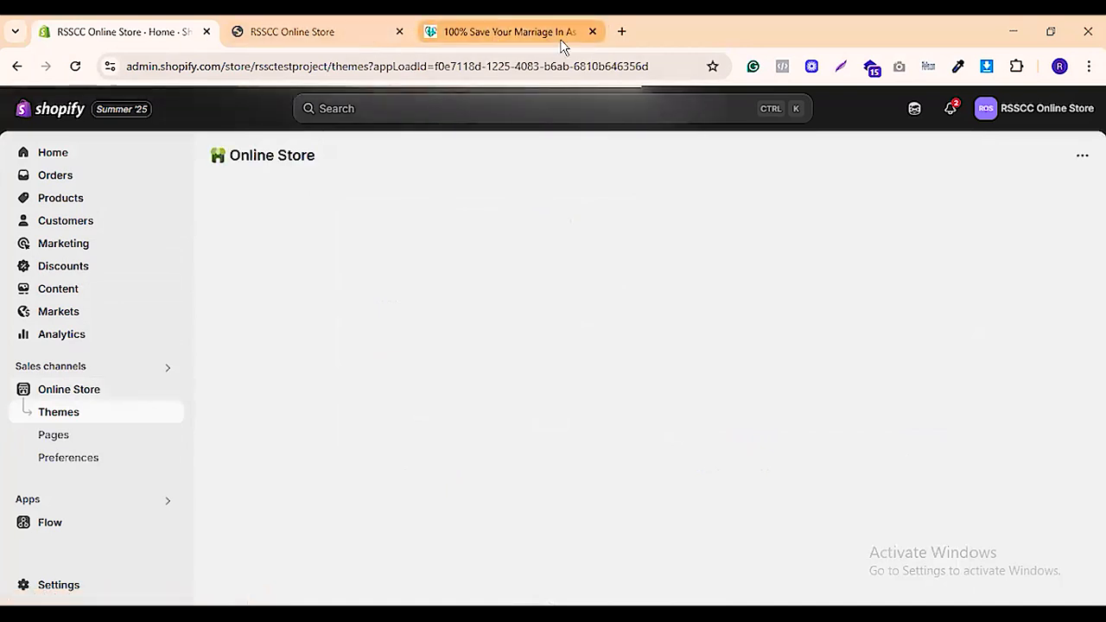
Check whether the store at desihaatonline.in is available in a new browser tab, and close that tab
left_click(328, 31)
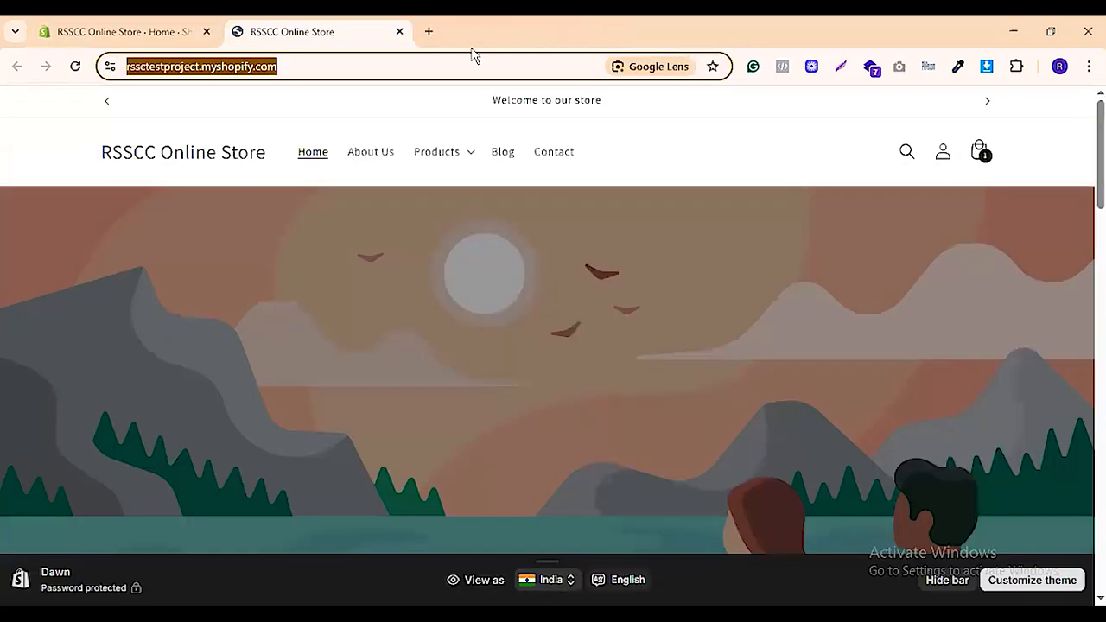
left_click(432, 31)
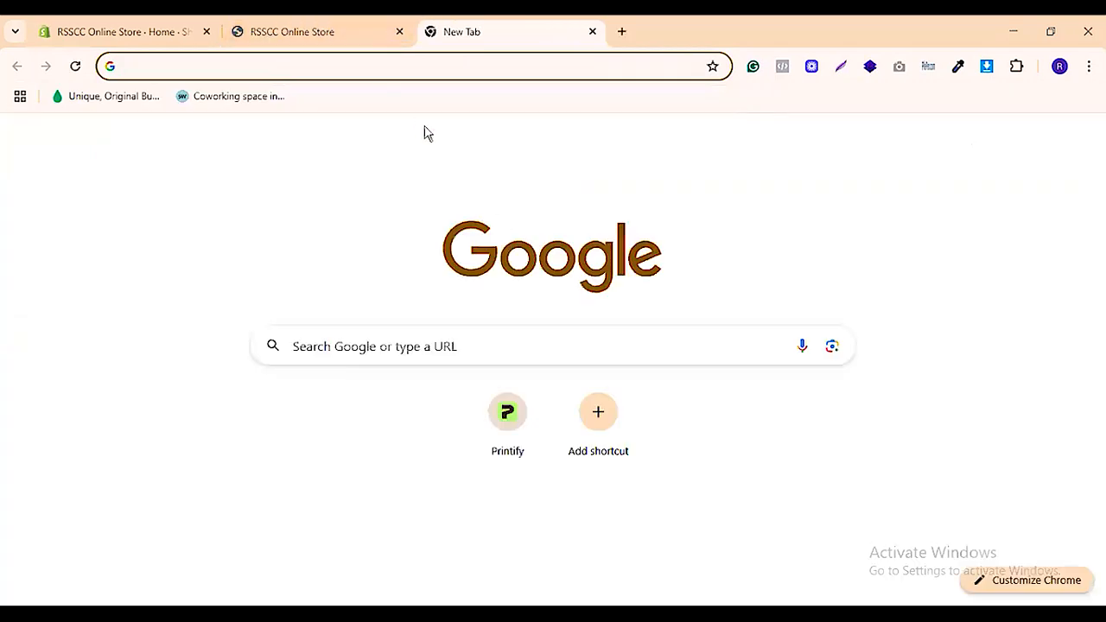
type("des")
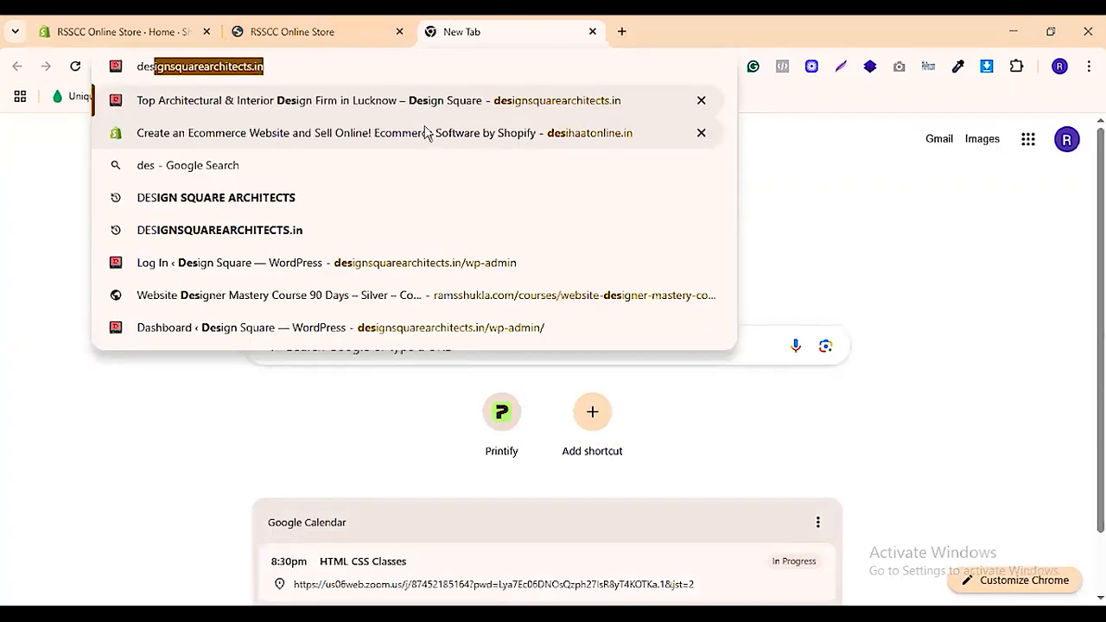
type("iha")
key("Return")
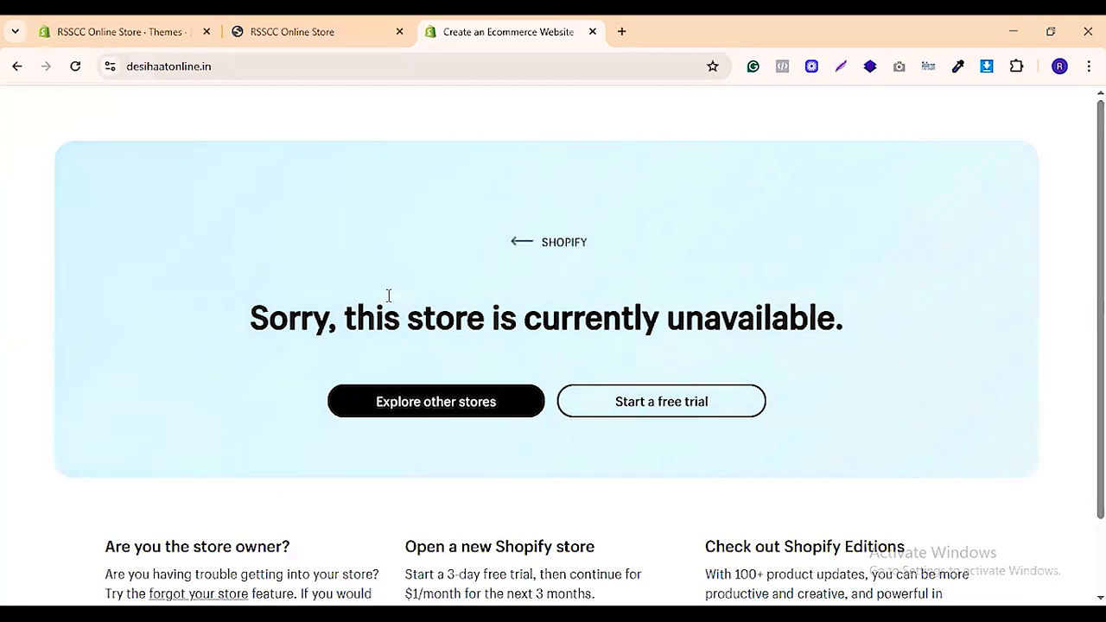
left_click_drag(275, 304, 843, 309)
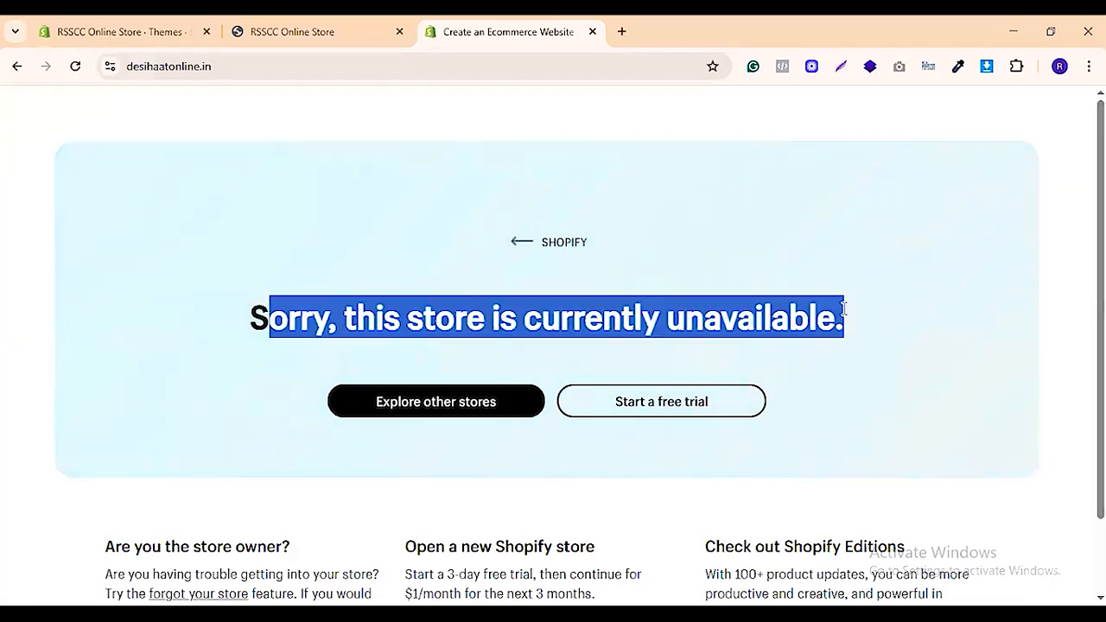
left_click(843, 309)
left_click(591, 32)
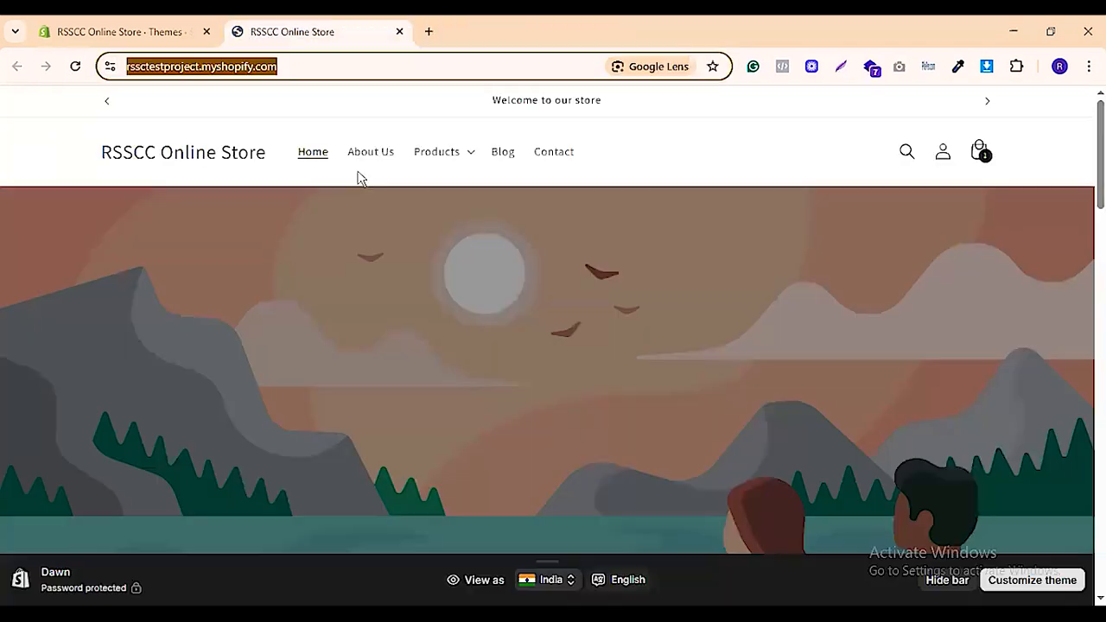
Return to the store admin from the storefront and open the store's General settings for a first look through them
left_click(95, 31)
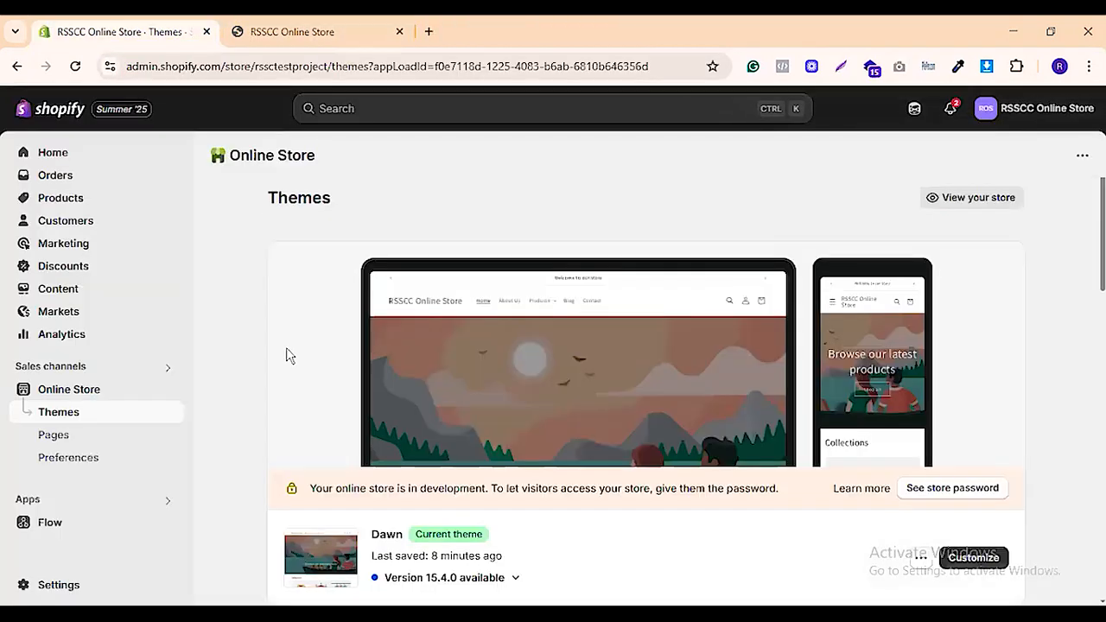
scroll(285, 353, "down", 3)
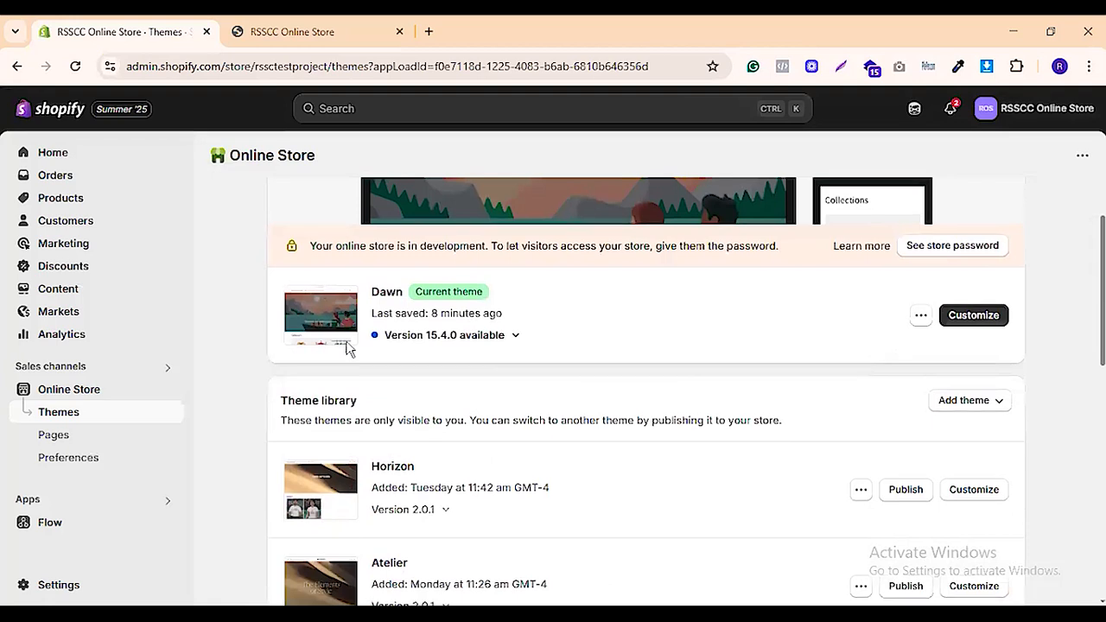
scroll(346, 348, "up", 1)
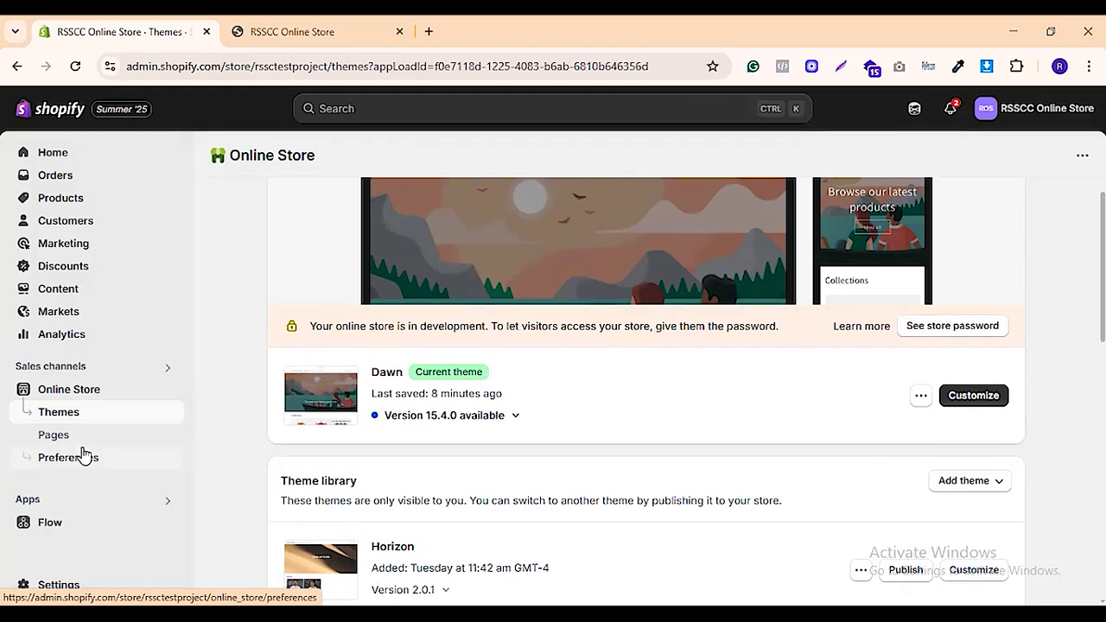
left_click(58, 585)
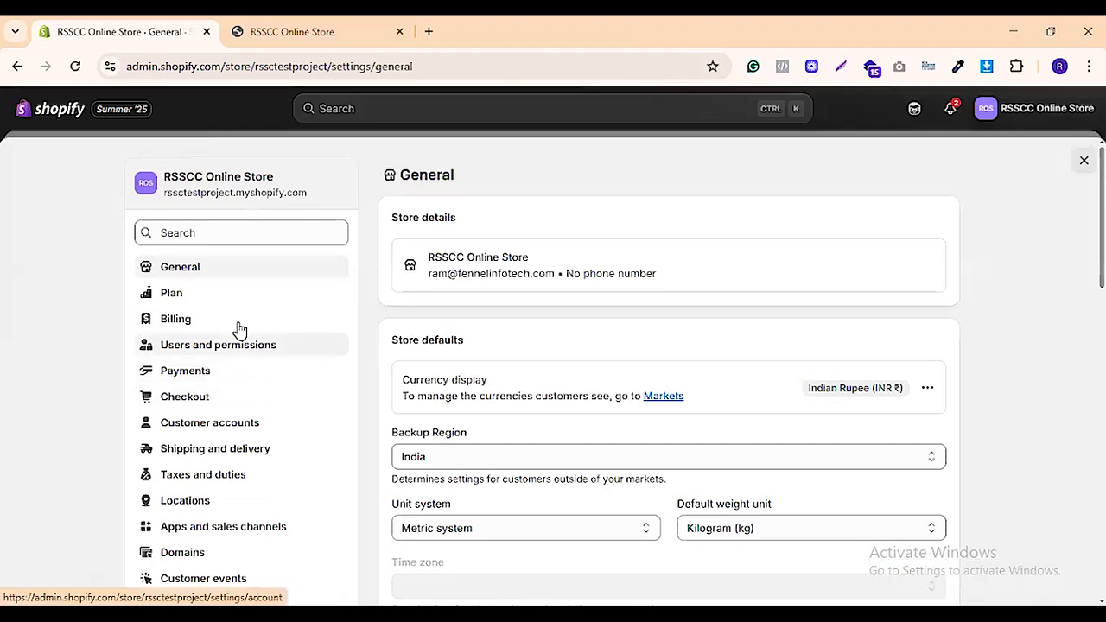
scroll(750, 528, "down", 4)
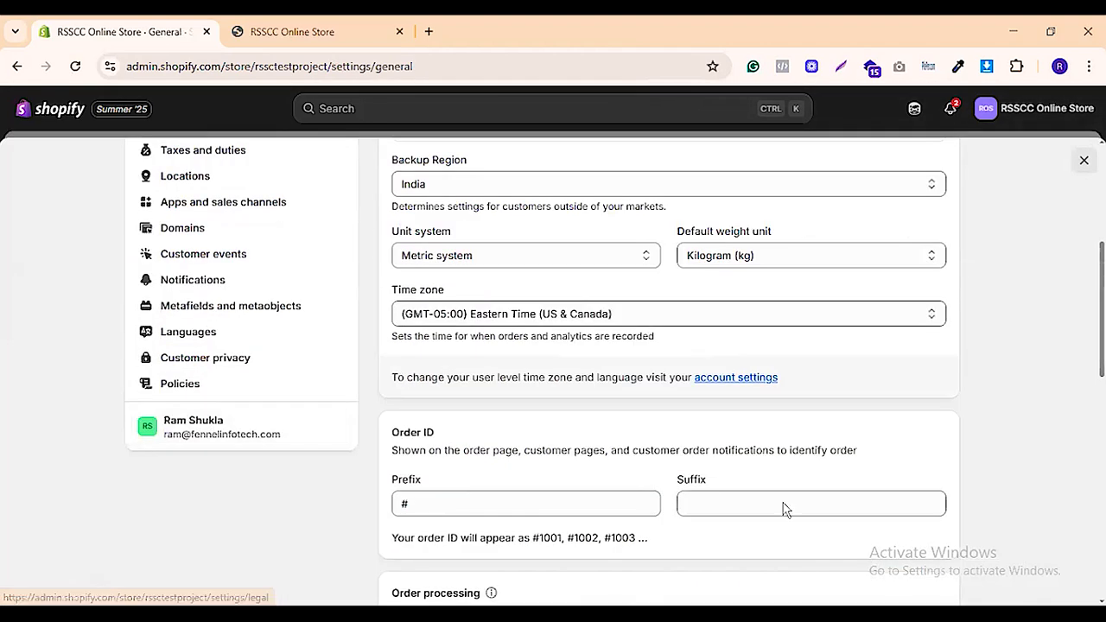
scroll(785, 509, "up", 4)
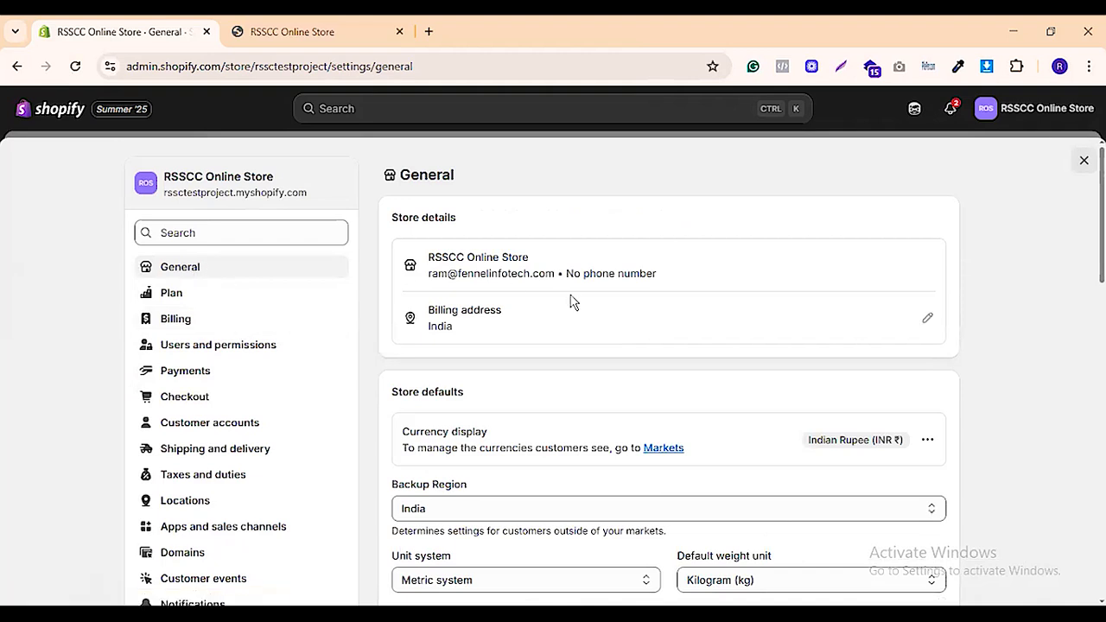
Open the store's billing address for editing, examine its fields, and dismiss the form without saving
left_click(928, 318)
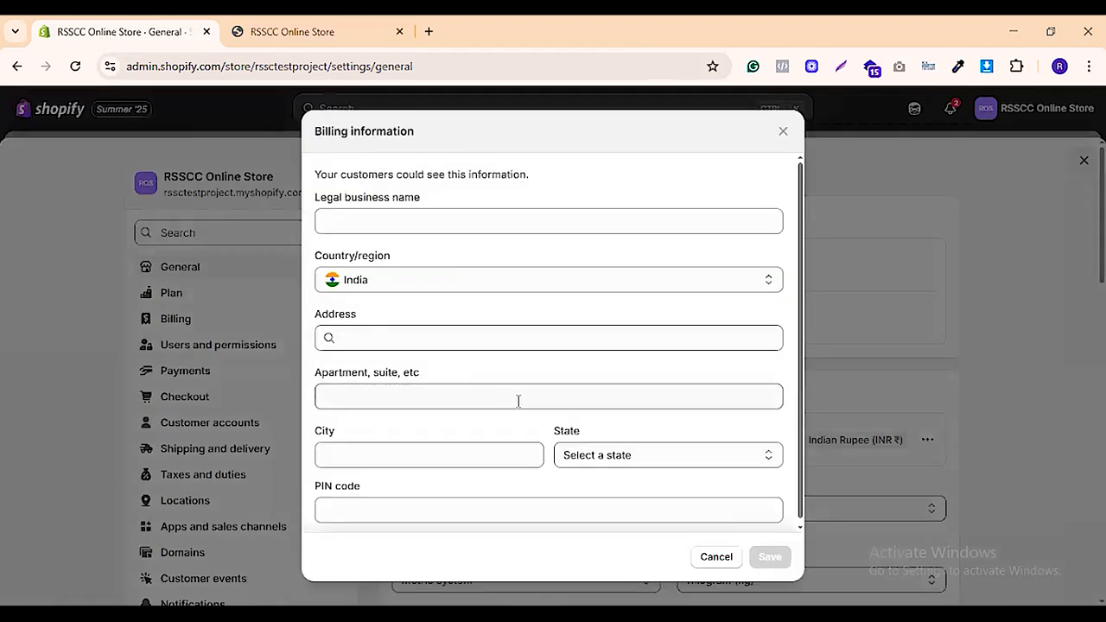
scroll(541, 395, "down", 1)
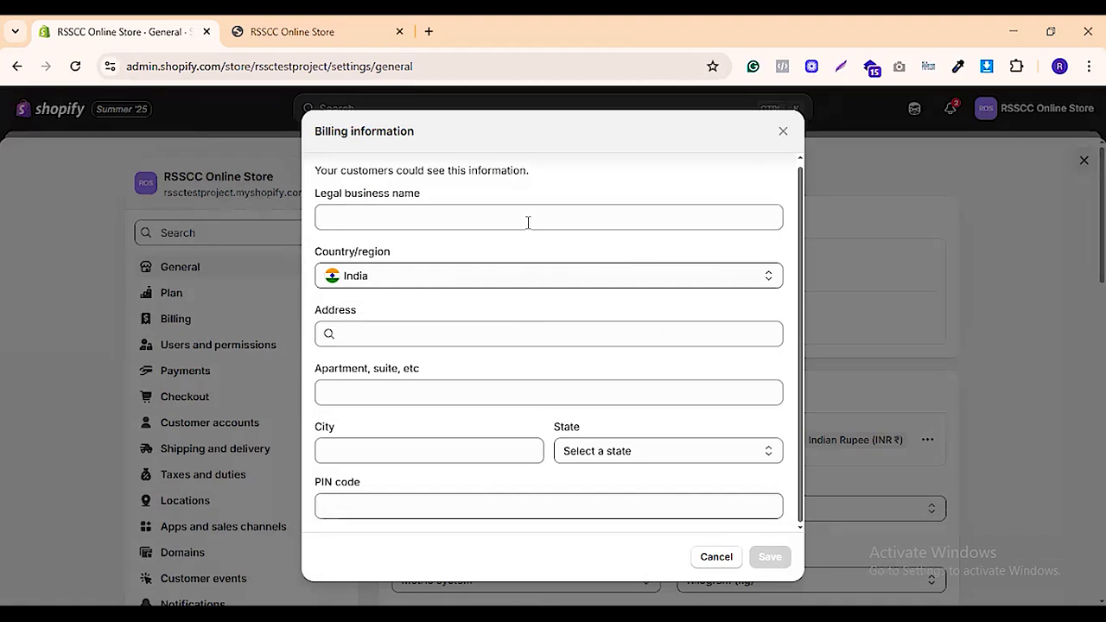
left_click(939, 369)
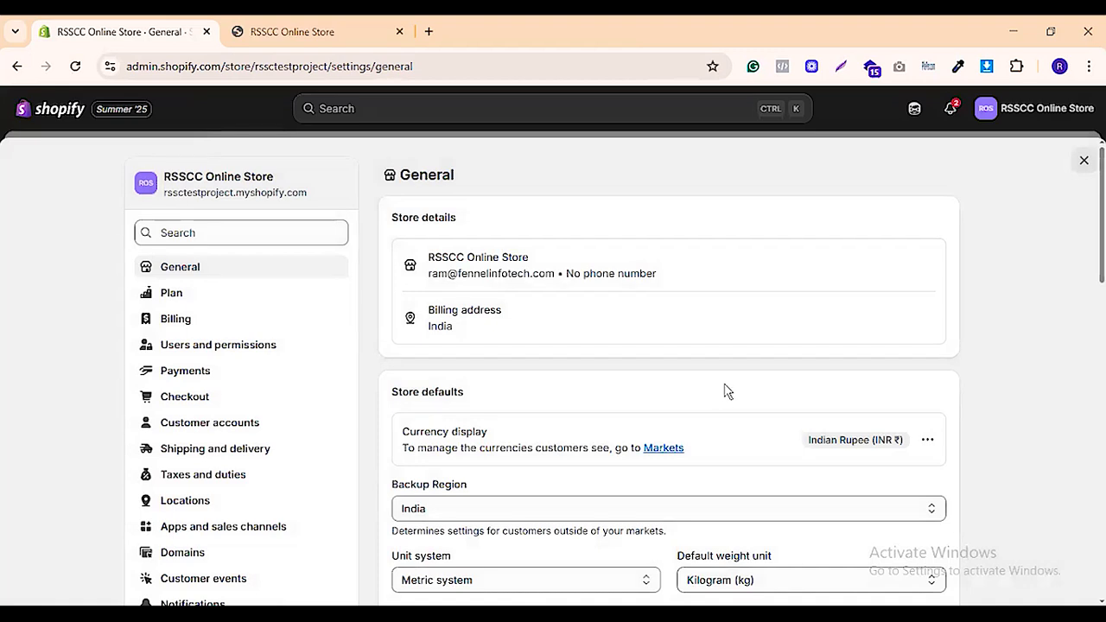
View the available currencies for changing the store currency and cancel without choosing one
scroll(680, 376, "down", 2)
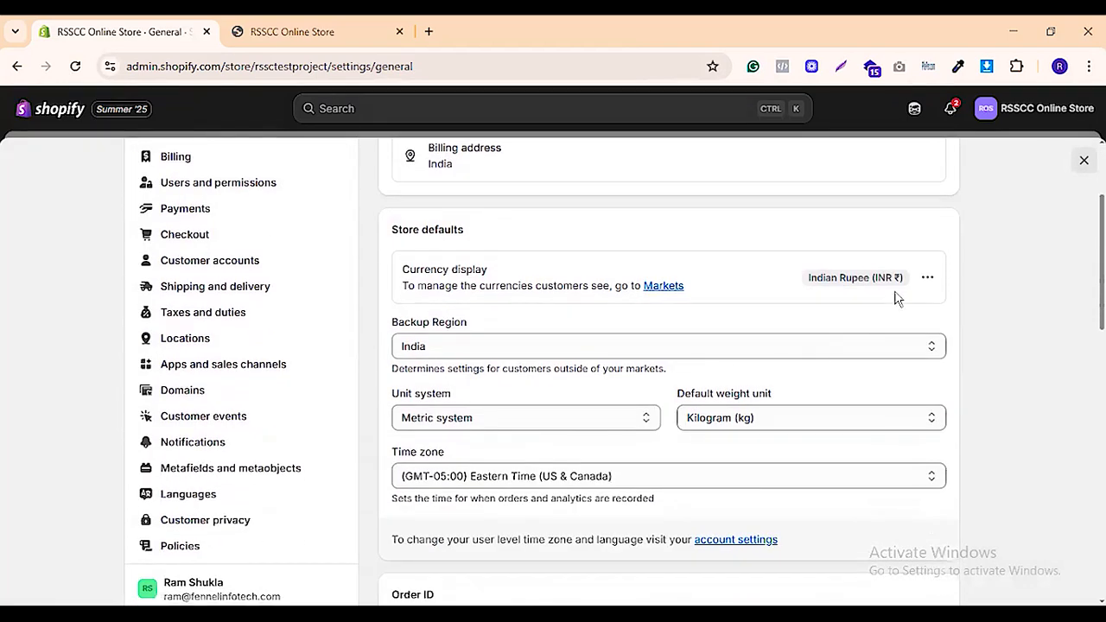
left_click(927, 279)
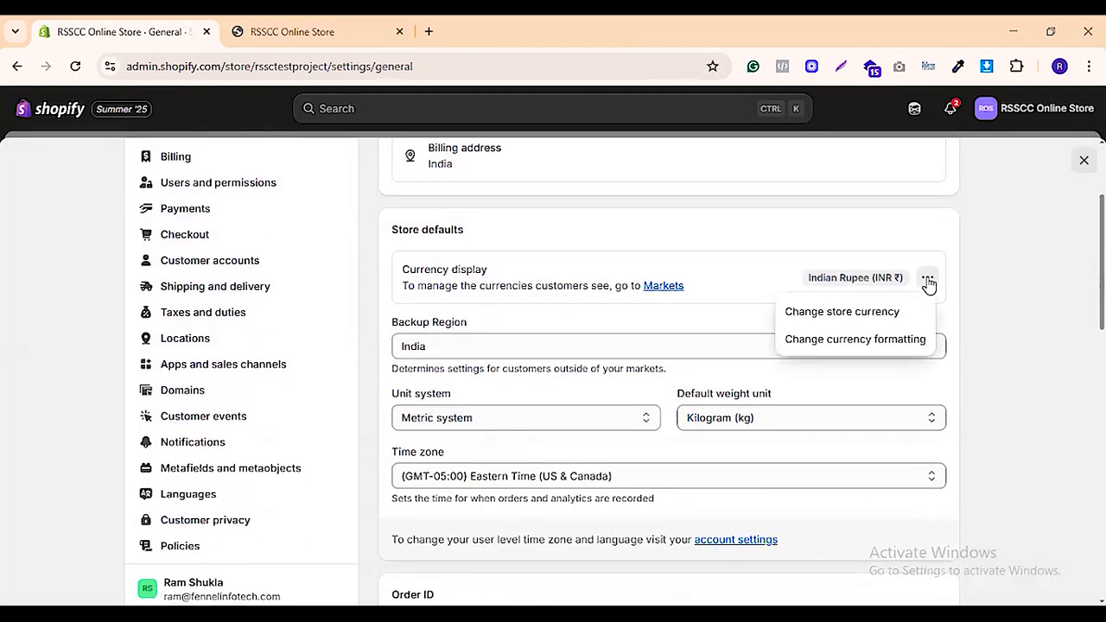
left_click(864, 313)
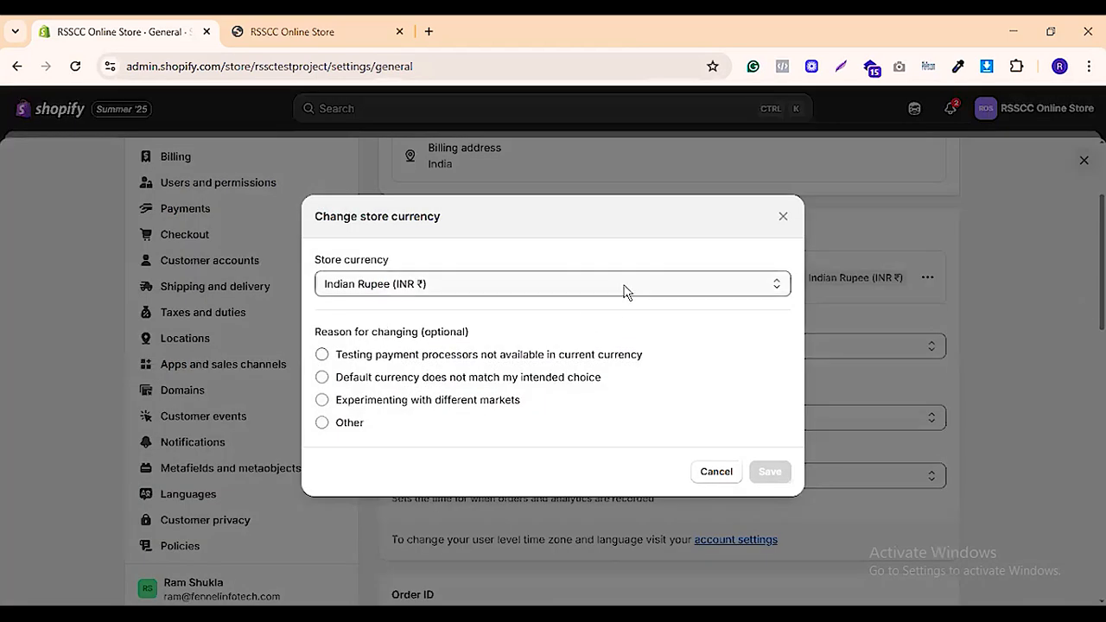
left_click(626, 286)
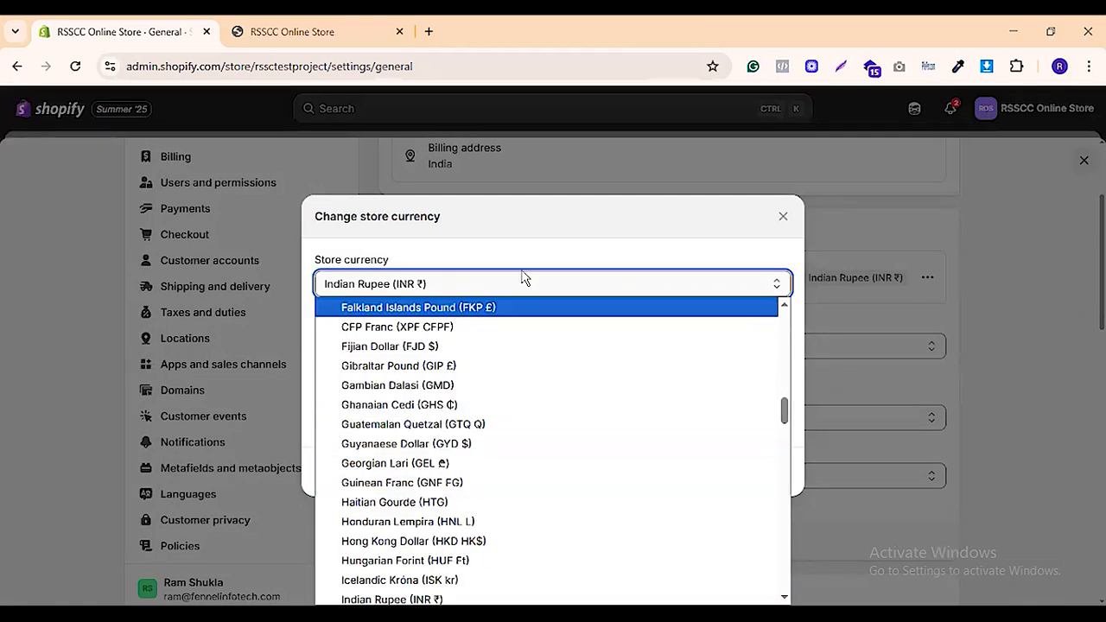
left_click(540, 237)
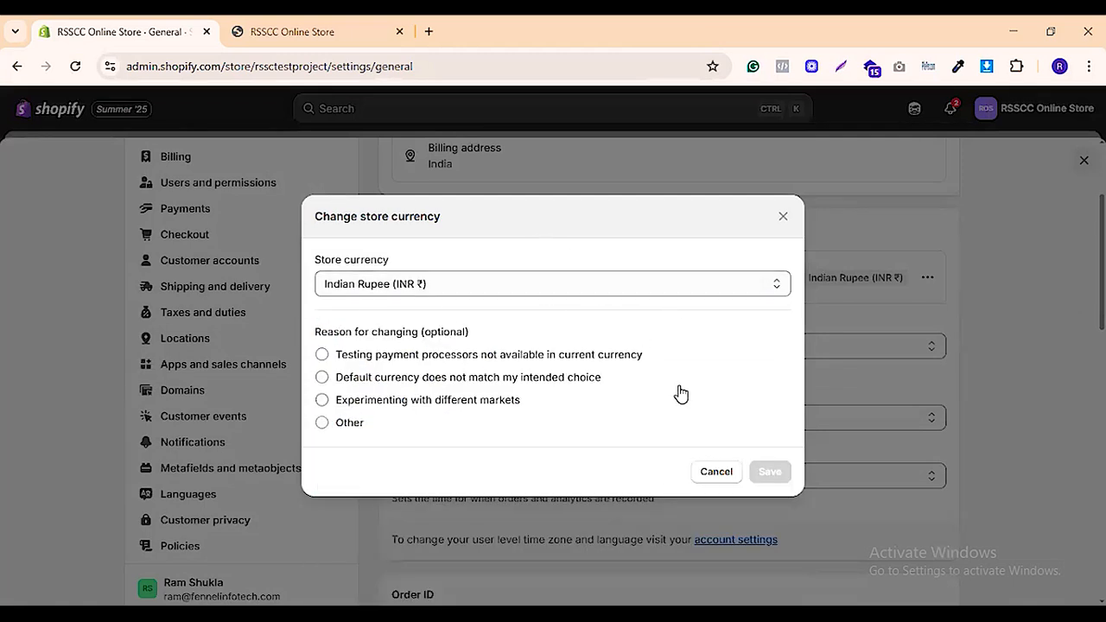
left_click(714, 471)
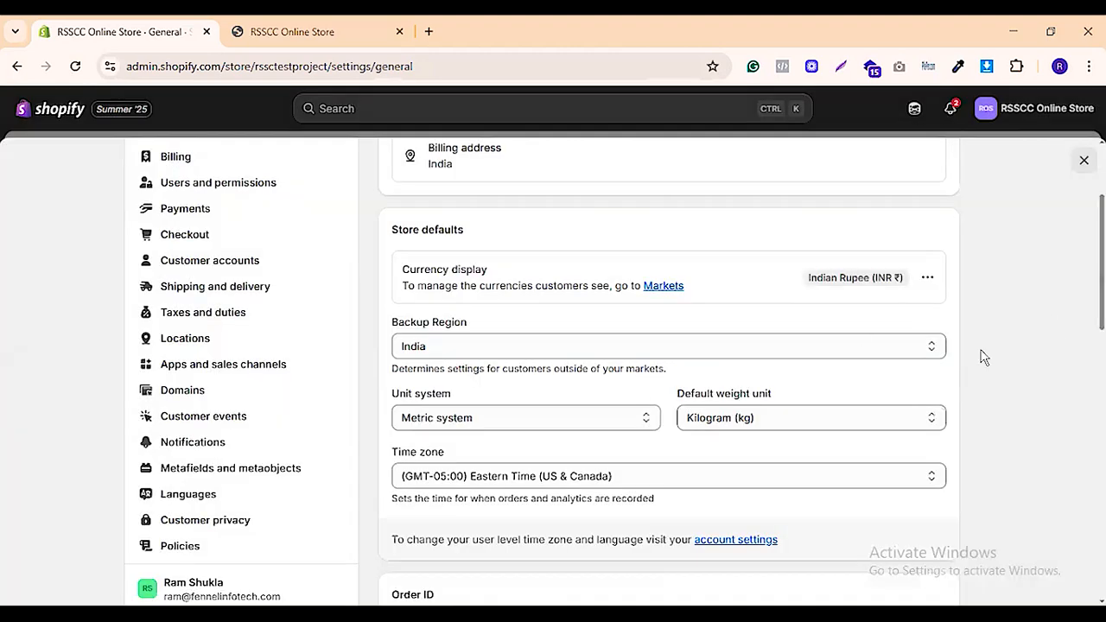
Examine the available options for the unit system and default weight unit without changing either
scroll(442, 389, "down", 1)
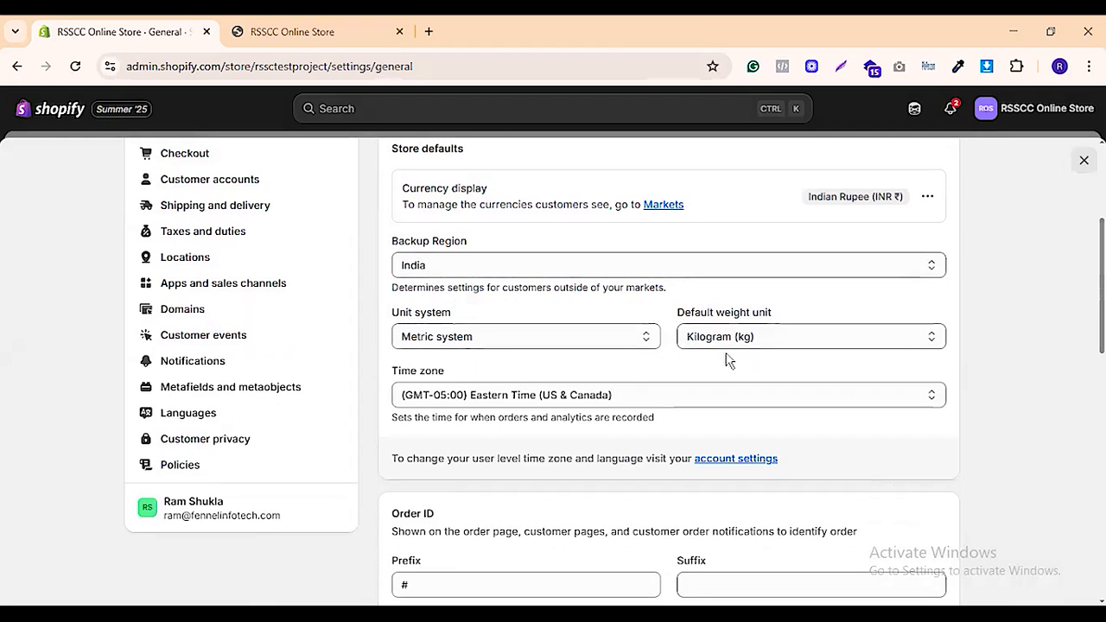
left_click(648, 342)
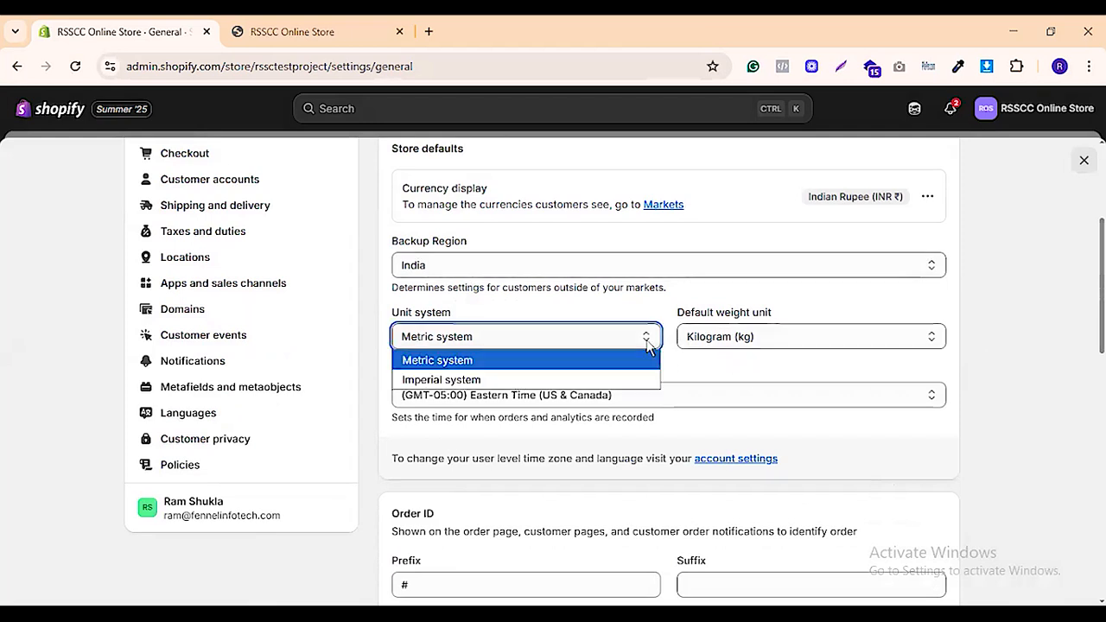
left_click(733, 344)
left_click(732, 344)
left_click(733, 358)
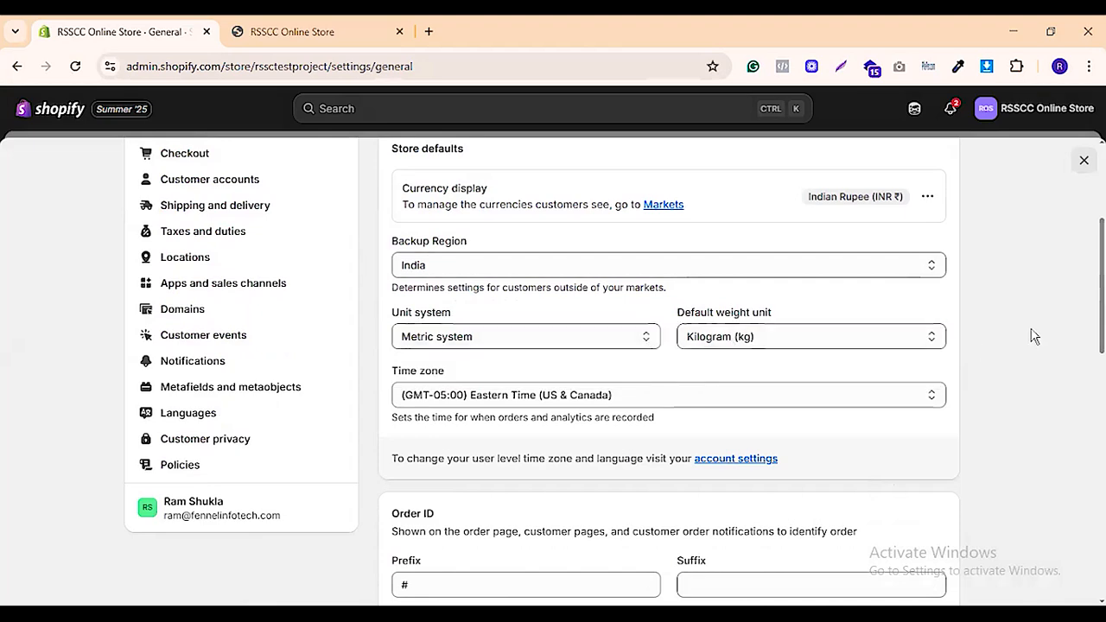
Review the time zone, order ID format, order processing and store assets sections of the General settings
scroll(993, 385, "down", 2)
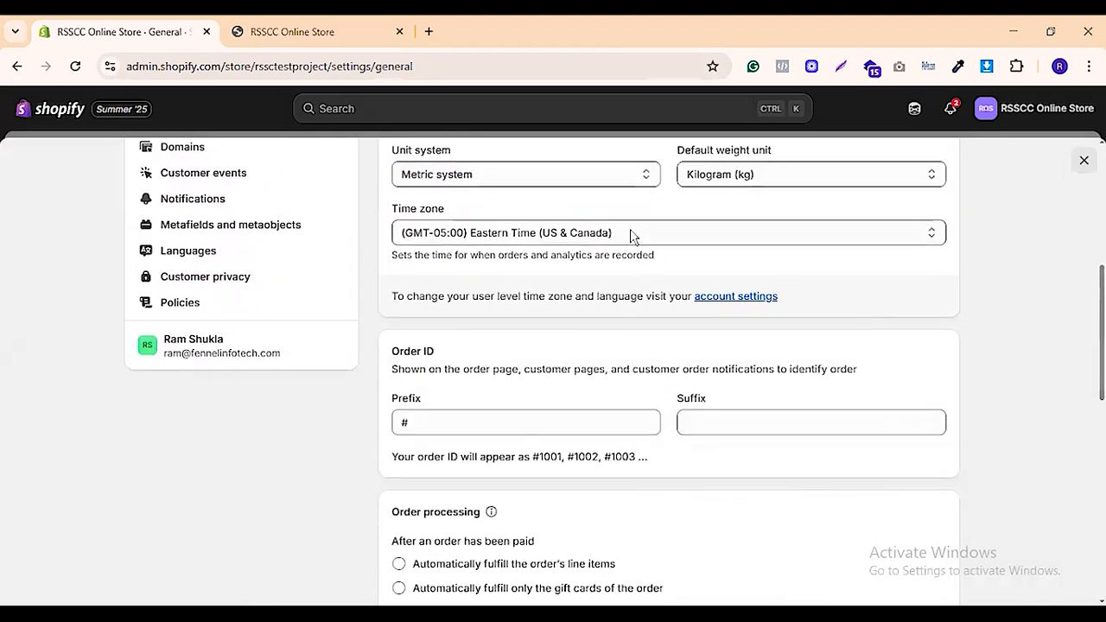
scroll(605, 341, "down", 2)
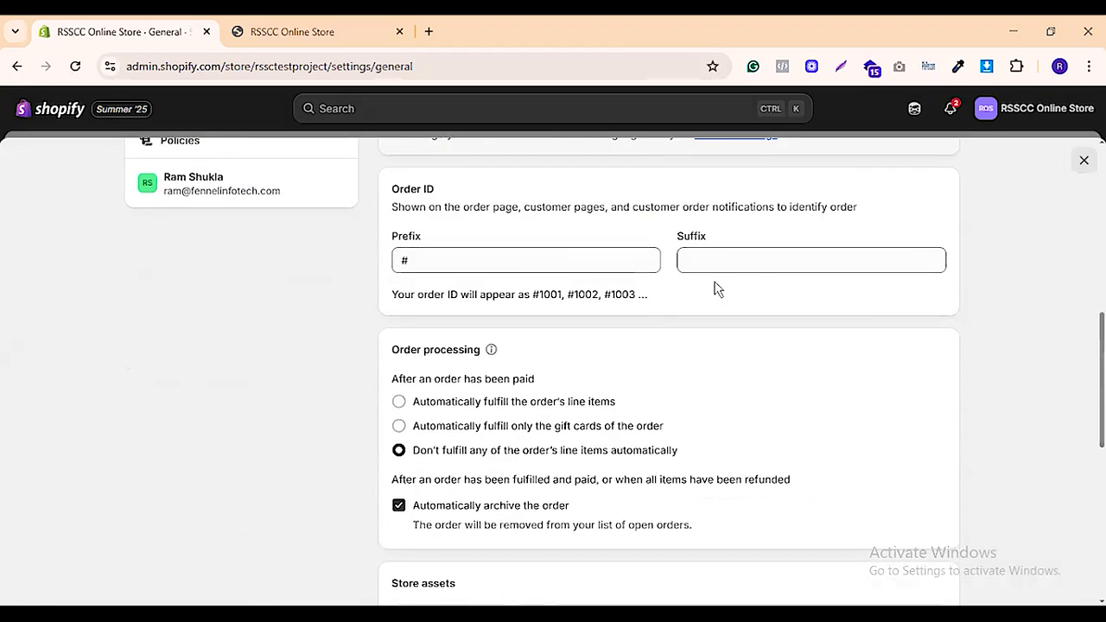
scroll(767, 295, "down", 1)
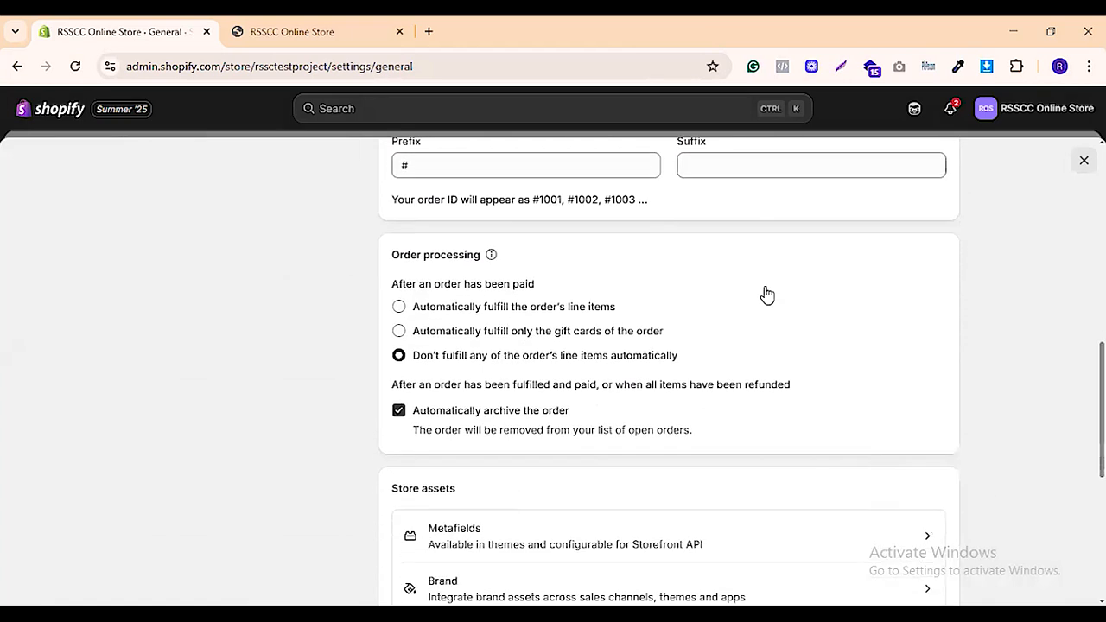
scroll(767, 295, "down", 1)
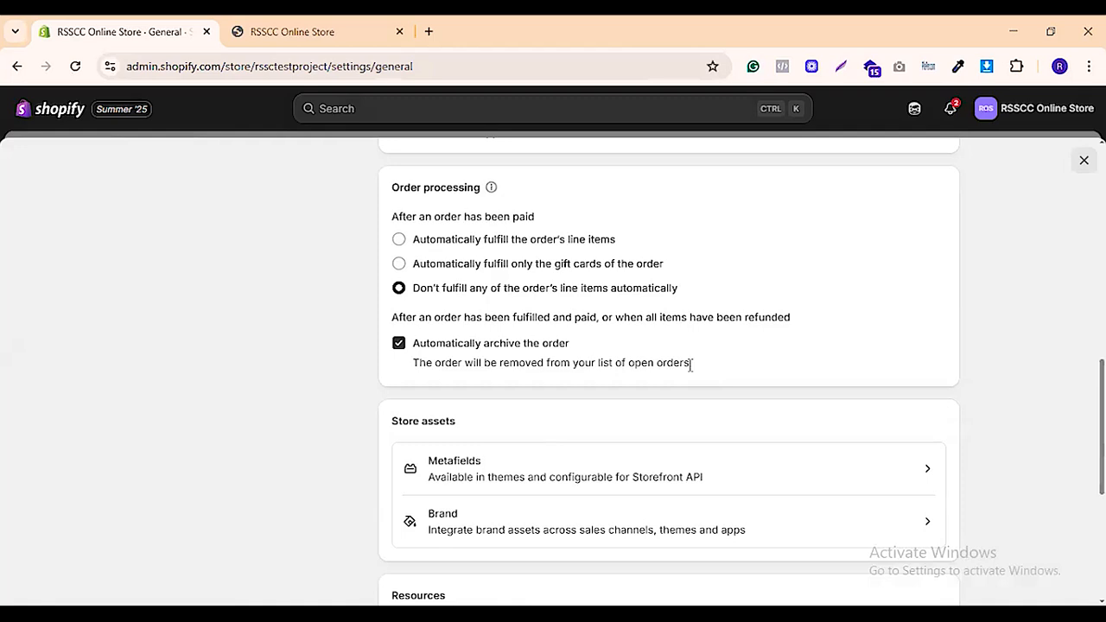
scroll(691, 365, "down", 2)
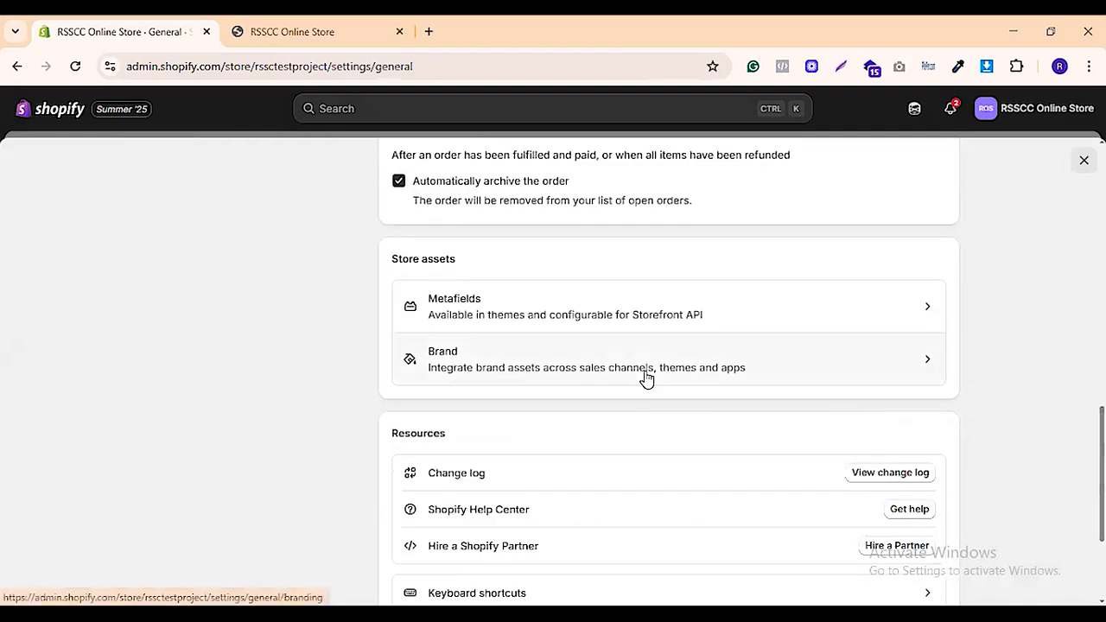
Look at the store's Metafields page under the store assets and return to the General settings
left_click(795, 322)
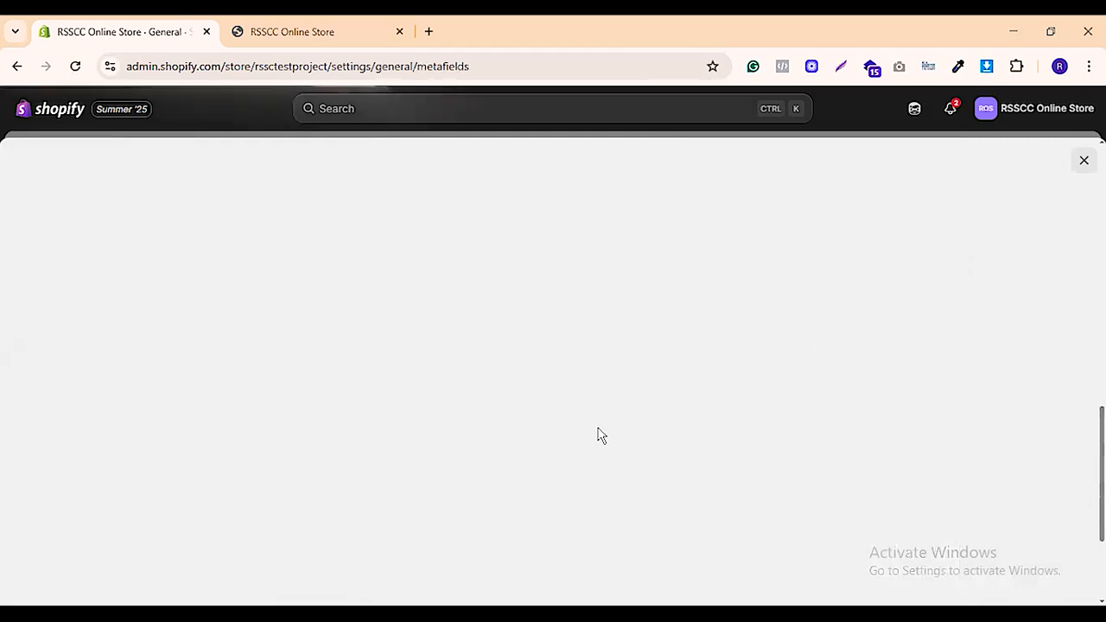
scroll(424, 351, "down", 1)
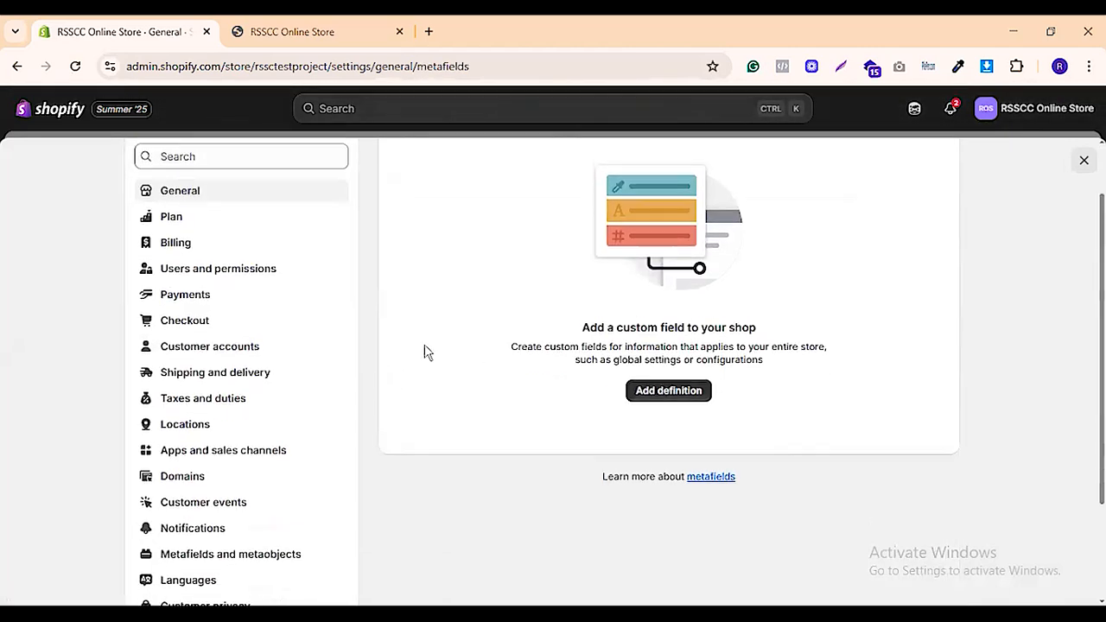
scroll(424, 351, "up", 1)
left_click(18, 66)
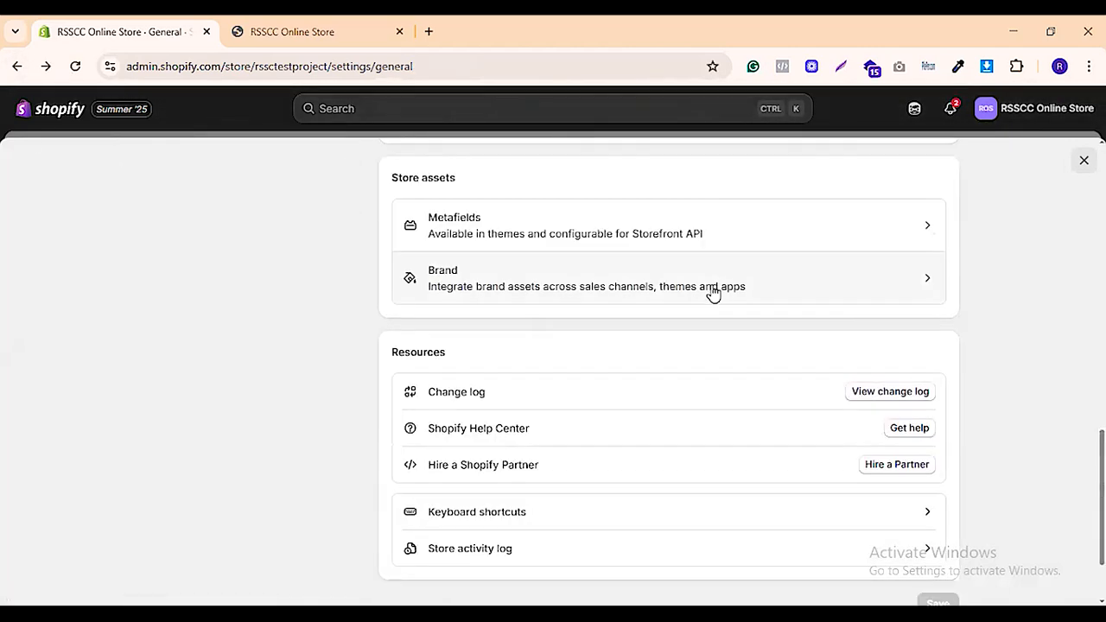
Open the store's Brand assets and add #f52828 as the primary brand color
left_click(651, 297)
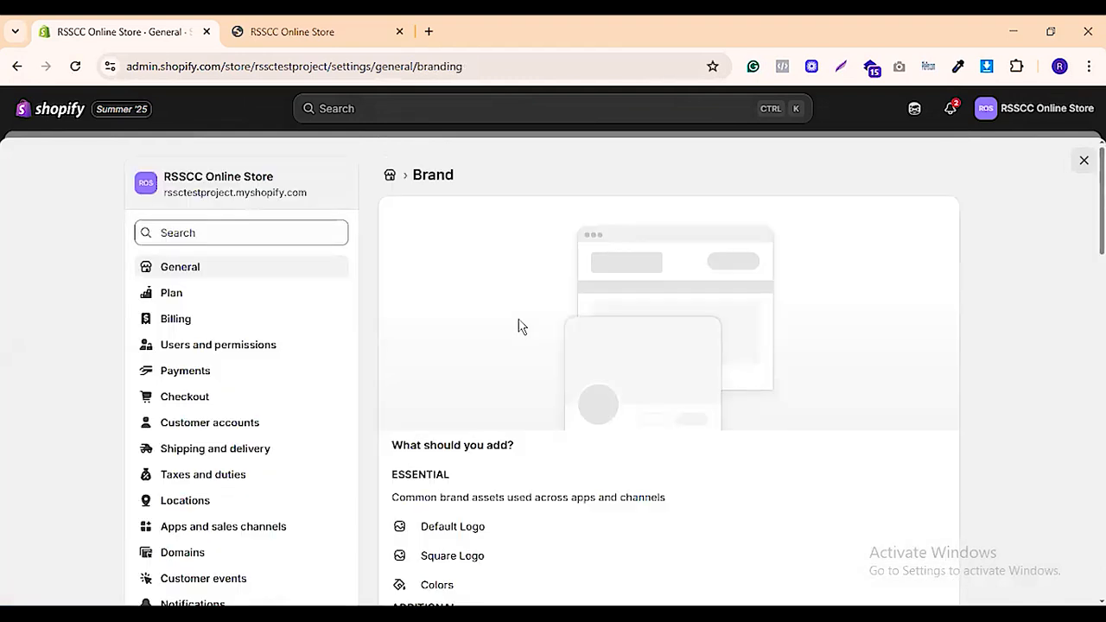
scroll(543, 360, "down", 4)
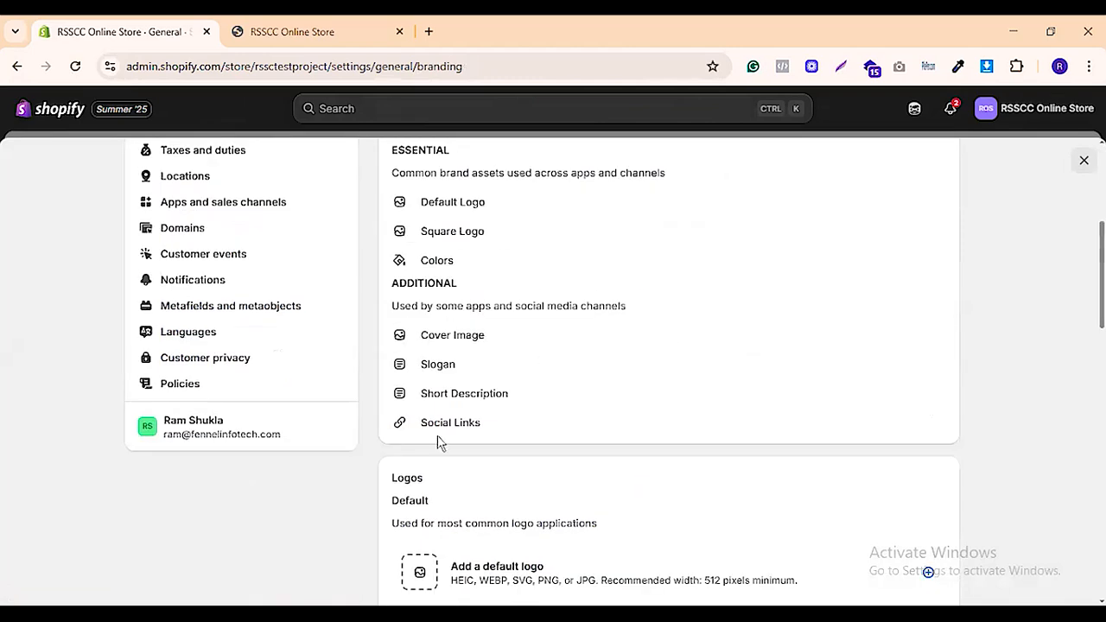
scroll(566, 373, "down", 3)
scroll(481, 197, "up", 1)
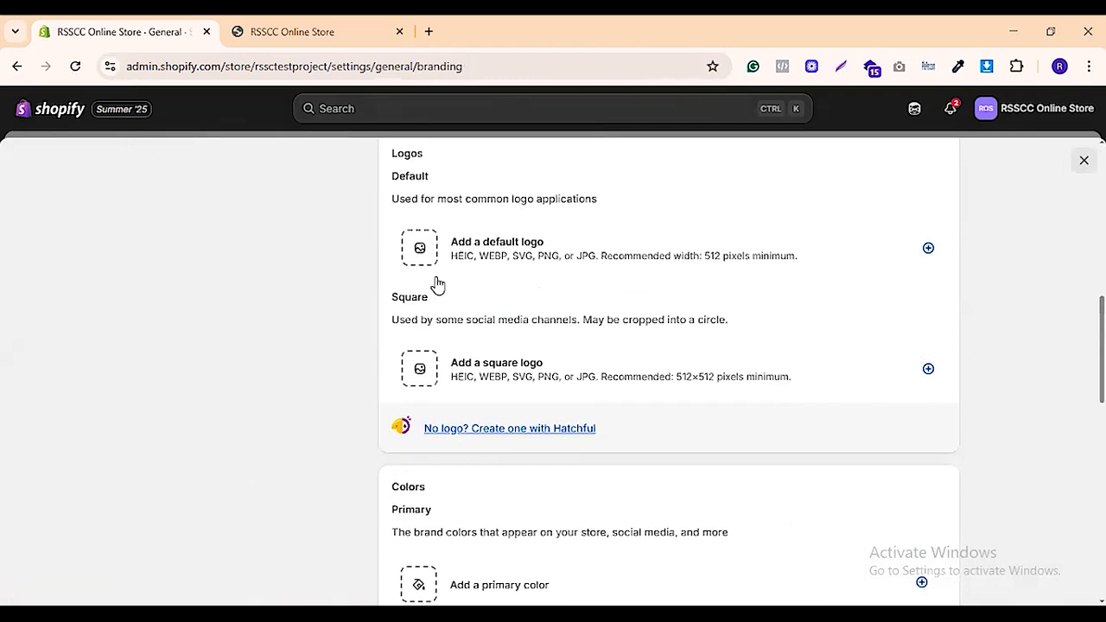
scroll(605, 345, "down", 3)
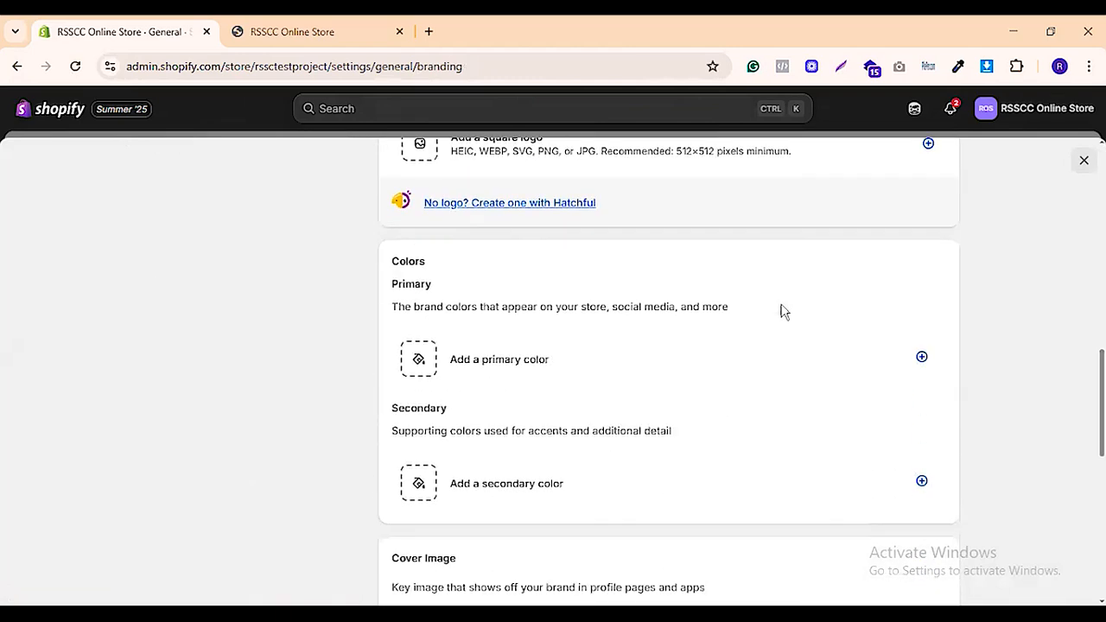
left_click(921, 342)
left_click(447, 385)
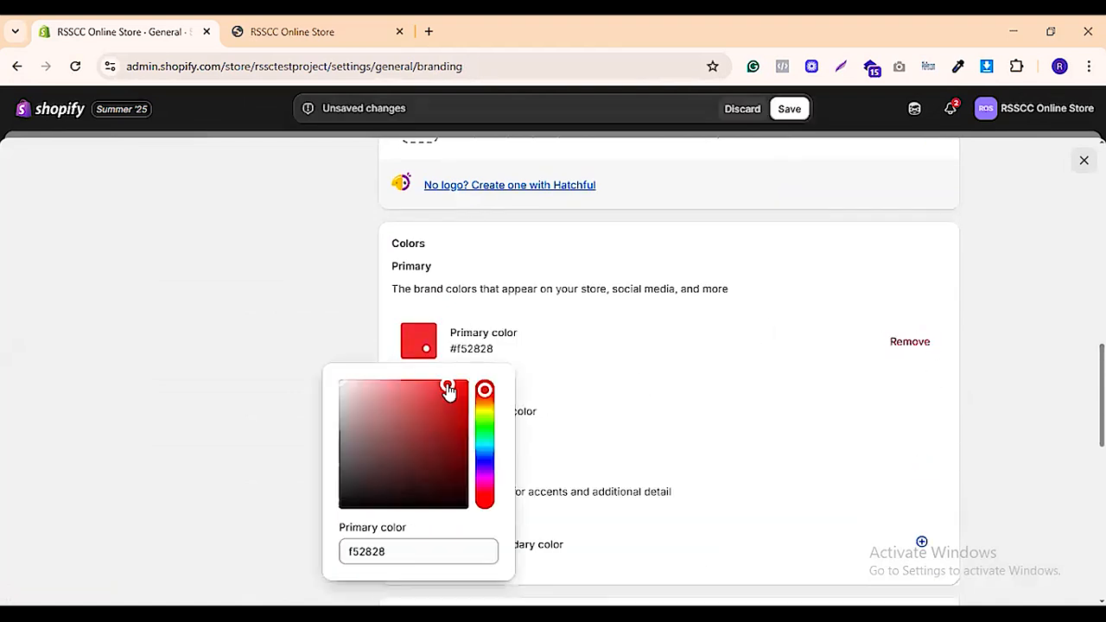
left_click(974, 343)
Review the secondary color, cover image, slogan, short description and social links sections of the Brand page
scroll(549, 359, "down", 2)
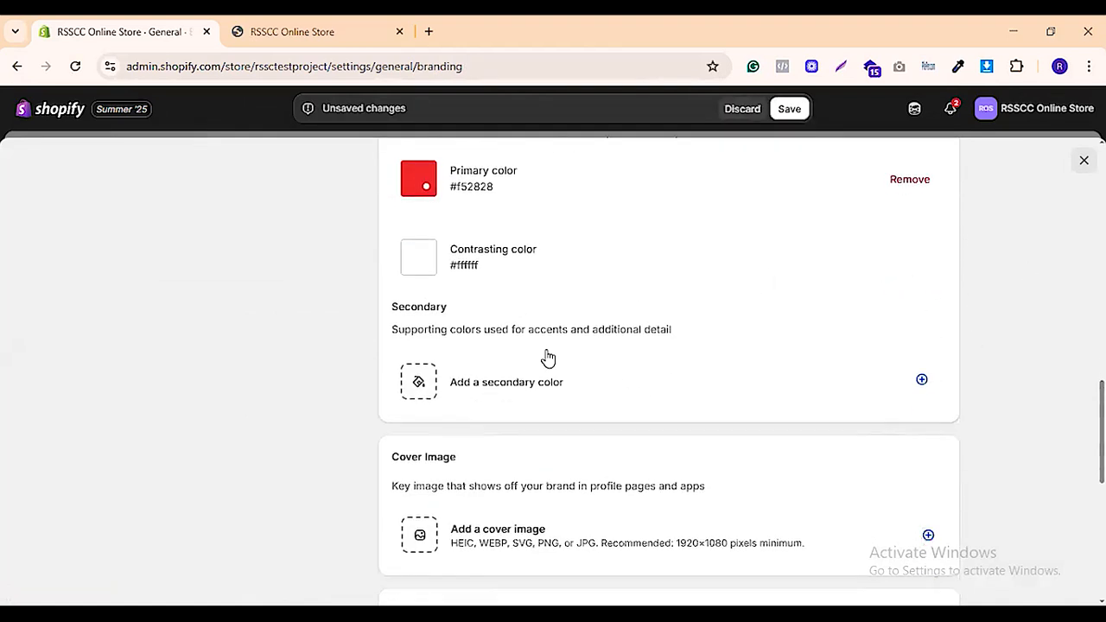
scroll(561, 346, "down", 3)
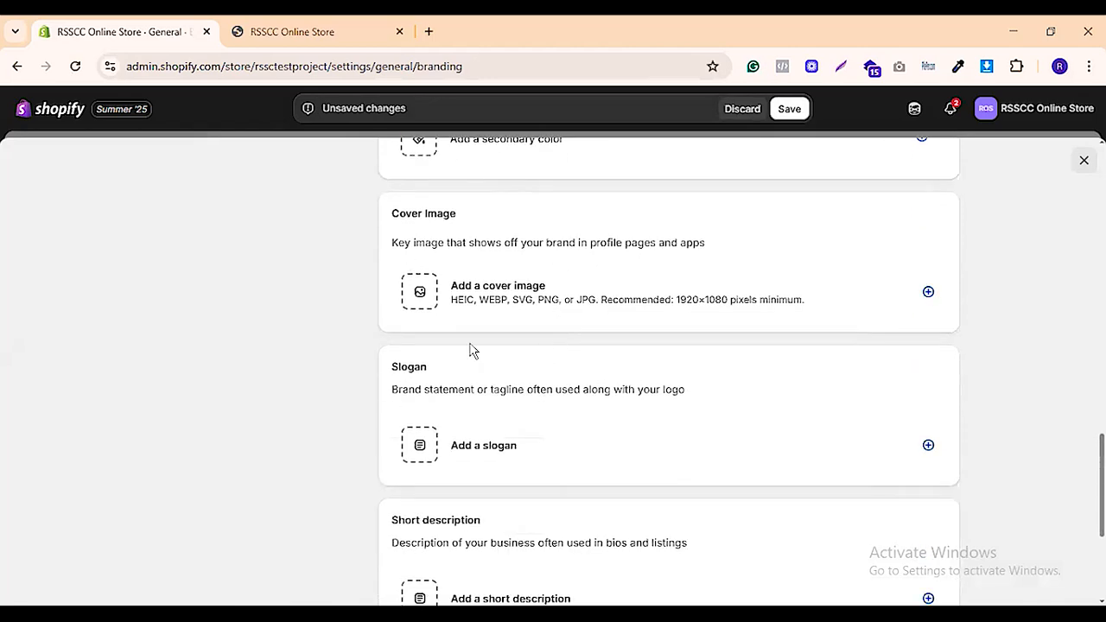
scroll(471, 350, "down", 2)
scroll(553, 358, "down", 2)
scroll(484, 432, "up", 10)
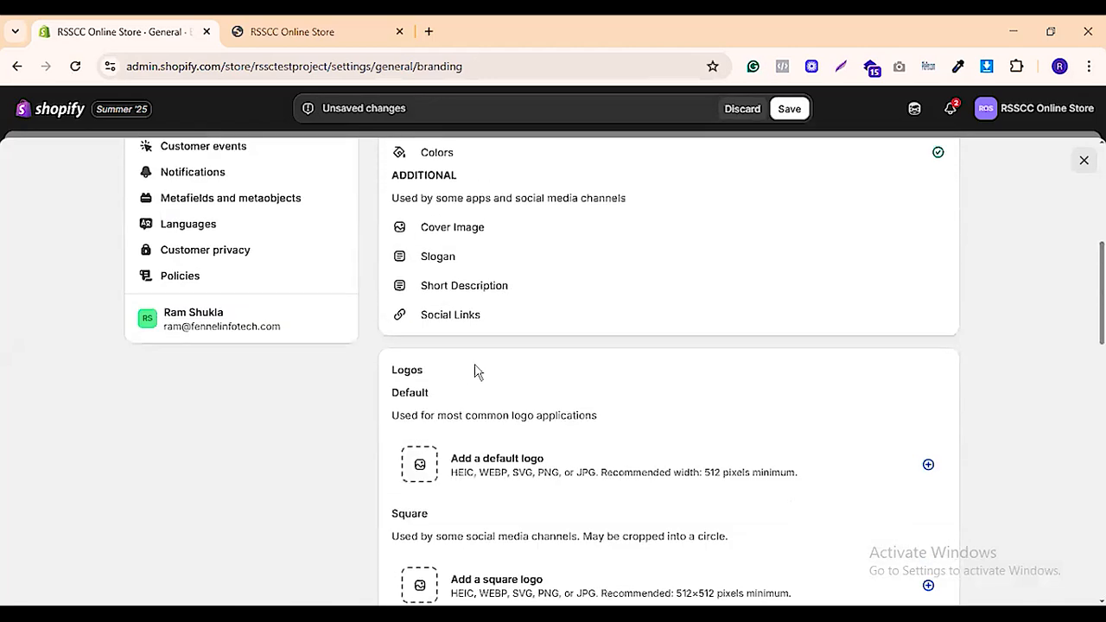
scroll(506, 366, "down", 10)
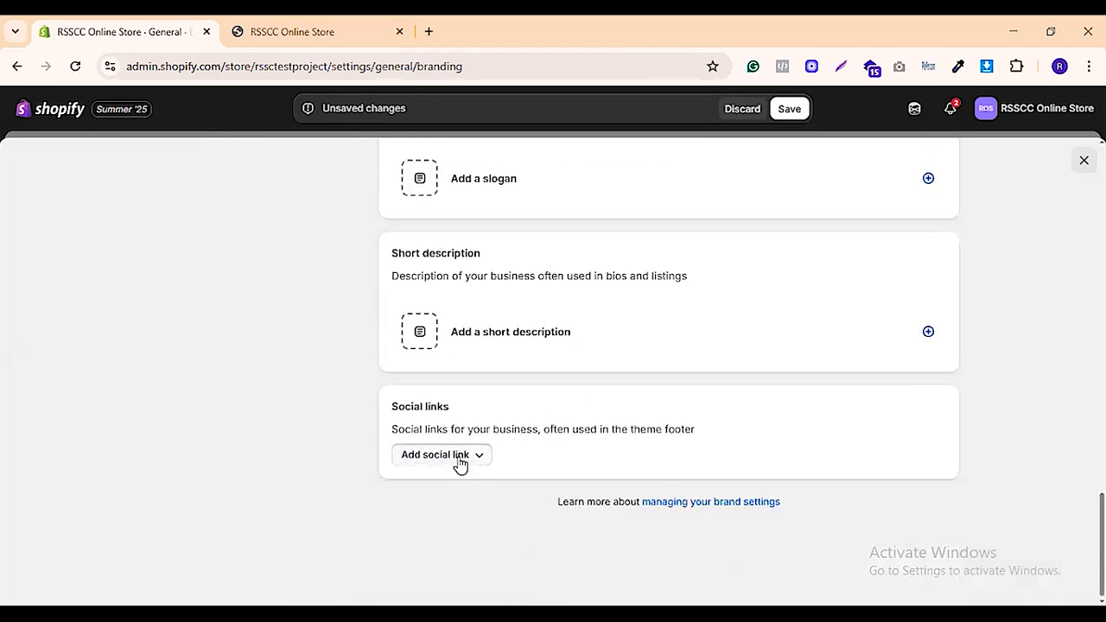
Add Facebook and Instagram social links to the brand assets, entering "#" as the placeholder link for both
left_click(441, 455)
left_click(434, 166)
scroll(724, 380, "down", 1)
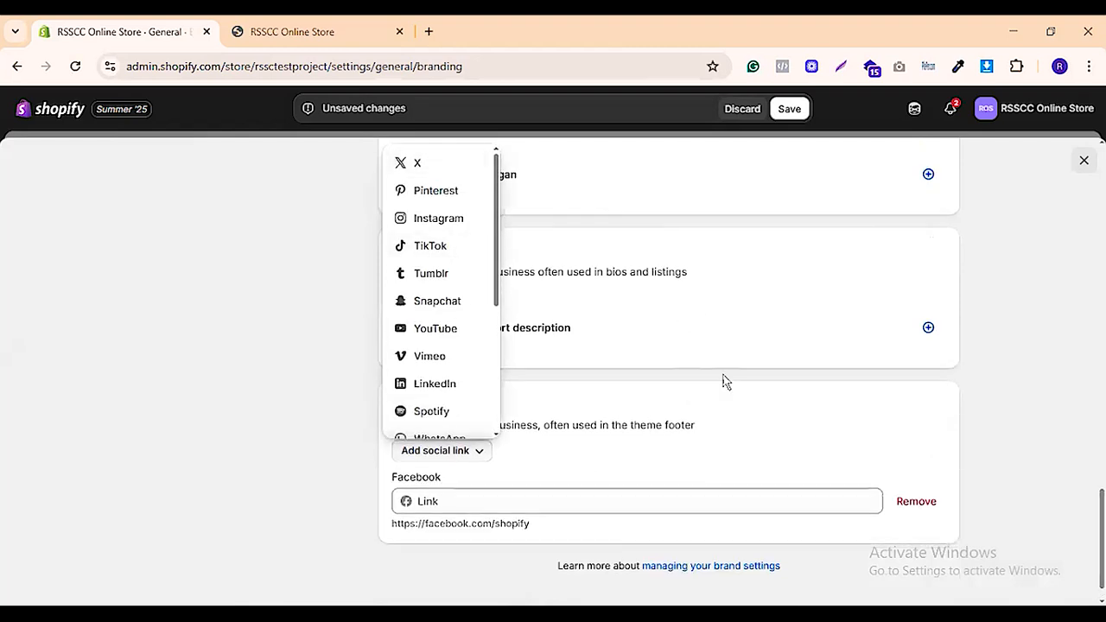
left_click(483, 437)
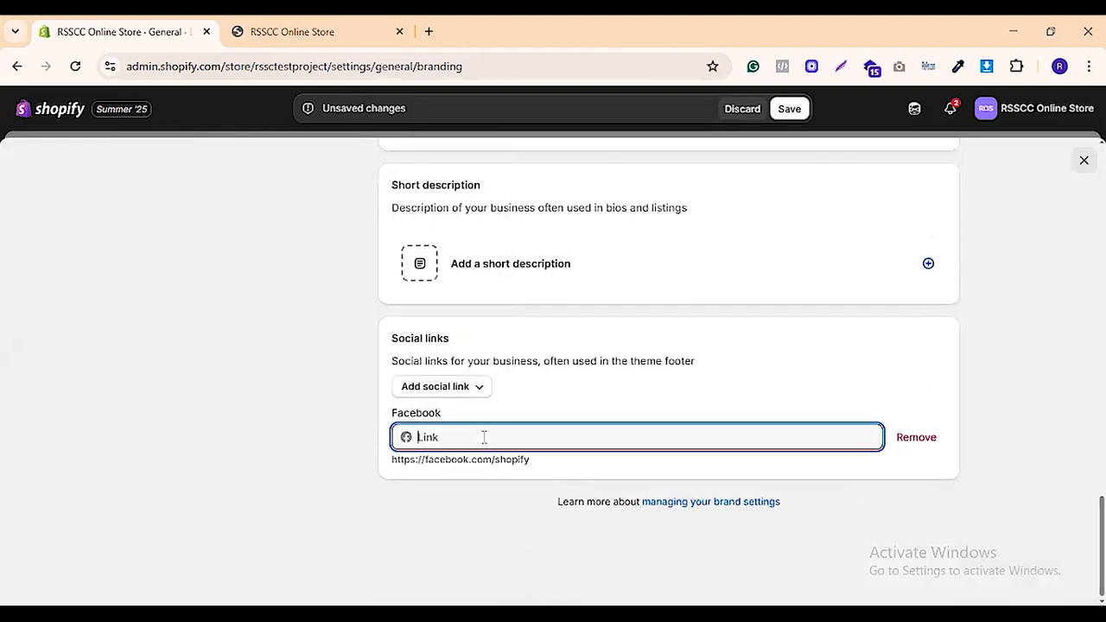
type("#")
left_click(456, 389)
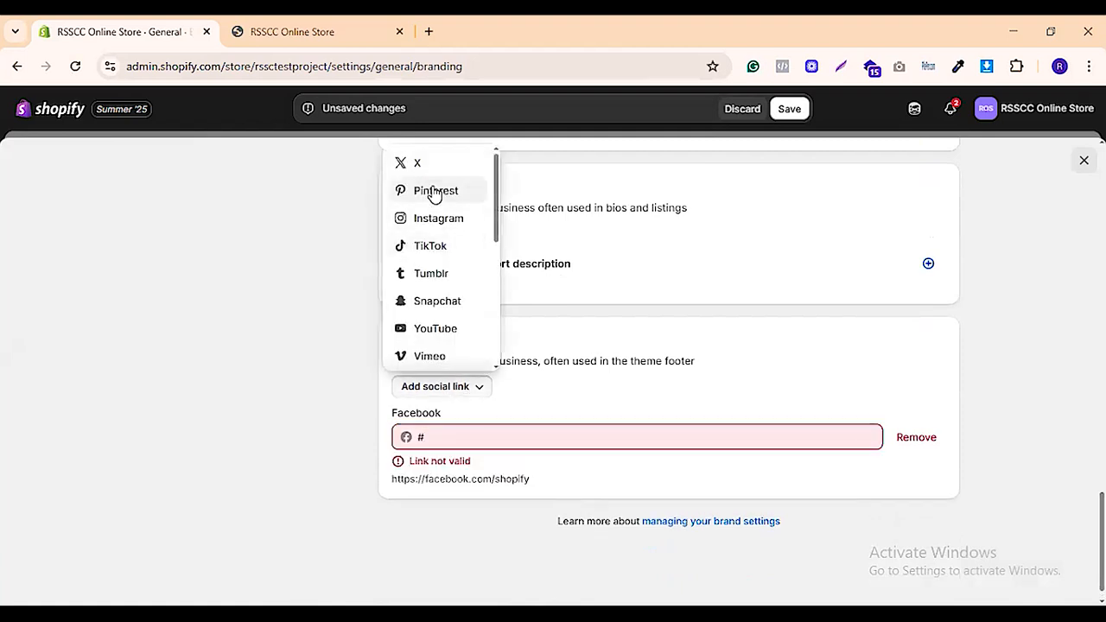
left_click(434, 220)
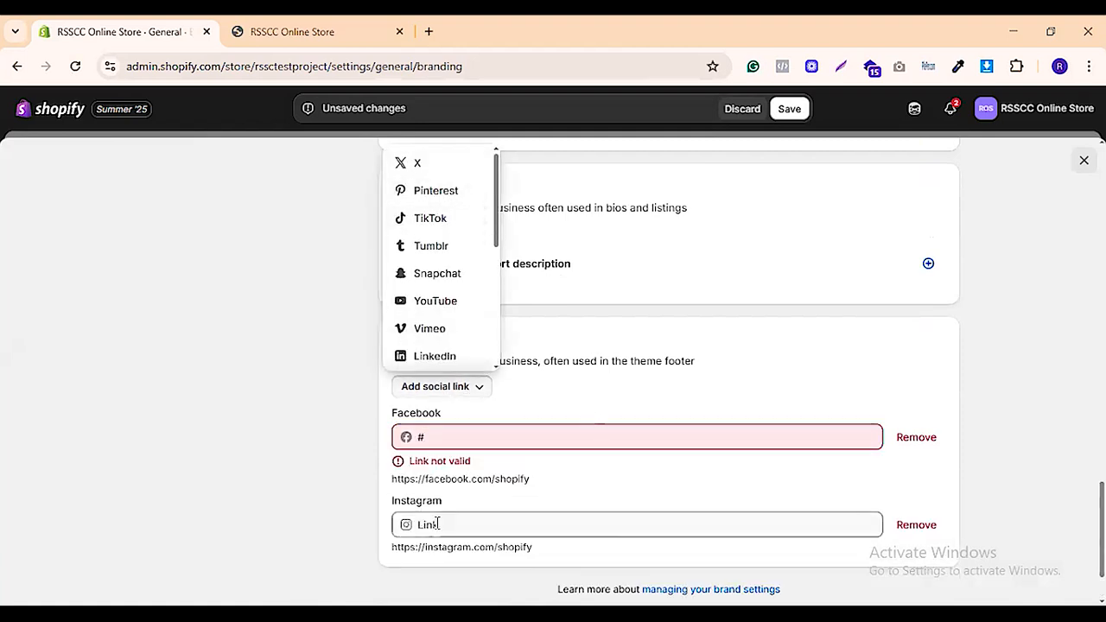
left_click(441, 523)
type("#")
Replace both placeholder social links with the store owner's Facebook and Instagram profile addresses
left_click(464, 437)
key("BackSpace")
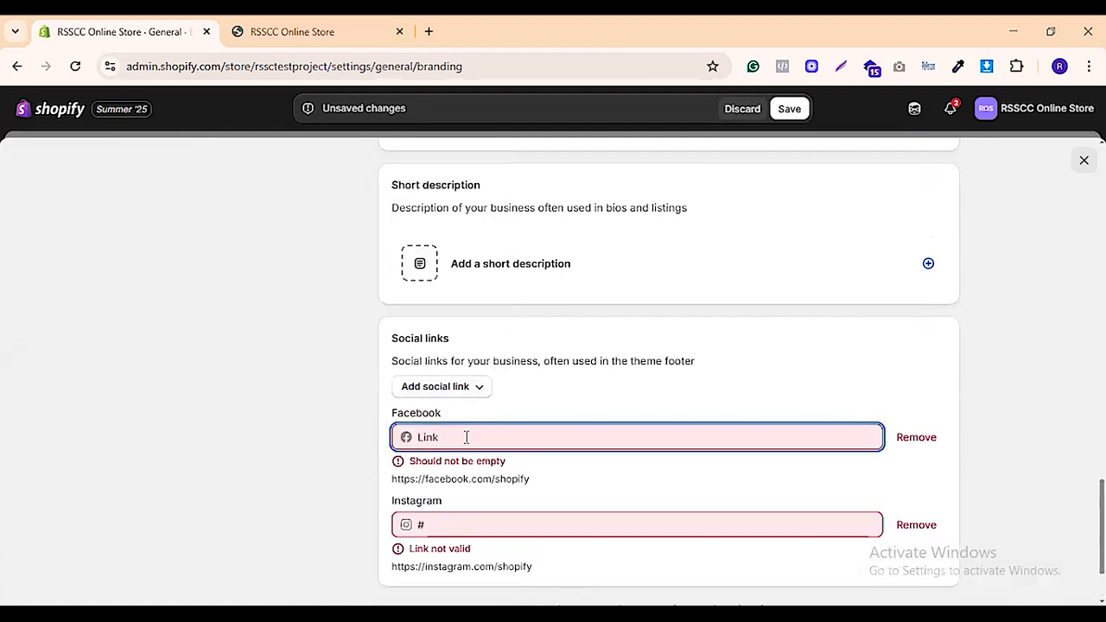
type("facebook.com/ramsshukla")
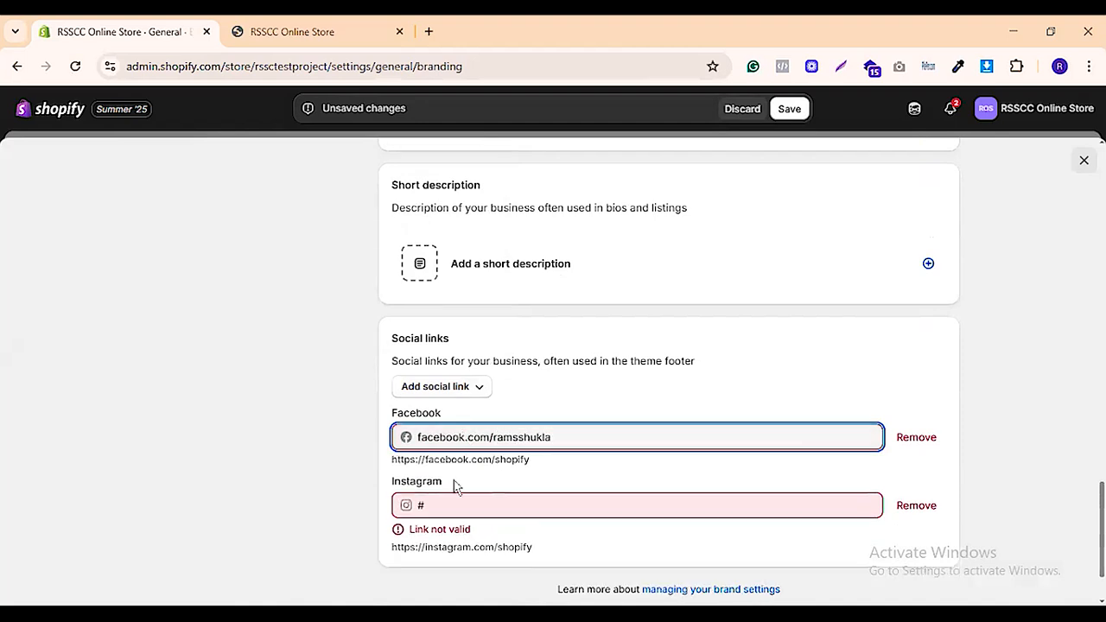
left_click(471, 503)
key("BackSpace")
type("instag")
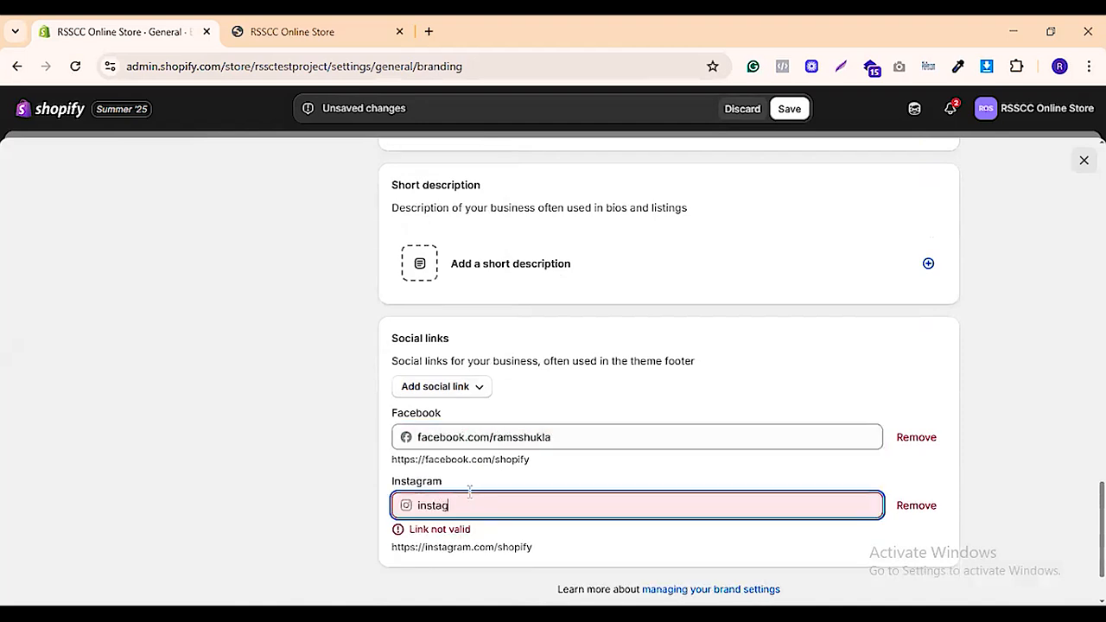
type("ram.com/ramsshukla")
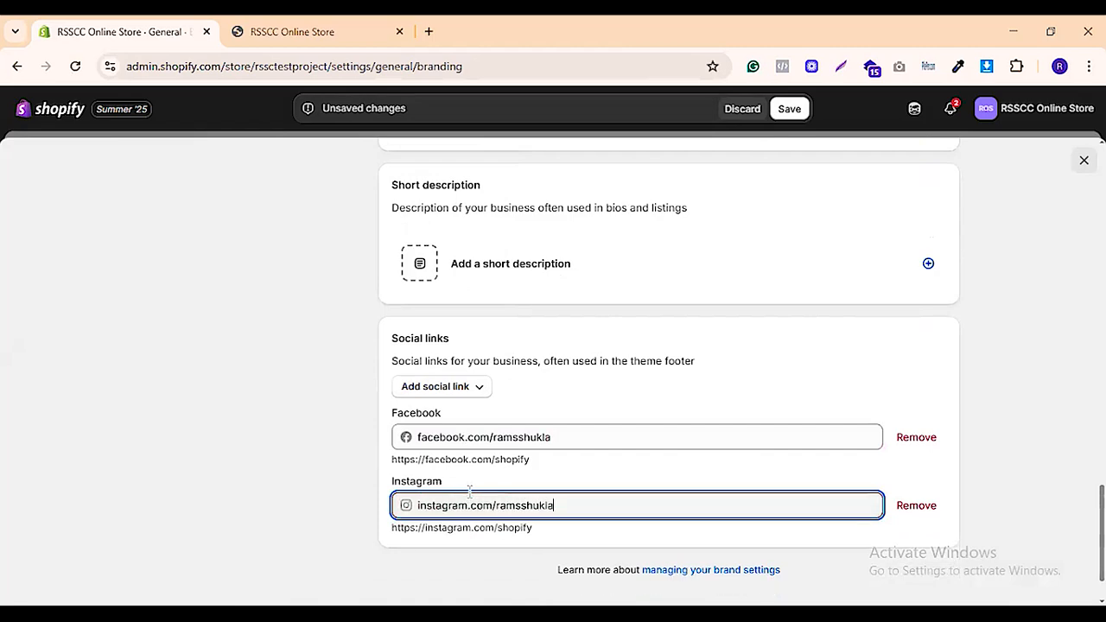
Save the primary color and social link changes to the store's branding
scroll(818, 341, "down", 1)
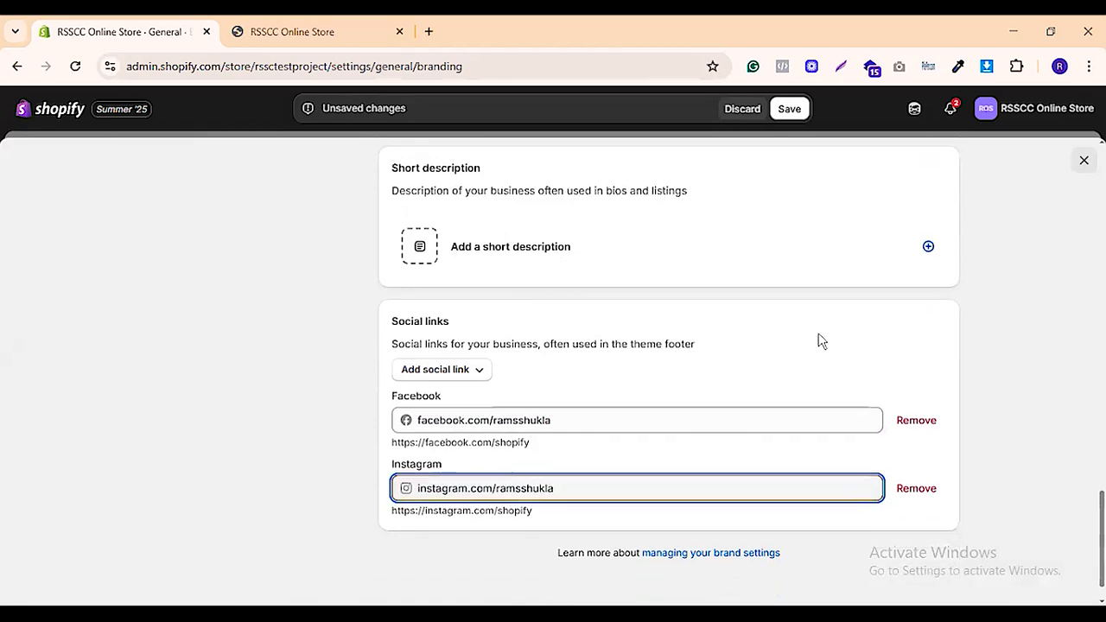
scroll(951, 266, "up", 4)
scroll(950, 266, "up", 8)
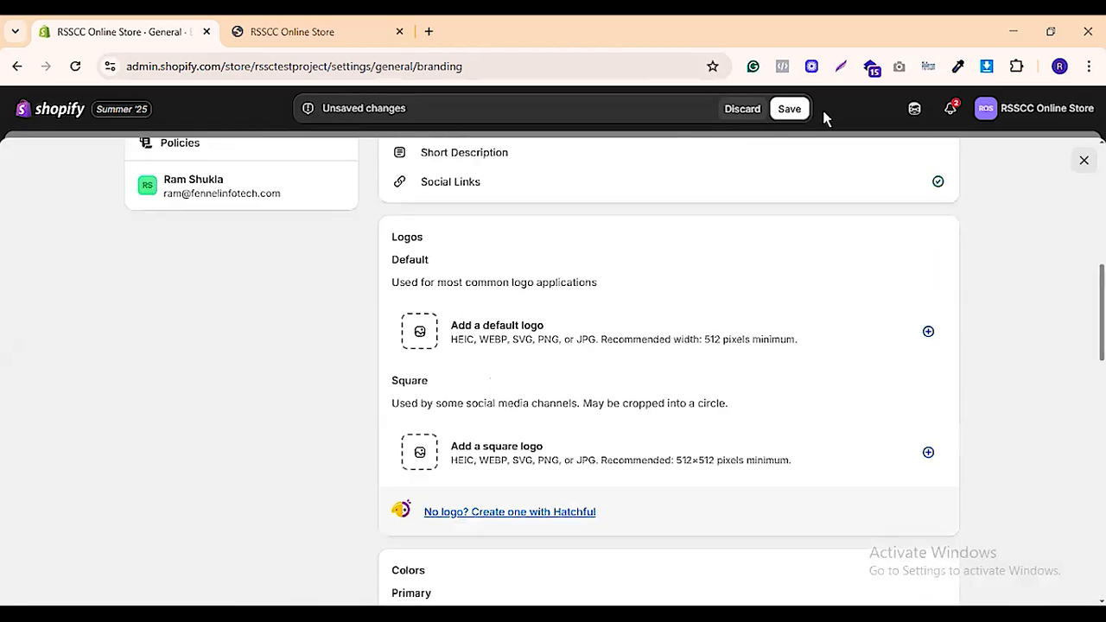
left_click(795, 114)
Return to the General settings and look through its sections once more, down to the store assets and resources
scroll(596, 343, "up", 10)
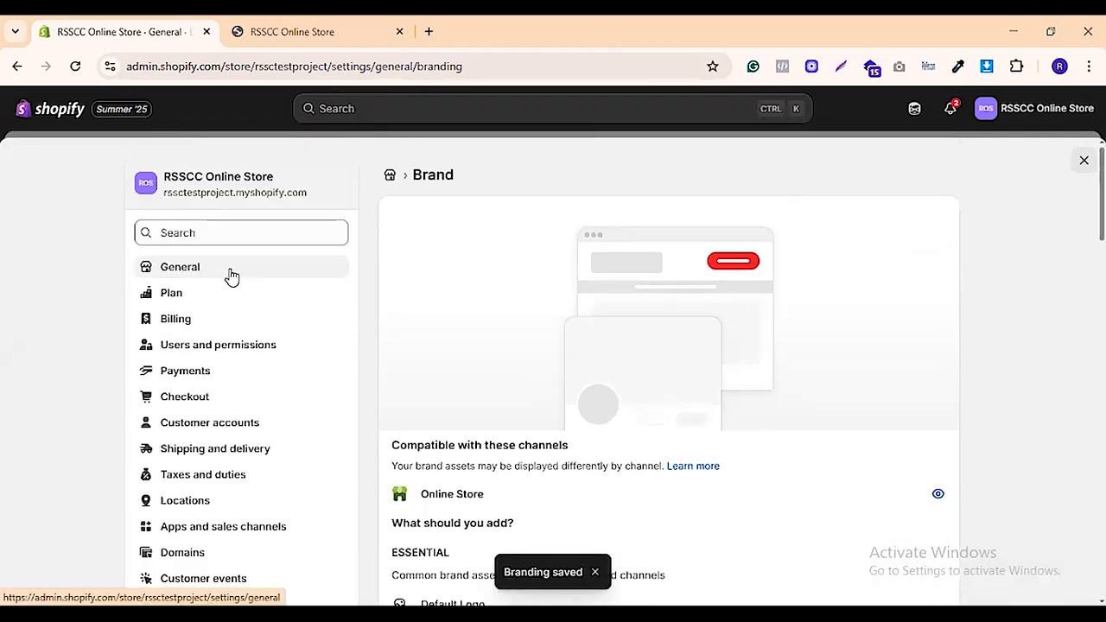
left_click(192, 269)
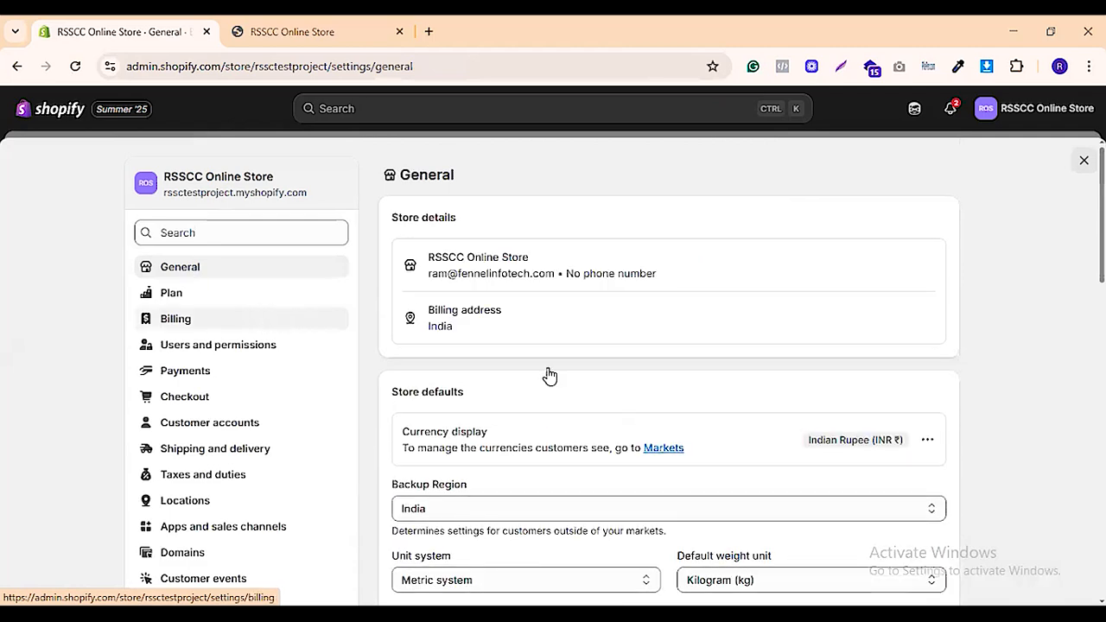
scroll(648, 284, "down", 7)
scroll(673, 305, "down", 5)
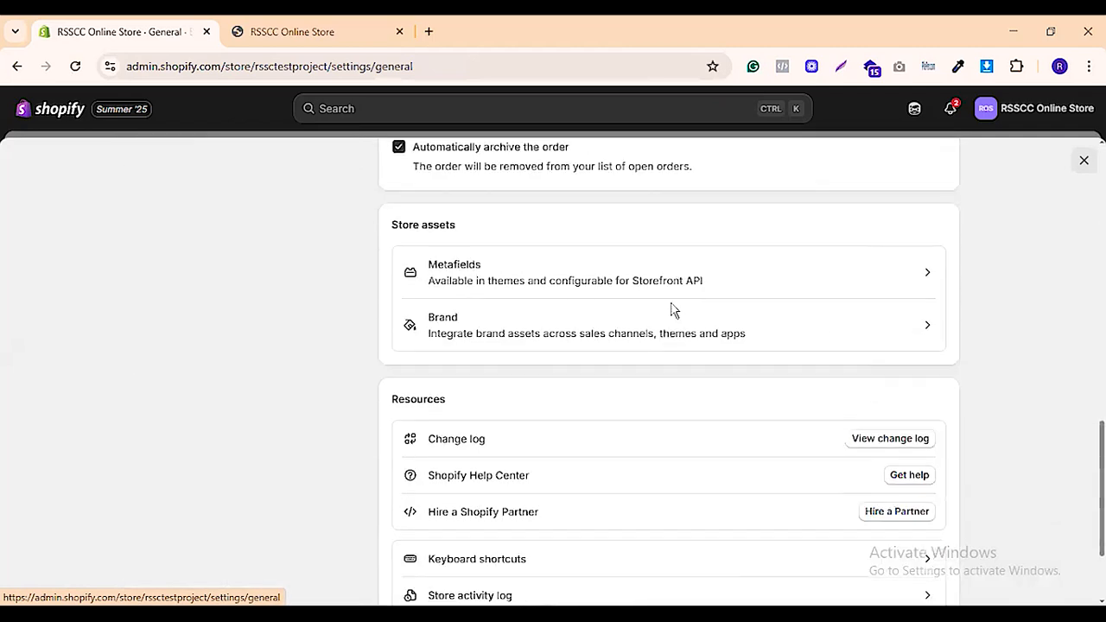
scroll(700, 384, "up", 15)
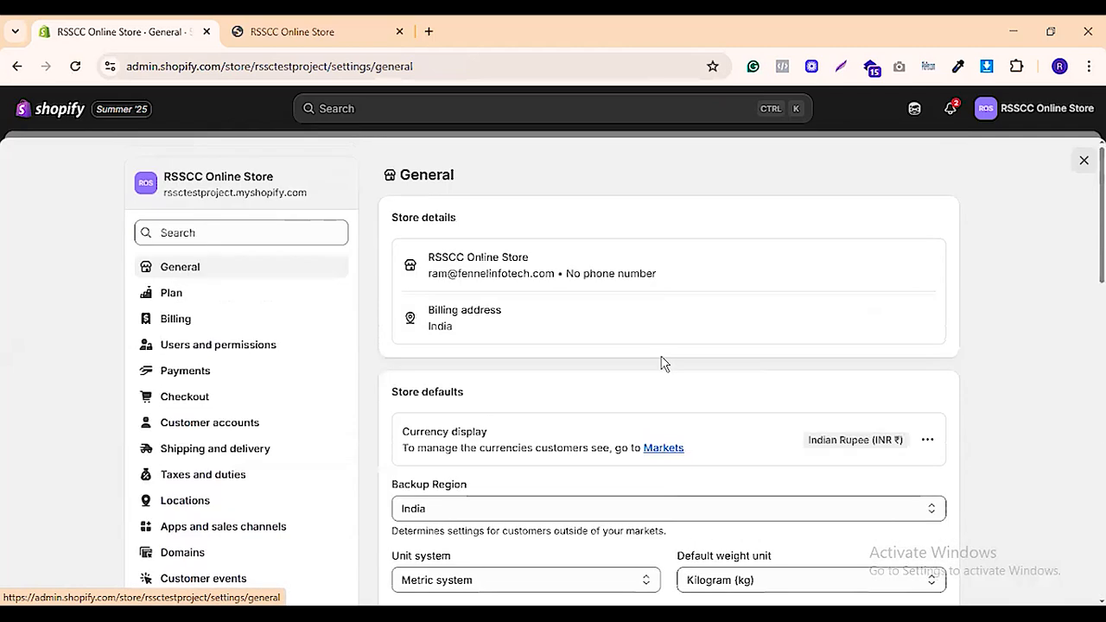
Compare the plans offered for changing the store's subscription, including pricing and FAQs, and return to the Plan settings without selecting one
left_click(172, 294)
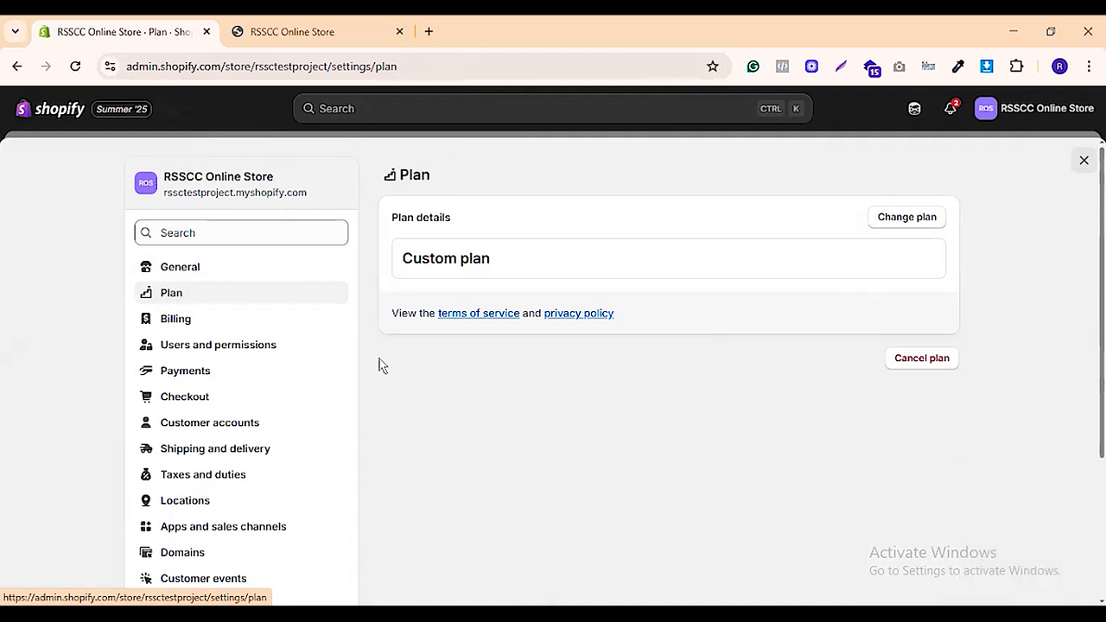
left_click(926, 220)
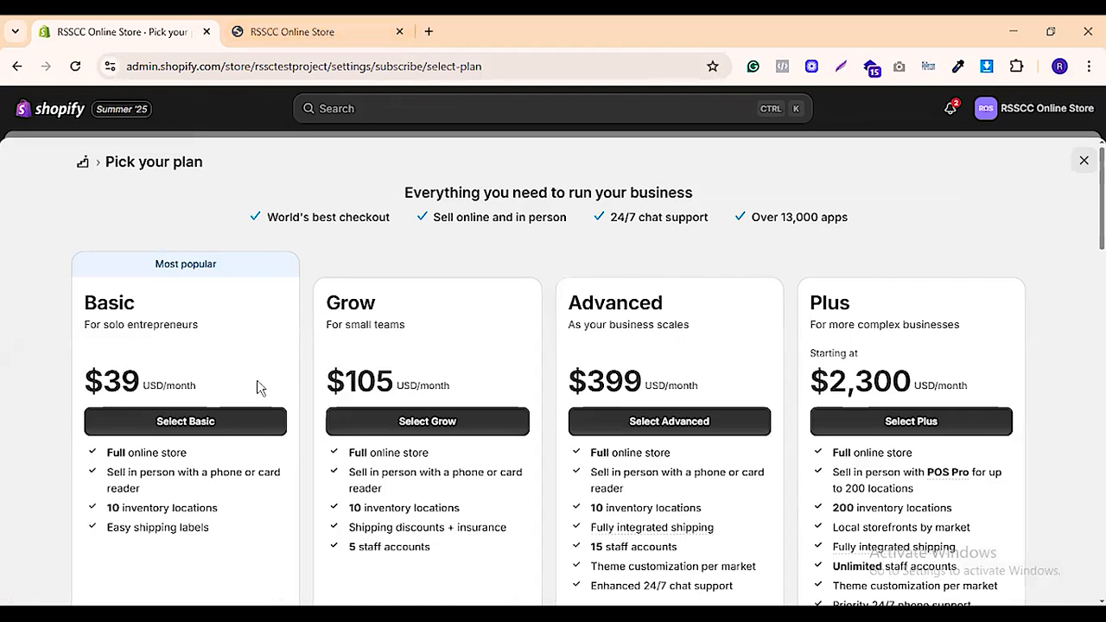
scroll(259, 388, "down", 1)
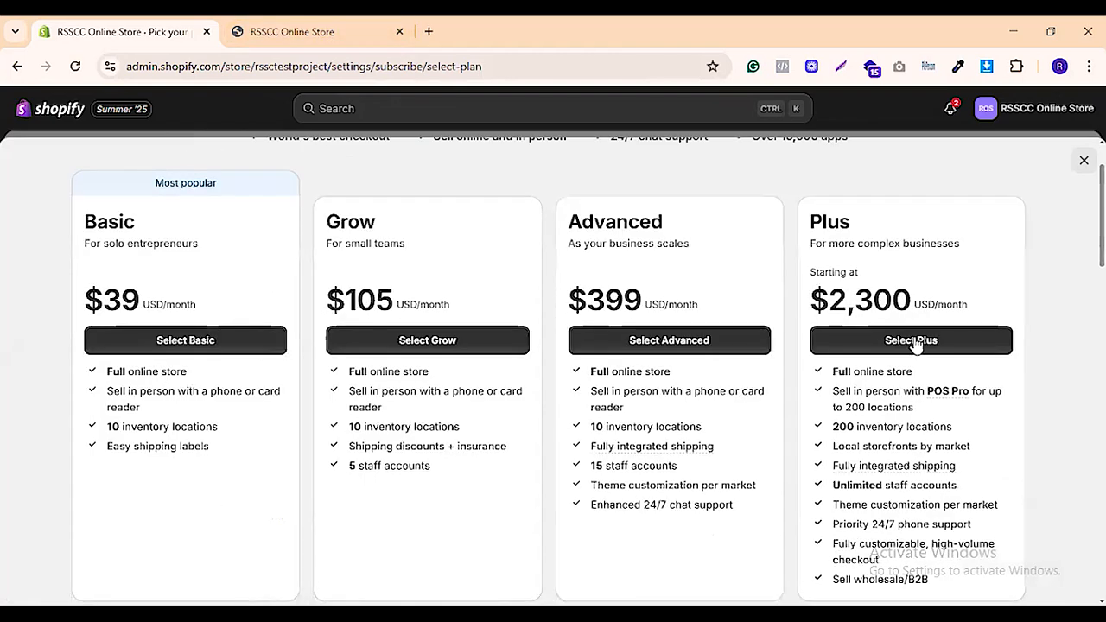
scroll(452, 375, "down", 5)
scroll(498, 299, "down", 3)
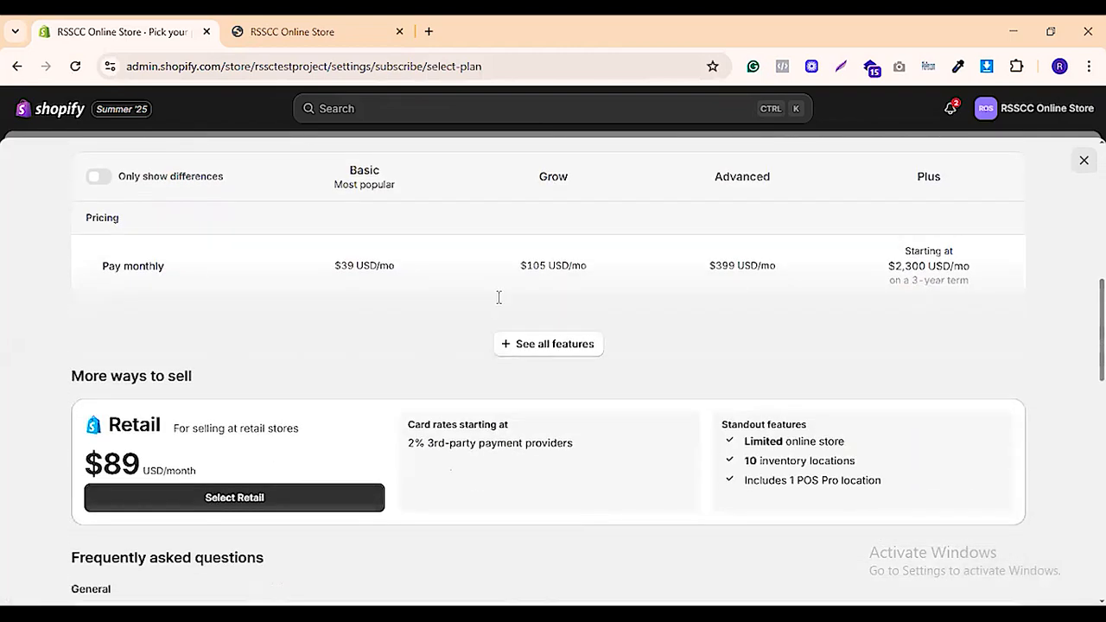
scroll(530, 303, "down", 8)
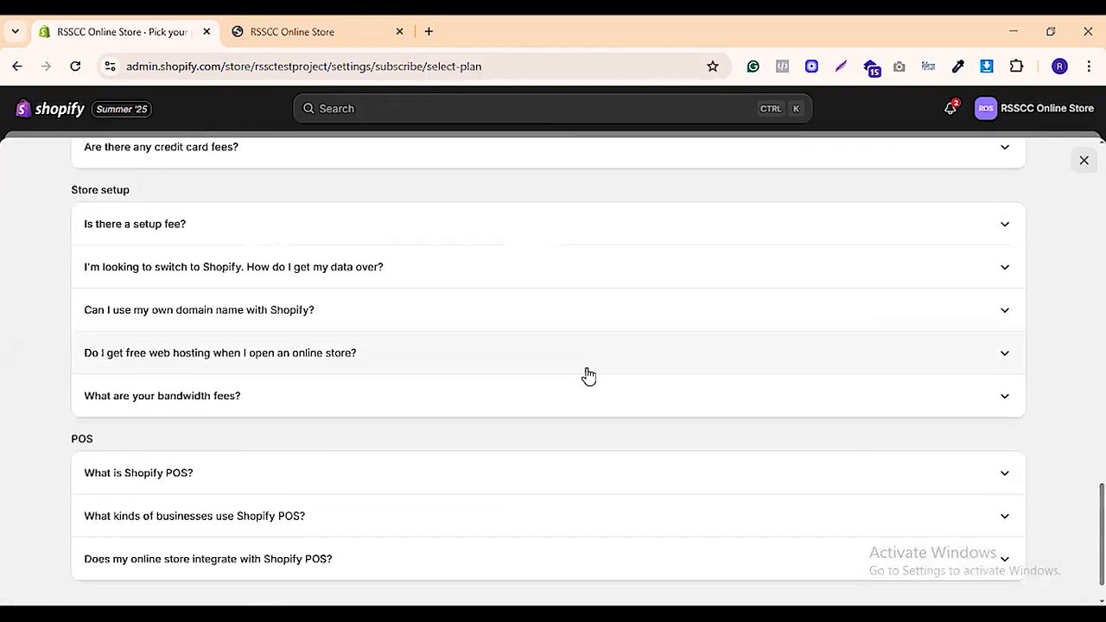
scroll(587, 375, "up", 11)
scroll(730, 344, "up", 10)
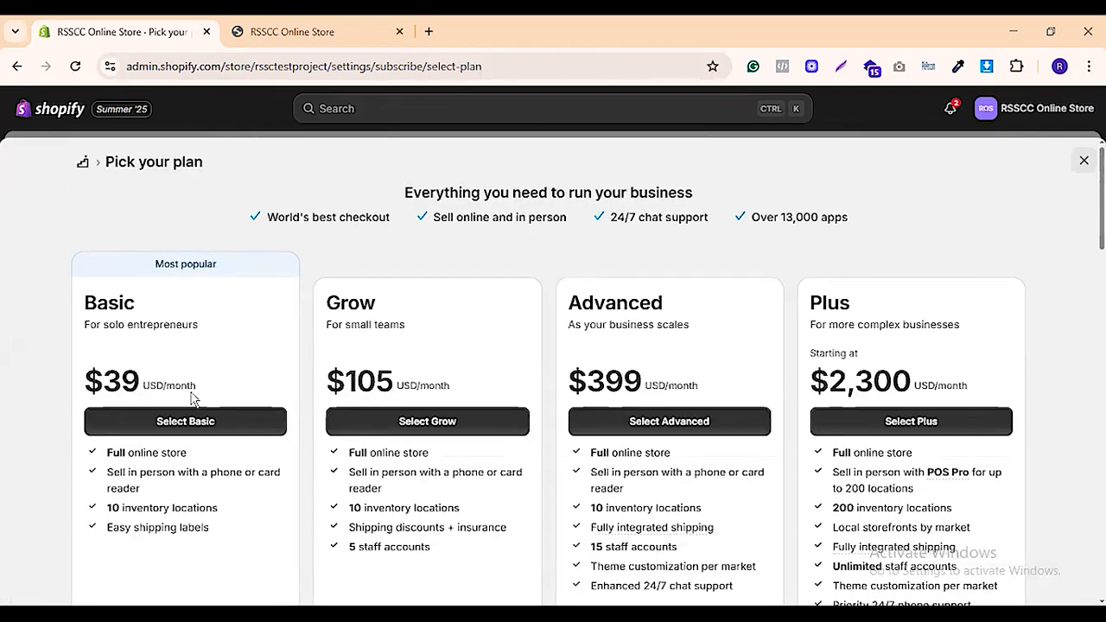
left_click(1083, 160)
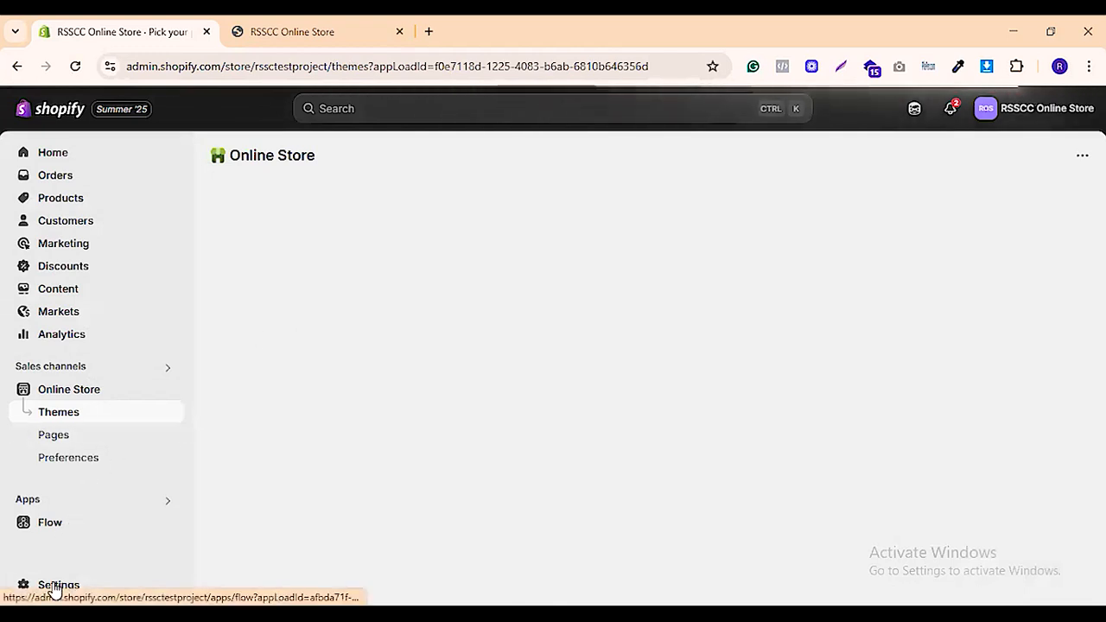
left_click(125, 587)
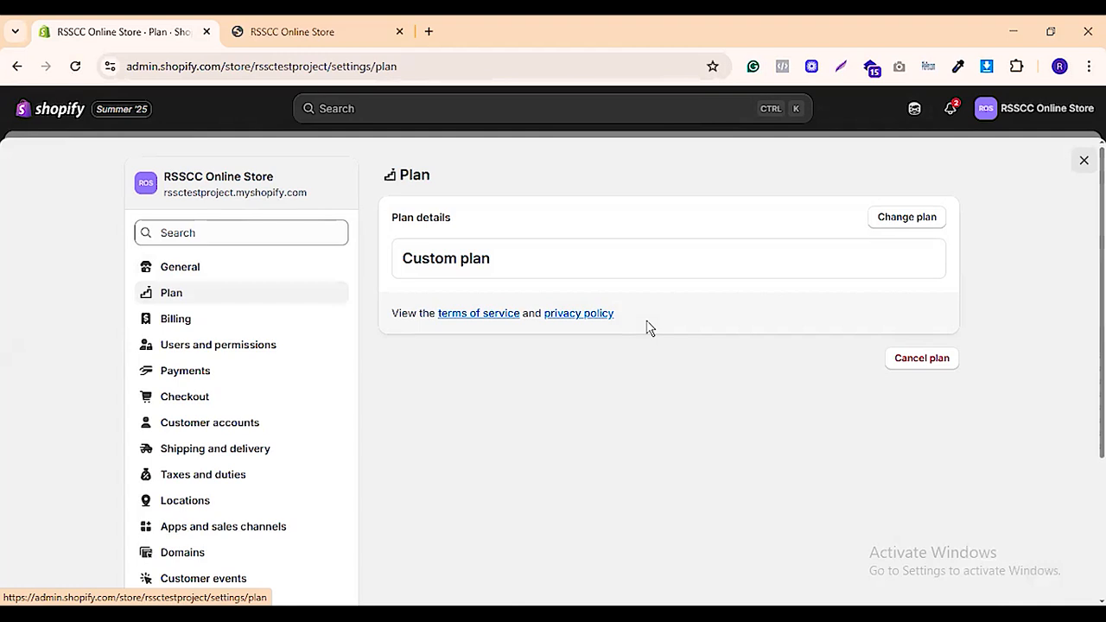
Switch to the live storefront and highlight the ".myshopify.com" part of its web address
left_click(316, 32)
left_click(237, 102)
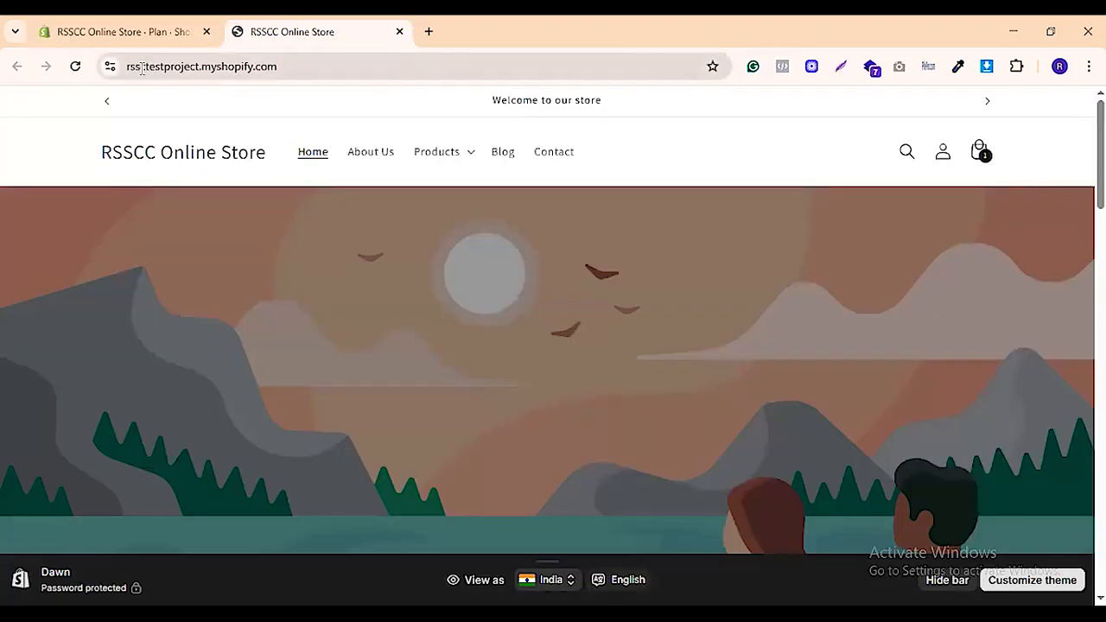
left_click_drag(209, 72, 320, 66)
left_click(240, 65)
left_click_drag(237, 66, 344, 66)
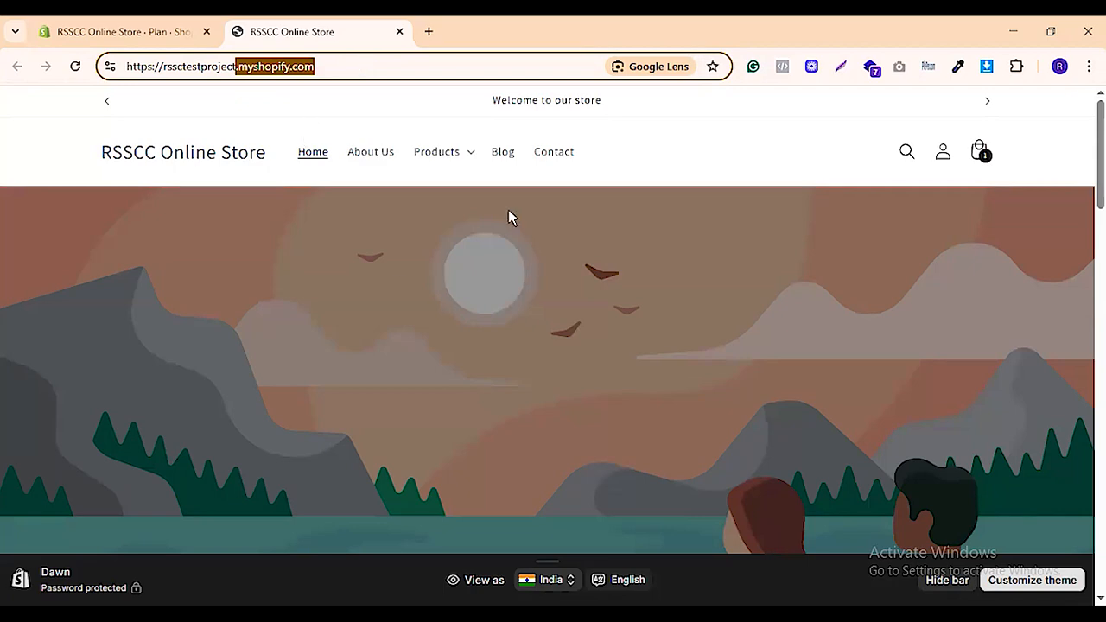
Go back to the store admin and open the Billing settings
left_click(141, 31)
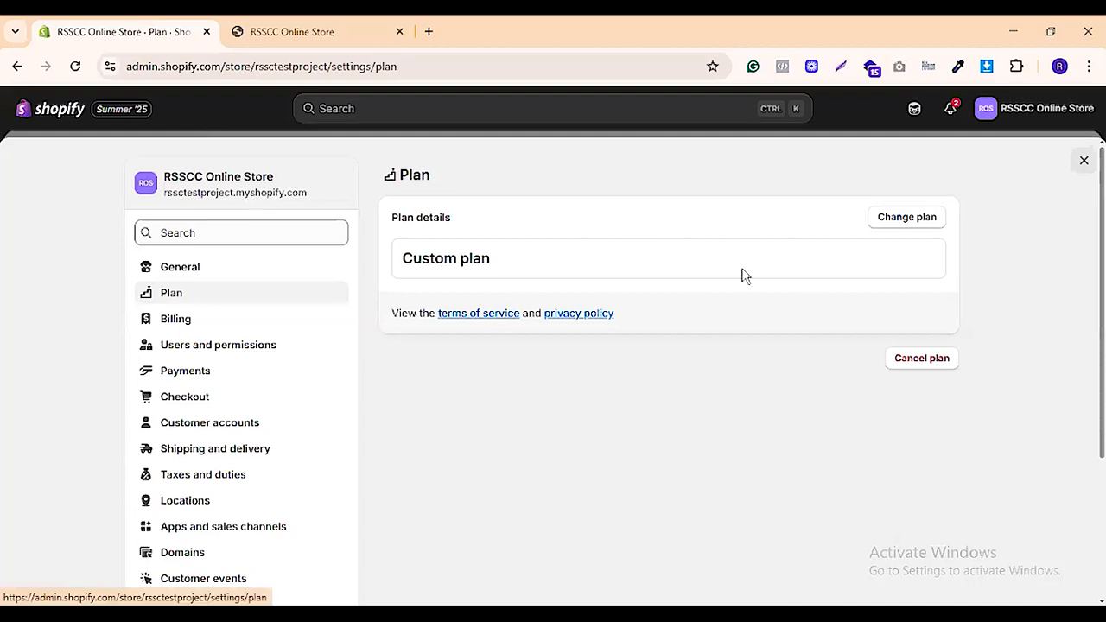
left_click(187, 318)
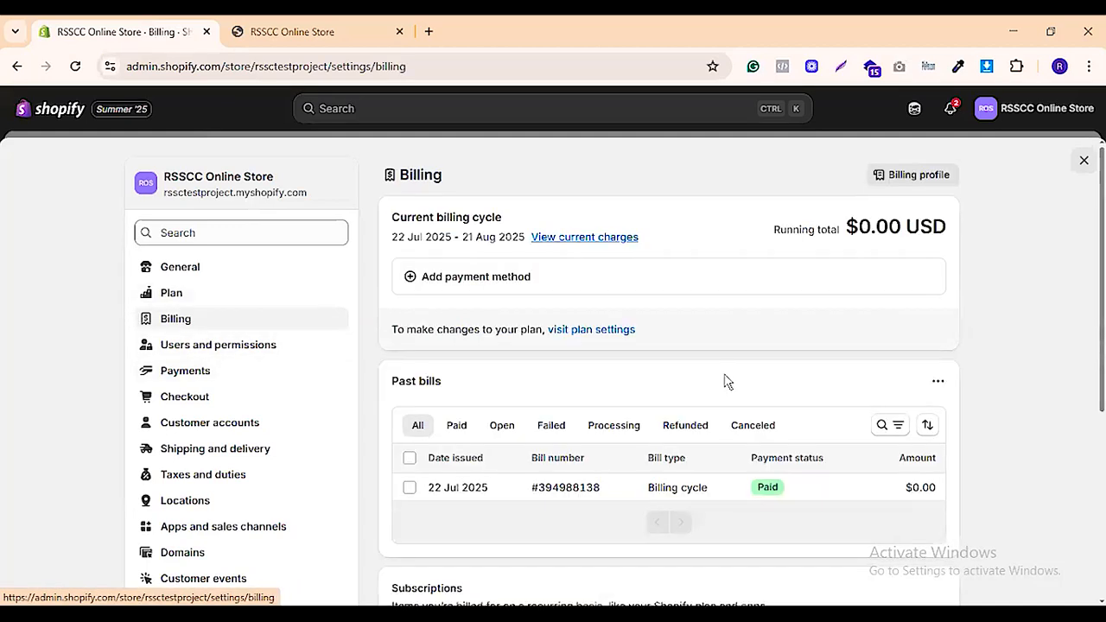
Look through the Billing page's current billing cycle, past bills, subscriptions and statement of charges
scroll(644, 386, "down", 1)
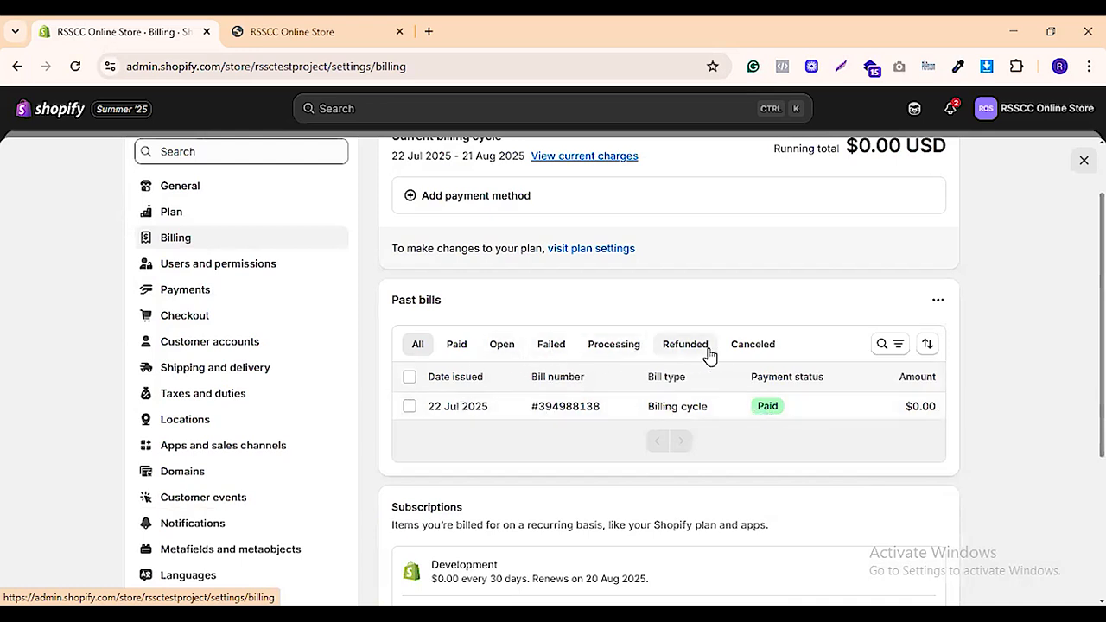
scroll(851, 363, "down", 3)
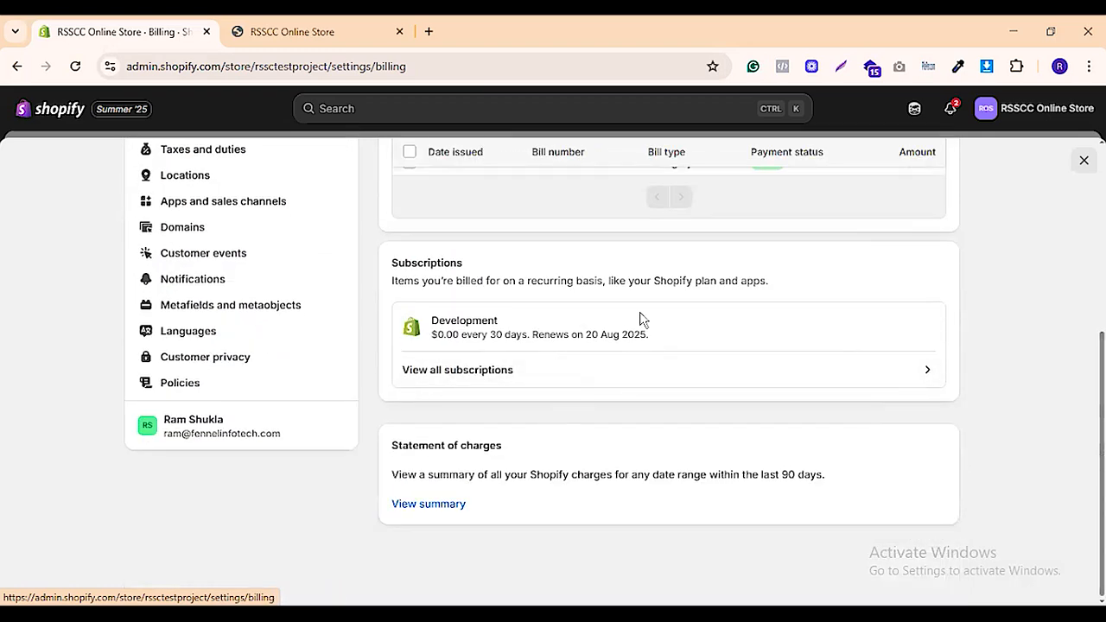
scroll(605, 389, "up", 3)
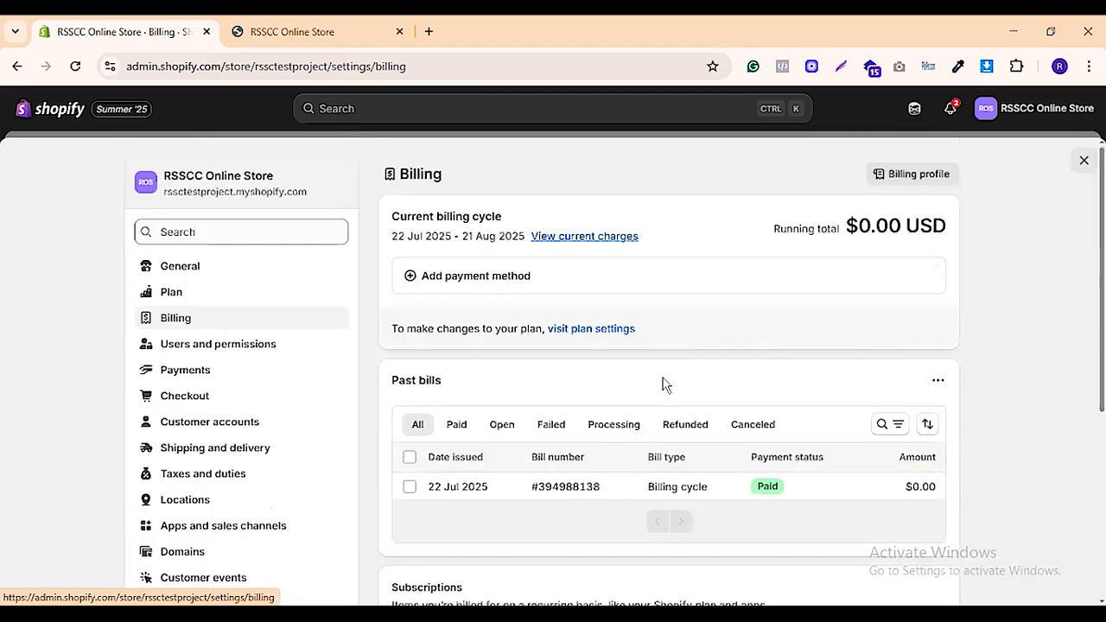
Open the form for adding a credit card as payment method, review its card and billing address fields, and close it unfilled
left_click(508, 276)
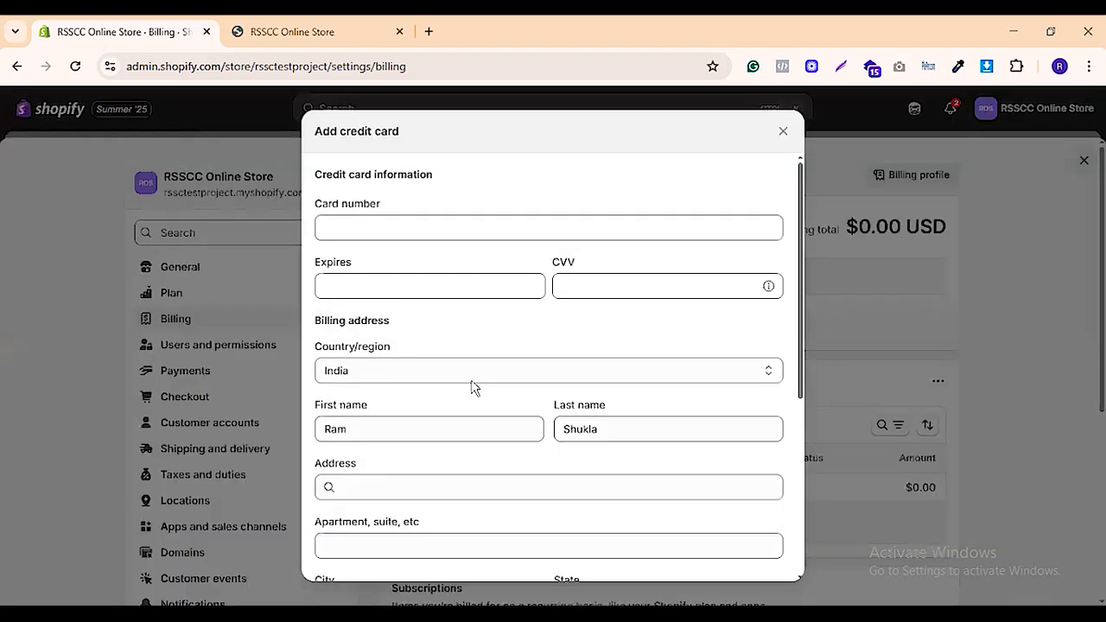
scroll(523, 275, "down", 3)
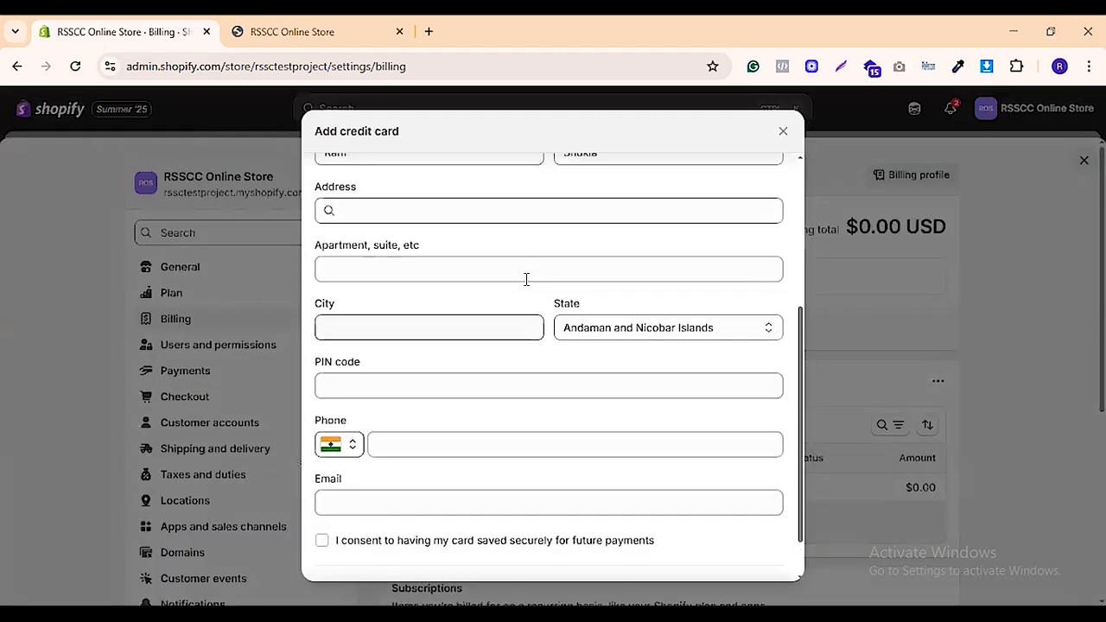
scroll(526, 279, "up", 3)
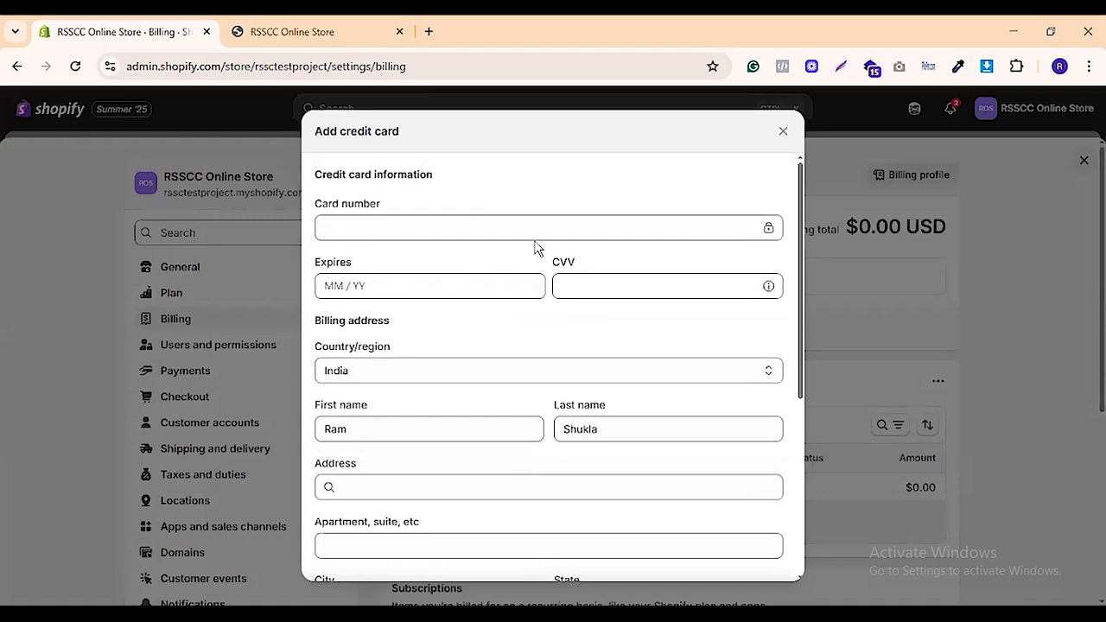
scroll(501, 362, "down", 3)
scroll(604, 311, "up", 3)
left_click(782, 132)
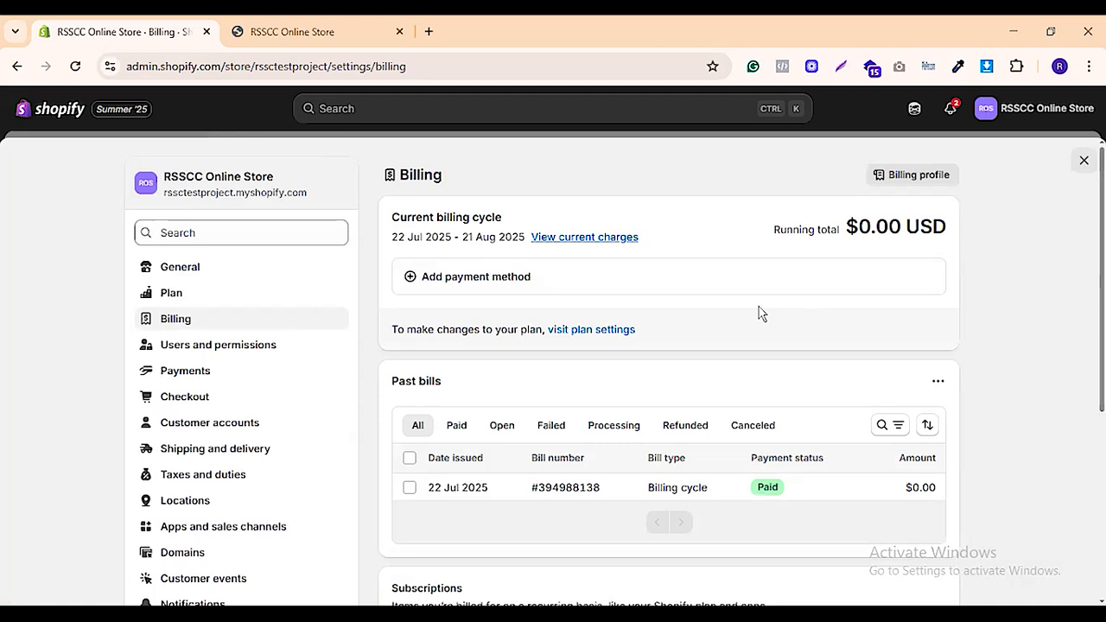
Open the Users and permissions settings, review the form for transferring store ownership, and close it without transferring
left_click(266, 345)
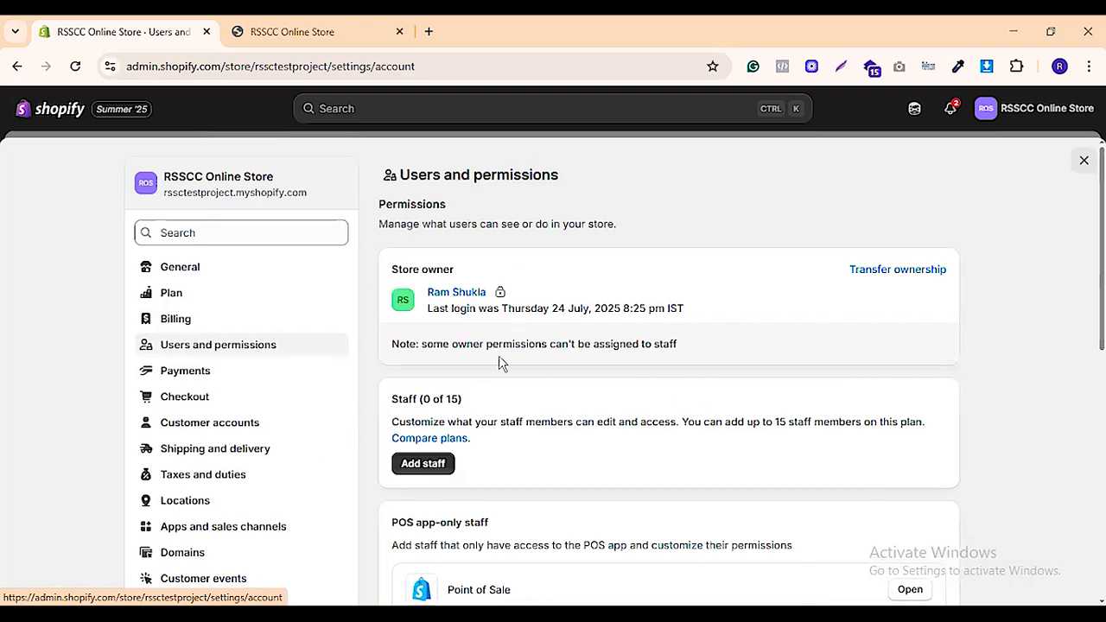
left_click(881, 269)
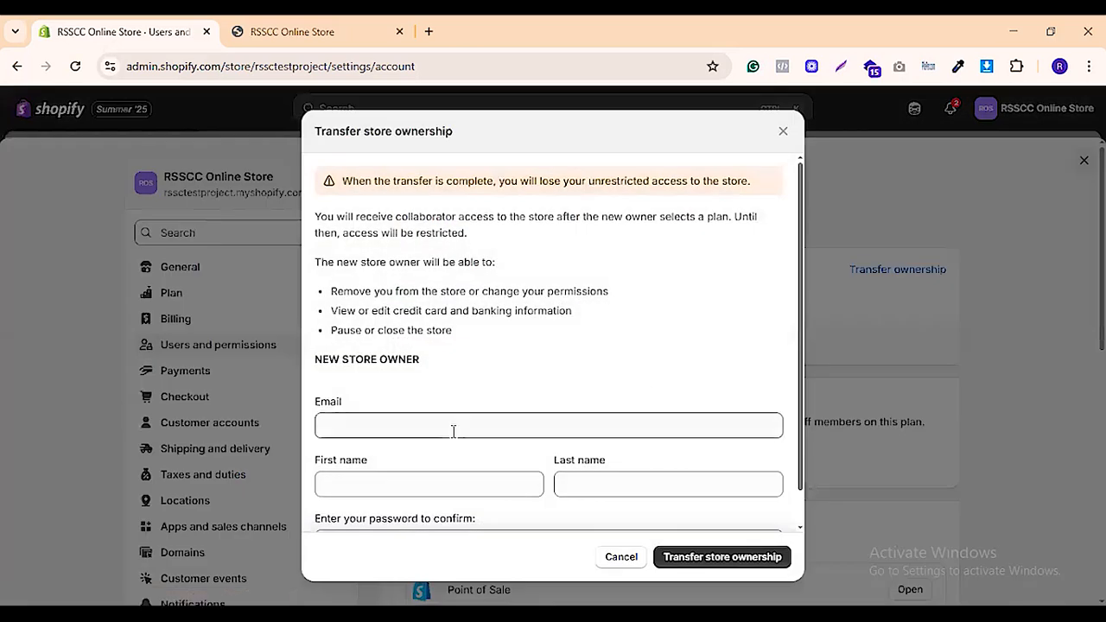
scroll(406, 402, "down", 1)
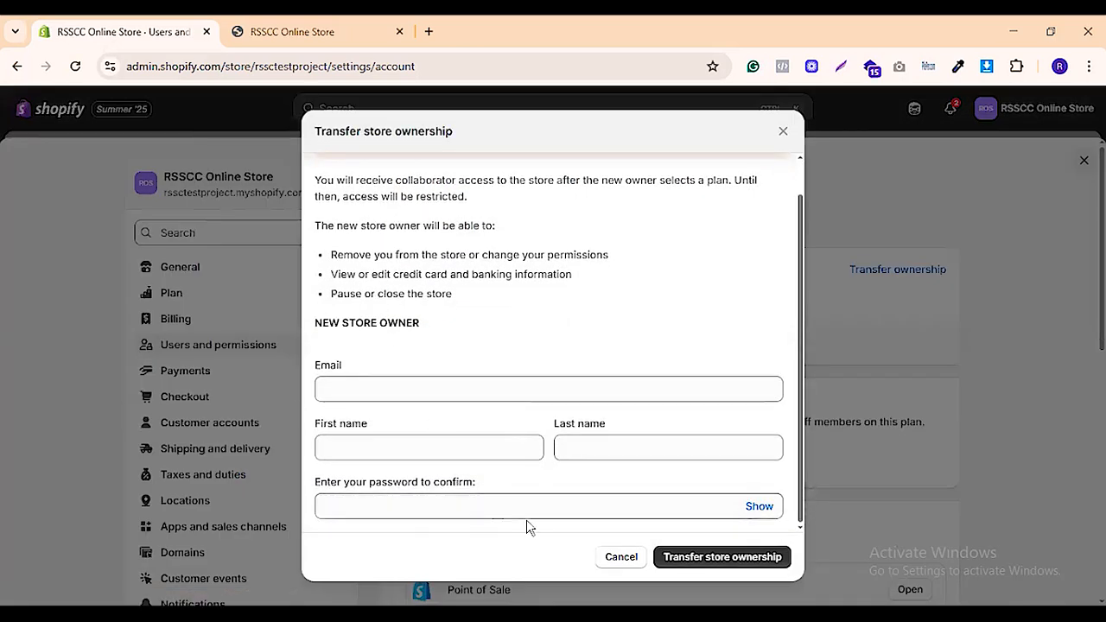
left_click(783, 131)
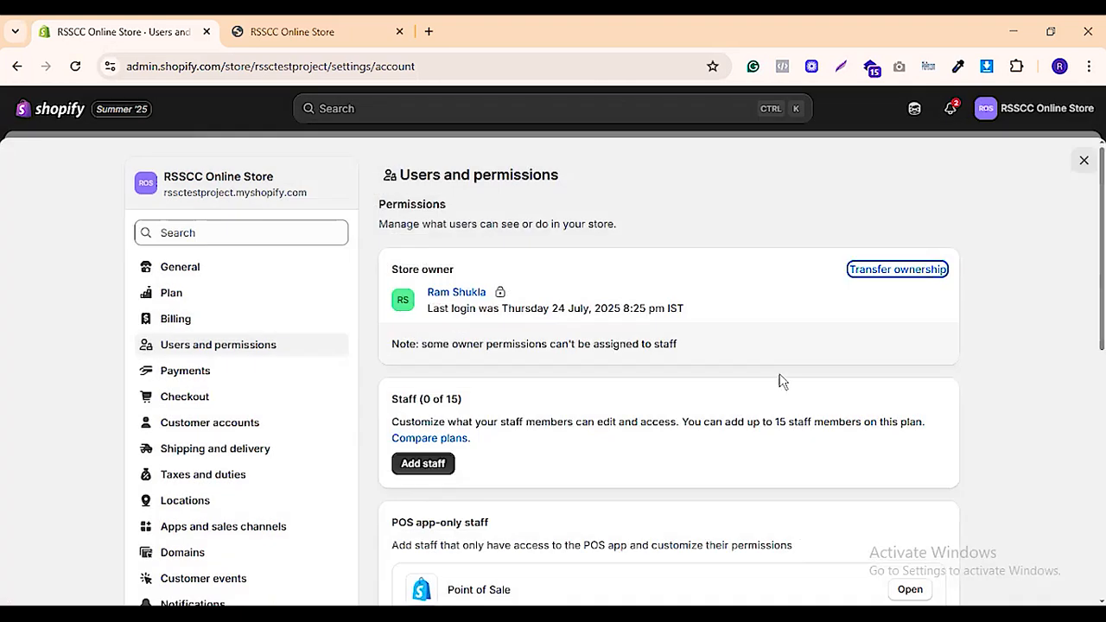
Find the Staff section and highlight the text about how many staff members the plan allows
scroll(780, 379, "down", 2)
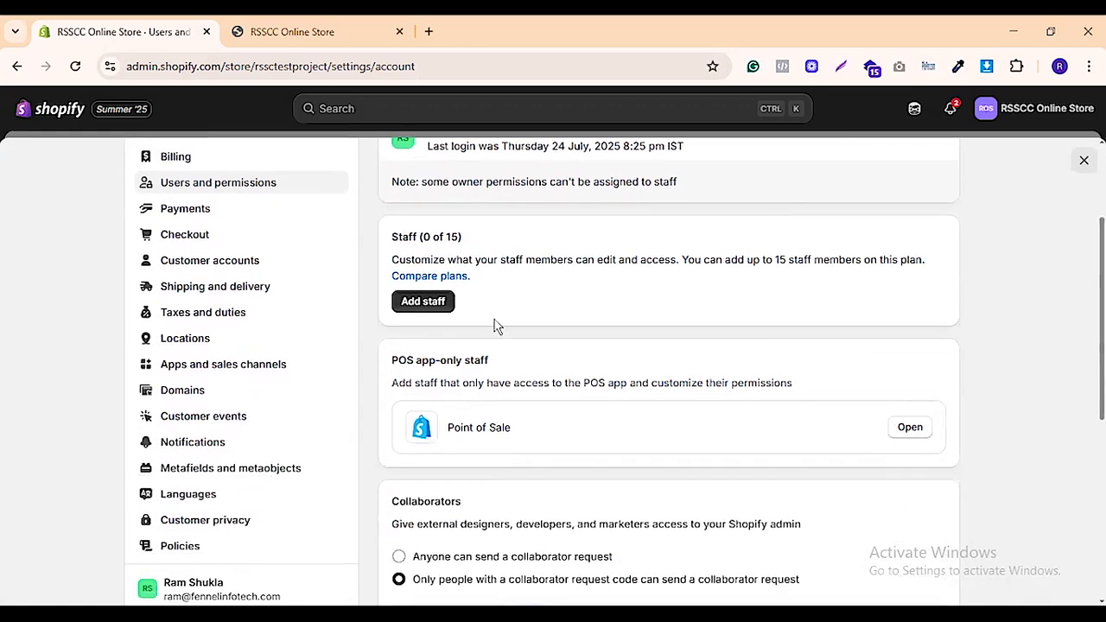
left_click_drag(706, 258, 851, 257)
left_click(865, 256)
Start adding a staff member and examine the store permission categories, briefly expanding the Home category
left_click(437, 303)
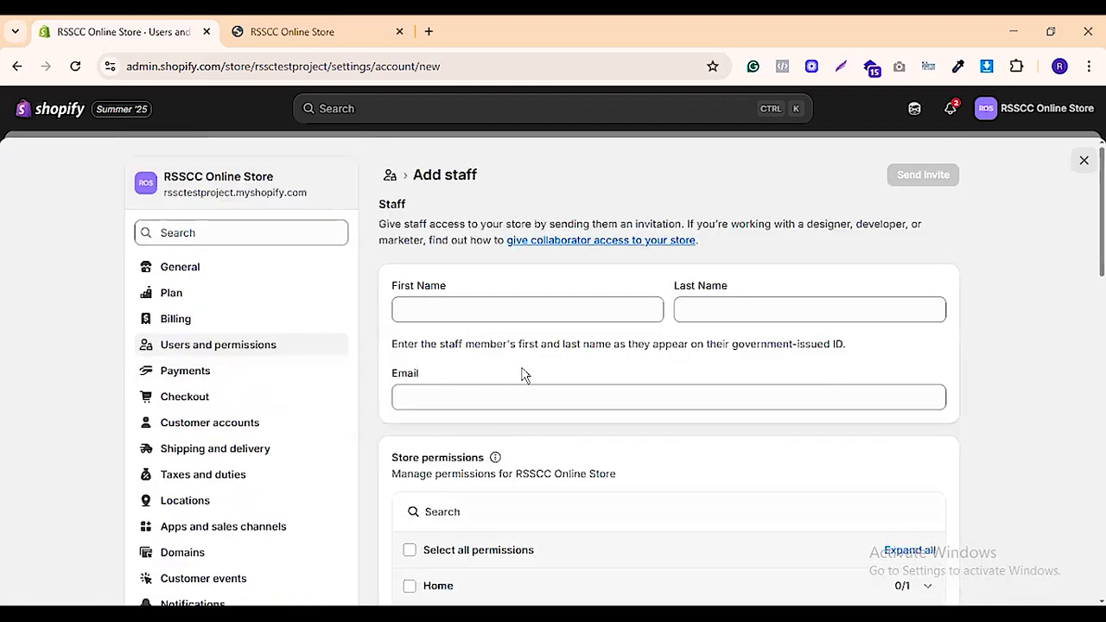
scroll(533, 319, "down", 3)
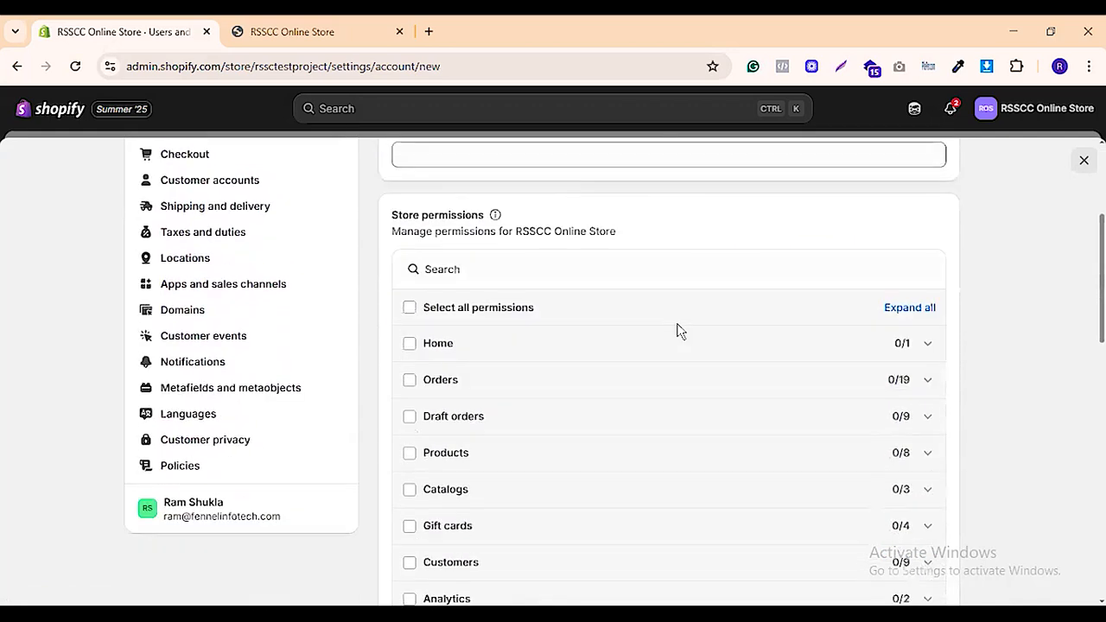
scroll(485, 386, "down", 2)
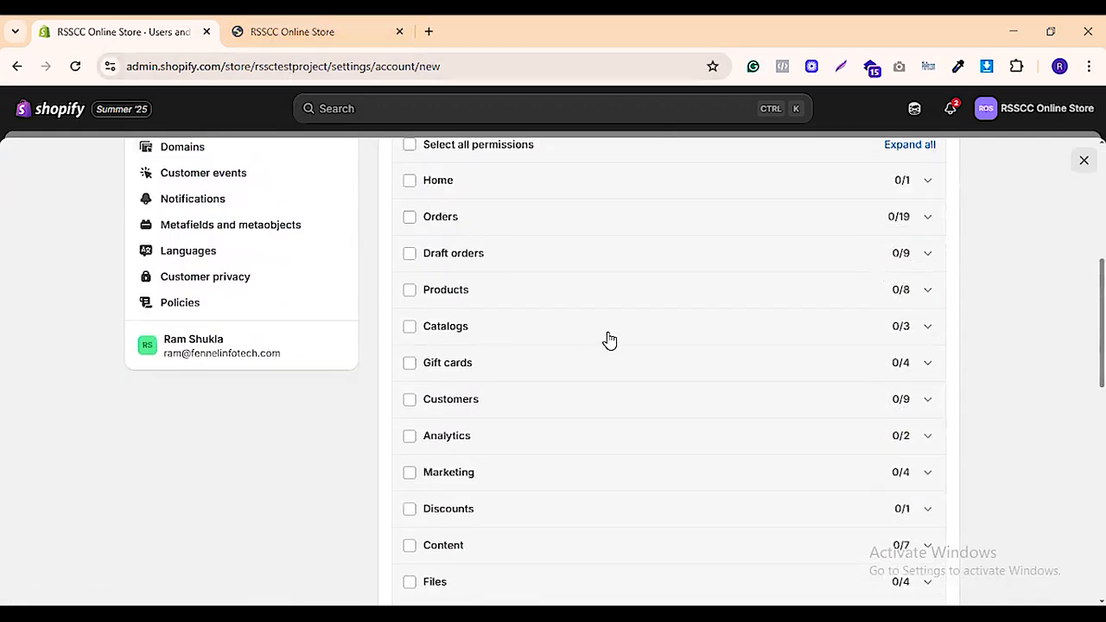
scroll(459, 338, "down", 5)
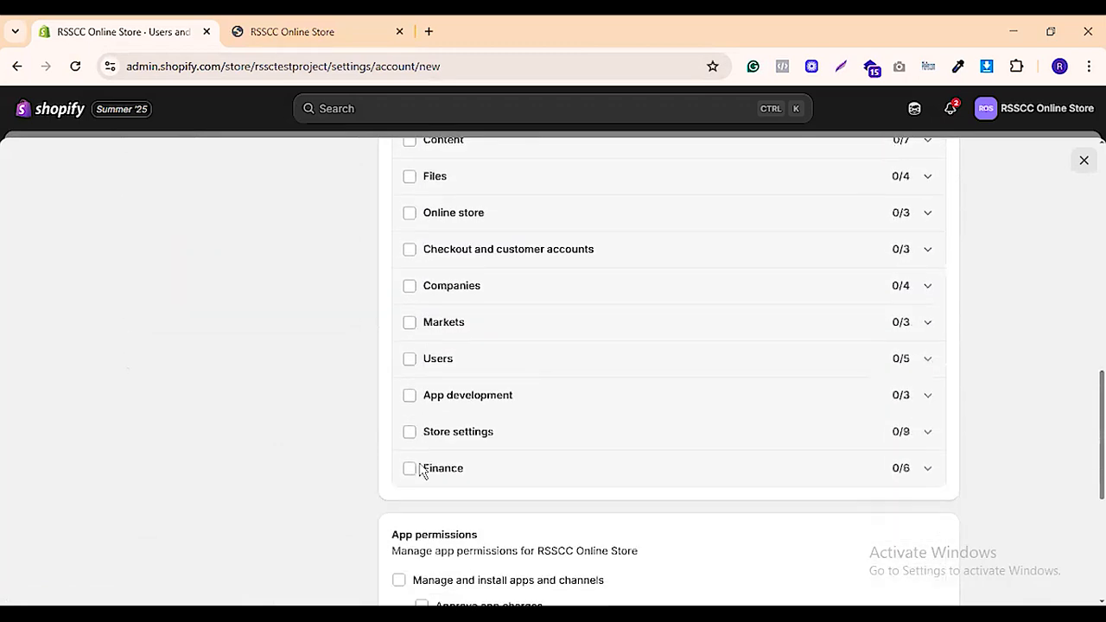
scroll(413, 436, "up", 1)
scroll(421, 332, "up", 4)
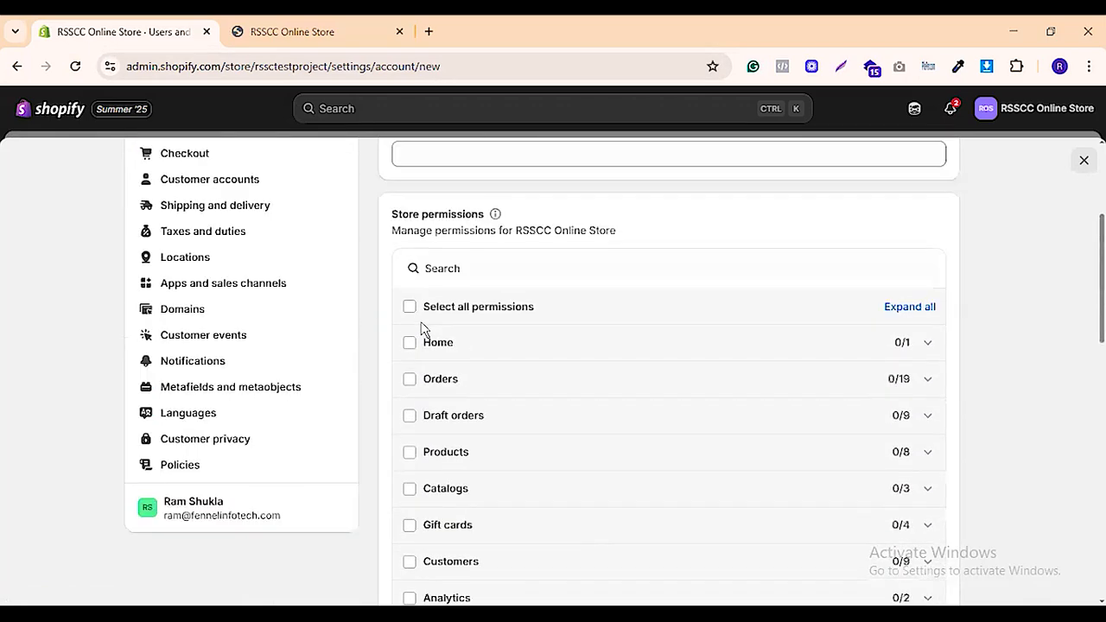
left_click(928, 345)
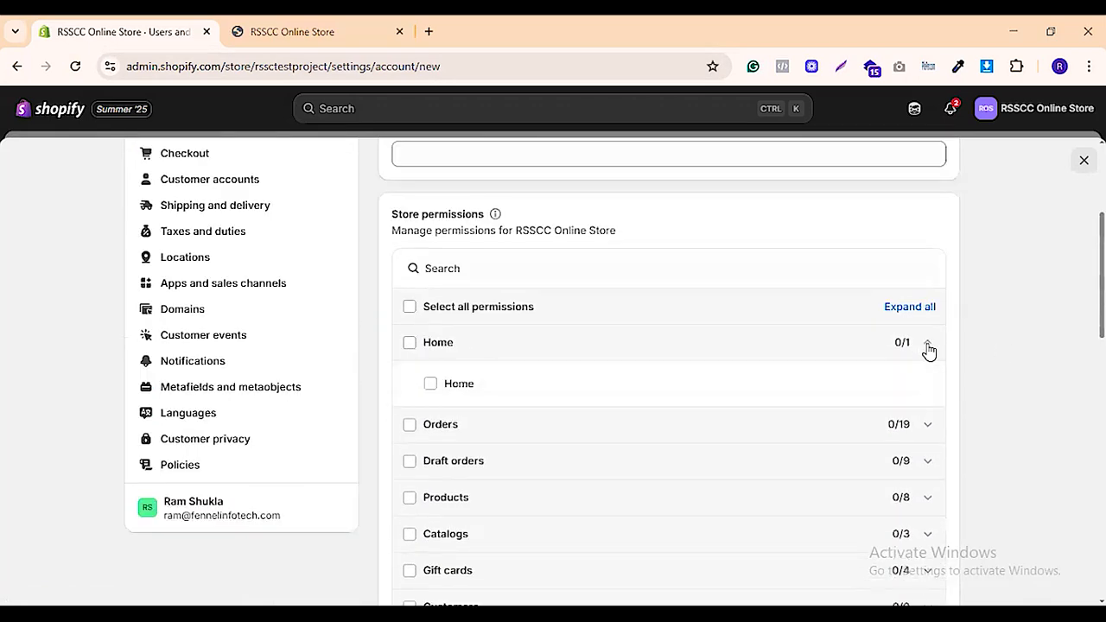
left_click(927, 347)
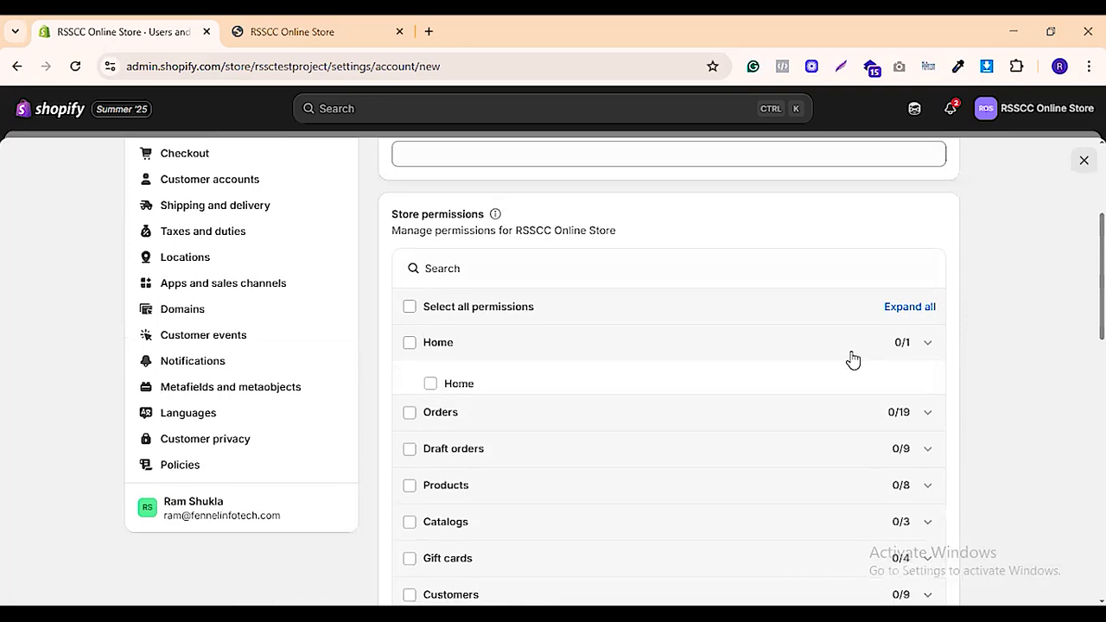
Select all store permissions, check the app and Point of Sale permissions, and clear the whole selection again
left_click(410, 307)
scroll(626, 304, "down", 1)
scroll(626, 304, "down", 10)
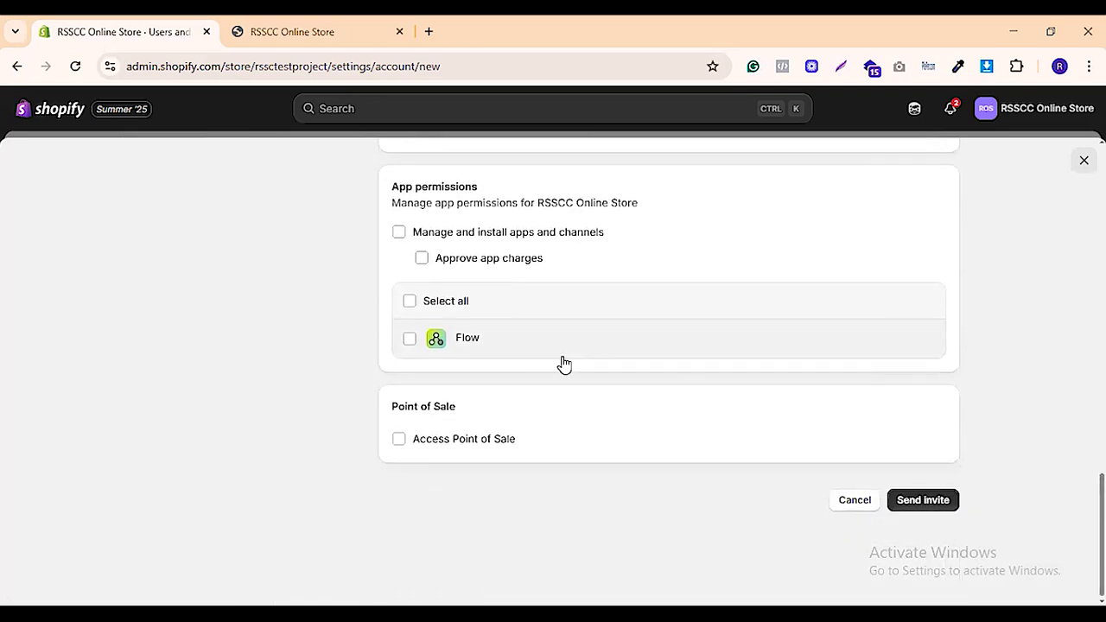
scroll(564, 364, "up", 15)
scroll(524, 380, "down", 5)
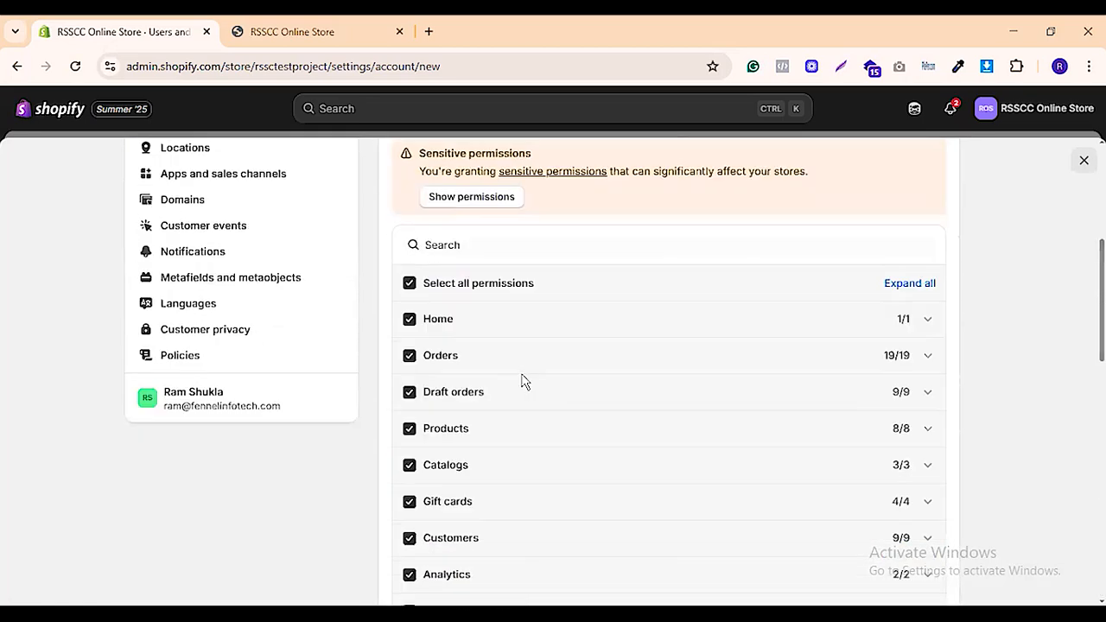
left_click(409, 282)
scroll(669, 365, "up", 4)
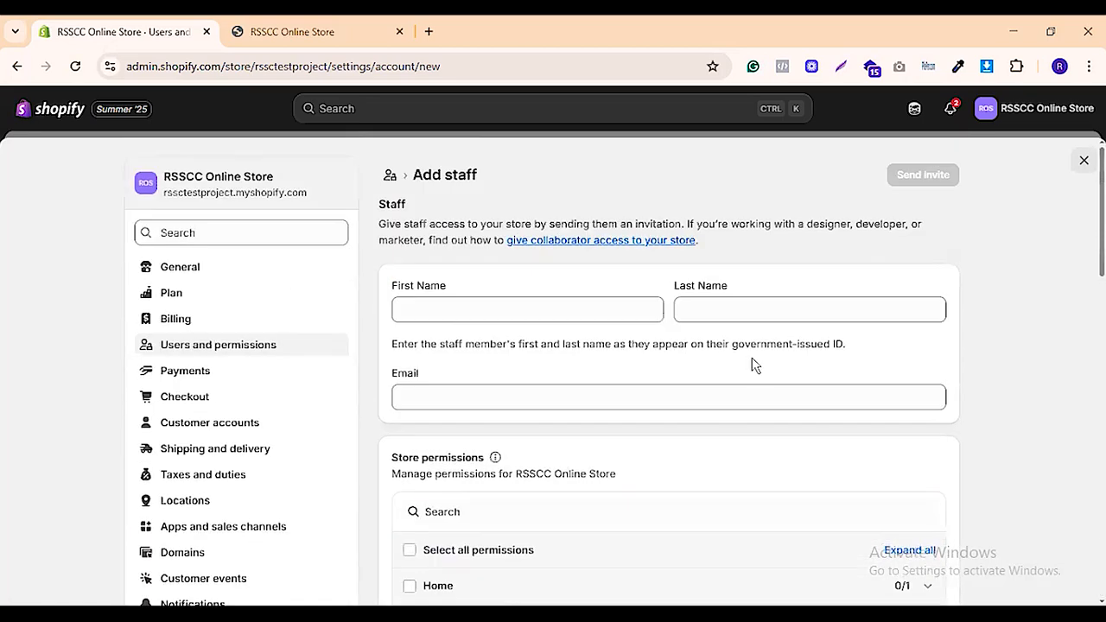
Return to Users and permissions and review the POS staff, collaborator and login services sections, highlighting the Google Apps login status
left_click(230, 345)
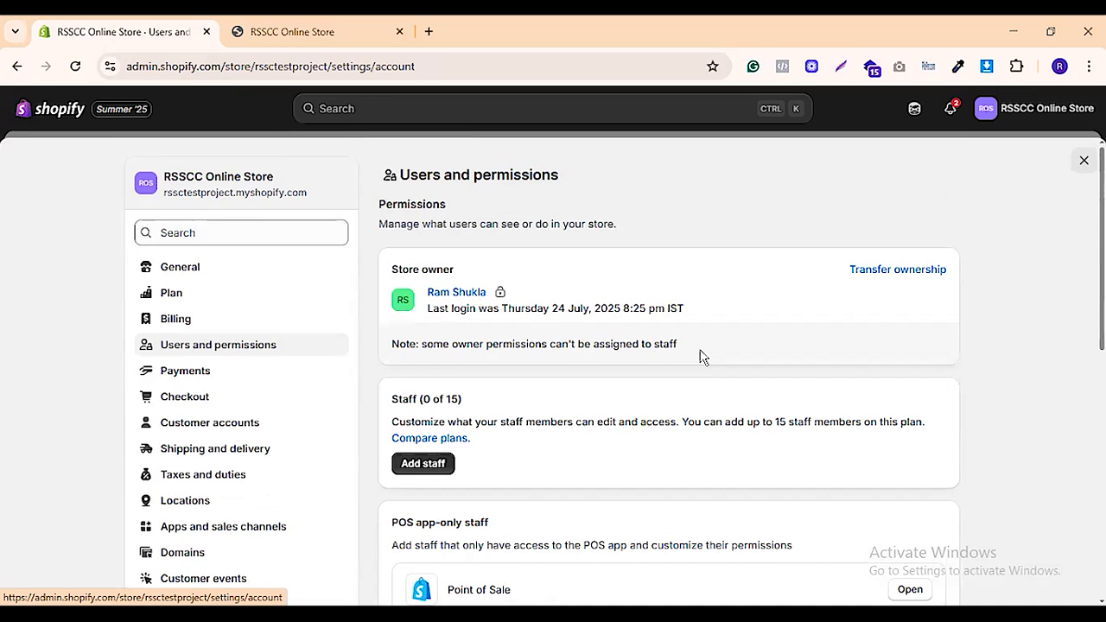
scroll(691, 356, "down", 3)
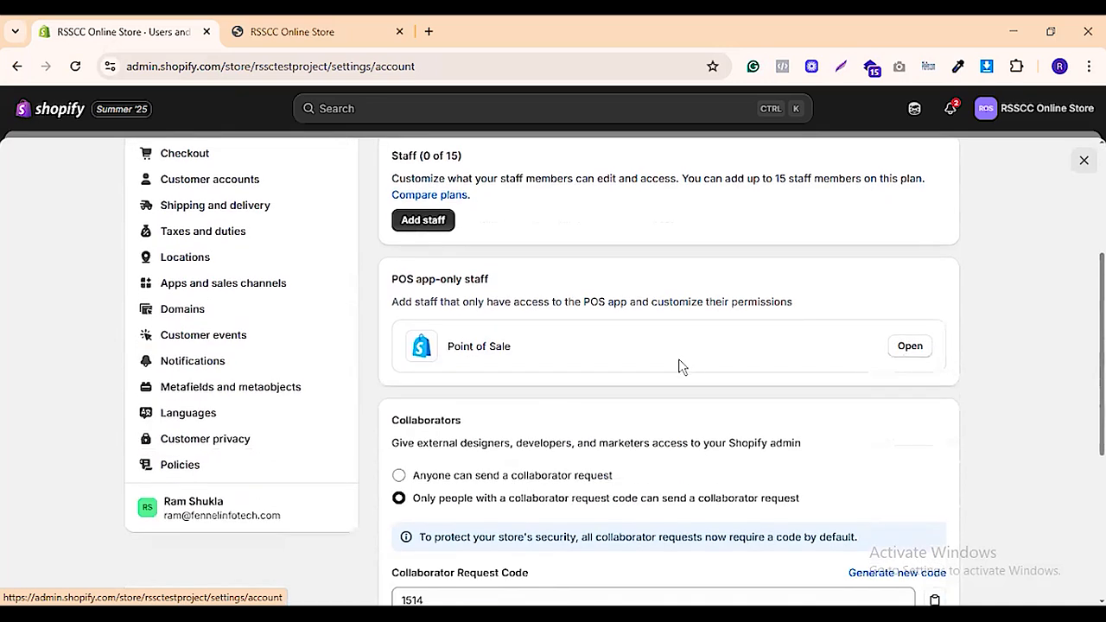
scroll(680, 367, "down", 1)
scroll(679, 366, "down", 1)
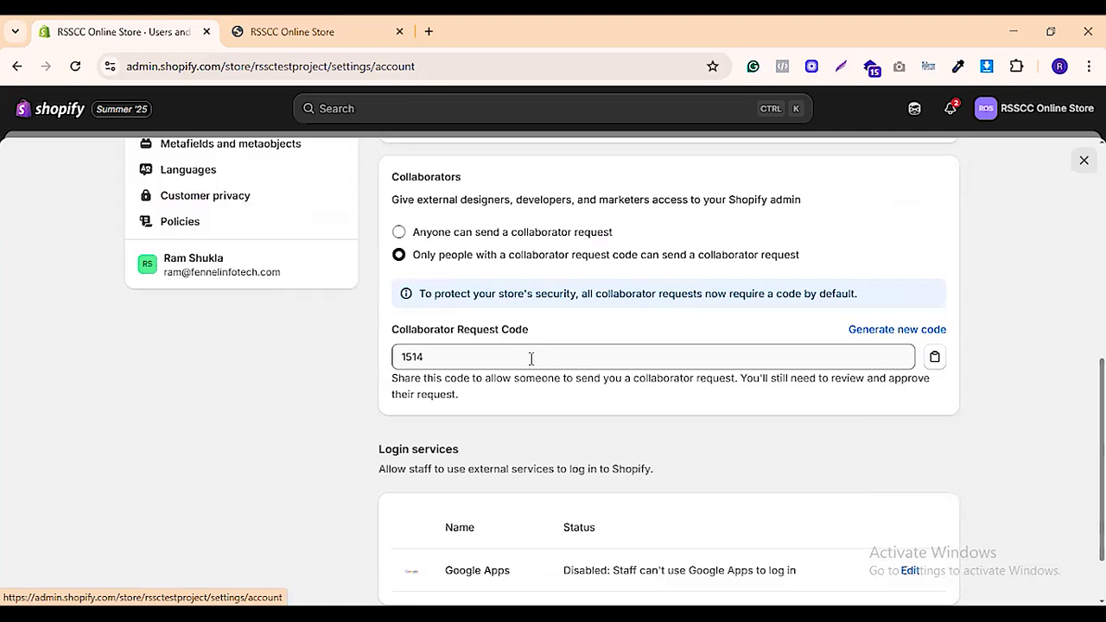
scroll(563, 368, "down", 1)
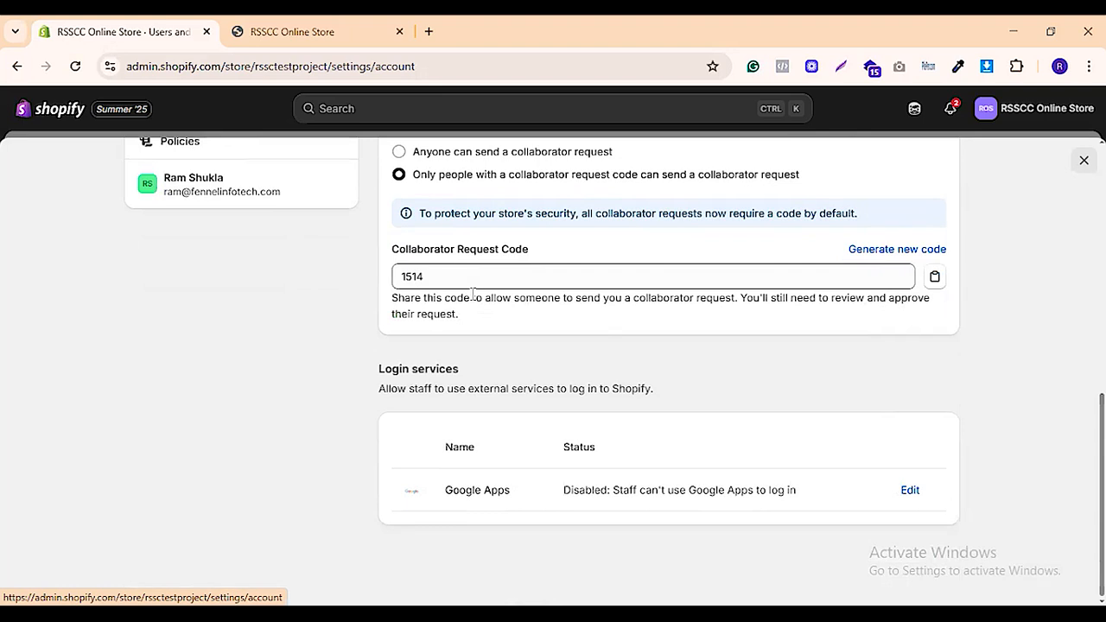
left_click_drag(419, 491, 776, 490)
left_click(686, 492)
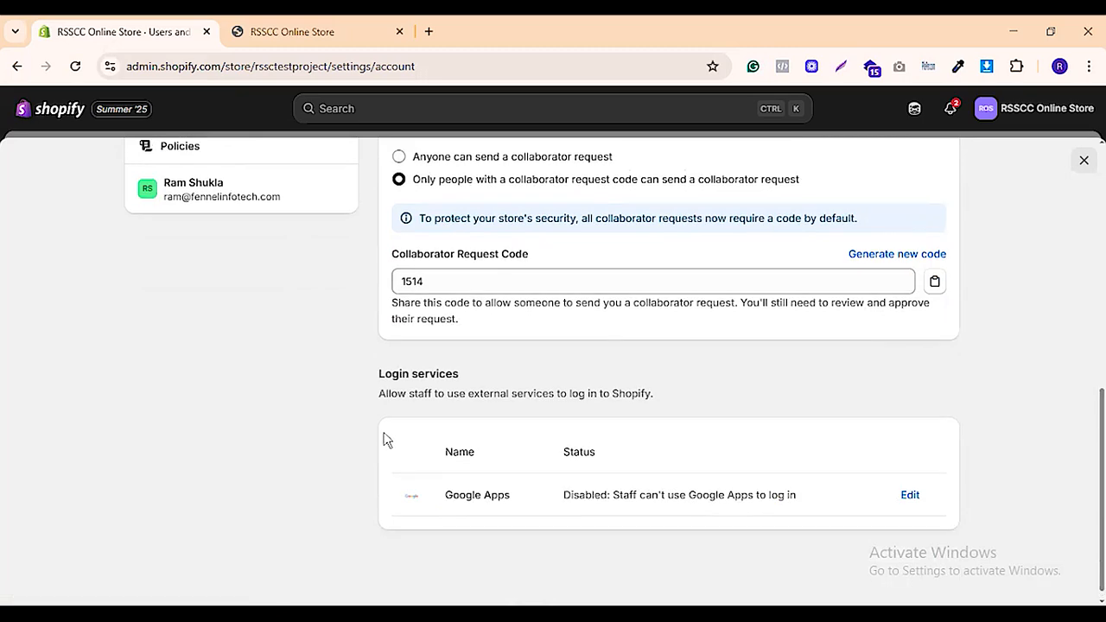
scroll(402, 441, "up", 8)
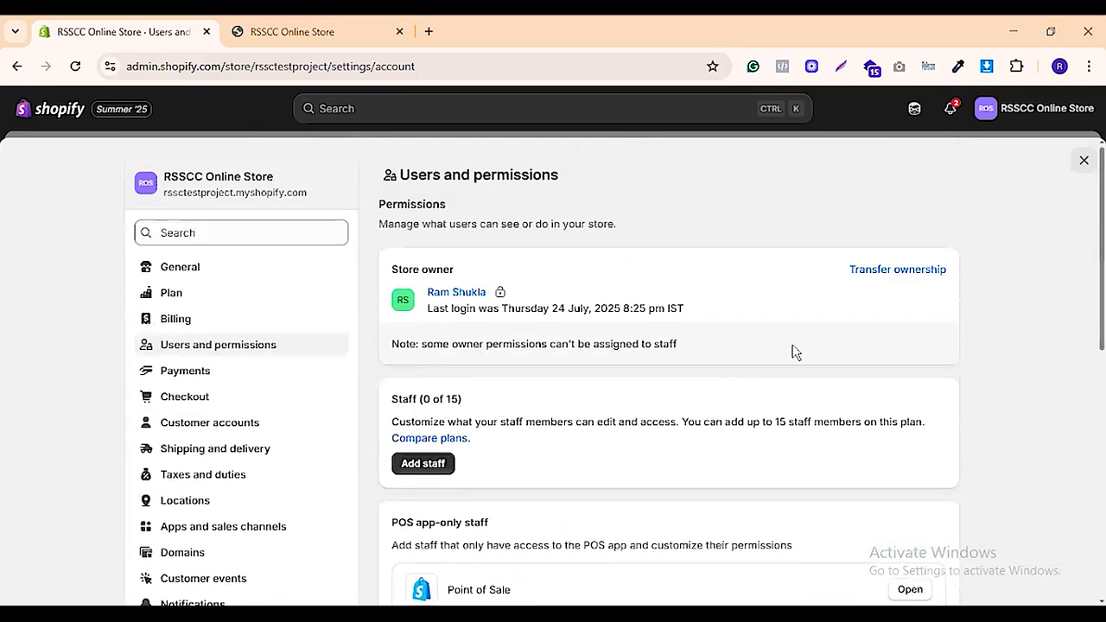
Open the Payments settings and review the payment providers, supported payment methods including PayPal, and payment capture options
left_click(193, 376)
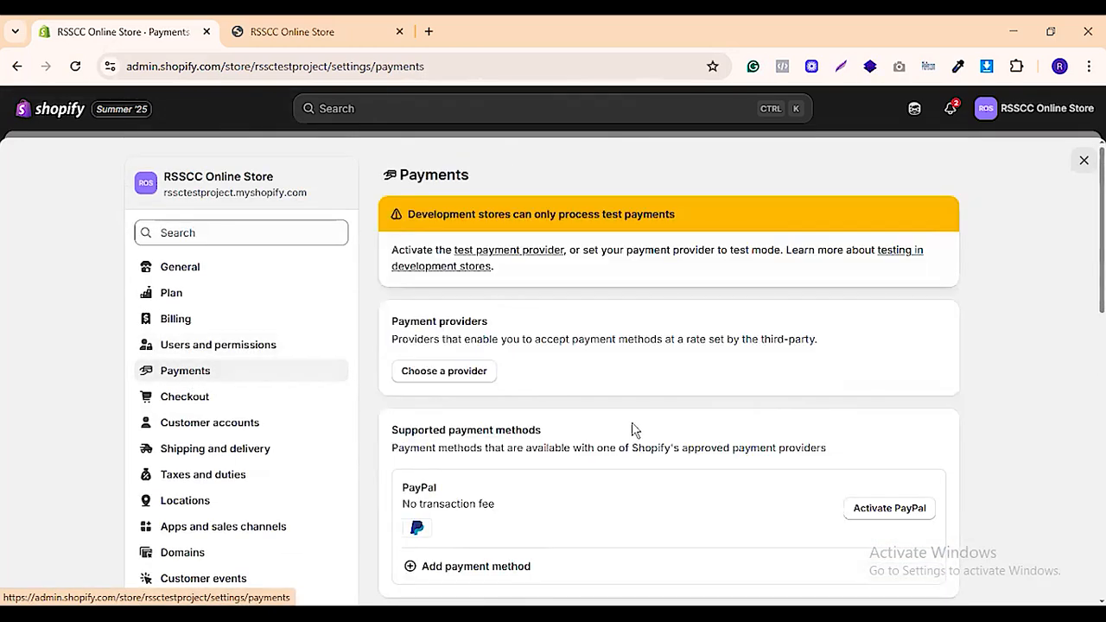
scroll(634, 427, "down", 3)
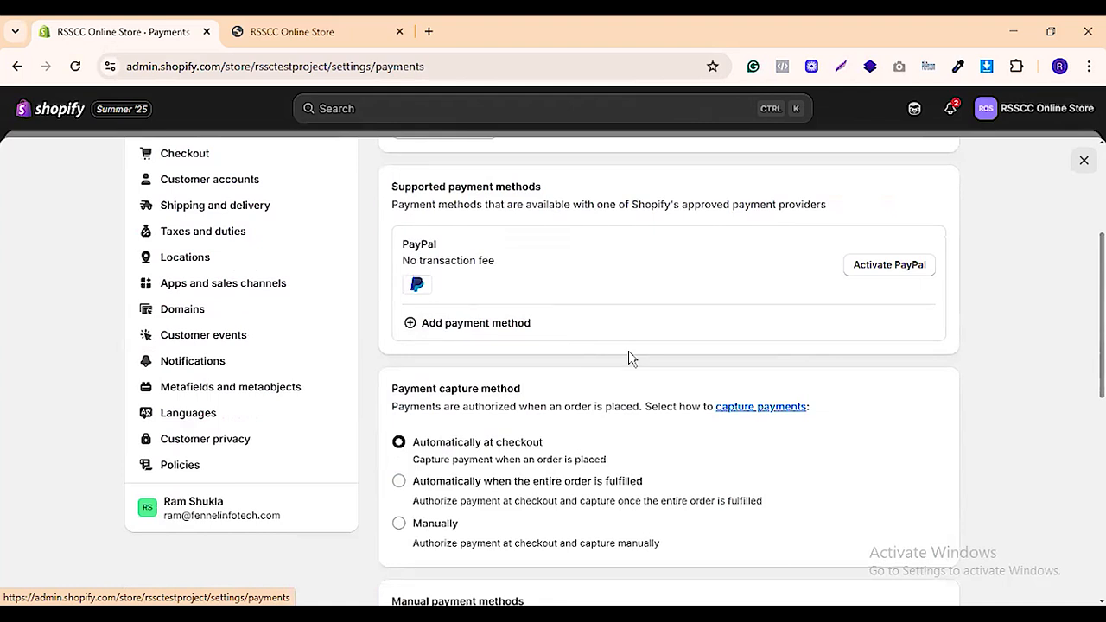
scroll(605, 319, "up", 3)
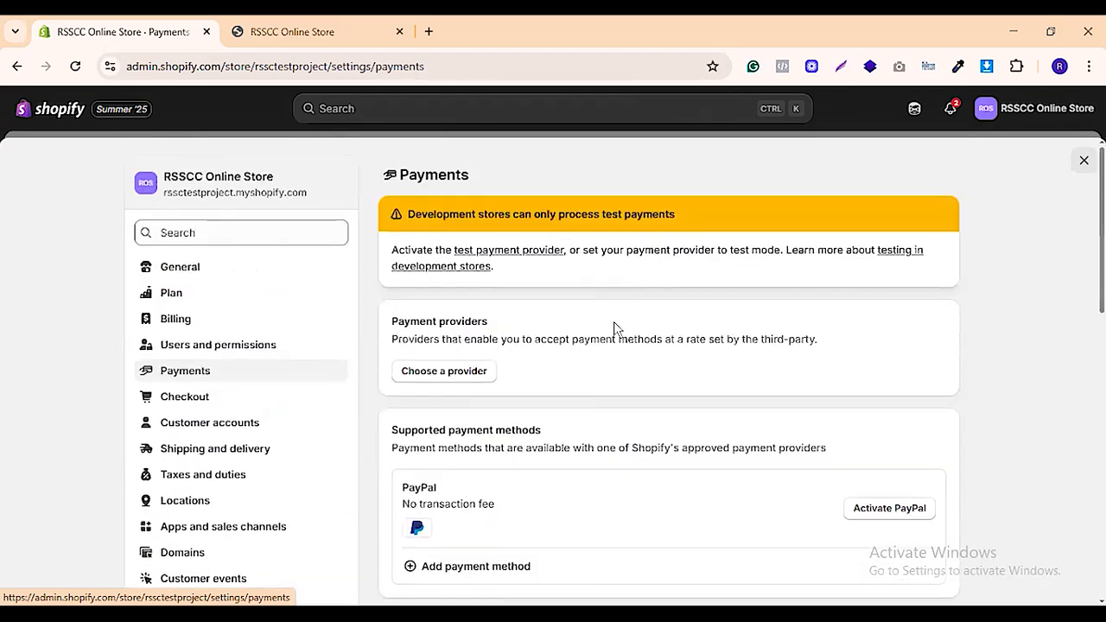
scroll(614, 329, "down", 1)
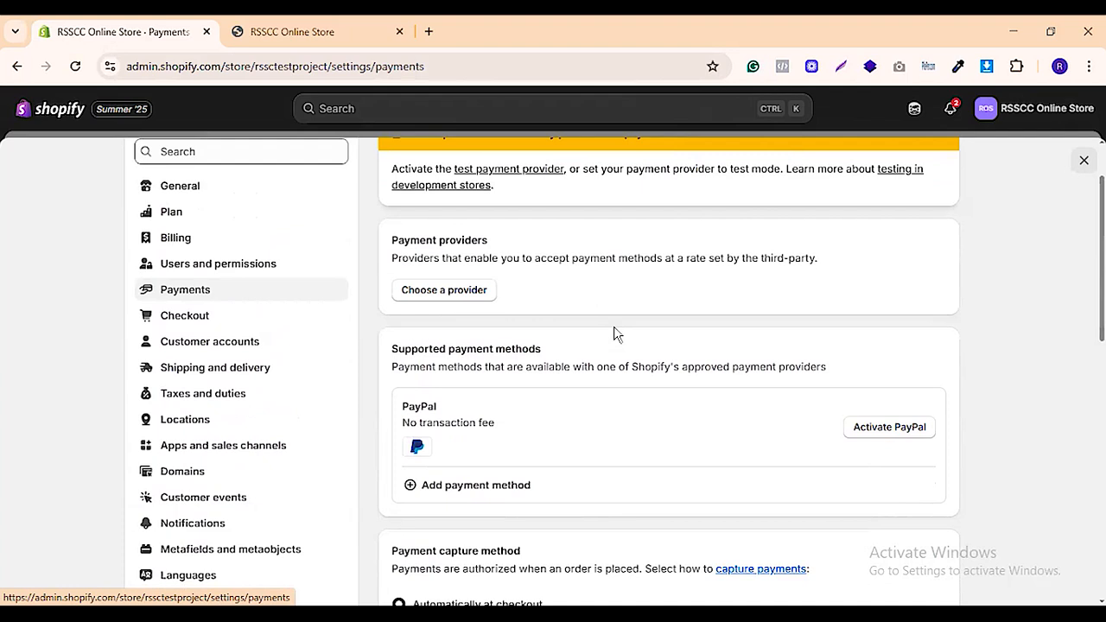
scroll(615, 334, "down", 2)
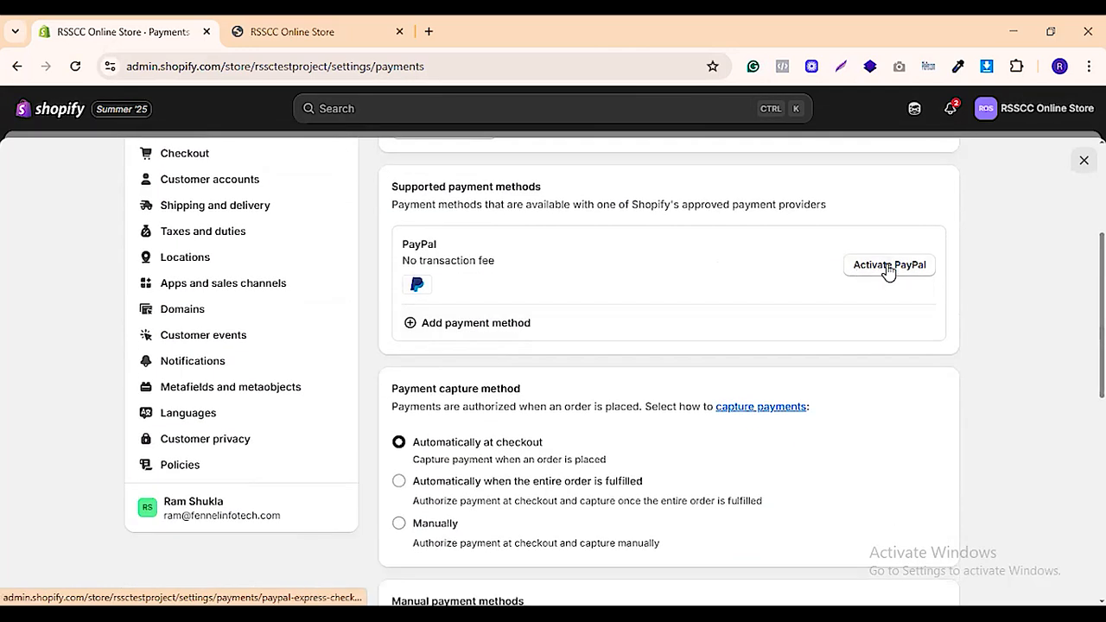
scroll(689, 393, "up", 1)
scroll(689, 393, "up", 3)
Open the list of third-party payment providers and look through it to the end
left_click(456, 381)
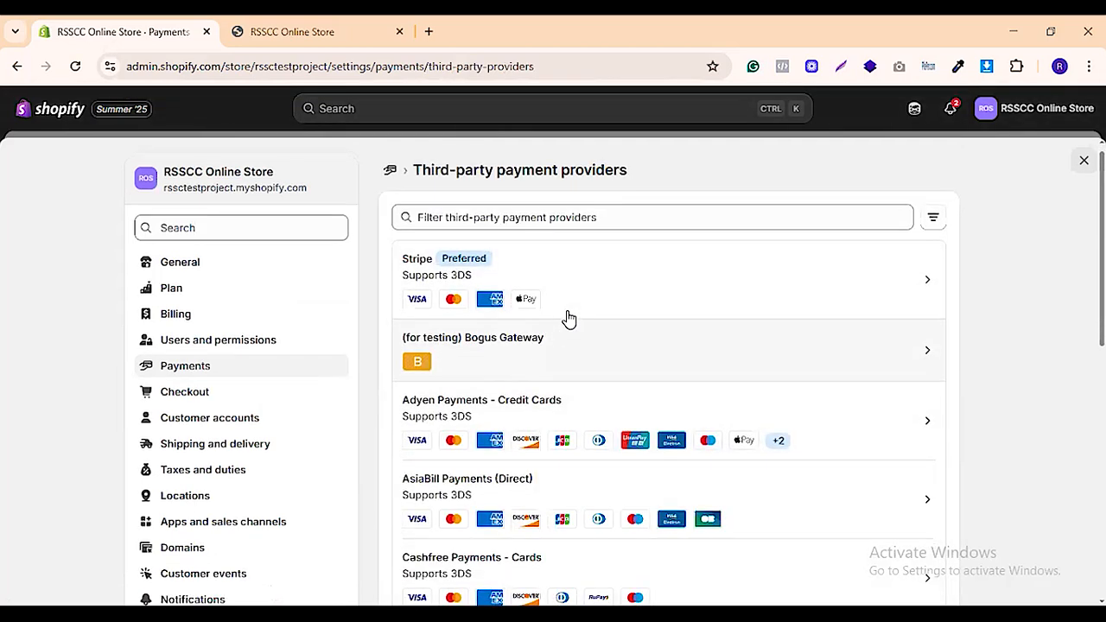
scroll(565, 318, "down", 2)
scroll(561, 355, "down", 5)
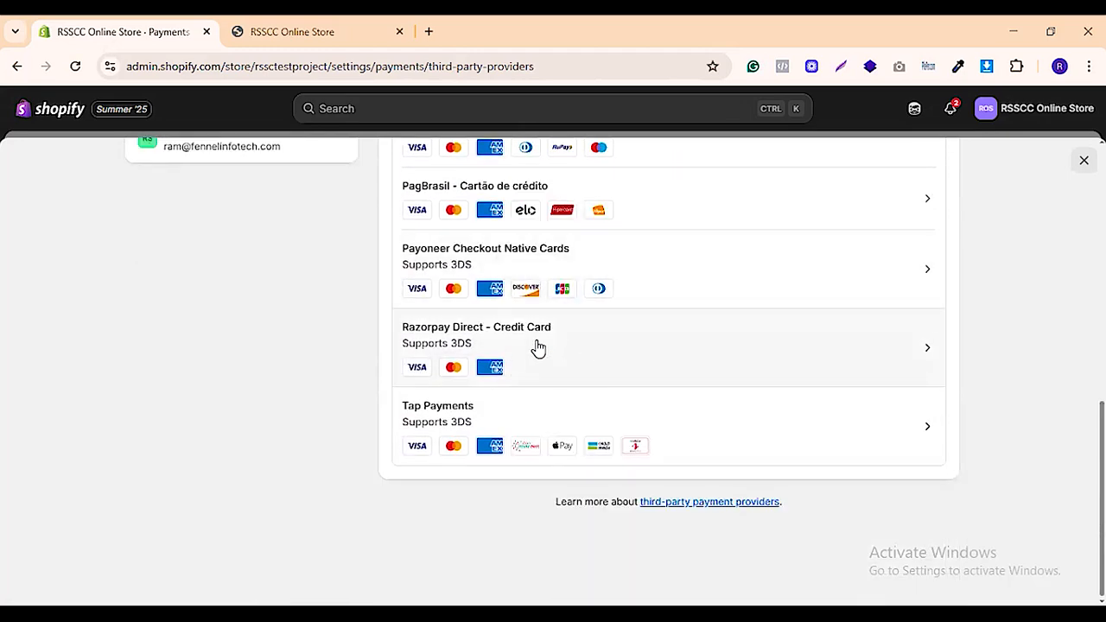
Return to the main Payments settings and review the payment capture methods, highlighting the description of automatic capture at checkout
scroll(705, 403, "up", 10)
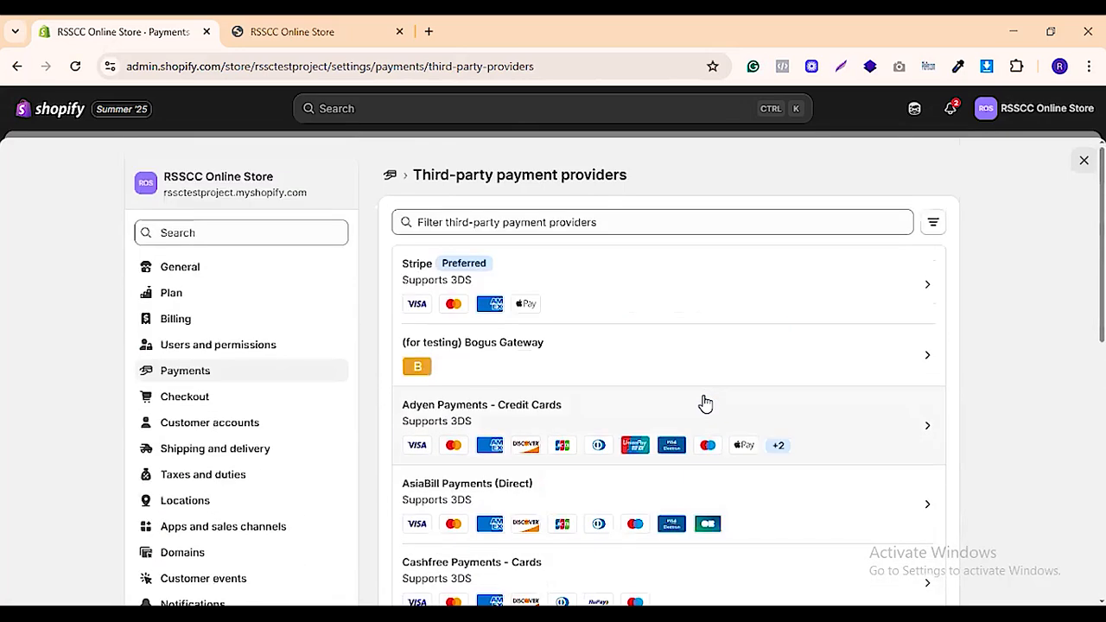
left_click(205, 374)
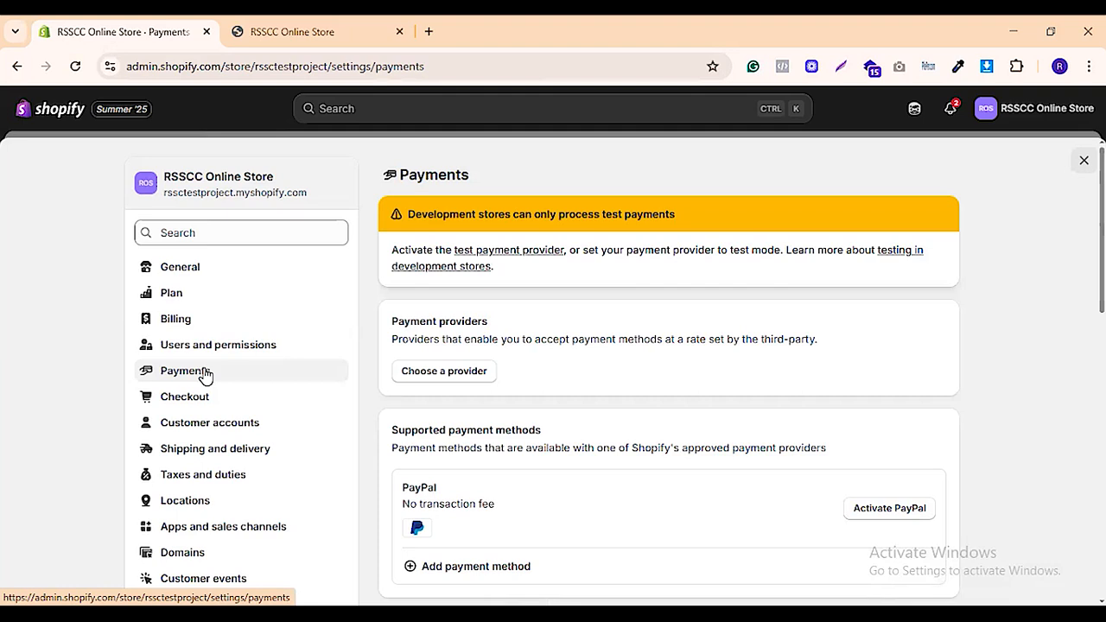
scroll(773, 415, "down", 2)
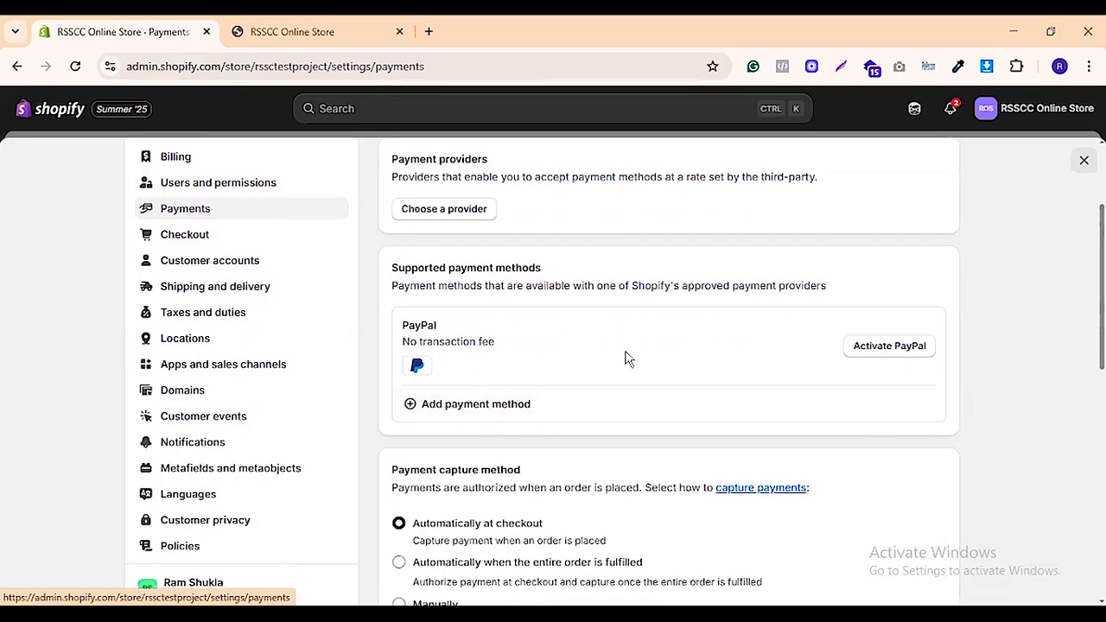
scroll(627, 360, "down", 5)
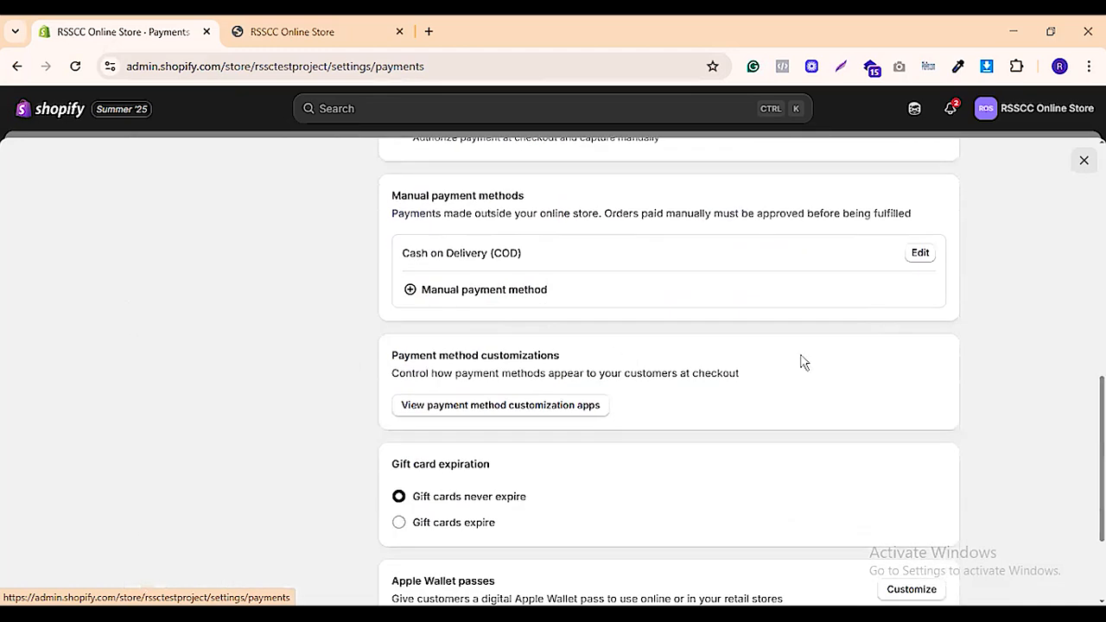
scroll(800, 361, "up", 2)
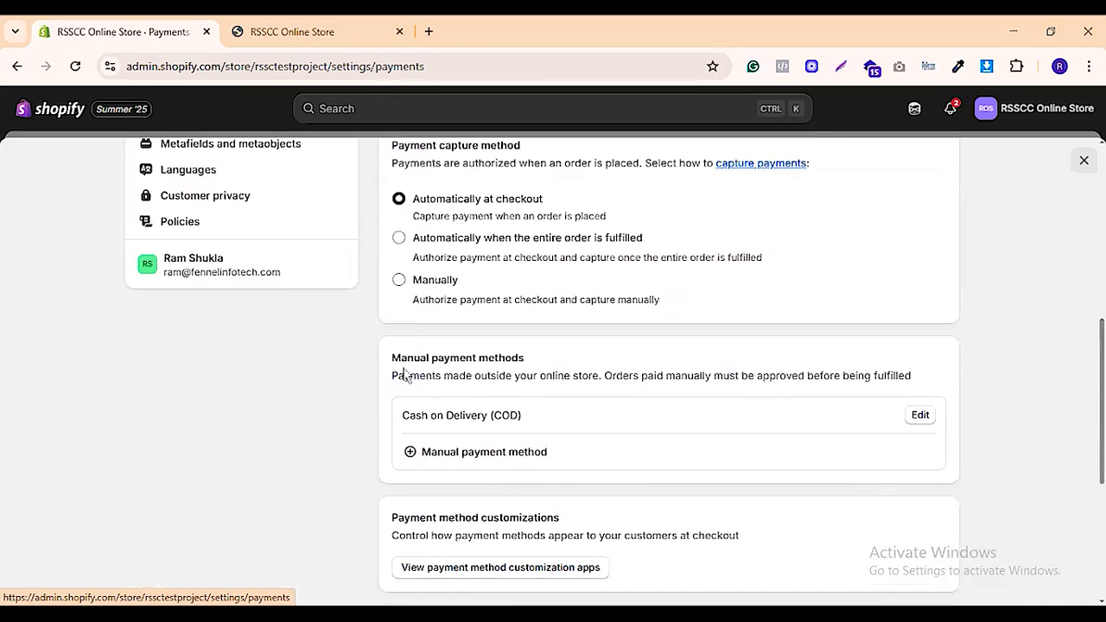
scroll(505, 181, "up", 3)
scroll(512, 361, "down", 2)
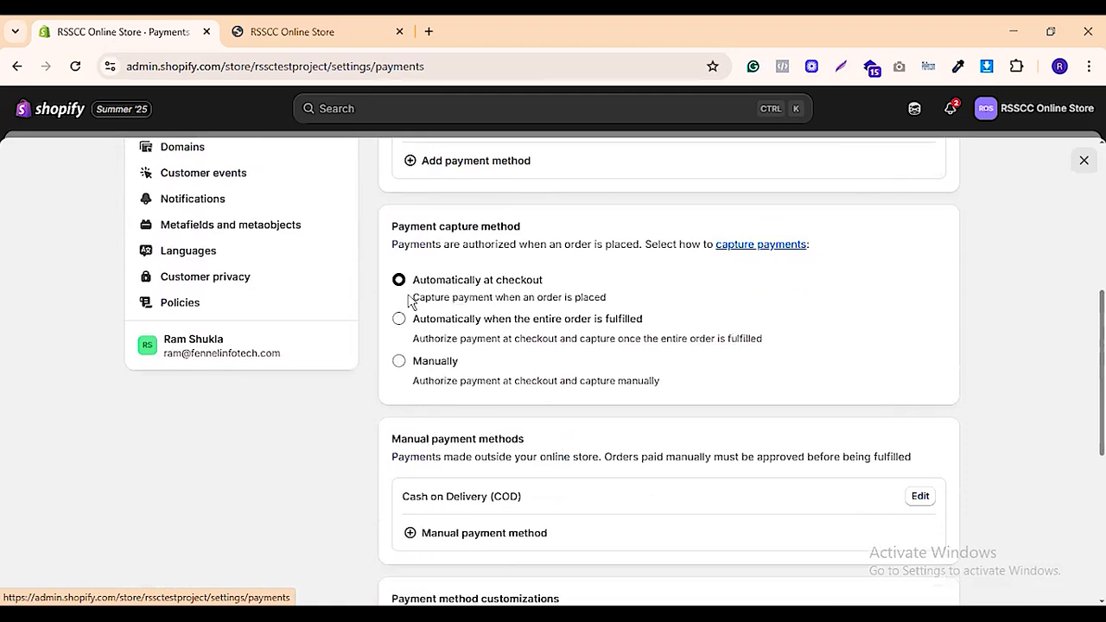
left_click_drag(410, 300, 600, 313)
left_click(631, 298)
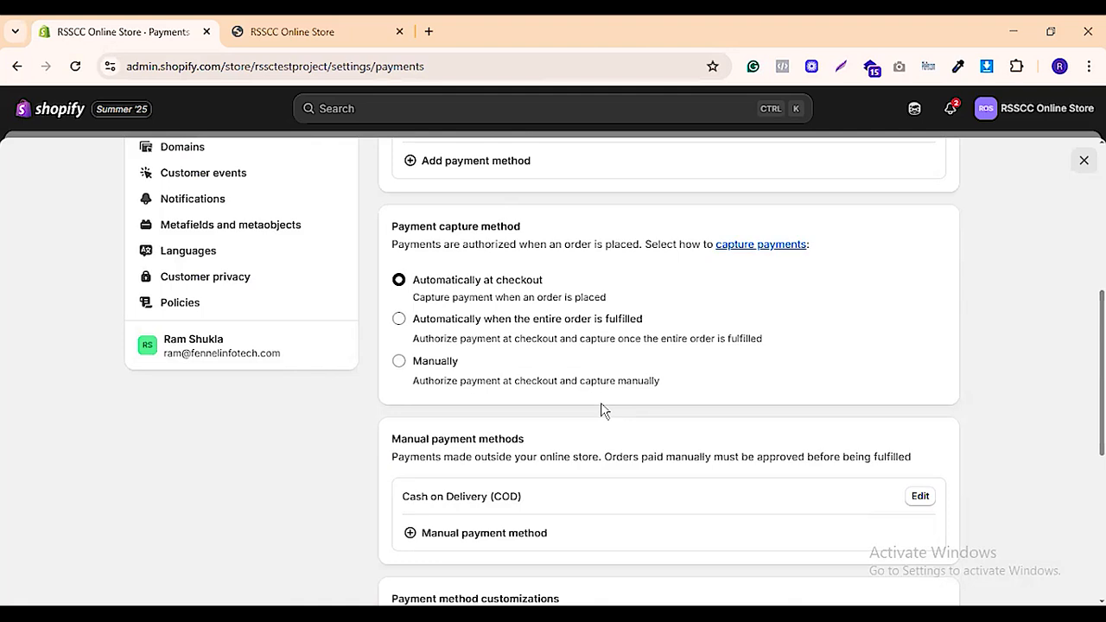
Review the manual payment methods, payment method customizations, gift card expiration and Apple Wallet passes sections of the Payments settings
scroll(603, 412, "down", 3)
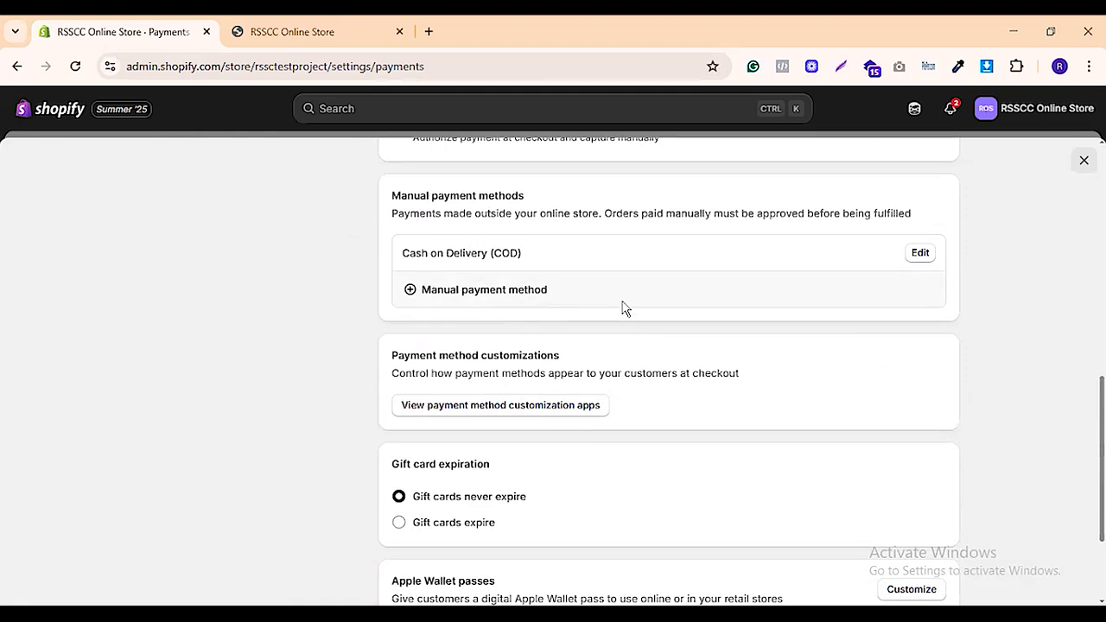
scroll(625, 308, "down", 2)
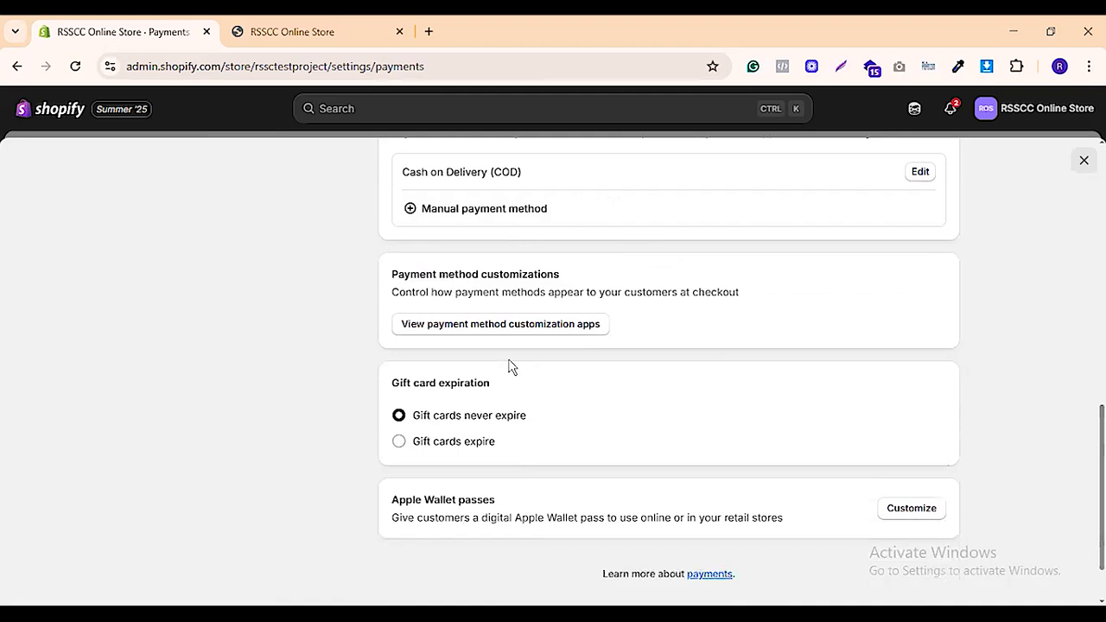
scroll(497, 366, "down", 2)
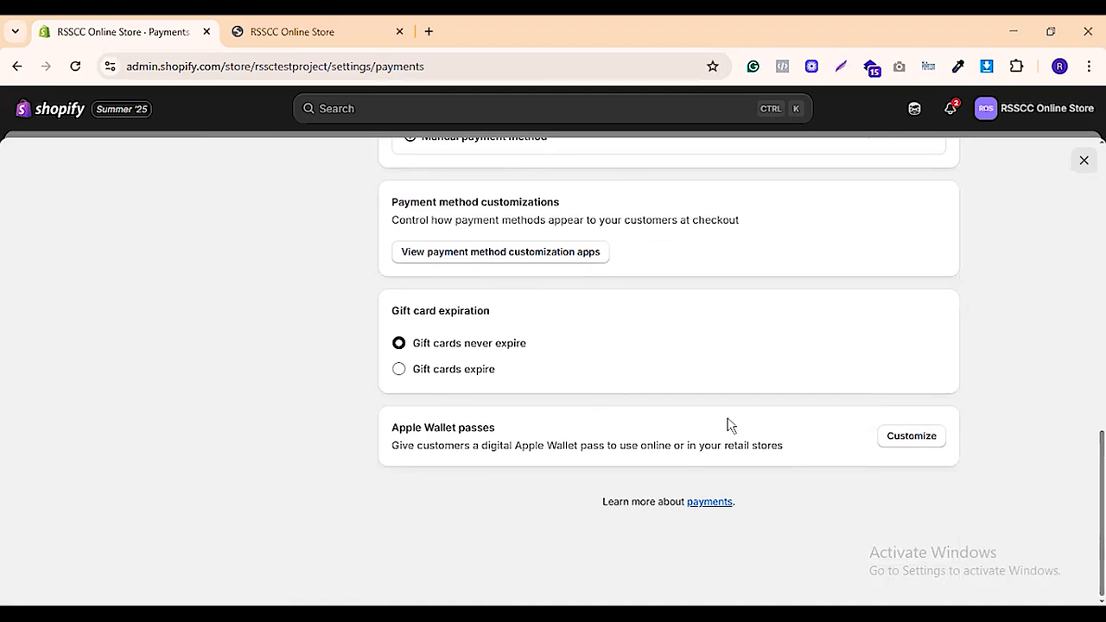
scroll(686, 435, "up", 10)
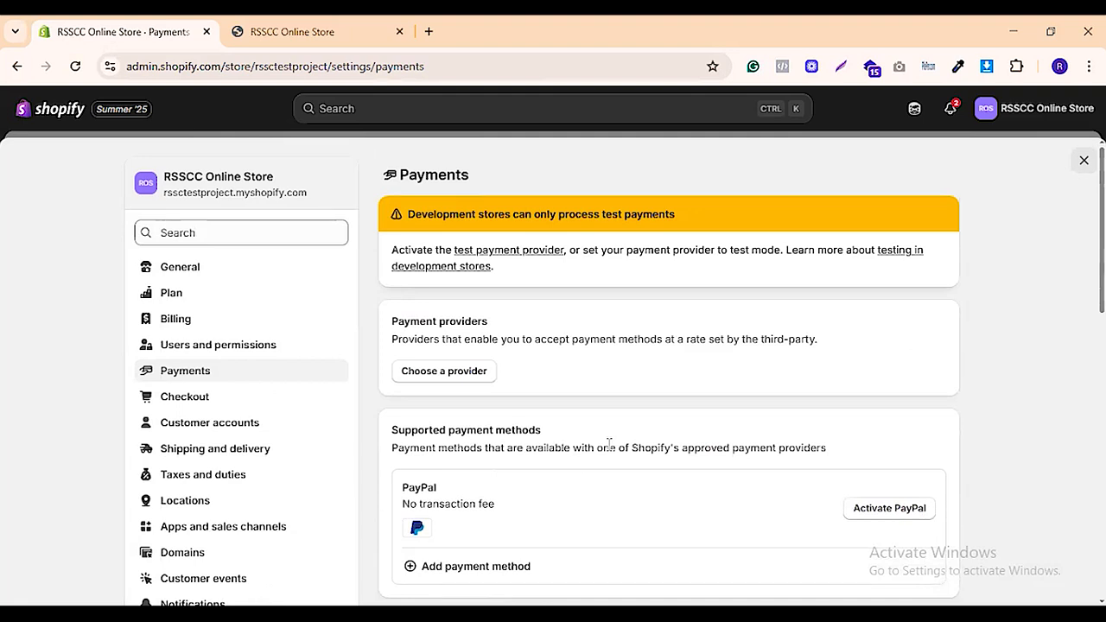
Open the Checkout settings and review the configurations and customer contact method sections
left_click(184, 397)
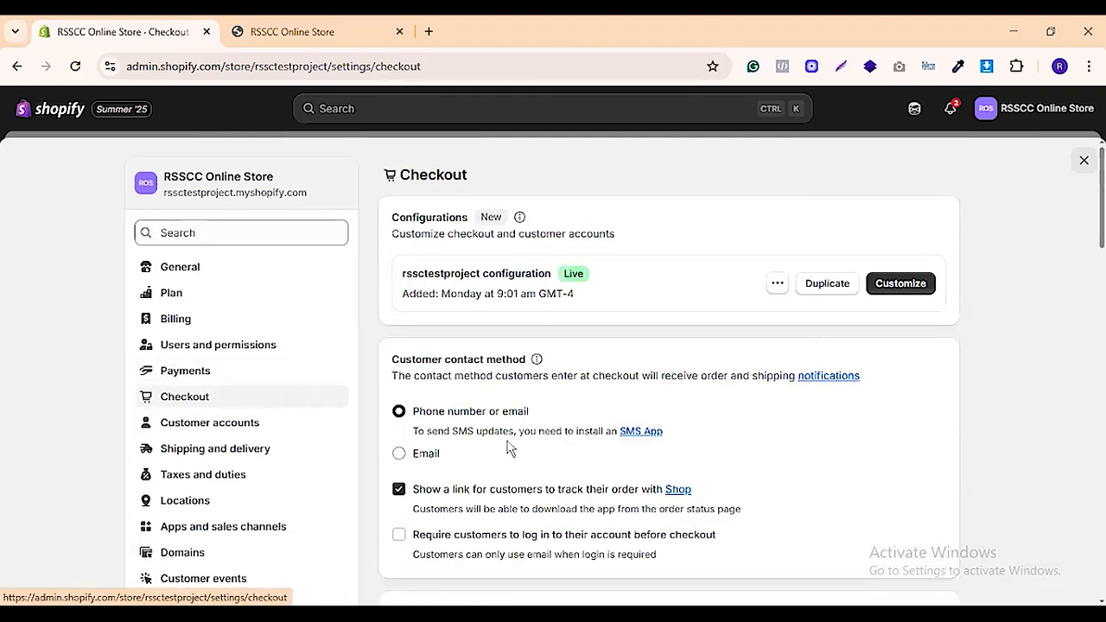
scroll(510, 448, "down", 5)
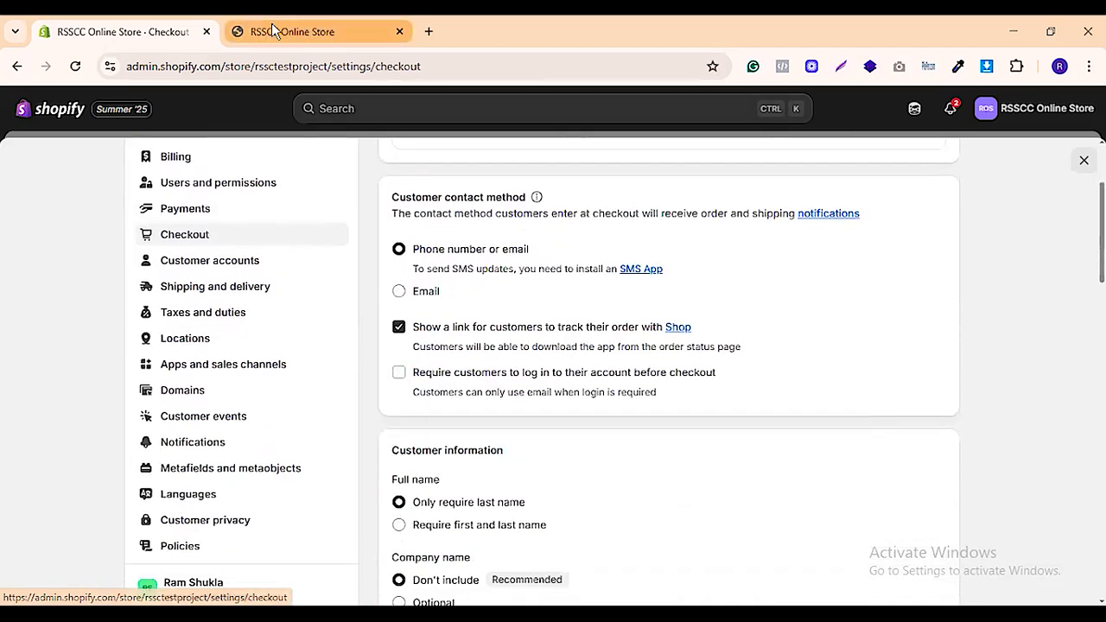
On the storefront, open the Manah prashamanopayah Yoga ityabhidhiyate T-shirt and buy it immediately to bring up the checkout form
left_click(286, 31)
scroll(551, 425, "down", 15)
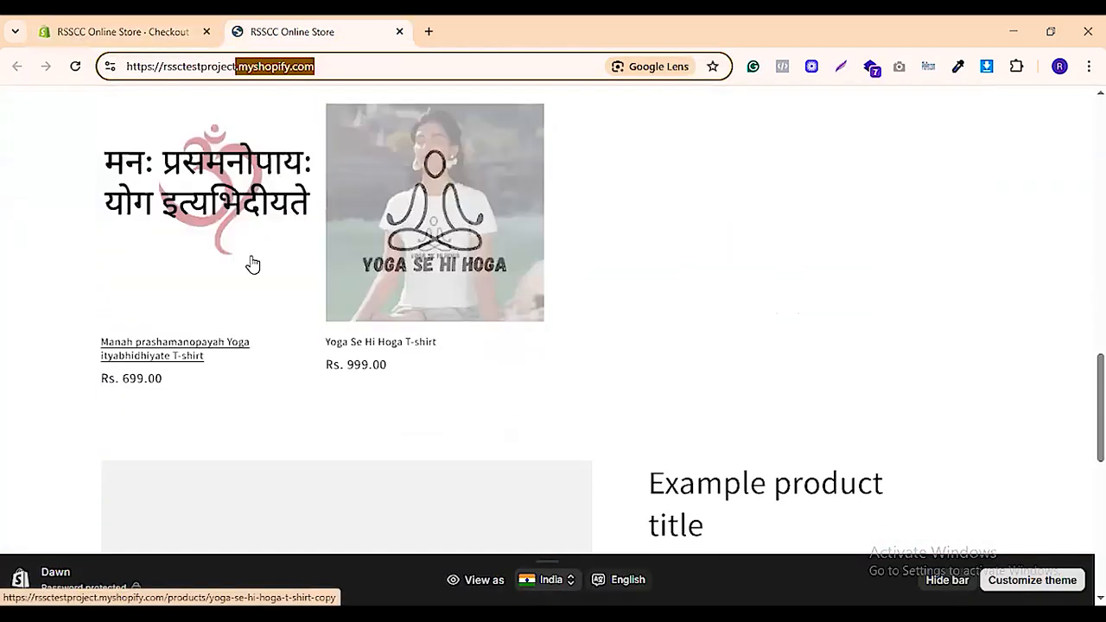
left_click(251, 264)
scroll(869, 504, "down", 3)
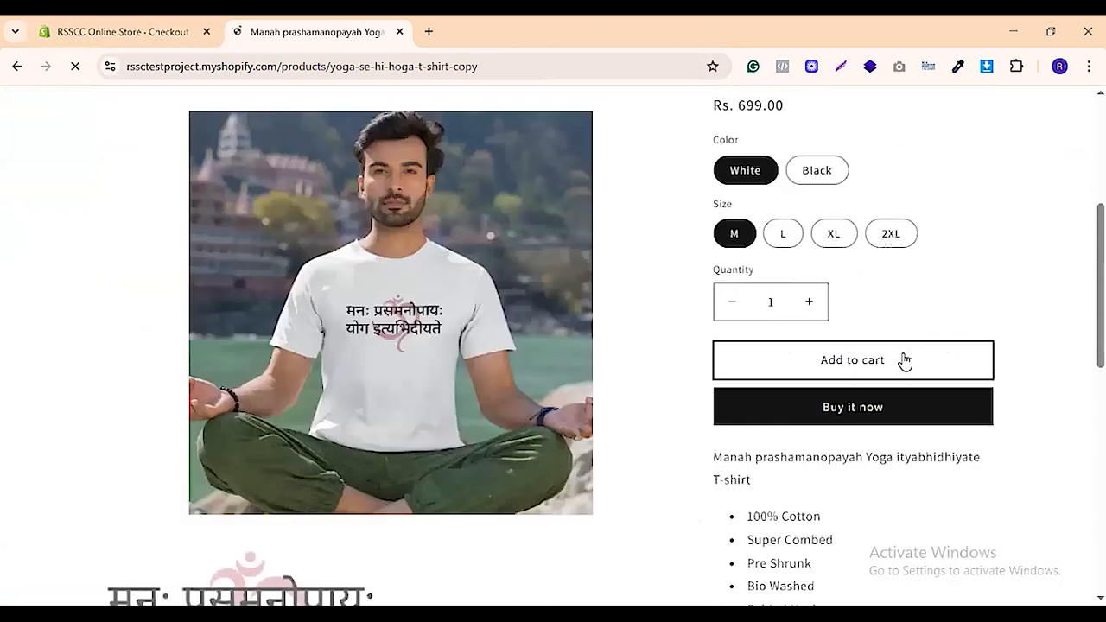
left_click(879, 407)
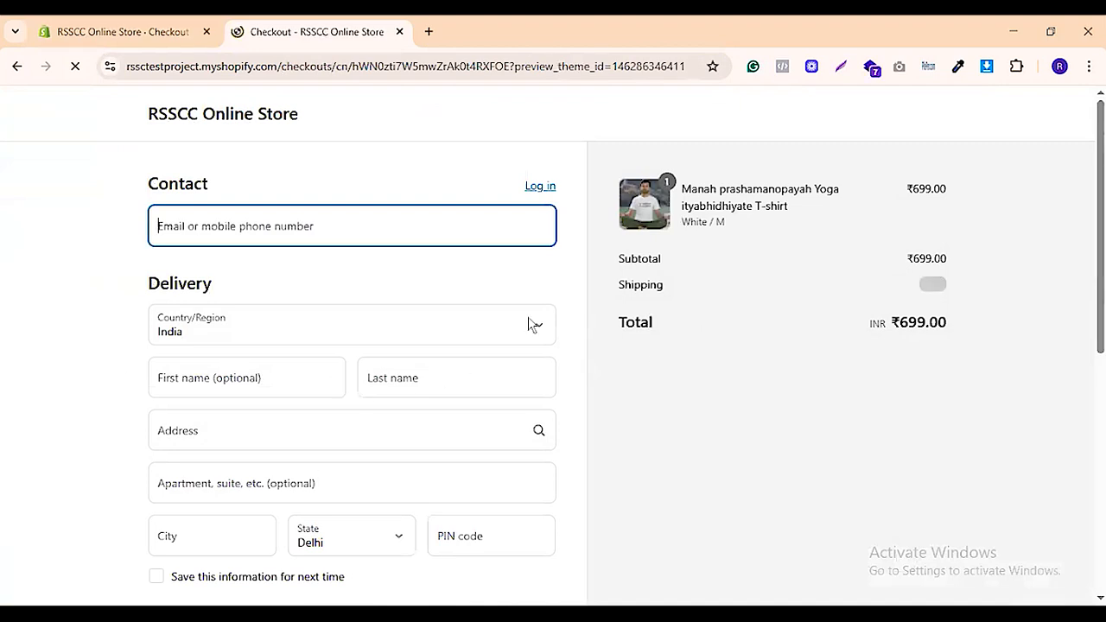
scroll(728, 372, "down", 5)
Review the contact method and full name options in the Checkout settings, and compare them with the name fields on the storefront checkout
left_click(117, 31)
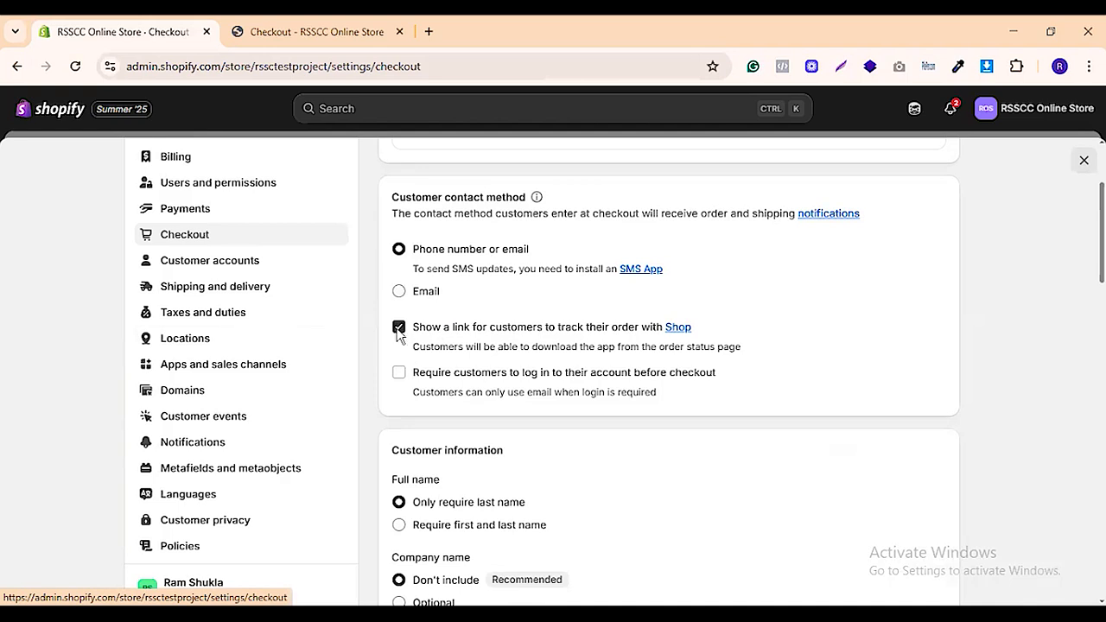
scroll(622, 422, "down", 2)
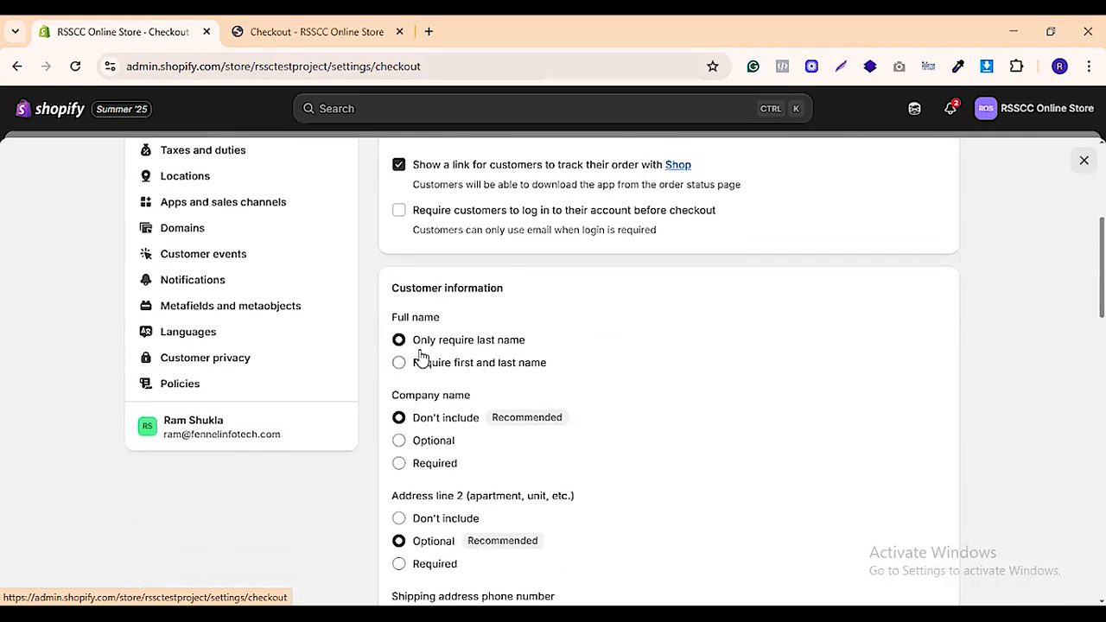
left_click(317, 32)
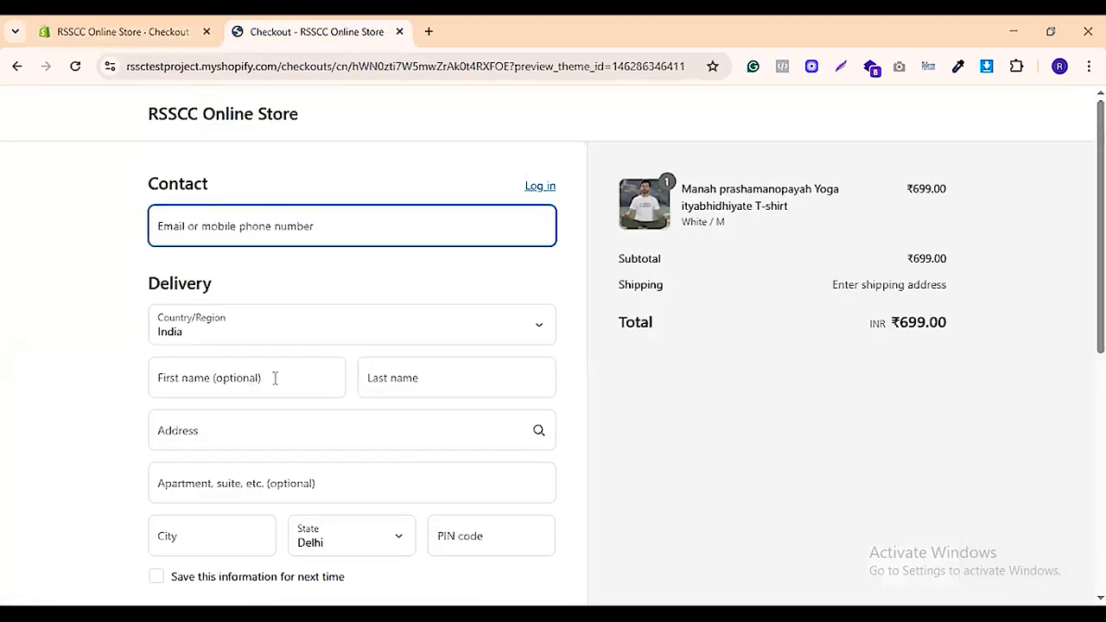
scroll(294, 346, "down", 1)
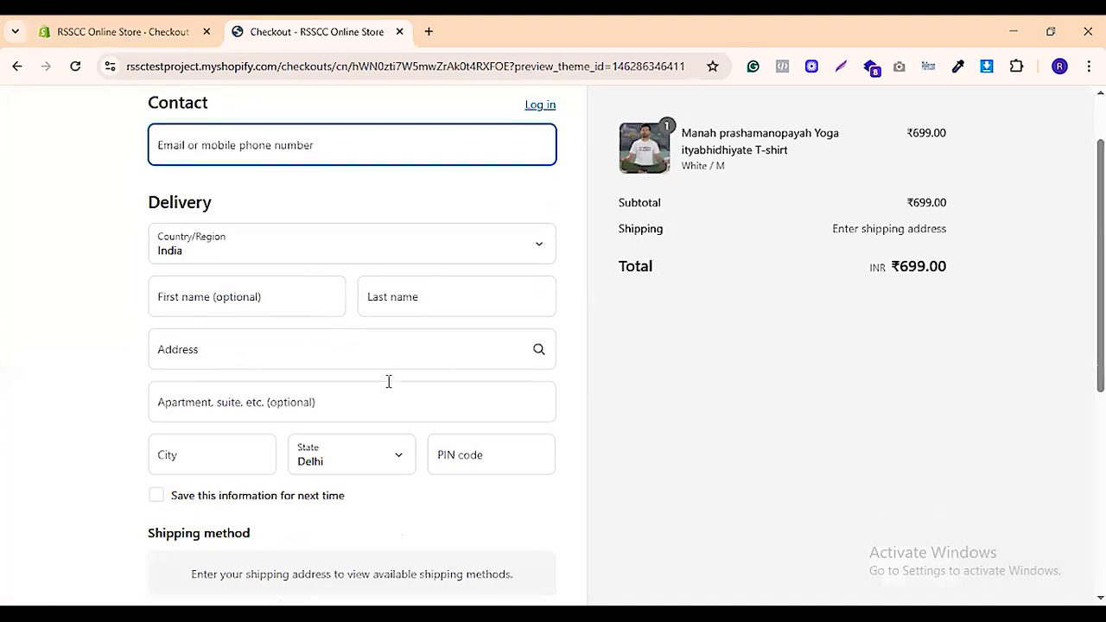
left_click(221, 296)
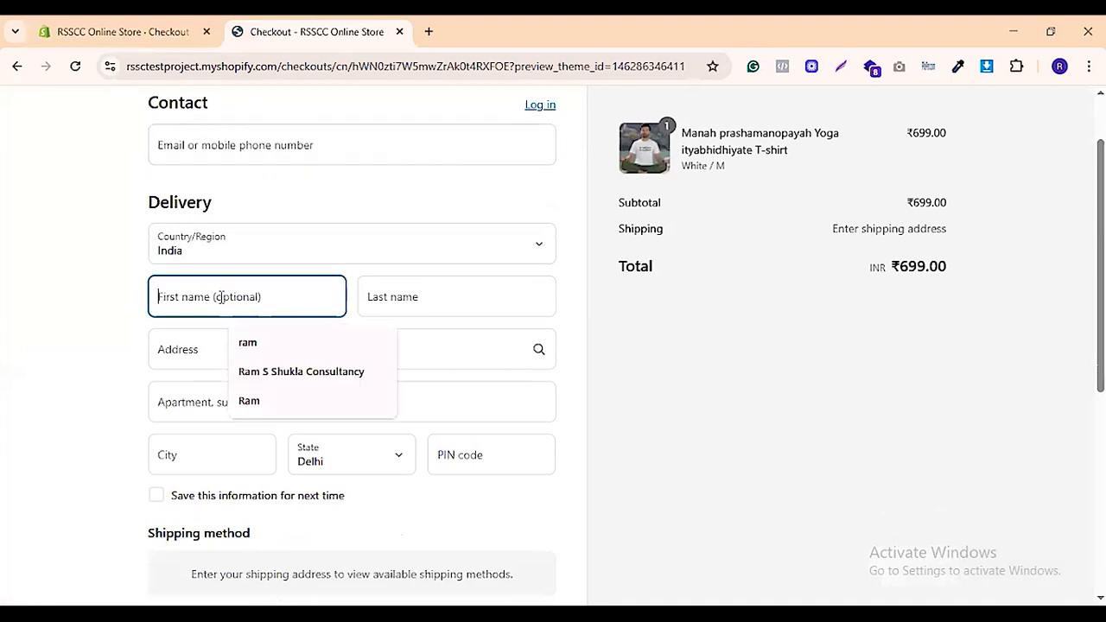
left_click(403, 298)
In the Checkout settings, set the full name option to Require first and last name and save the change
left_click(173, 32)
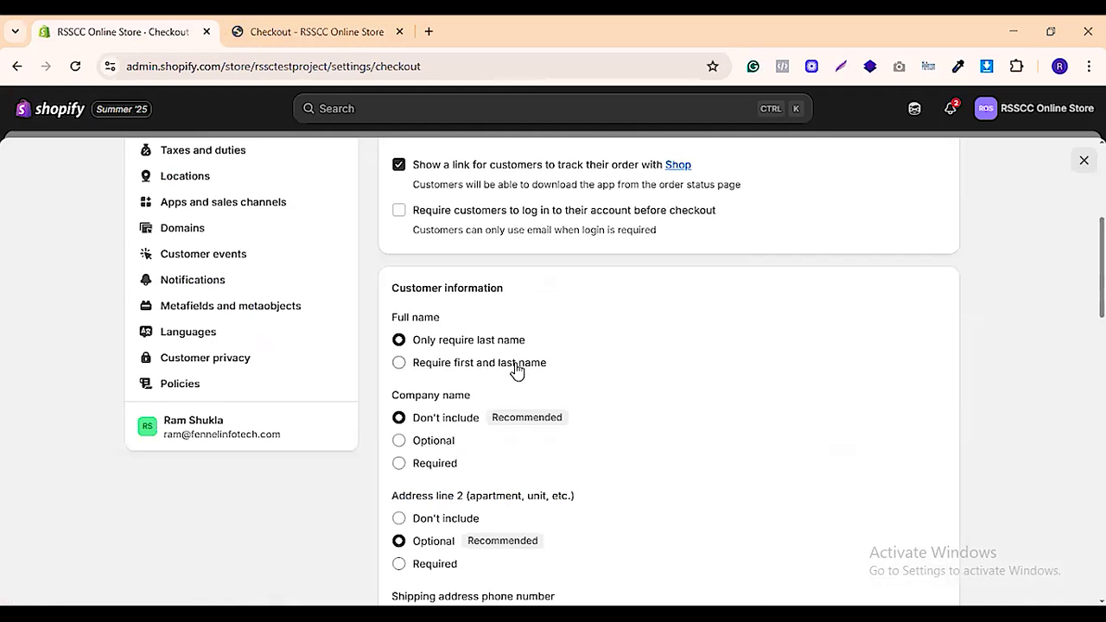
left_click(400, 364)
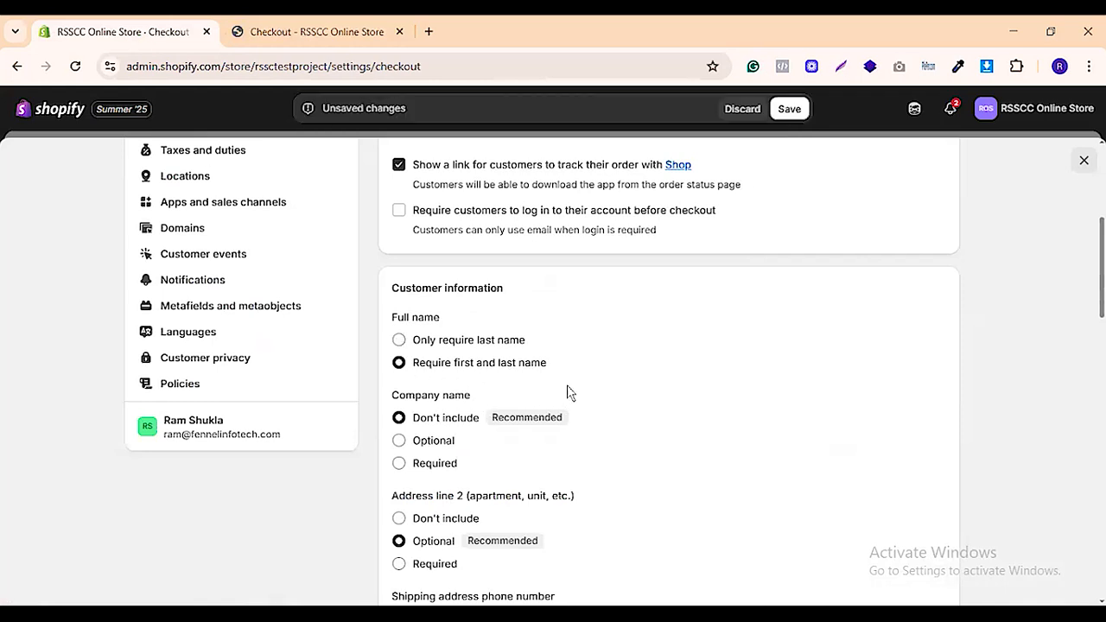
left_click(790, 109)
Reload the storefront checkout page and check the first name and last name fields
left_click(295, 32)
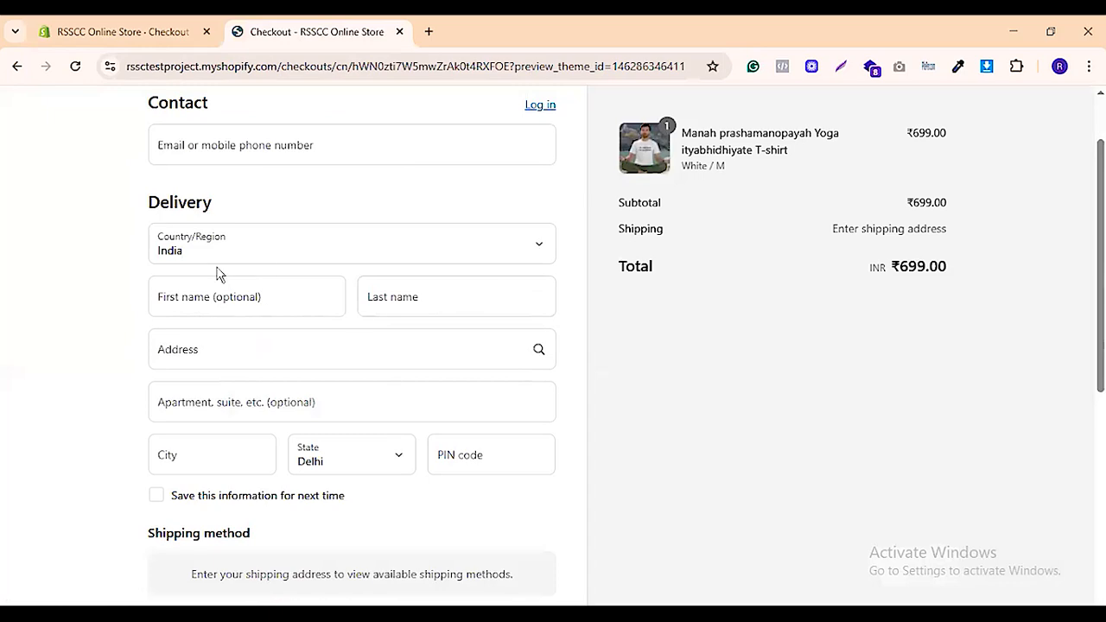
left_click(75, 66)
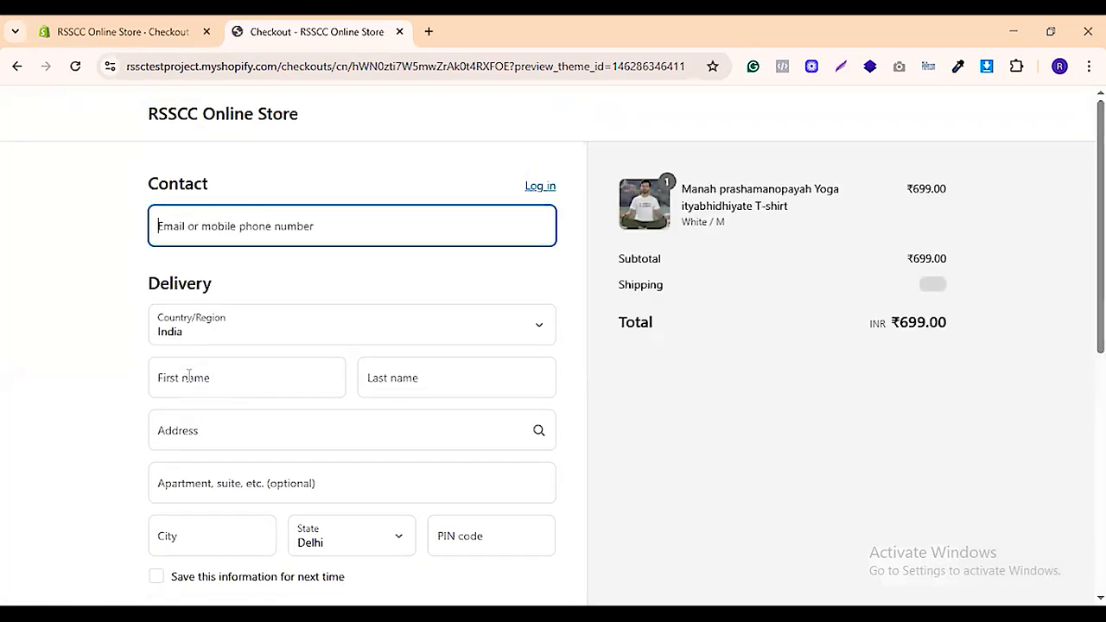
left_click(189, 374)
key("Tab")
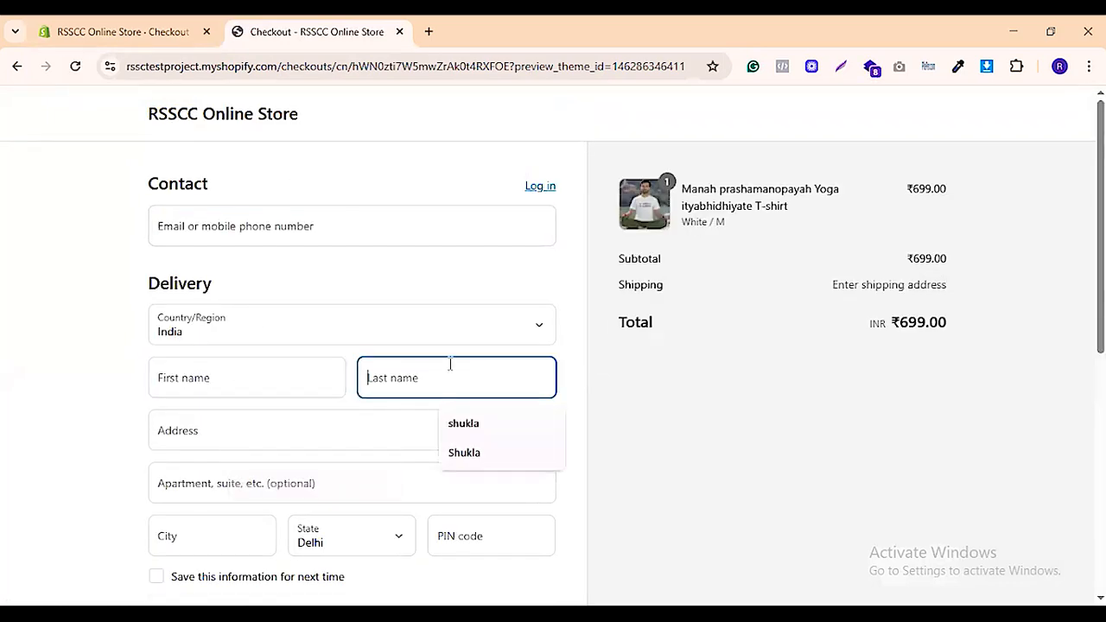
Review the company name and Address line 2 options, and compare them with the address and apartment fields on the storefront checkout
left_click(130, 32)
scroll(687, 417, "down", 2)
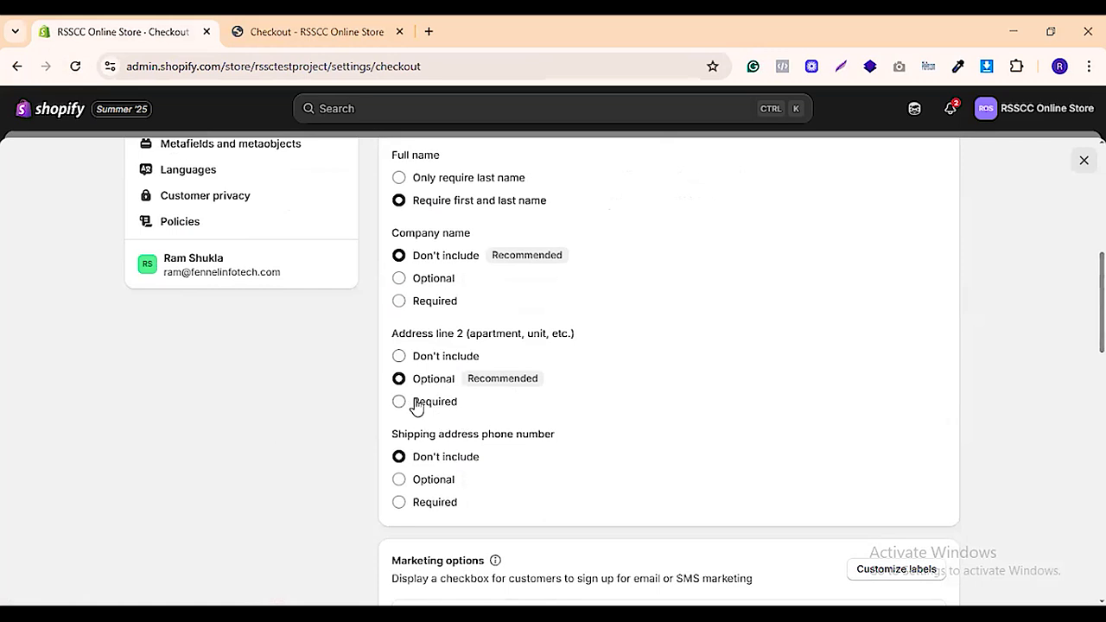
left_click(366, 31)
scroll(200, 424, "down", 2)
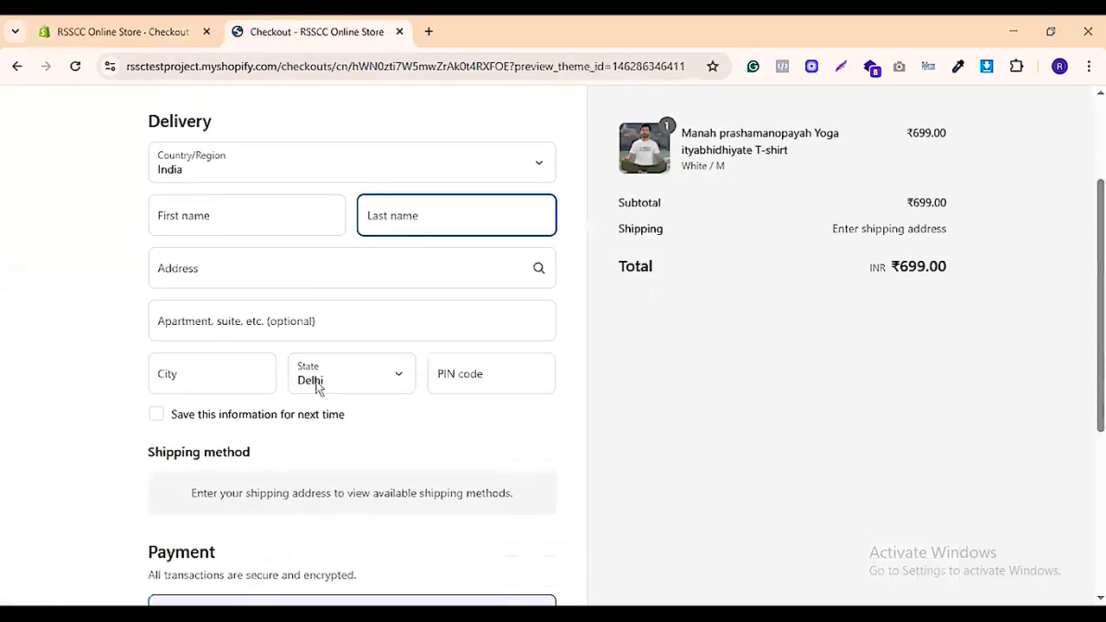
left_click(220, 267)
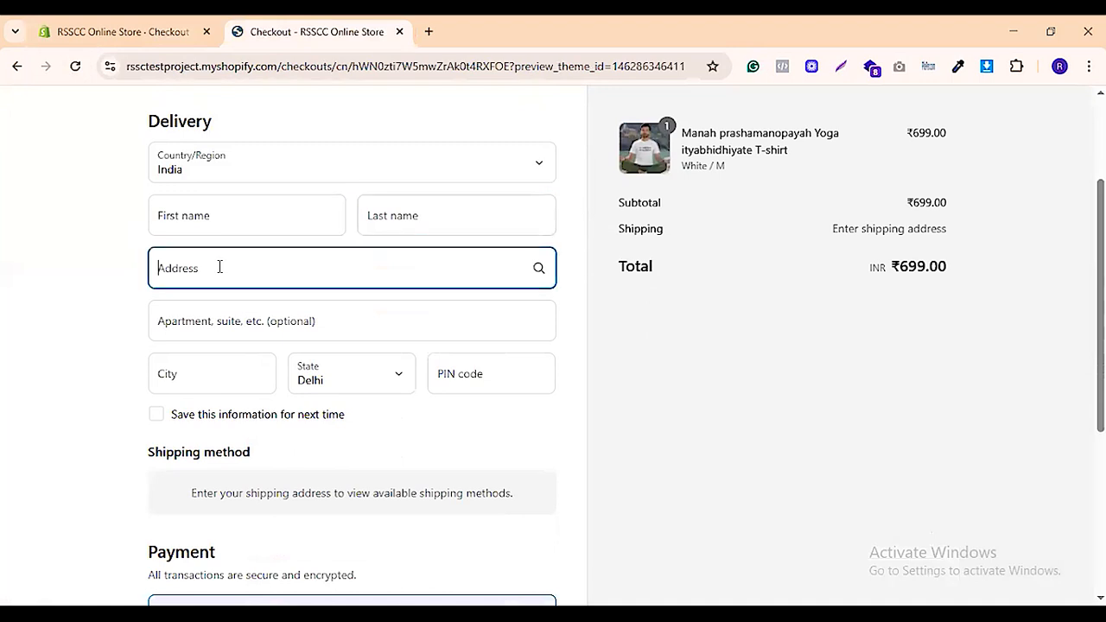
left_click(237, 320)
Review the shipping address phone number options, and look through the storefront checkout form down to the payment and billing address sections
left_click(121, 31)
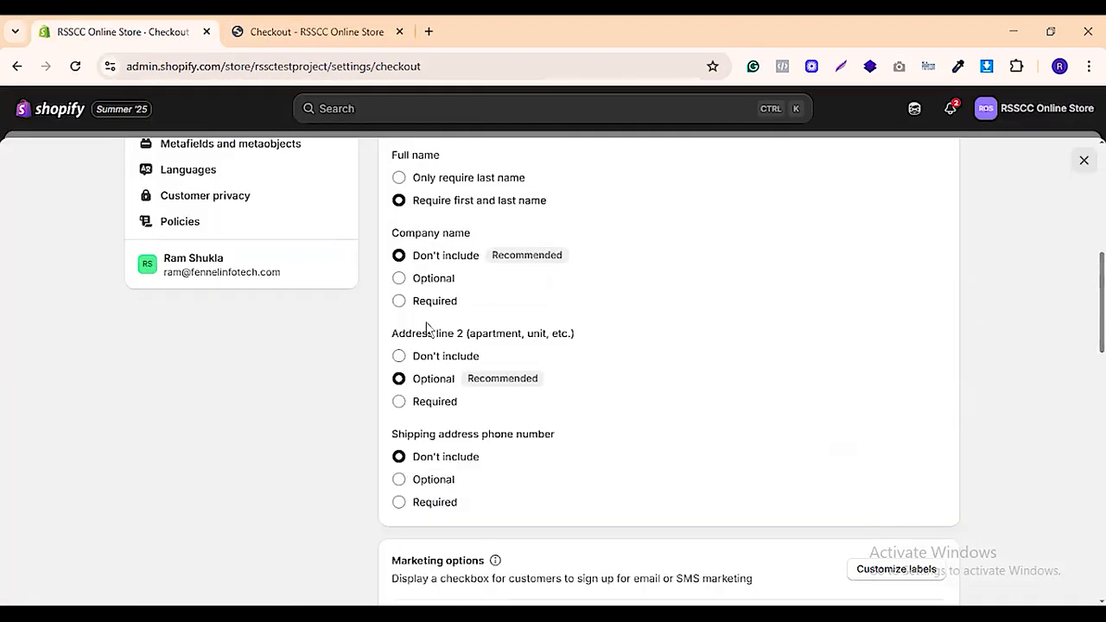
scroll(536, 428, "down", 1)
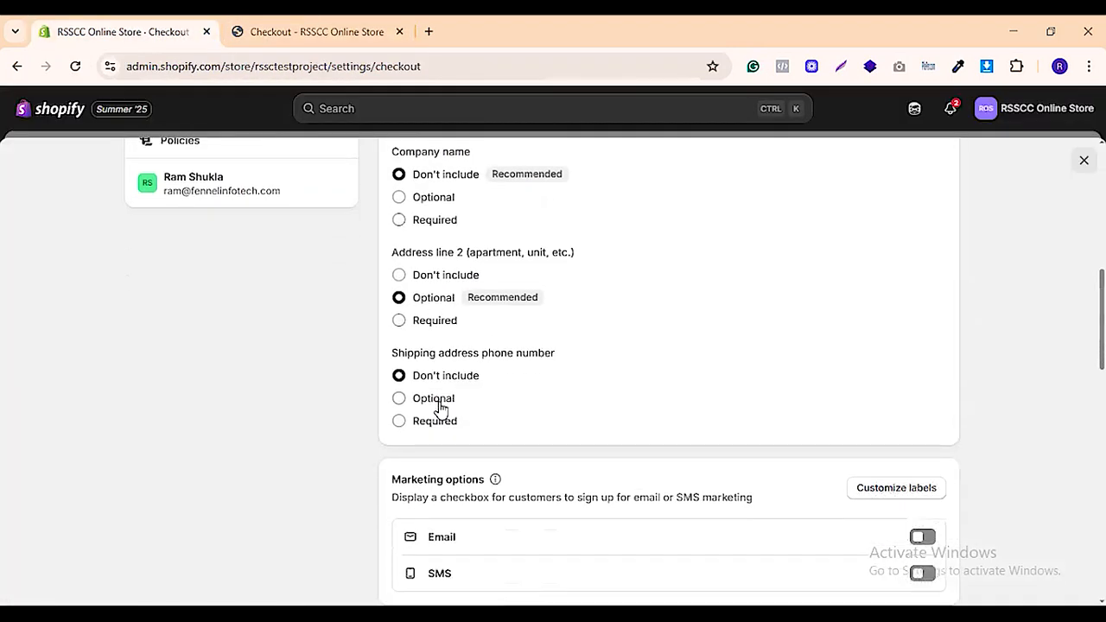
left_click(332, 31)
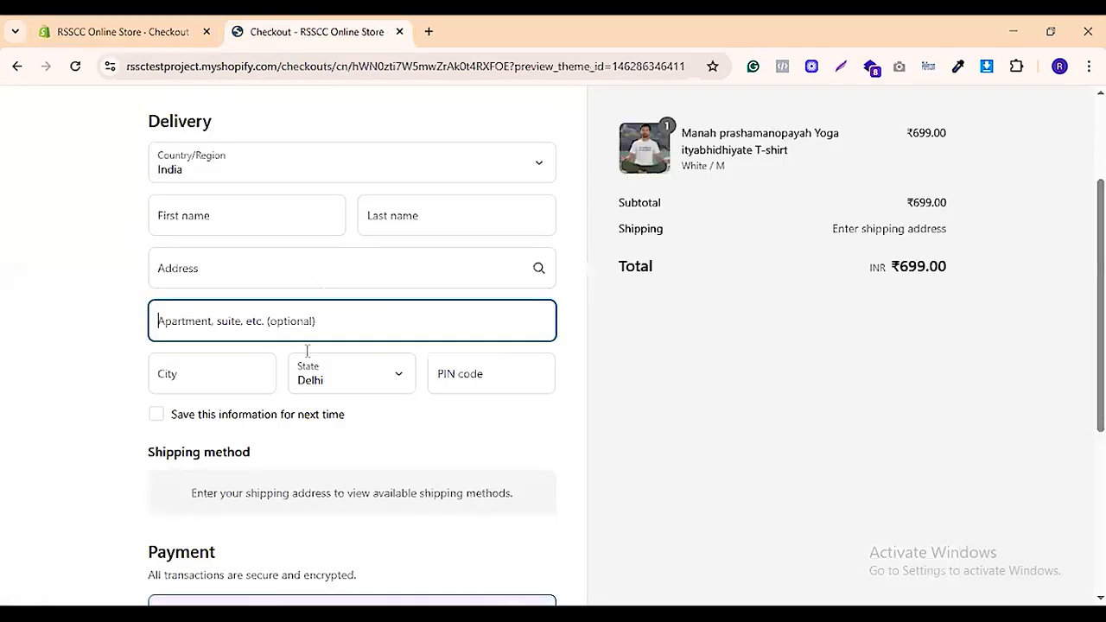
scroll(354, 383, "down", 3)
scroll(355, 402, "down", 1)
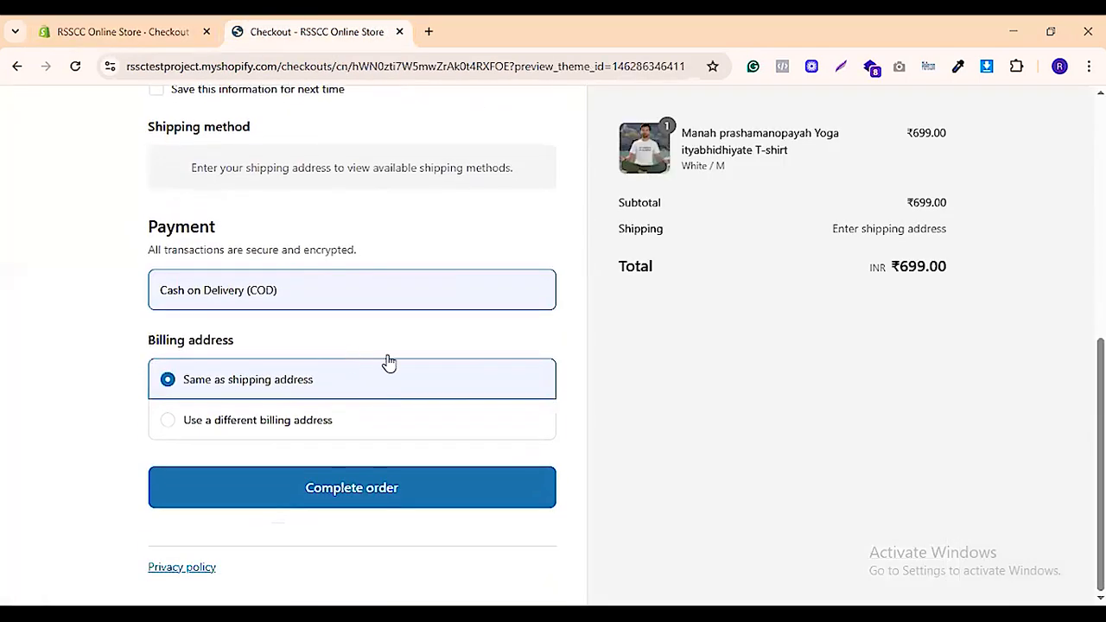
scroll(388, 363, "up", 1)
Review the Marketing options and Tipping sections in the Checkout settings, and look for a marketing sign-up checkbox on the storefront checkout
left_click(123, 31)
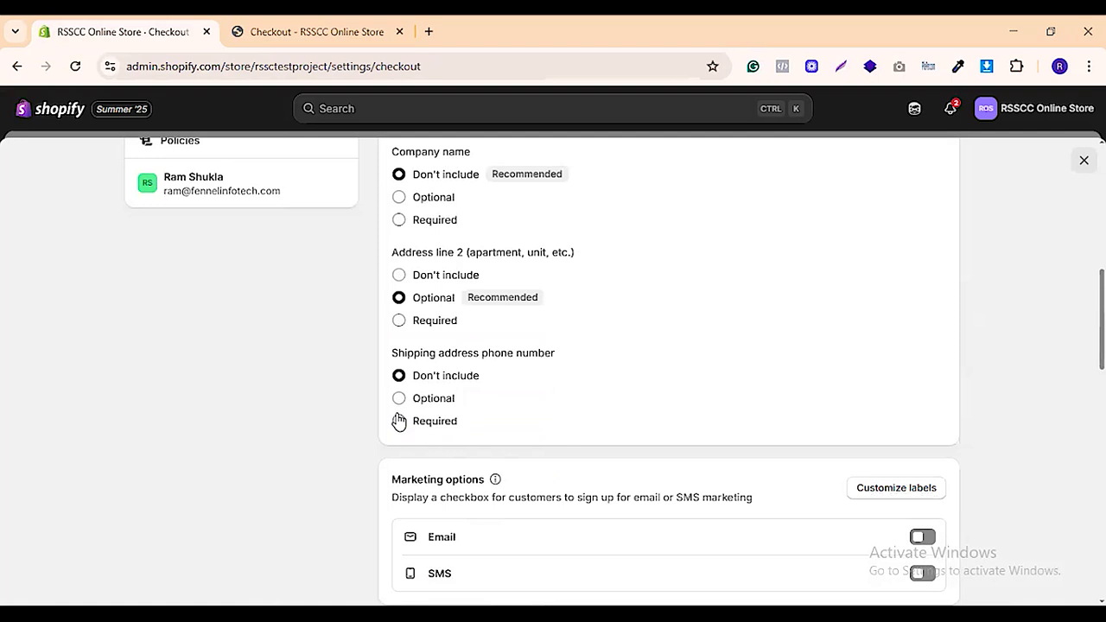
scroll(679, 380, "down", 3)
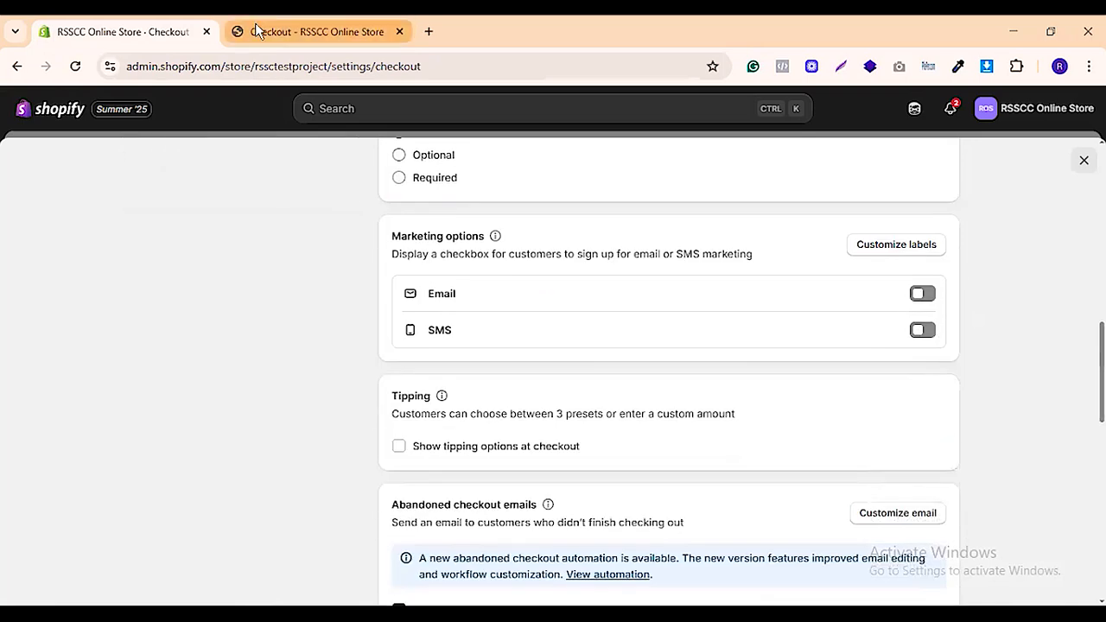
left_click(316, 31)
scroll(304, 376, "down", 1)
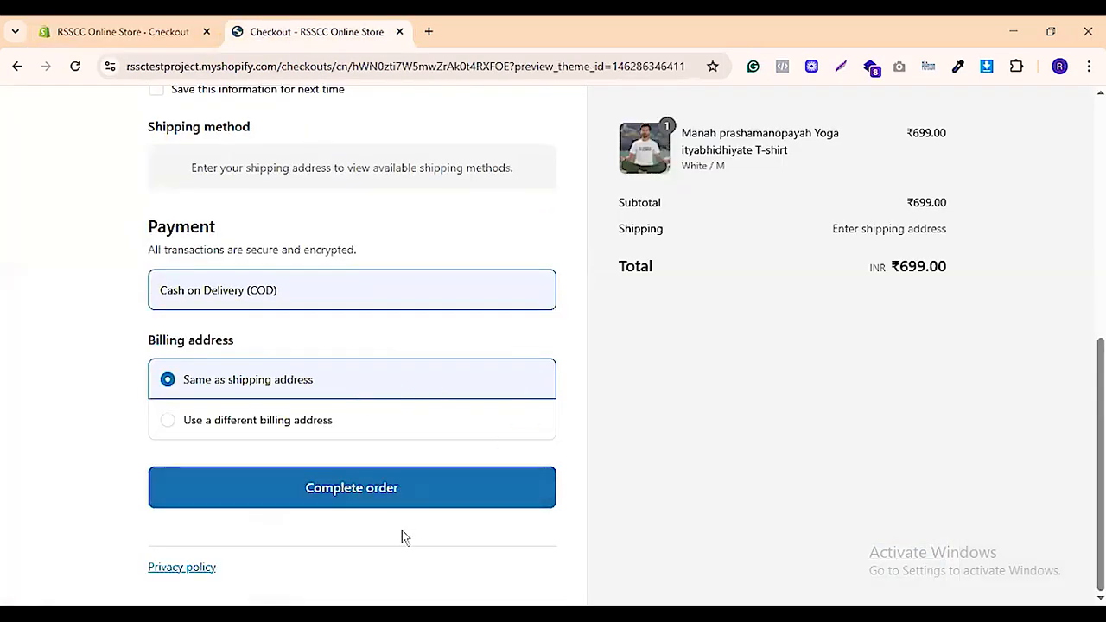
scroll(652, 530, "up", 4)
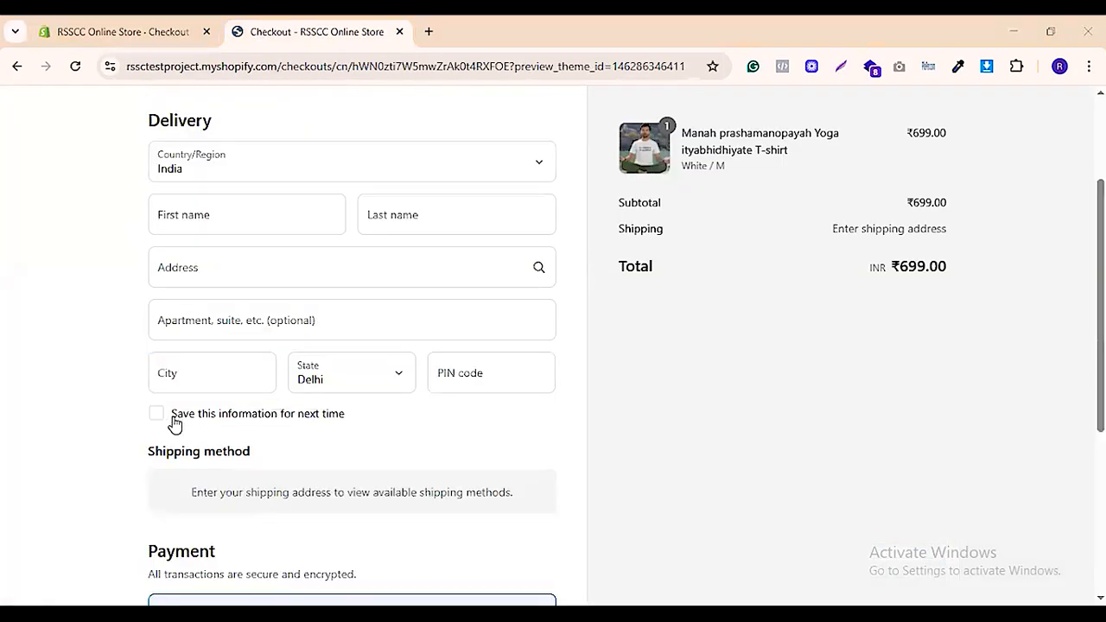
Turn on the Email and SMS marketing options in the Checkout settings and save the change
left_click(156, 33)
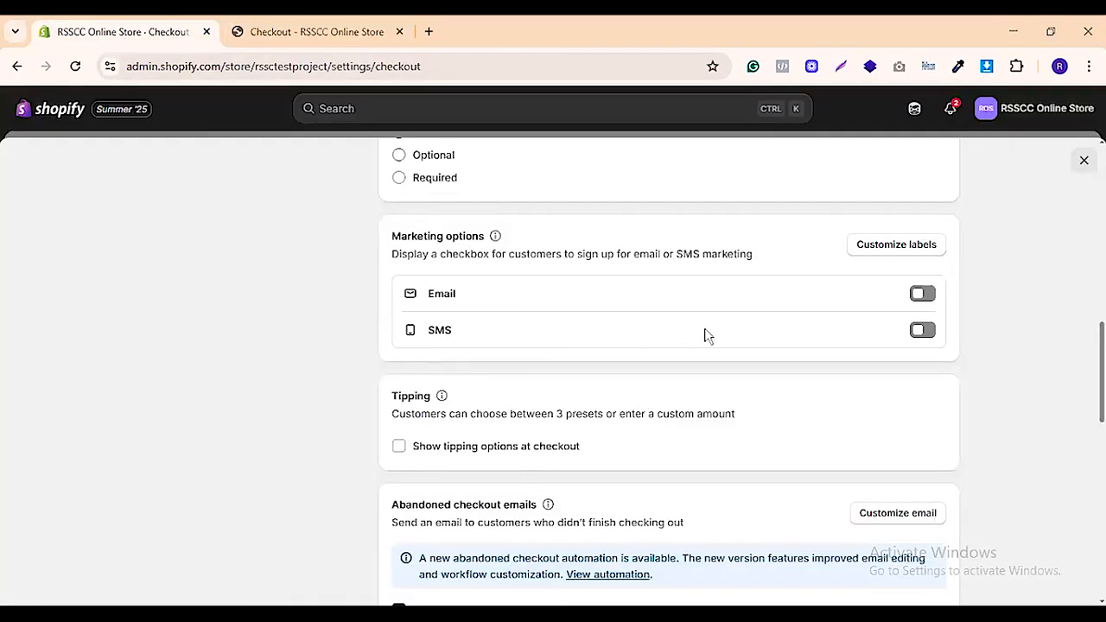
left_click(922, 294)
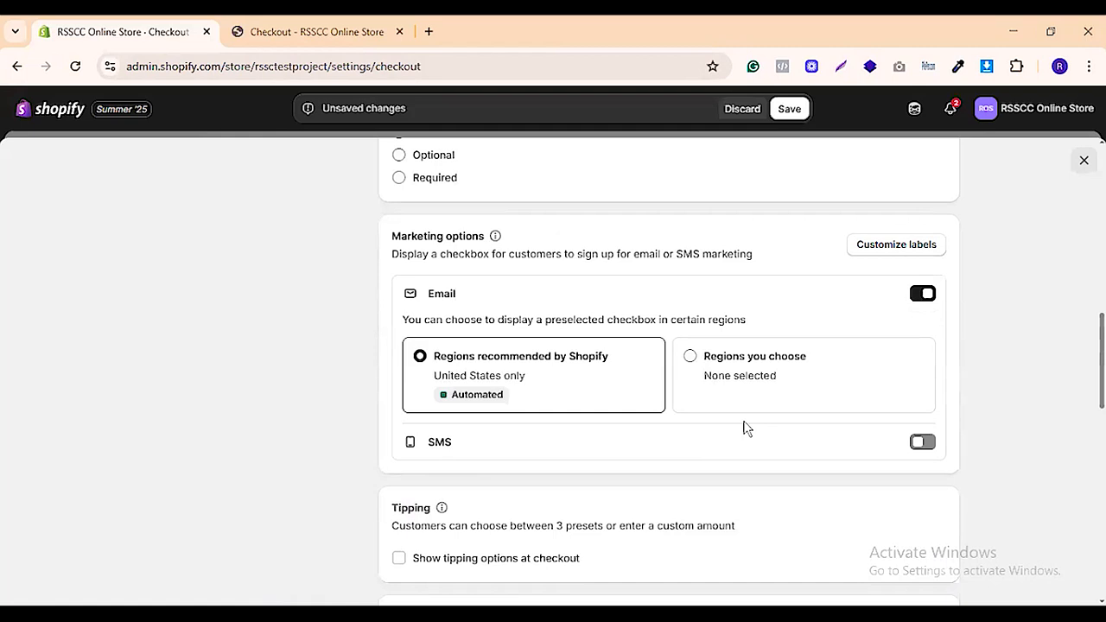
left_click(922, 441)
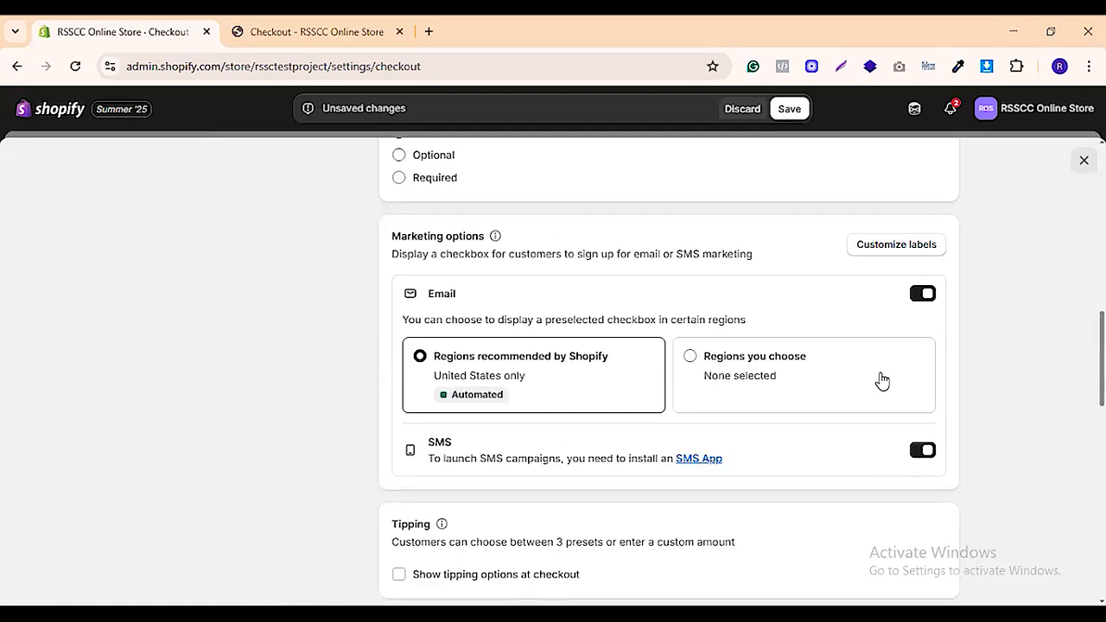
left_click(788, 109)
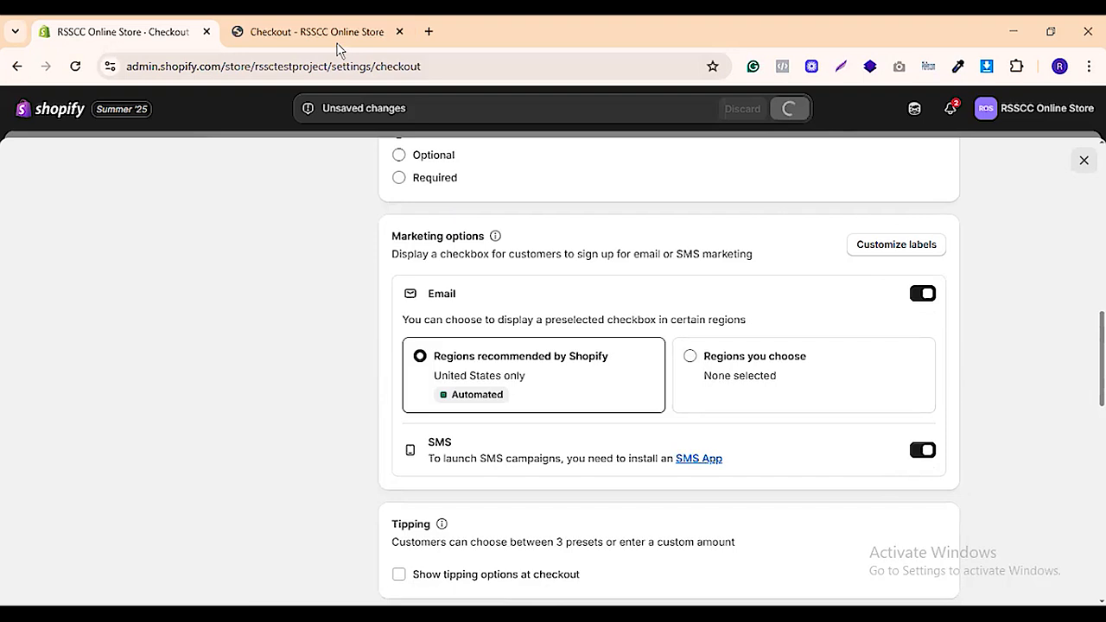
Reload the storefront checkout and try the "Email me with news and offers" checkbox, leaving it unticked
left_click(328, 32)
left_click(75, 66)
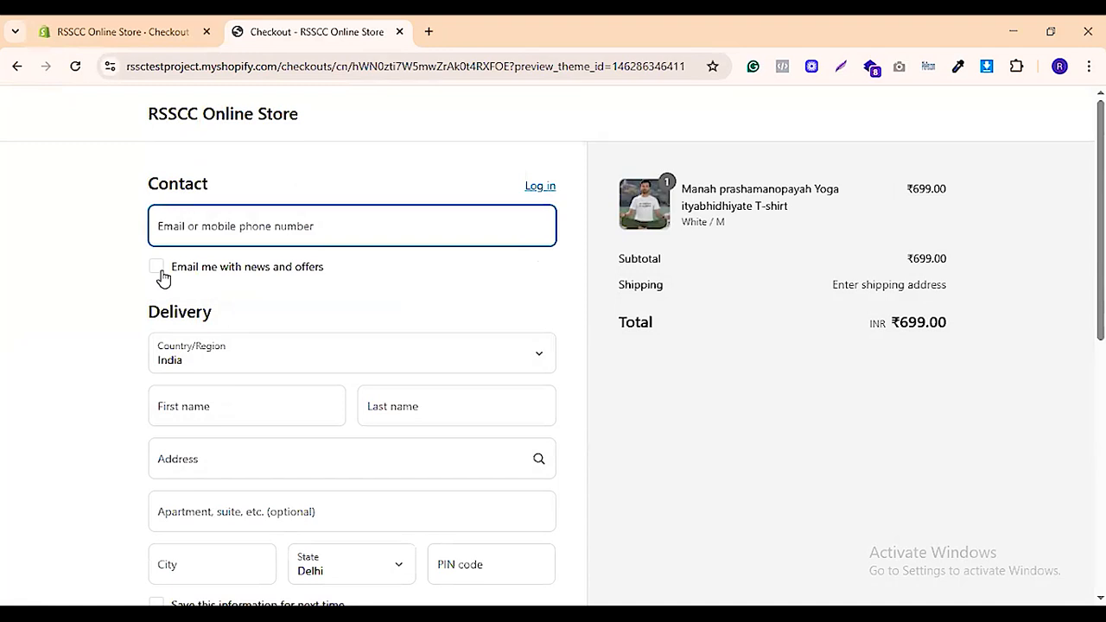
left_click(160, 273)
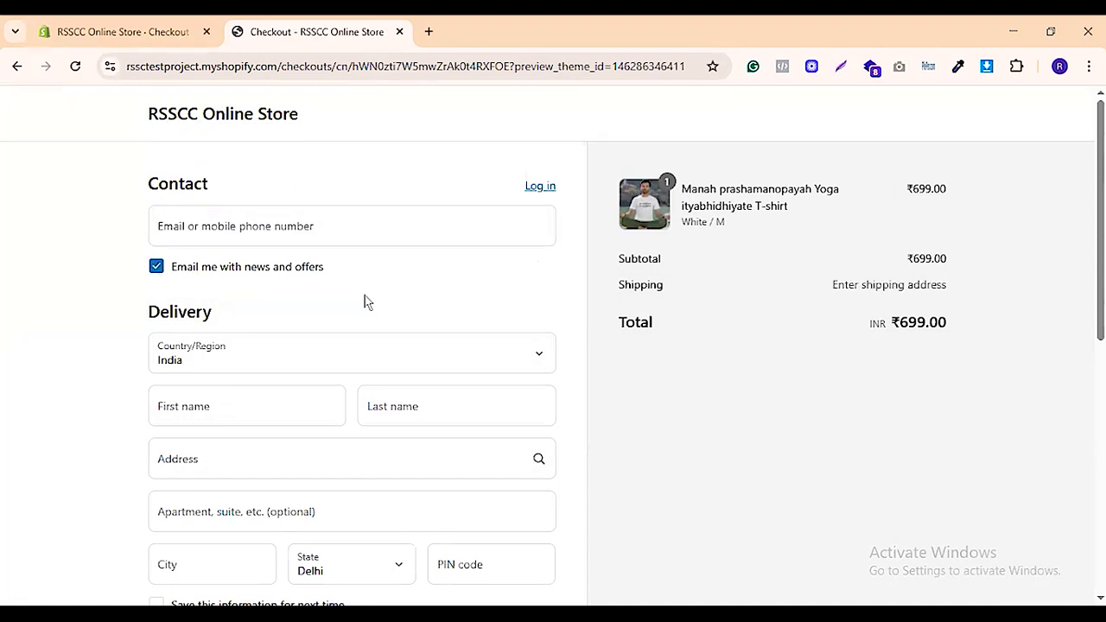
left_click(157, 269)
left_click(577, 290)
Turn off the Email and SMS marketing options in the Checkout settings
left_click(124, 32)
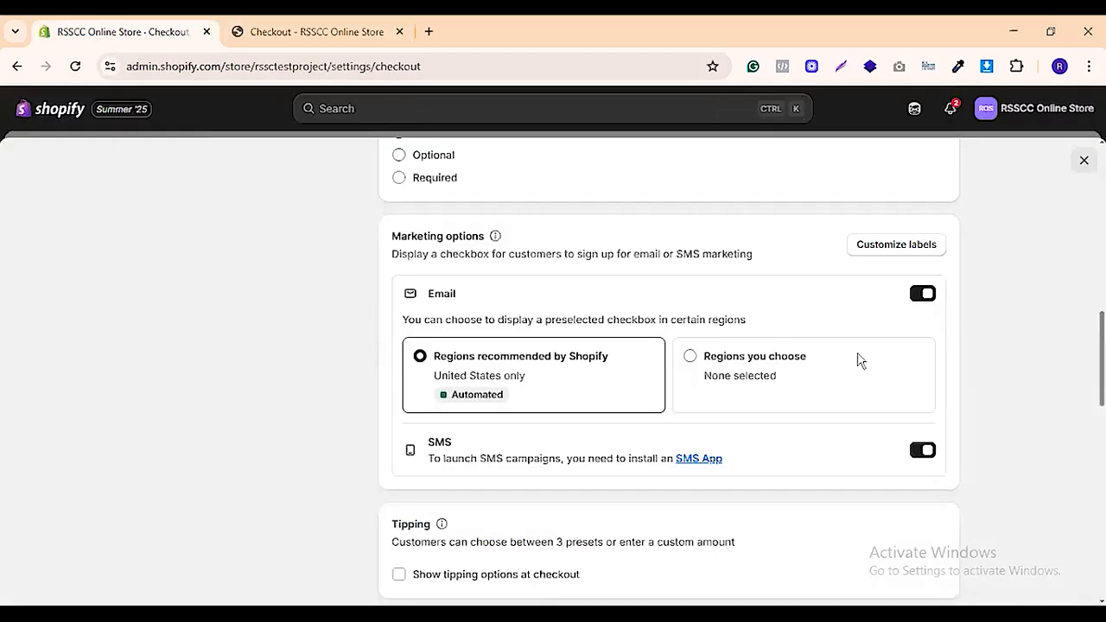
left_click(921, 293)
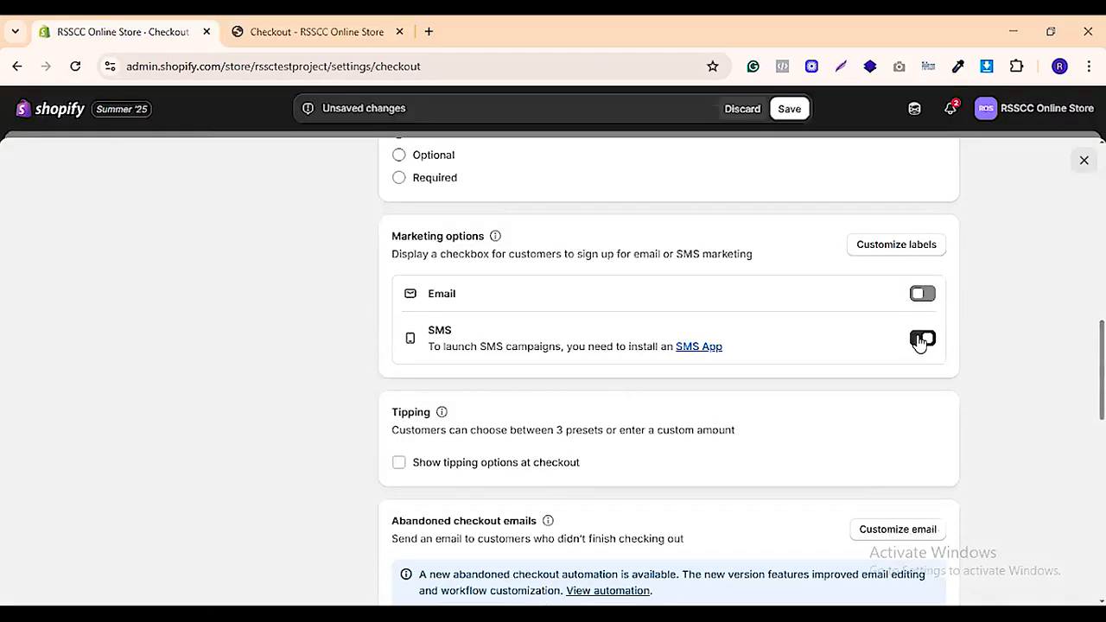
left_click(921, 339)
Turn on tipping options at checkout to view the three presets, and turn them off again
scroll(890, 350, "down", 3)
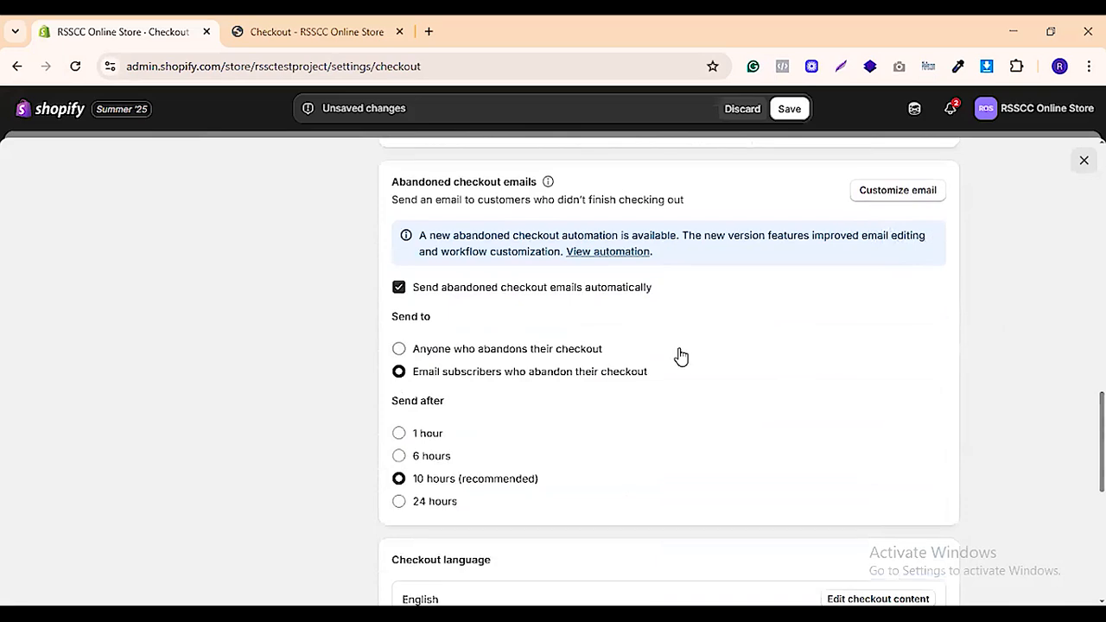
scroll(803, 355, "up", 2)
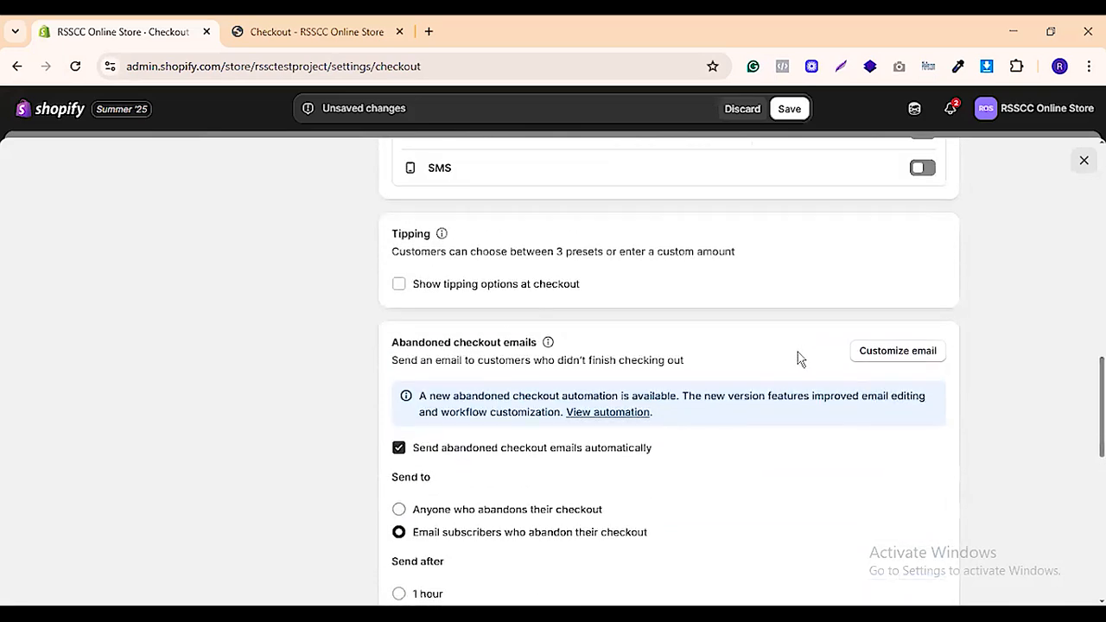
left_click(399, 285)
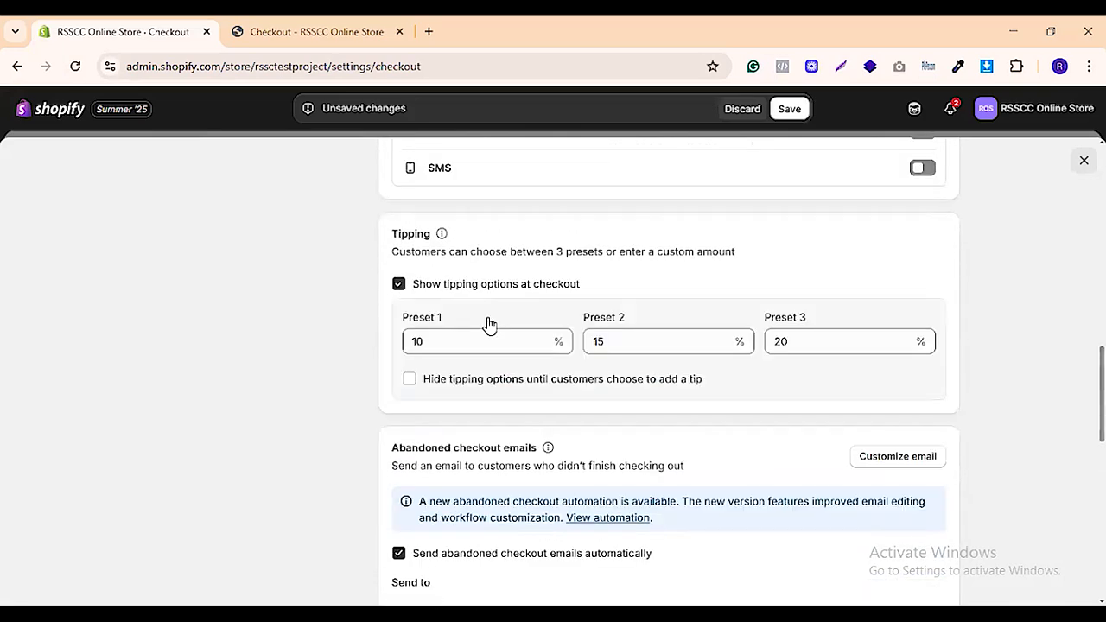
left_click(399, 284)
Review the abandoned checkout email options, including who receives them and the sending delay
scroll(456, 302, "down", 1)
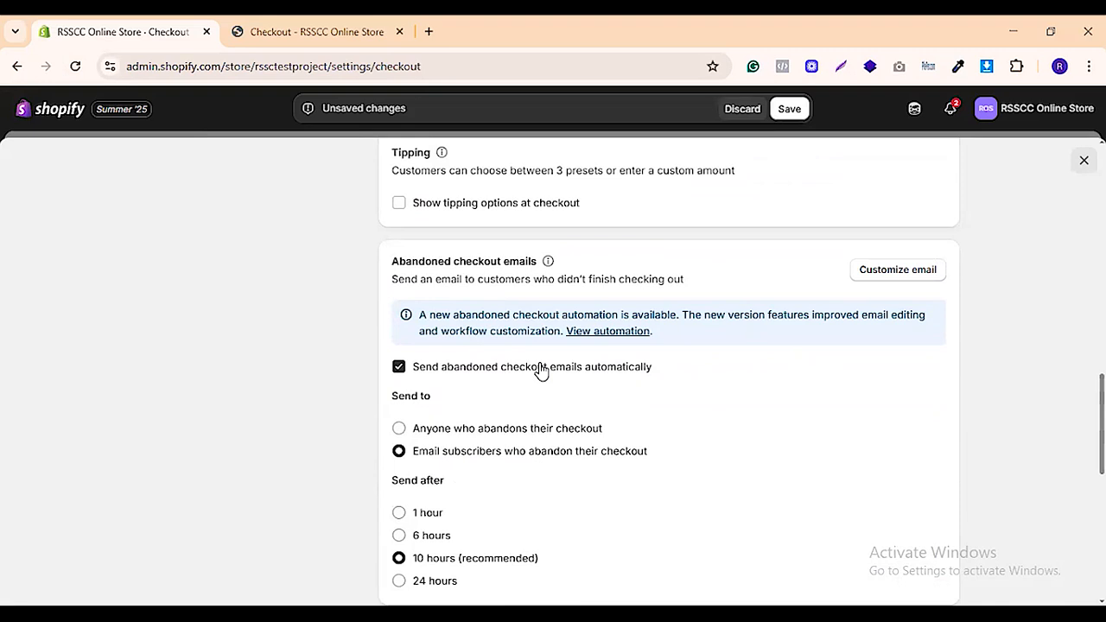
scroll(605, 354, "down", 2)
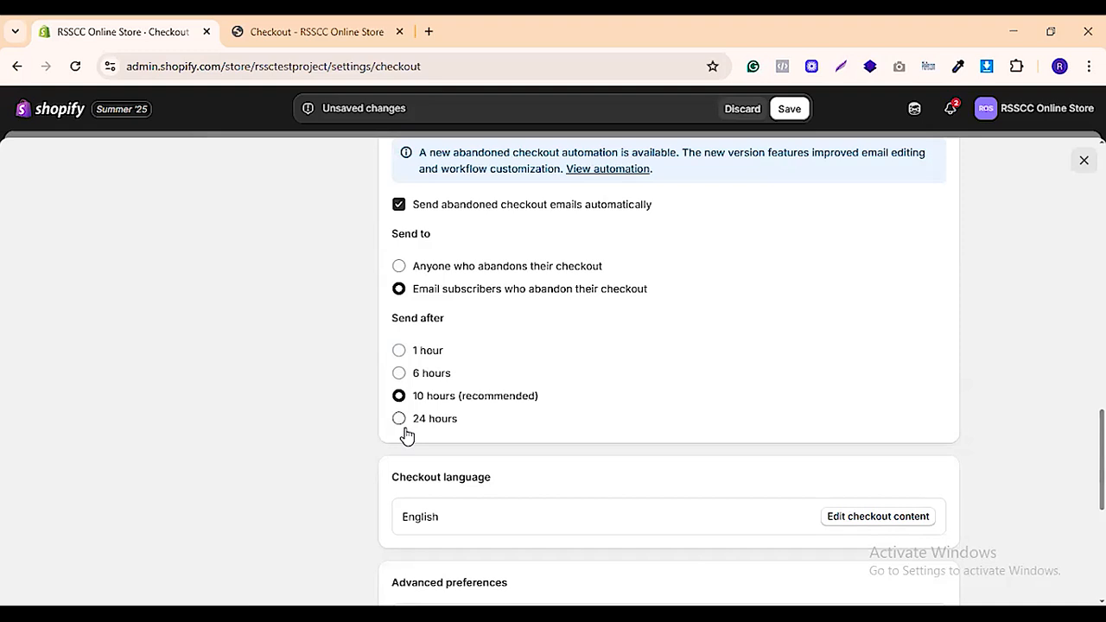
scroll(674, 388, "down", 1)
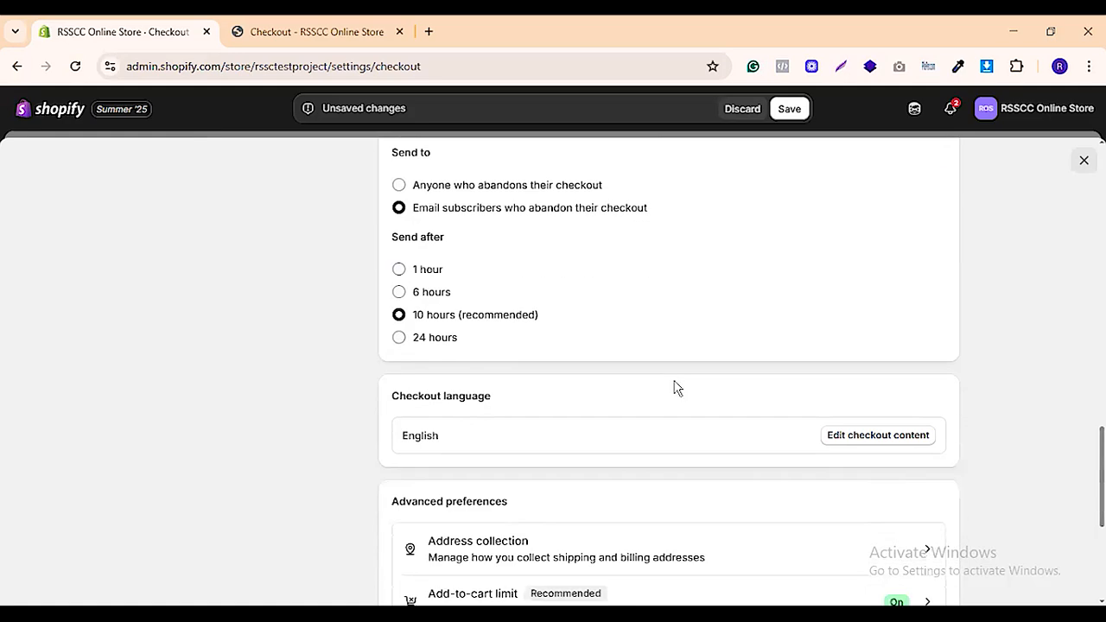
scroll(777, 383, "up", 1)
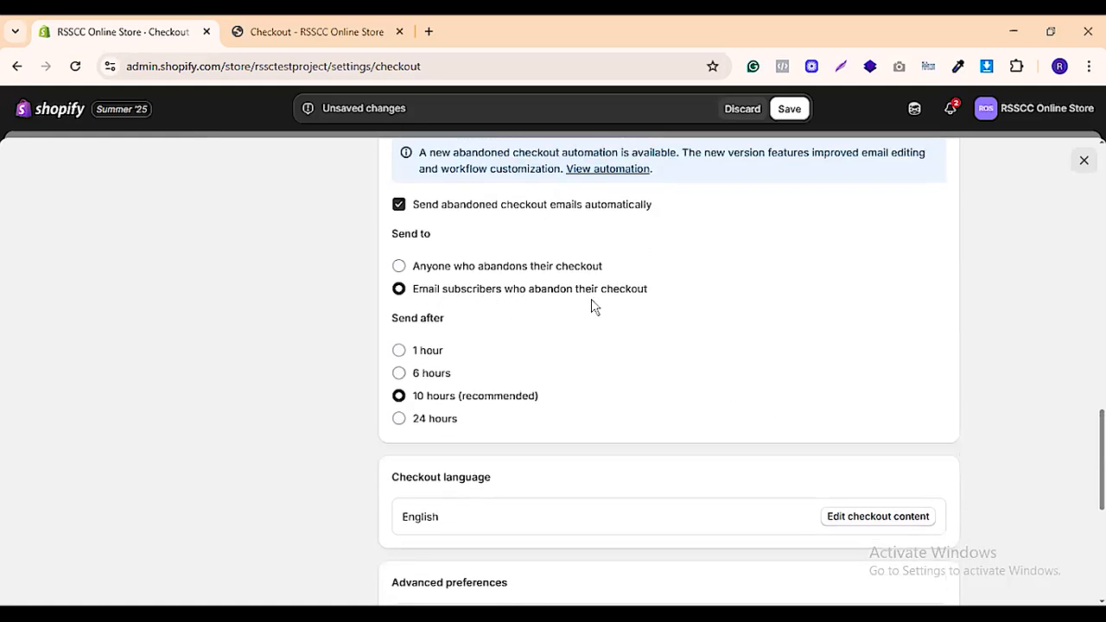
Review the Checkout language section and compare it with the language of the storefront checkout form
scroll(703, 414, "down", 3)
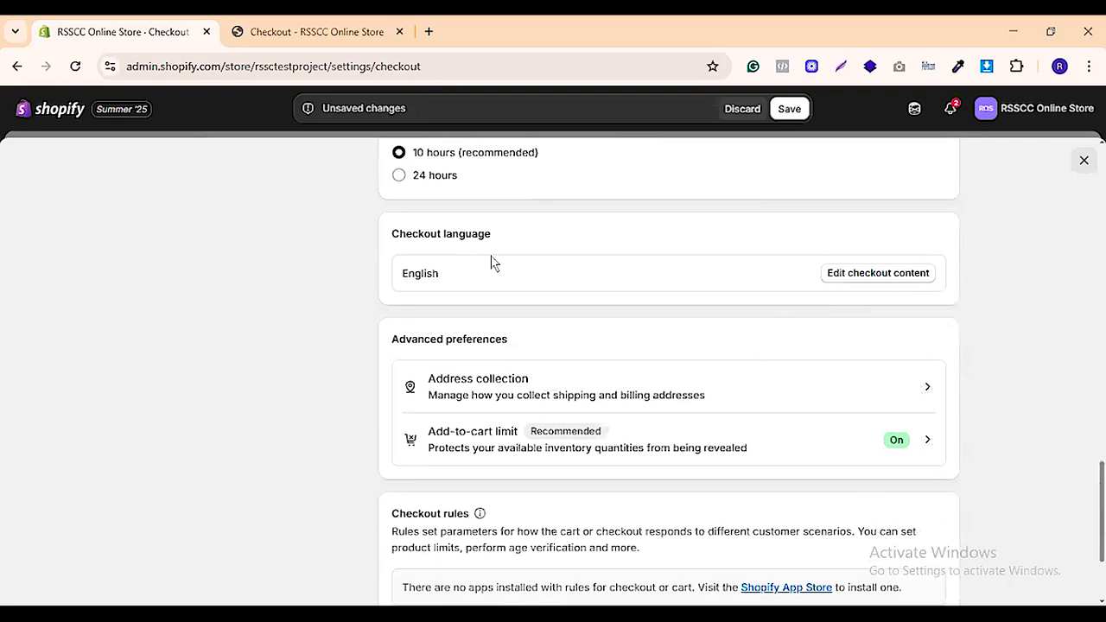
left_click(309, 31)
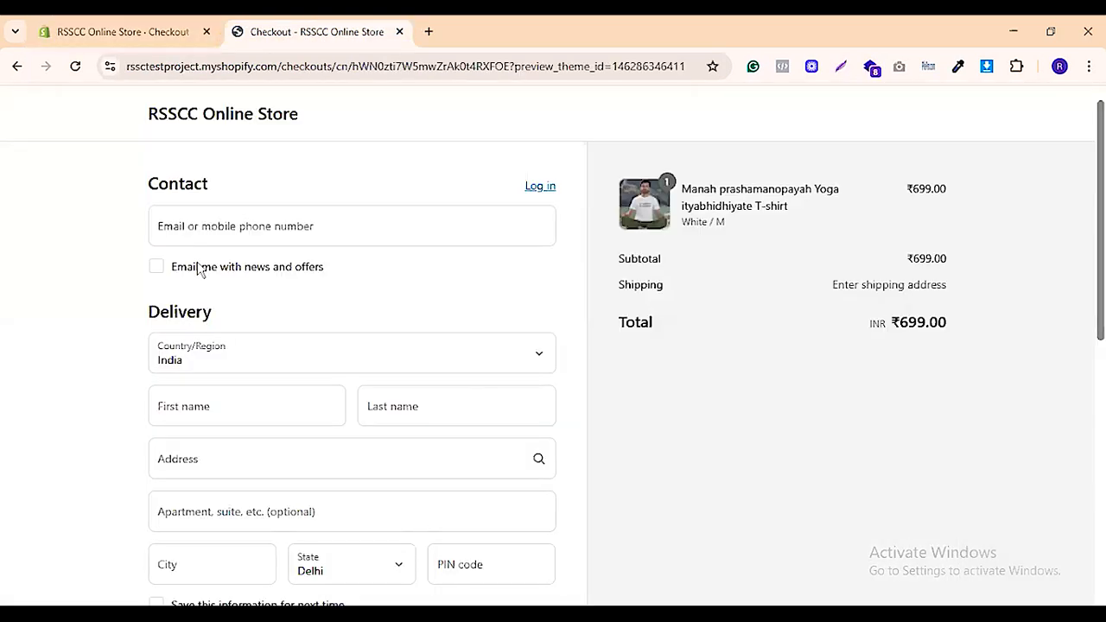
left_click(78, 31)
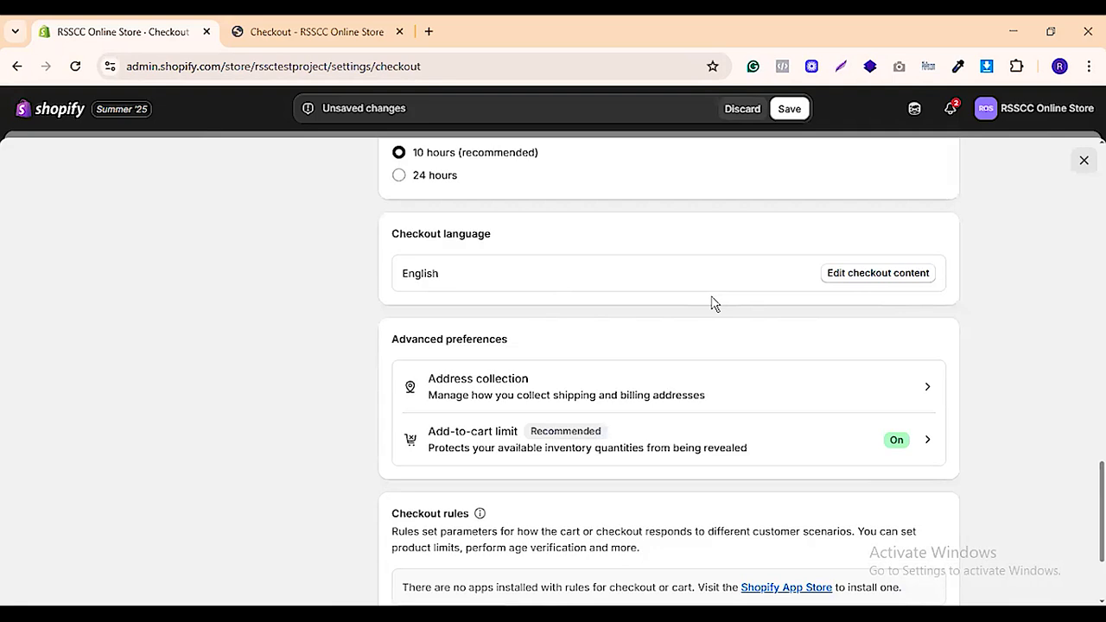
Look through the advanced preferences and checkout rules, and discard the unsaved changes to the Checkout settings
scroll(703, 397, "down", 3)
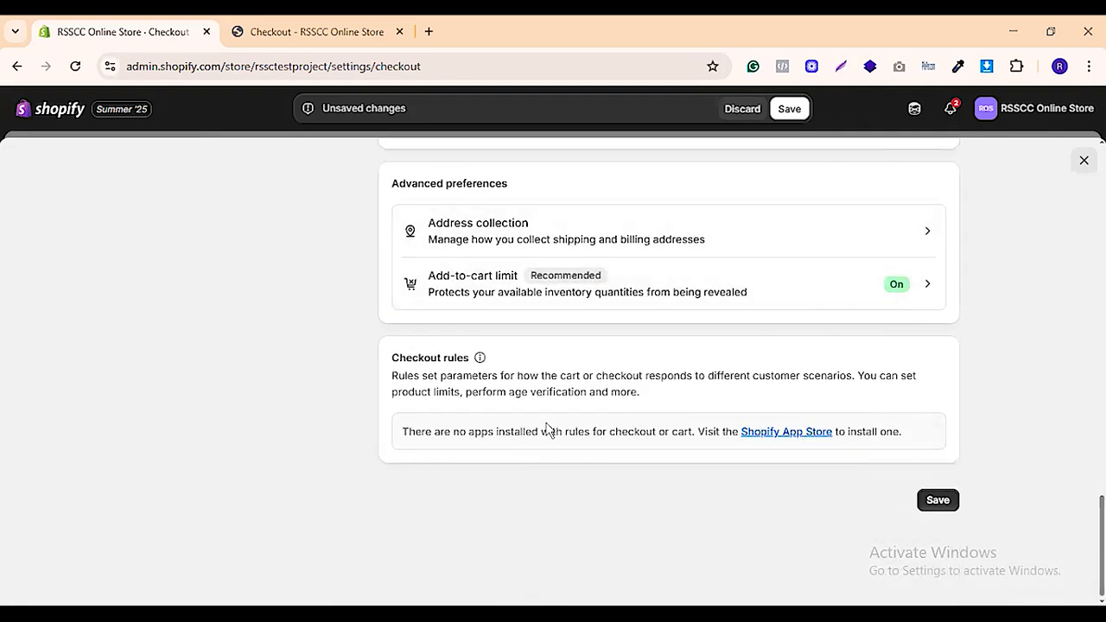
scroll(556, 414, "up", 15)
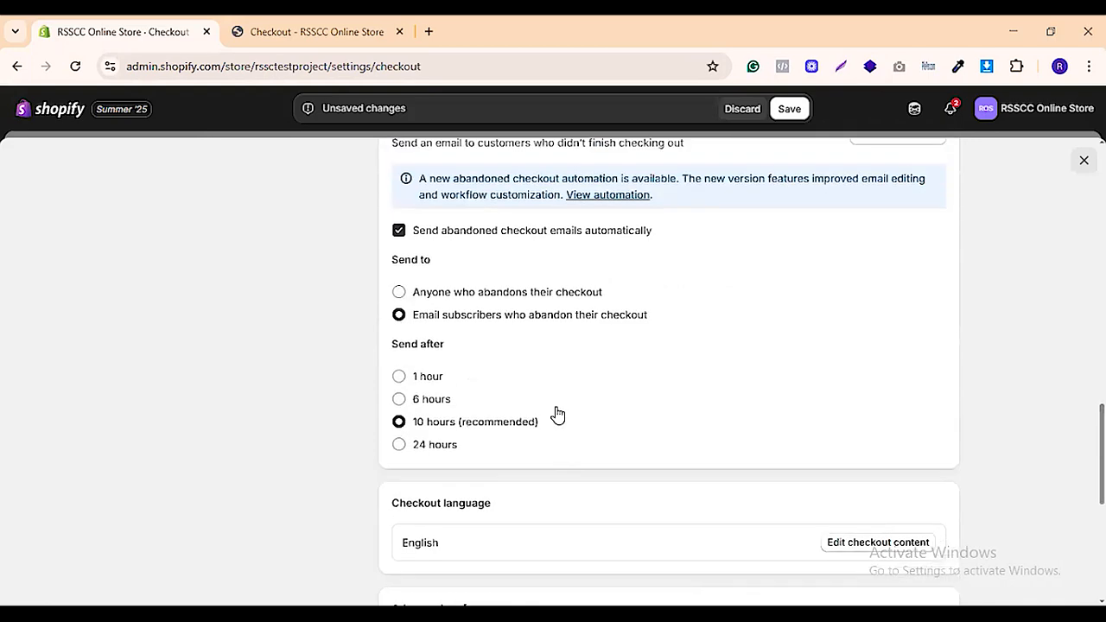
scroll(556, 415, "up", 2)
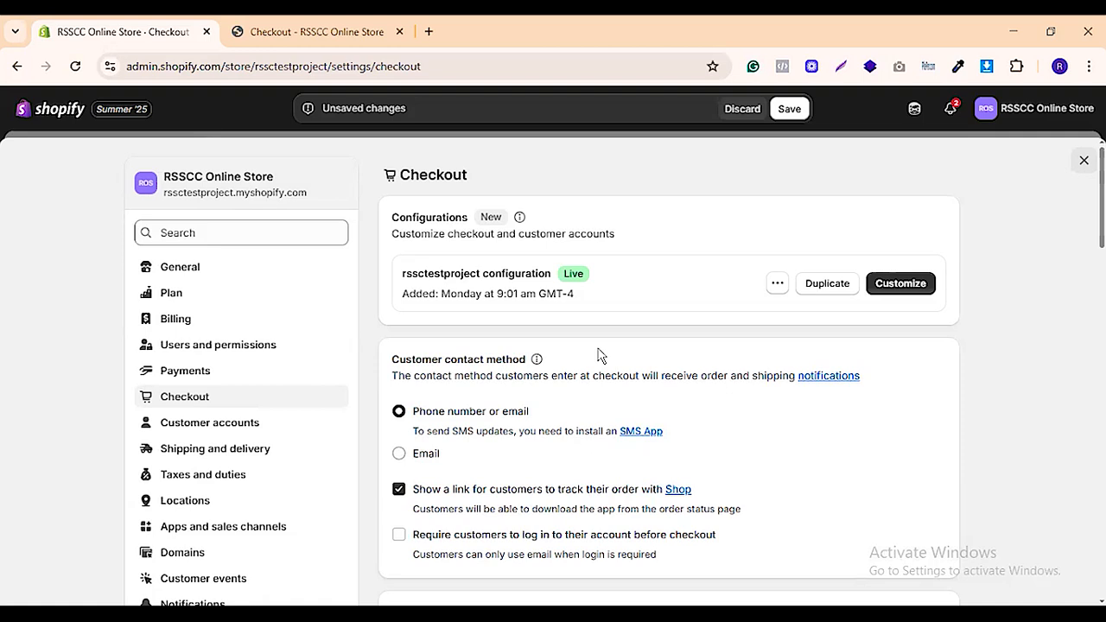
scroll(596, 387, "down", 1)
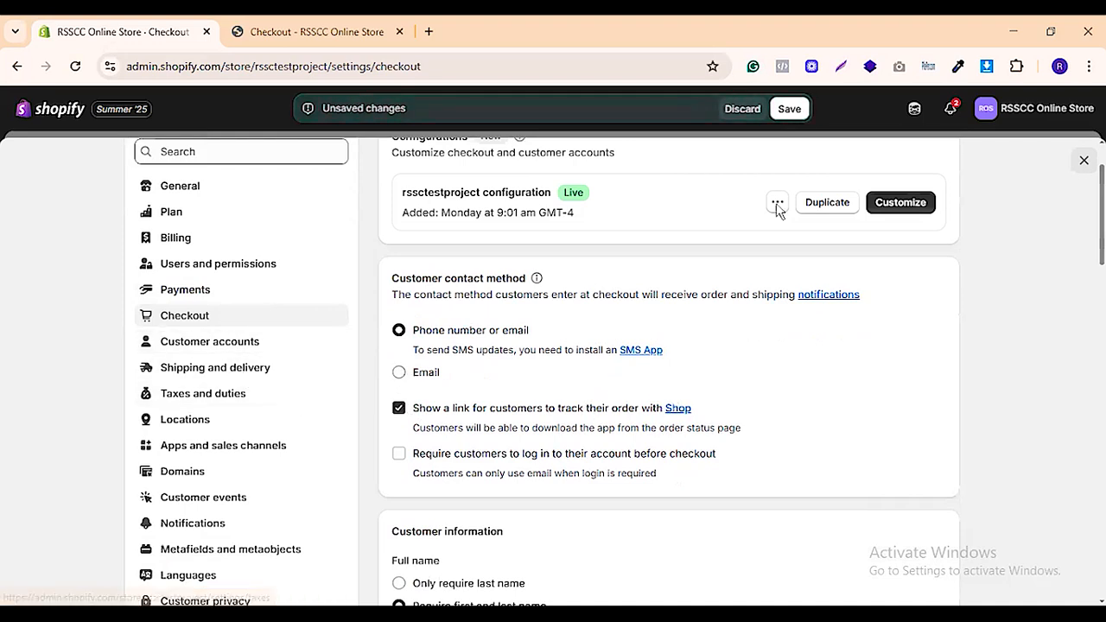
left_click(741, 109)
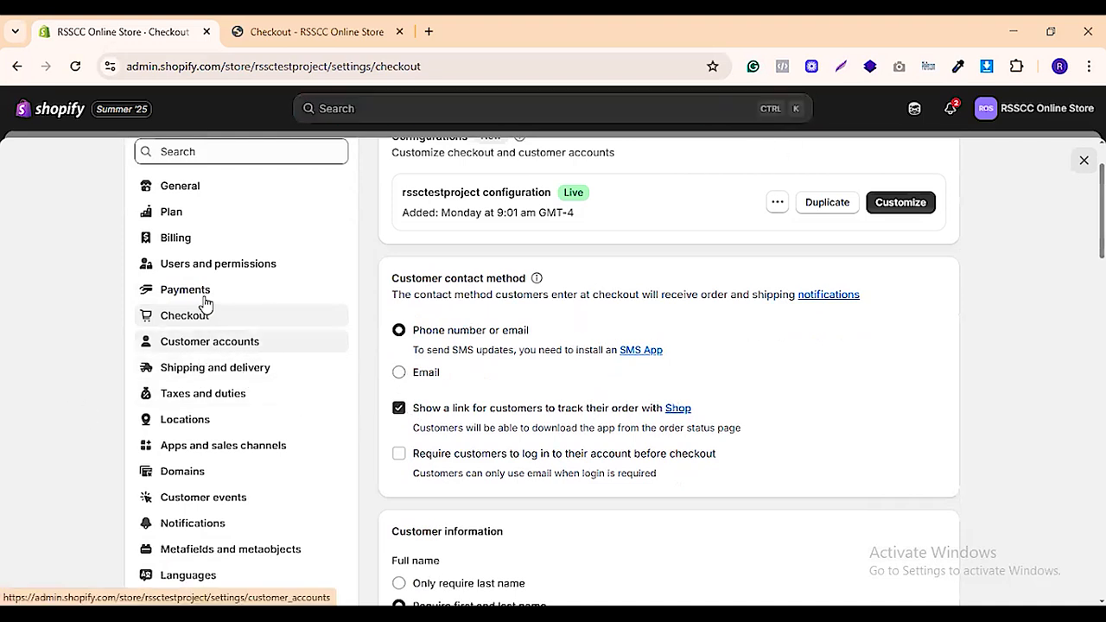
Open the Customer accounts settings and review the sign-in links, account version, self-serve returns, store credit and URL options
left_click(212, 350)
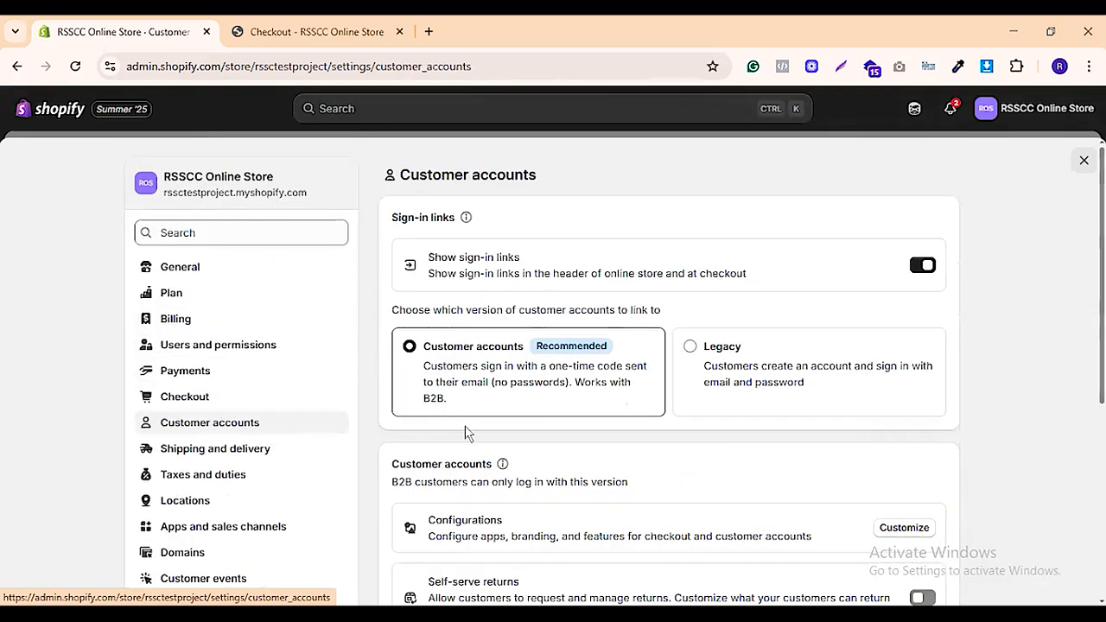
scroll(588, 312, "down", 3)
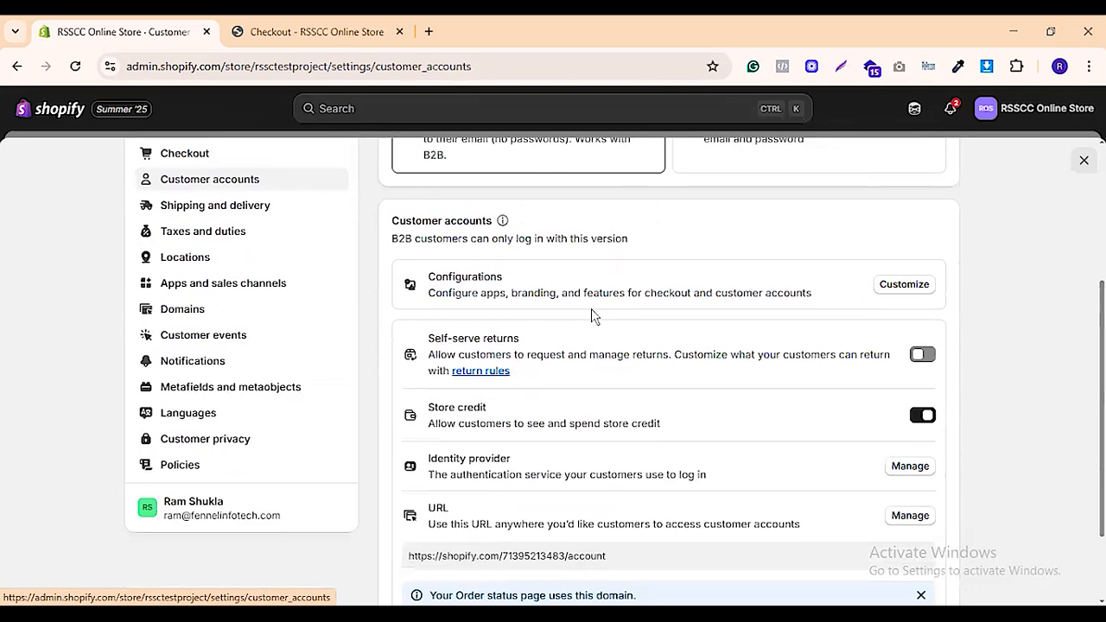
scroll(605, 345, "down", 2)
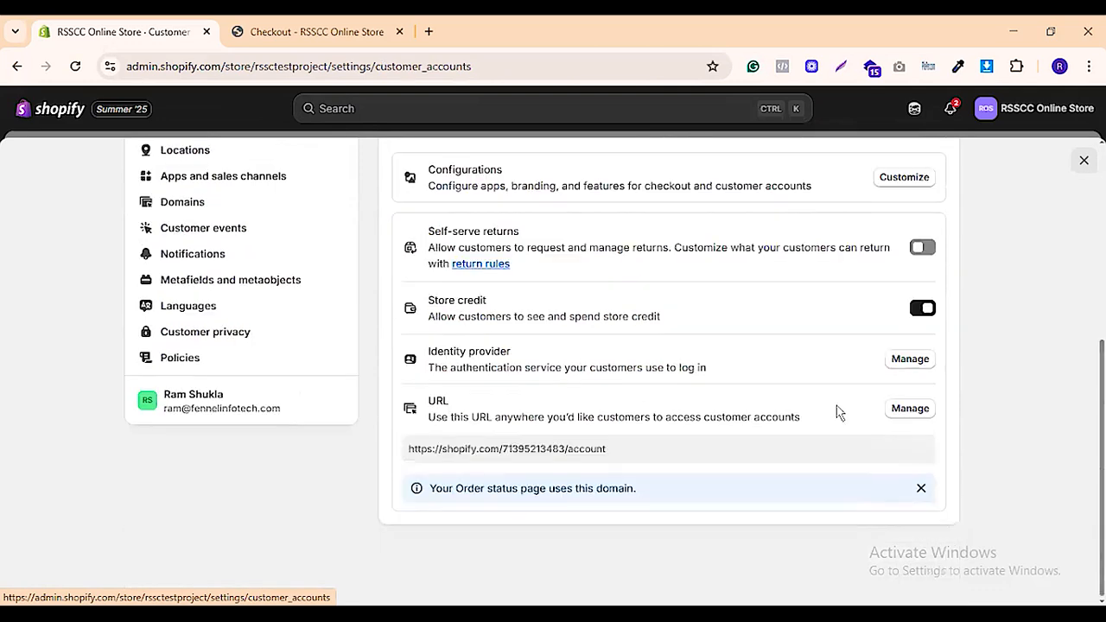
scroll(648, 423, "up", 5)
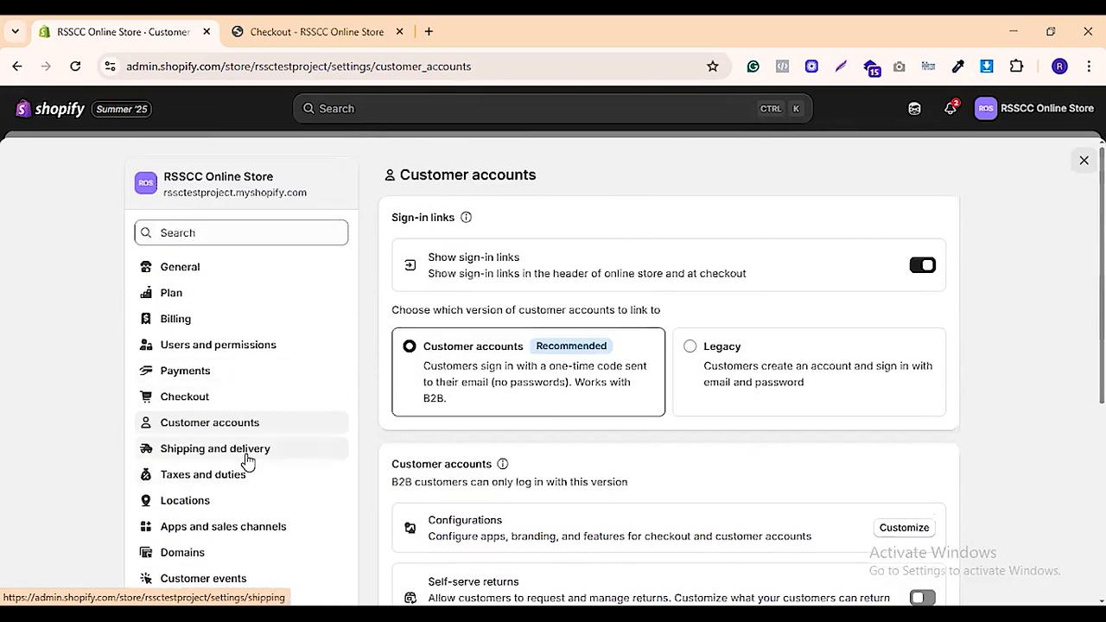
Open the general shipping rates in the Shipping and delivery settings and examine the domestic and international shipping zones
left_click(247, 455)
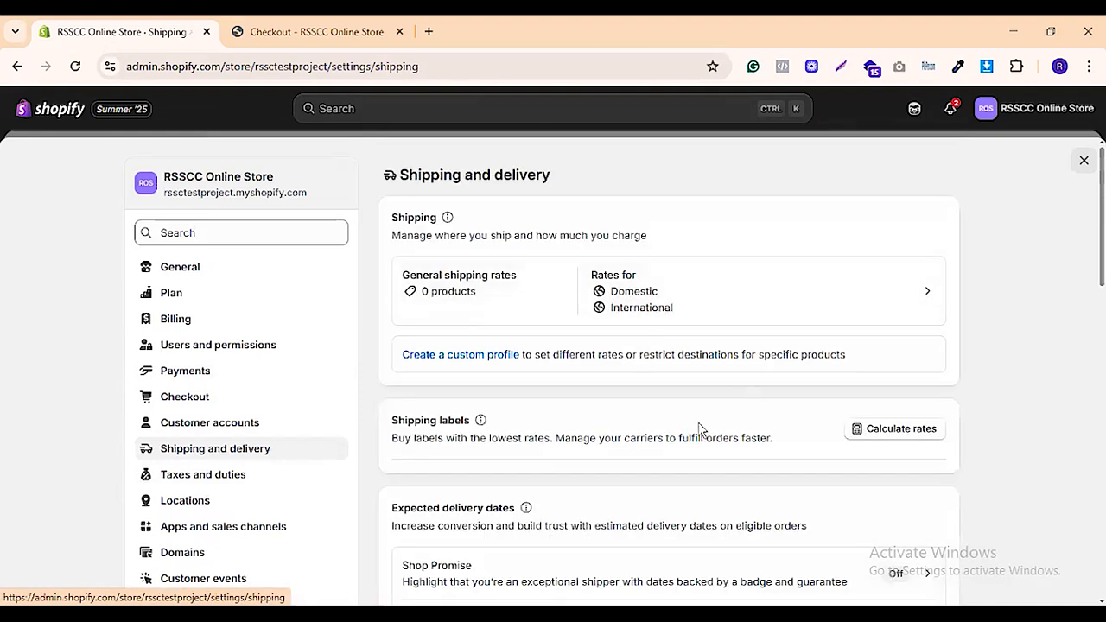
left_click(710, 284)
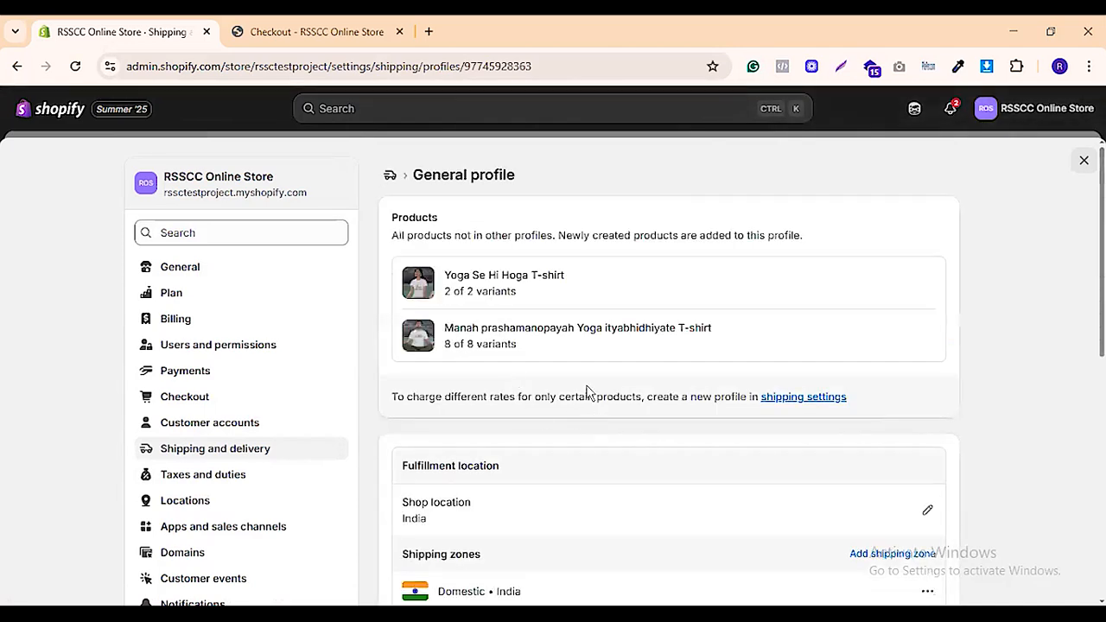
scroll(586, 391, "down", 2)
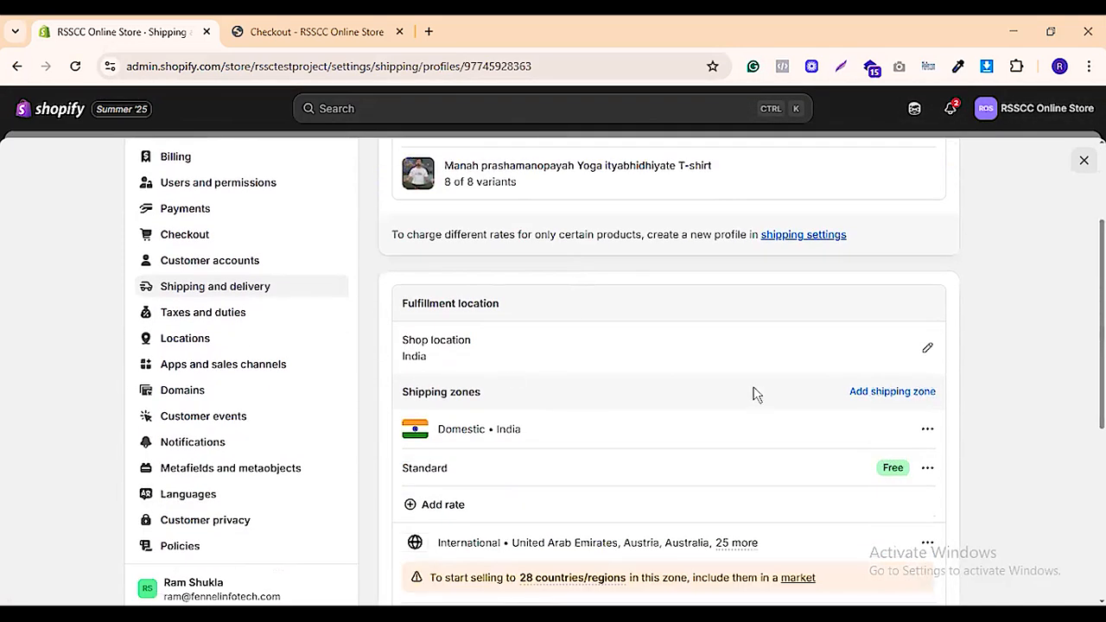
scroll(738, 398, "down", 2)
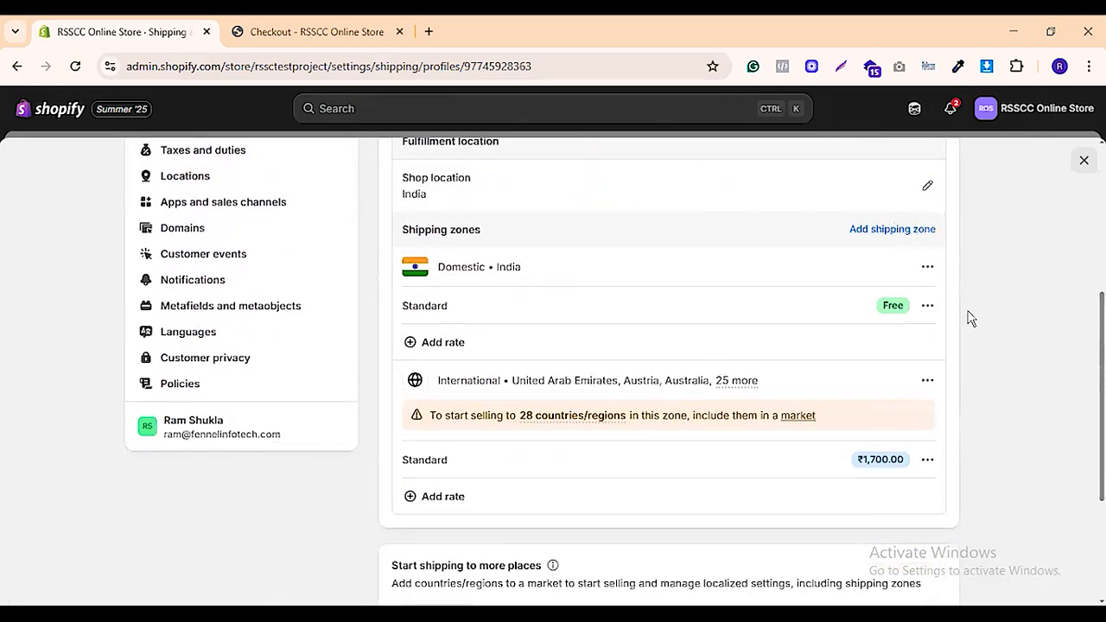
Open the form for adding a rate to the domestic shipping zone, review its options, and close it without adding a rate
left_click(442, 342)
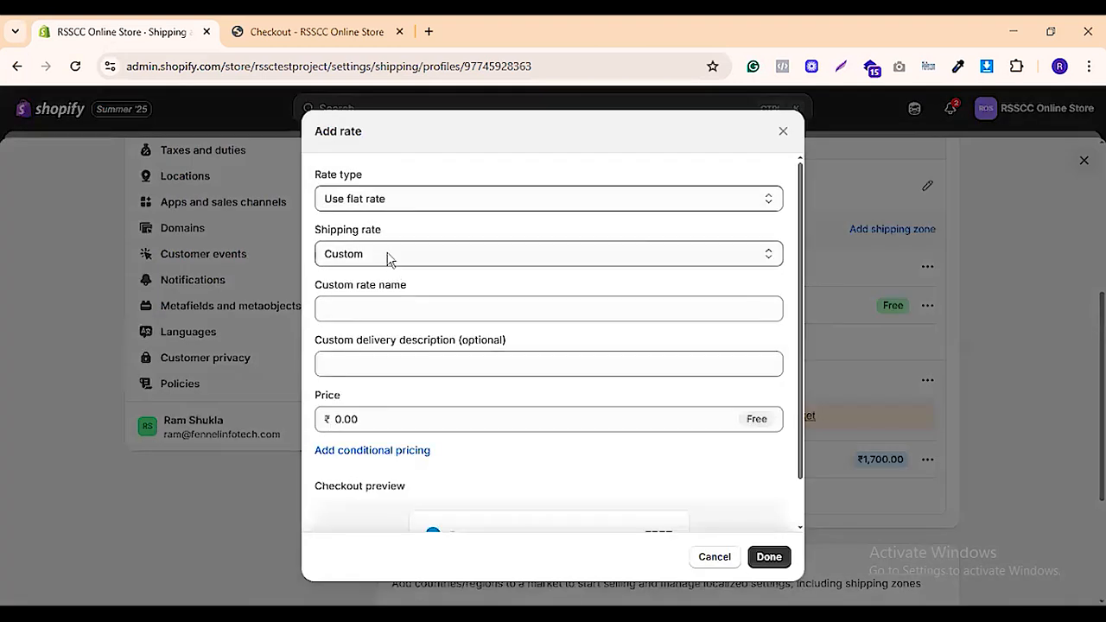
scroll(388, 372, "down", 1)
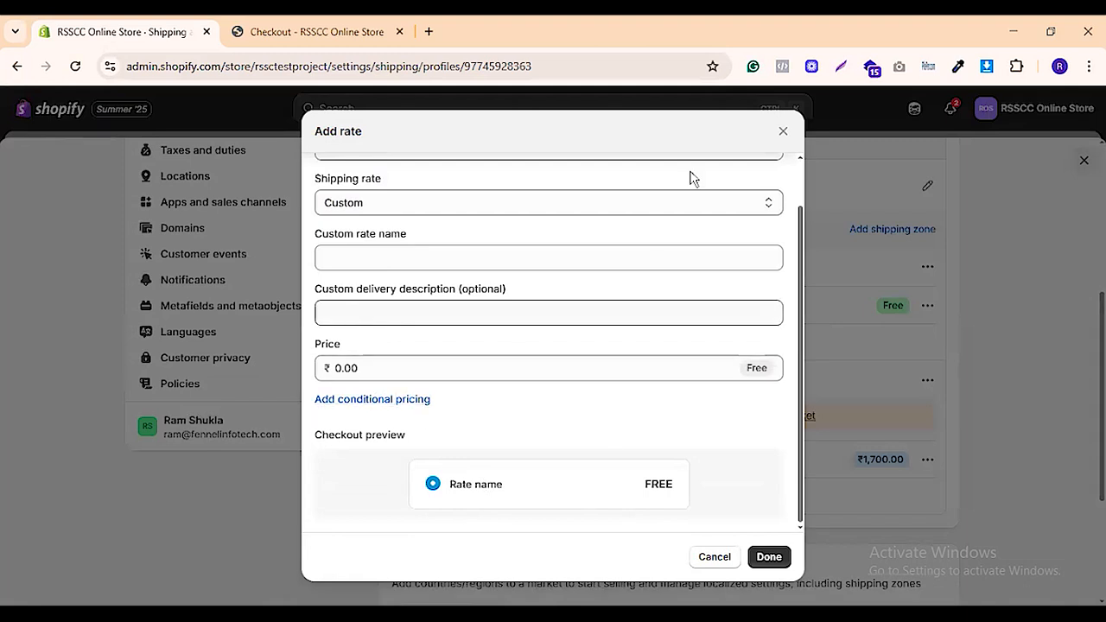
left_click(782, 131)
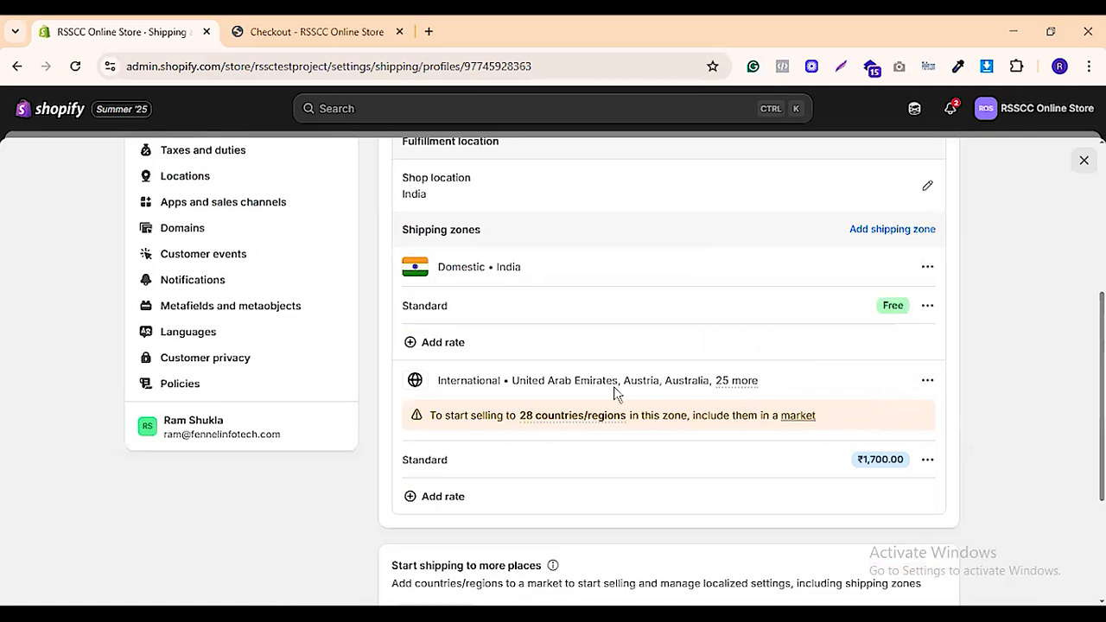
Review the general shipping profile's products, fulfillment location, shipping zones and the section on shipping to more places
scroll(665, 357, "up", 4)
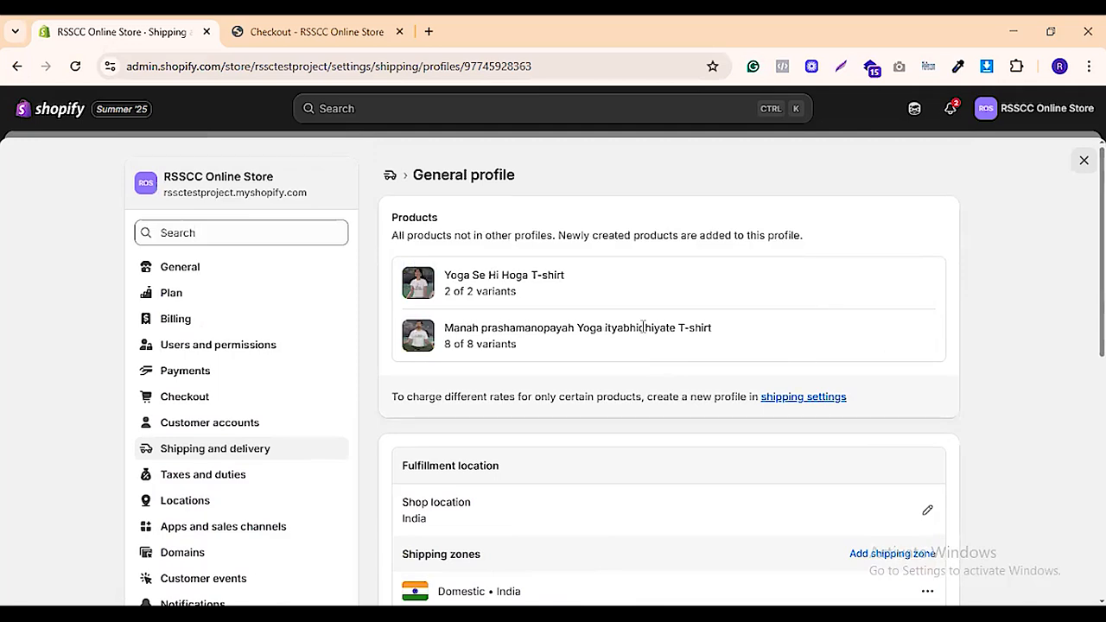
scroll(666, 304, "down", 10)
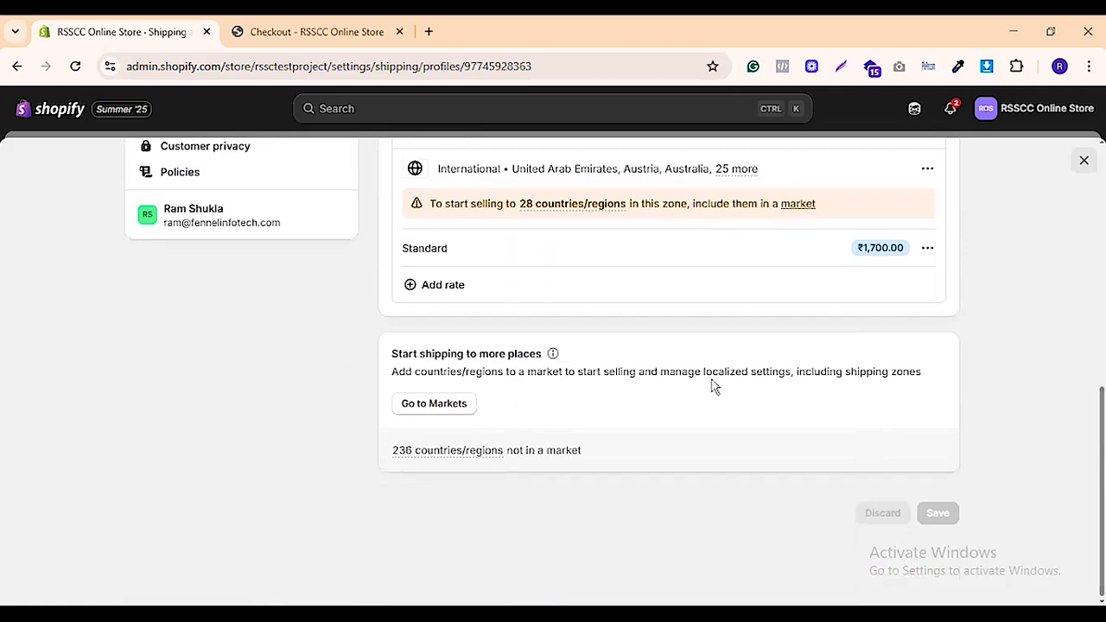
scroll(657, 372, "up", 4)
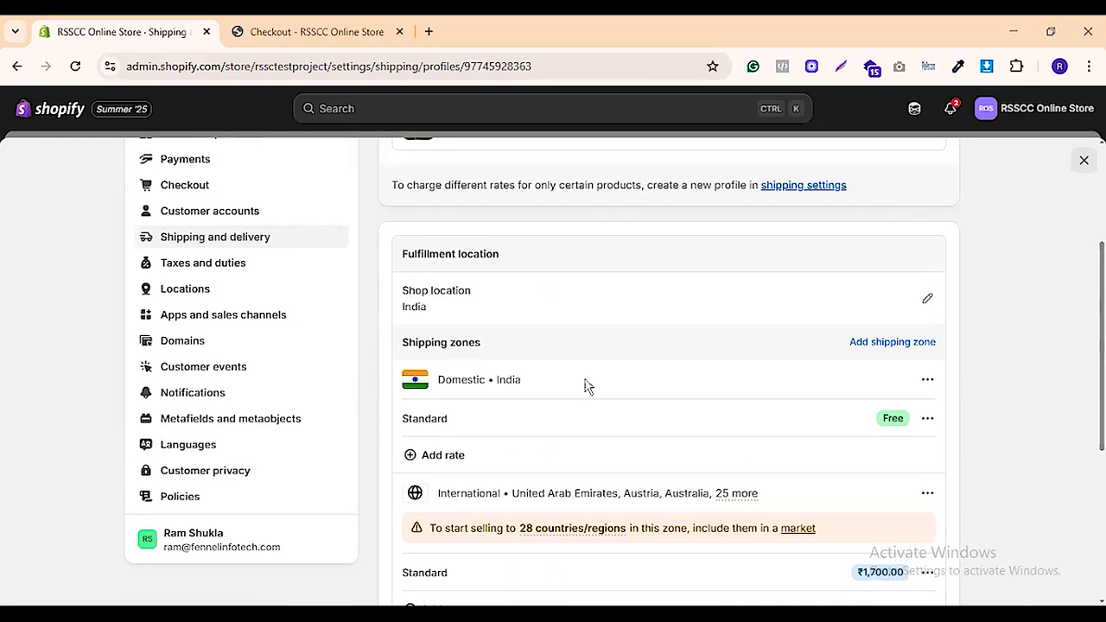
scroll(518, 370, "up", 3)
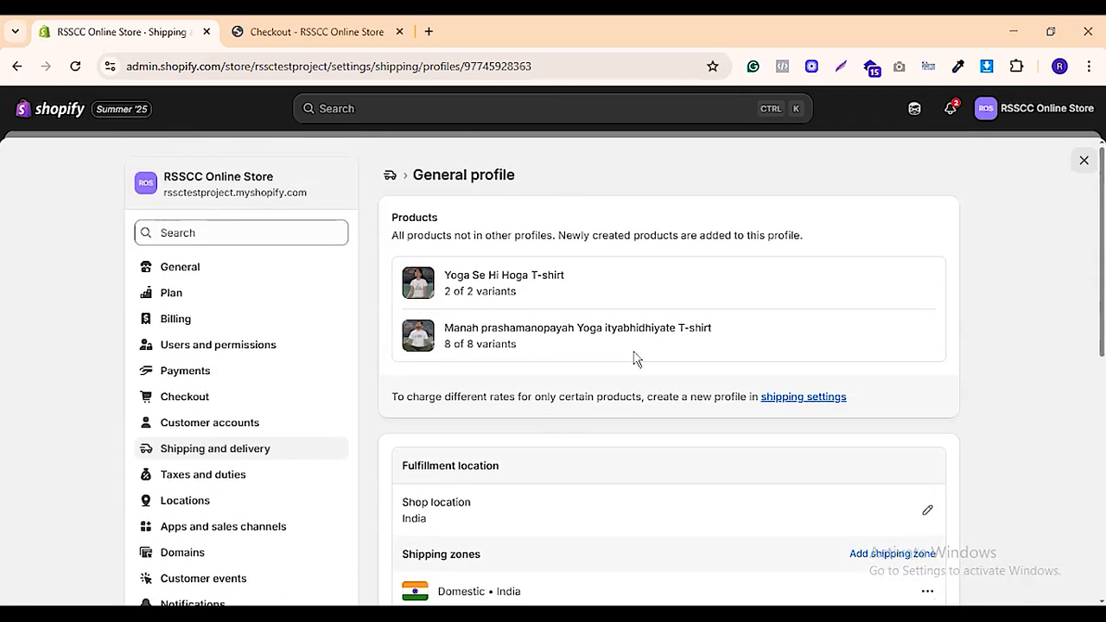
scroll(633, 358, "down", 2)
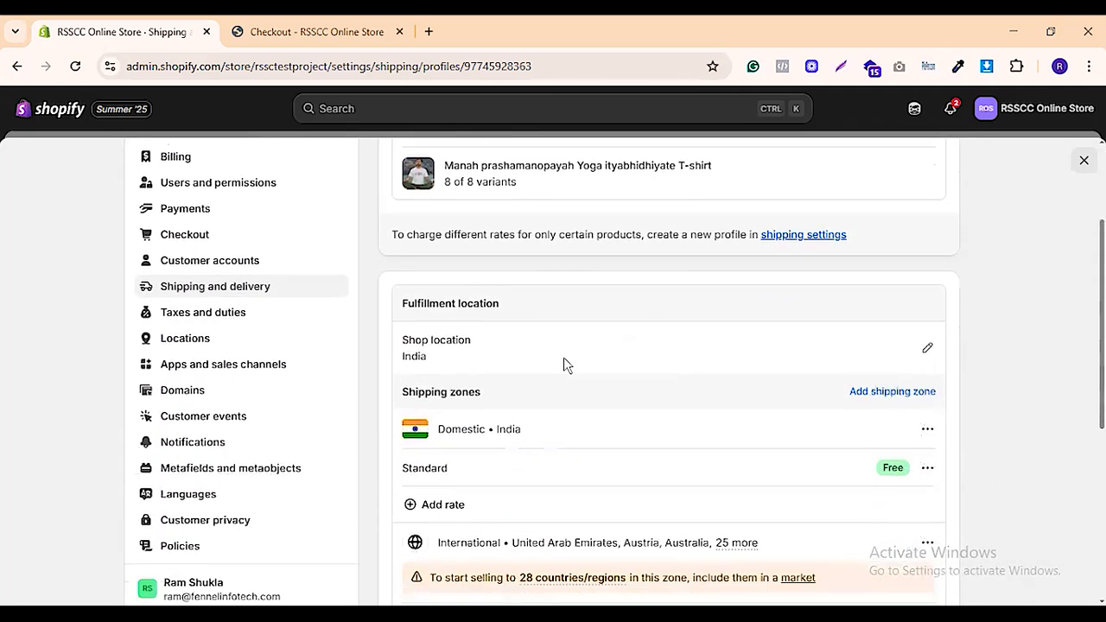
Open the Taxes and duties settings and review the tax service, tax regions, duties and import taxes, and customs information
left_click(230, 318)
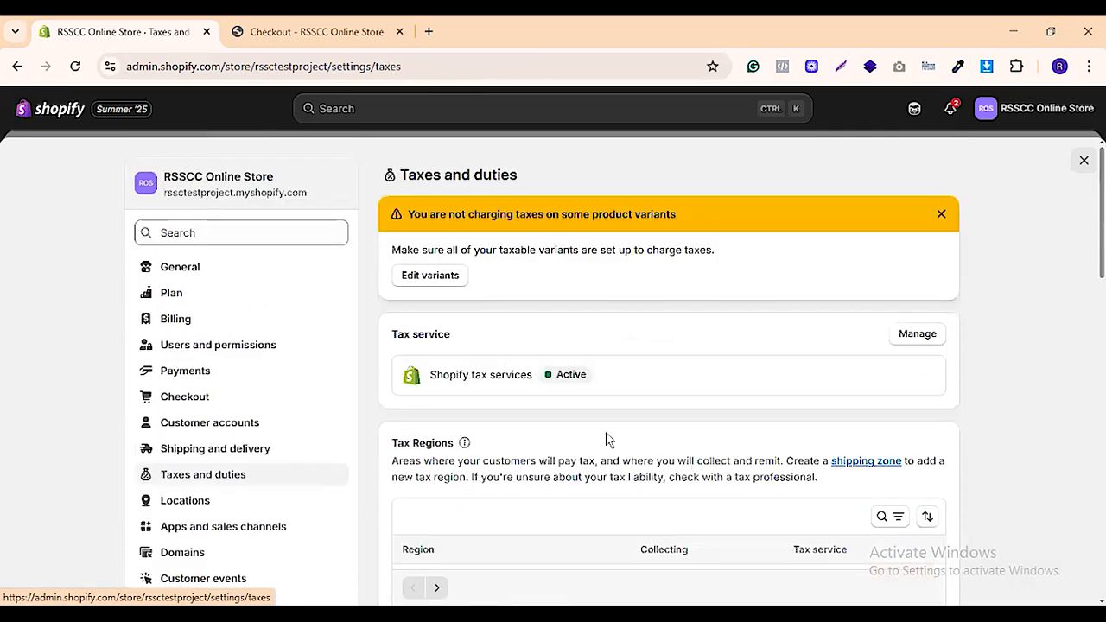
scroll(824, 312, "down", 1)
scroll(664, 378, "down", 2)
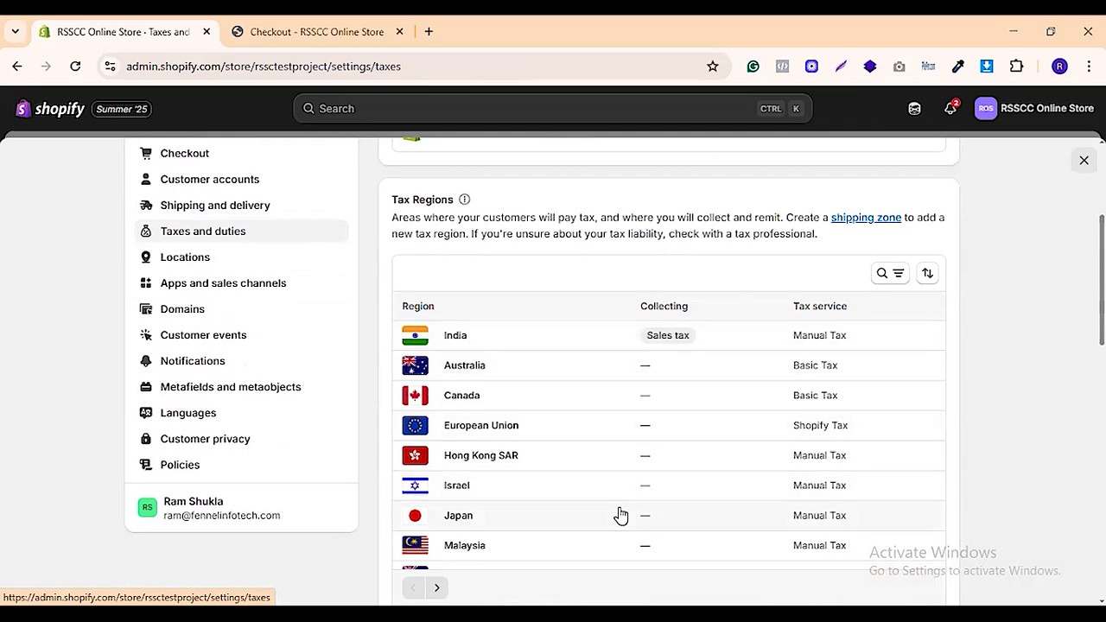
scroll(683, 363, "down", 5)
scroll(683, 373, "down", 1)
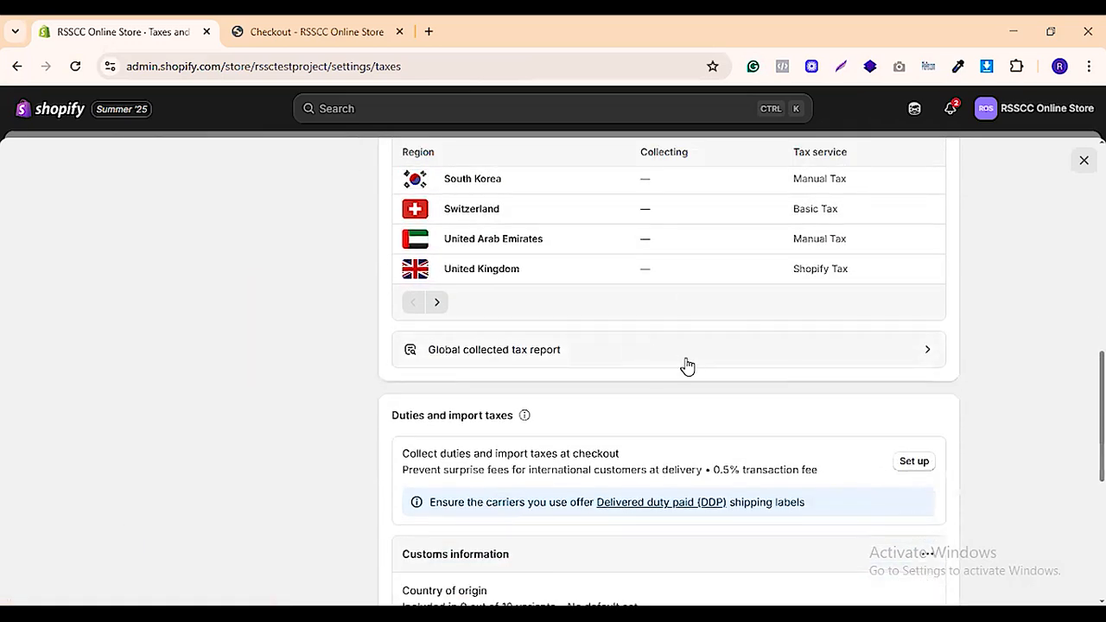
scroll(686, 365, "down", 3)
scroll(871, 387, "up", 7)
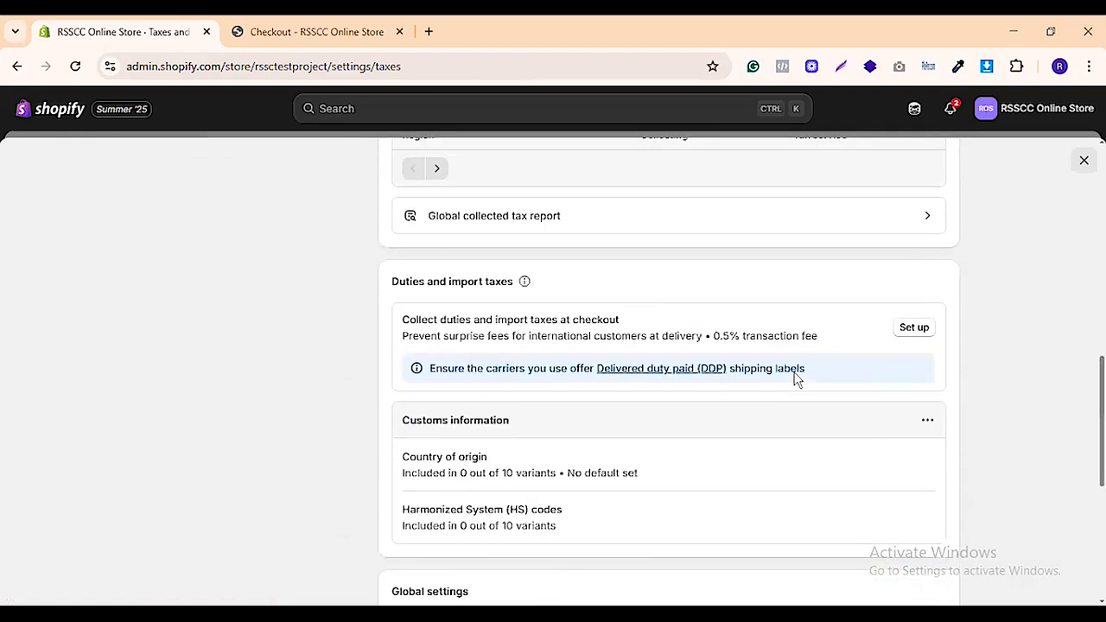
scroll(692, 350, "up", 2)
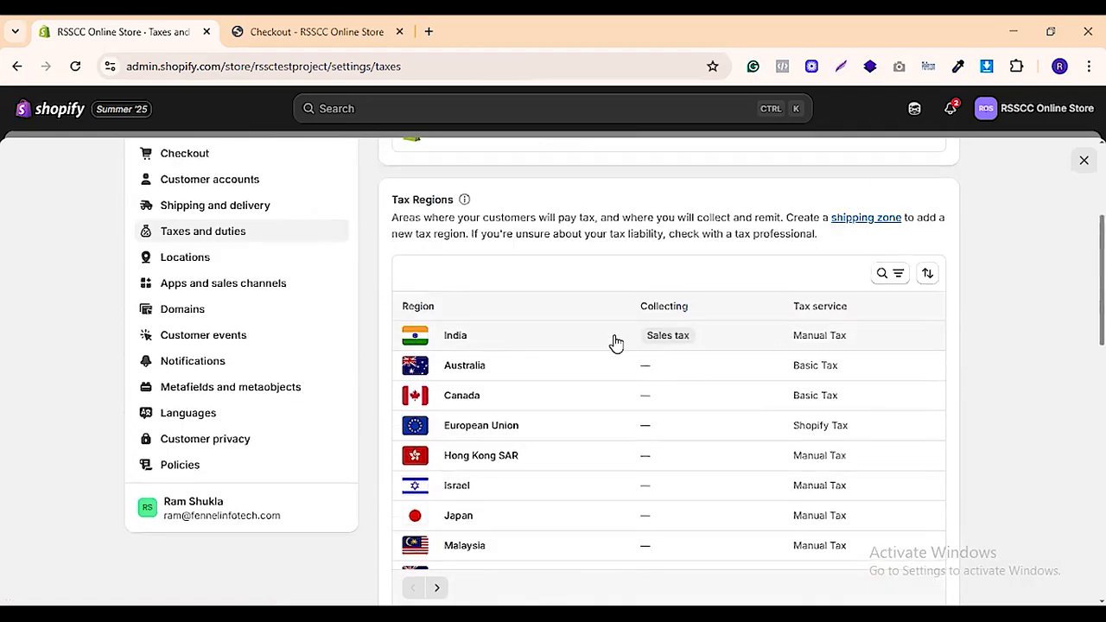
Open the India tax region and examine its tax service and the base tax rates for the country and its states
left_click(615, 337)
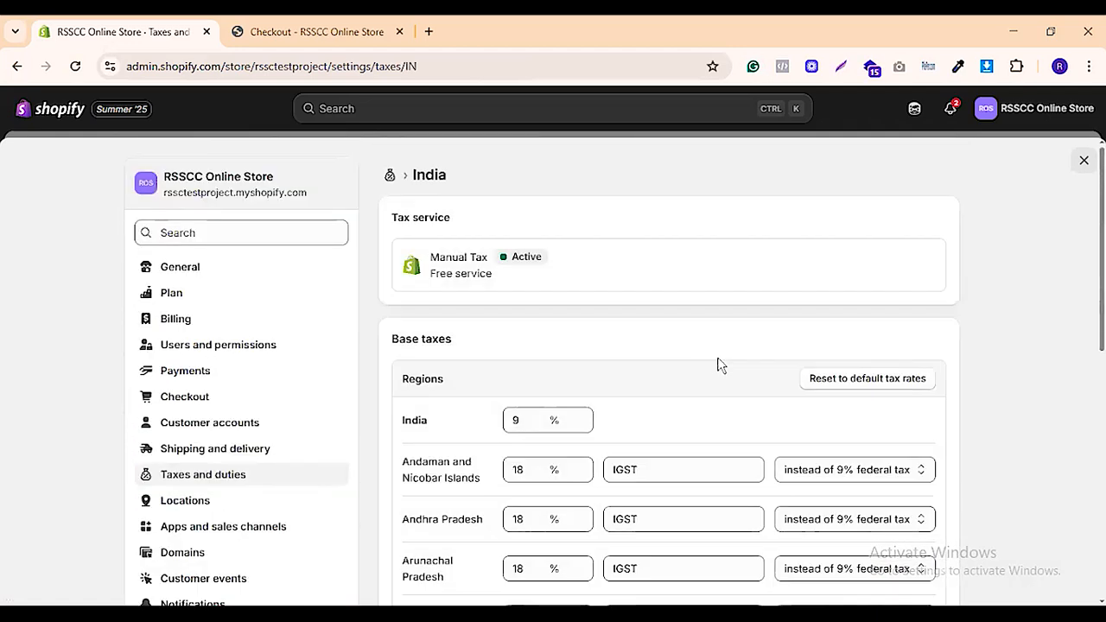
scroll(761, 387, "down", 2)
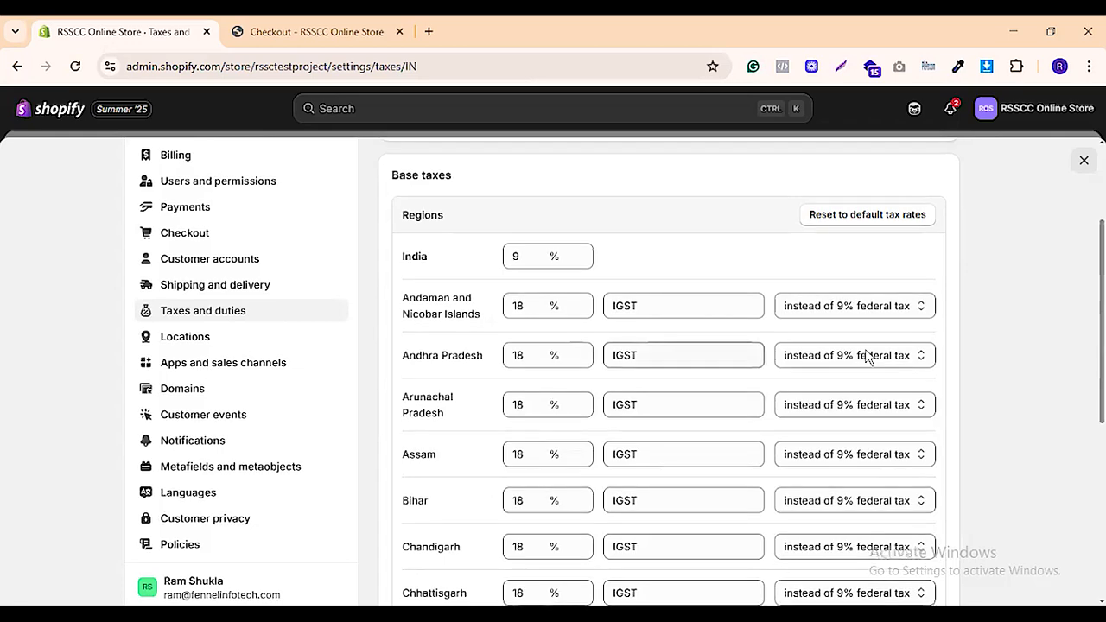
scroll(990, 354, "down", 5)
scroll(791, 378, "up", 4)
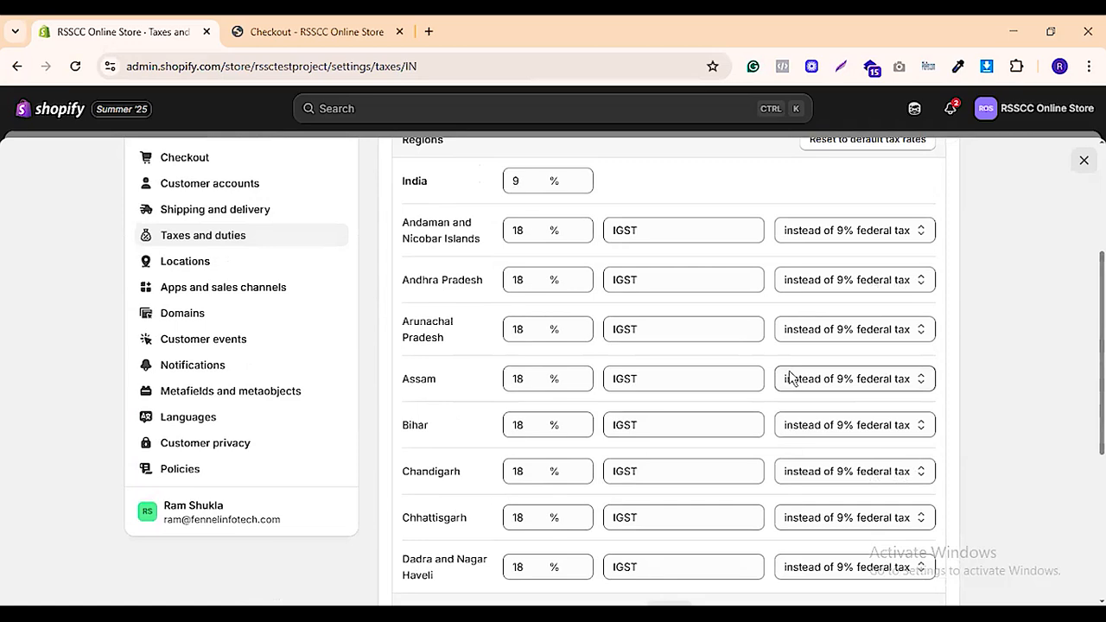
scroll(678, 318, "up", 3)
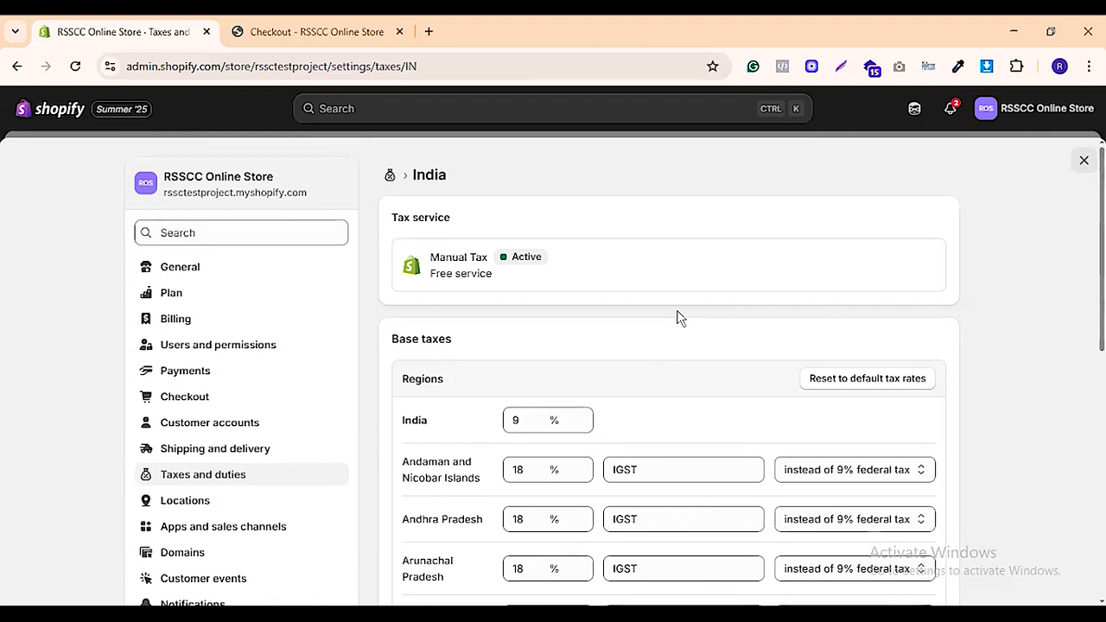
scroll(260, 380, "down", 2)
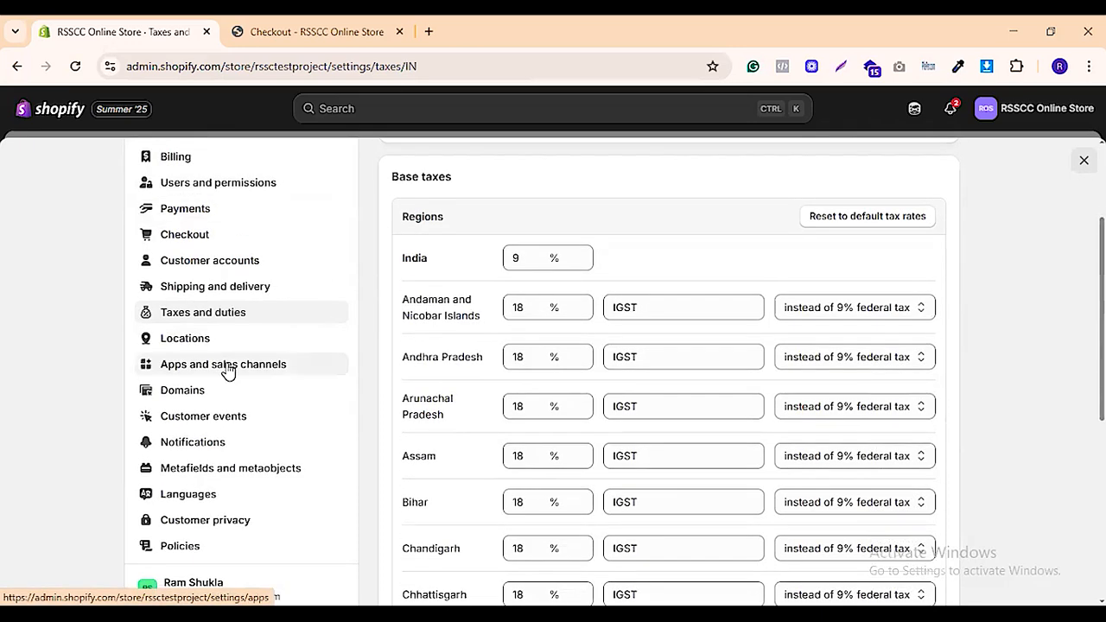
Glance at the Locations settings, and return to Taxes and duties to recheck the tax service and the list of tax regions
left_click(204, 341)
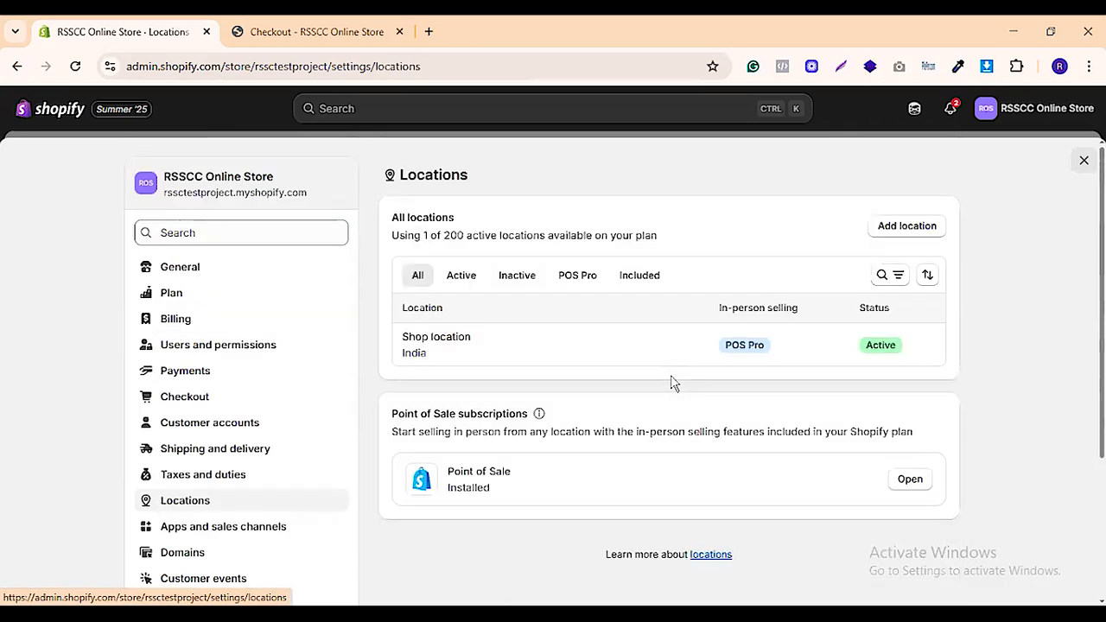
left_click(205, 480)
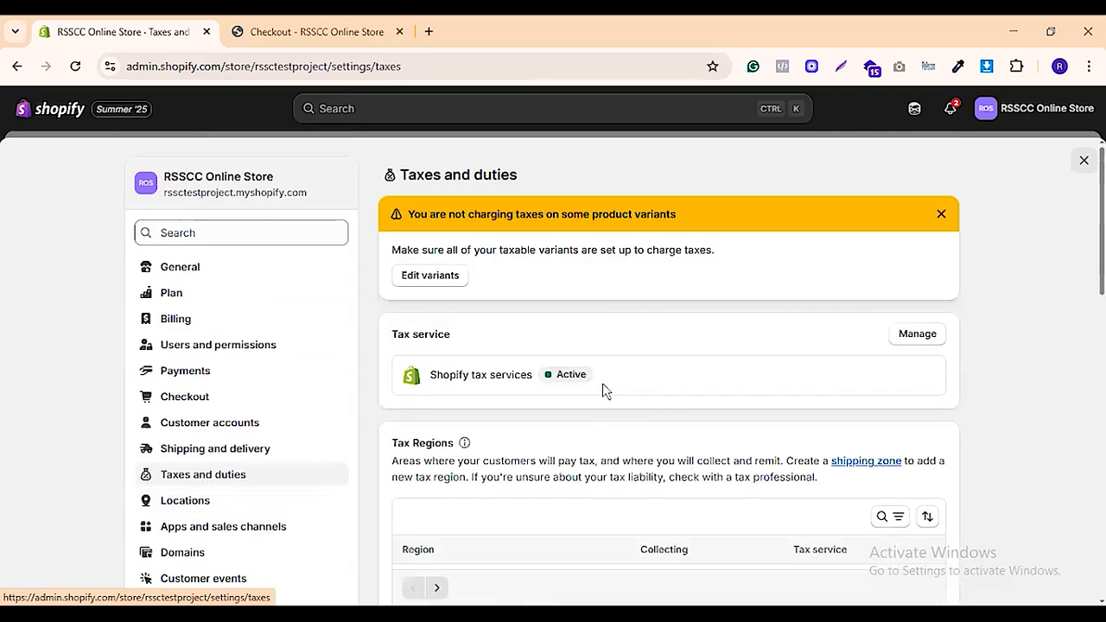
scroll(656, 380, "down", 4)
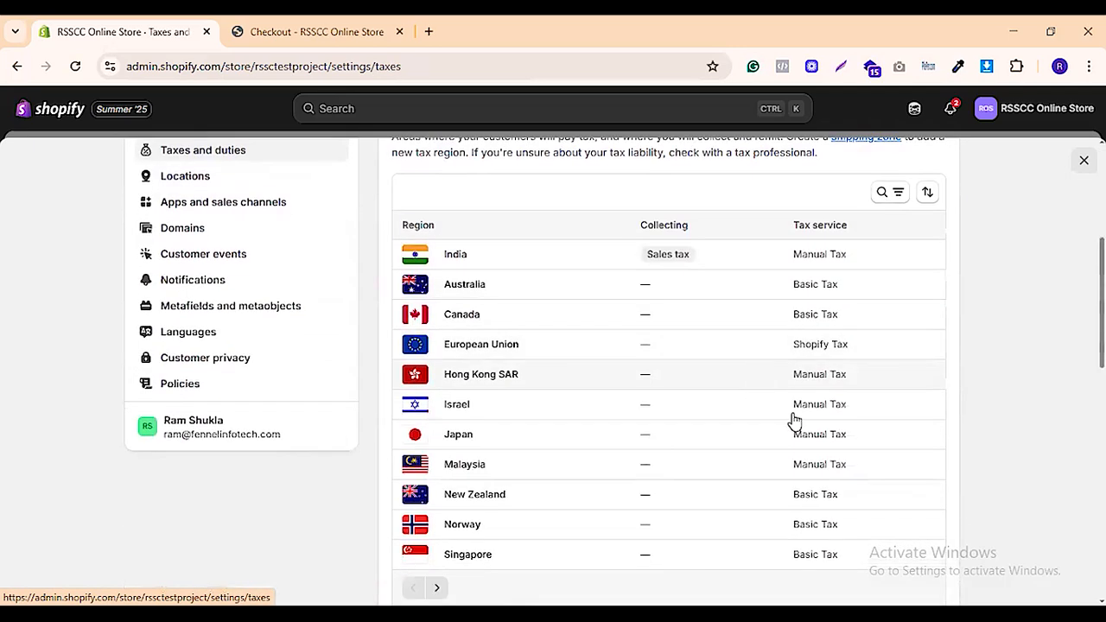
scroll(363, 326, "up", 3)
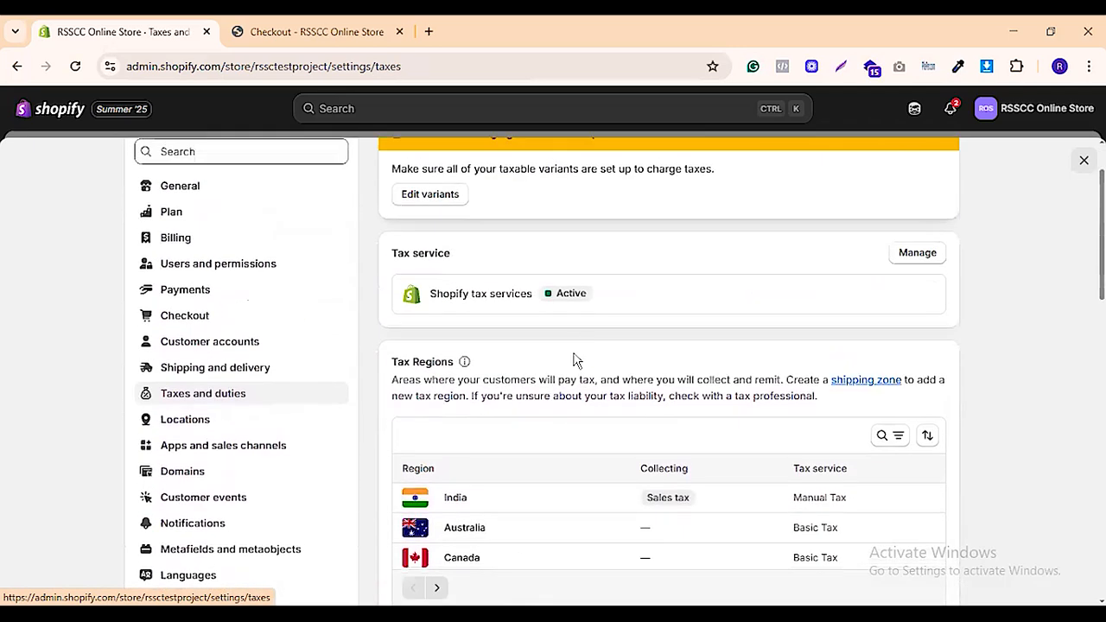
Open the shop location from the Locations settings, look at its name form, and close the form without changes
left_click(201, 425)
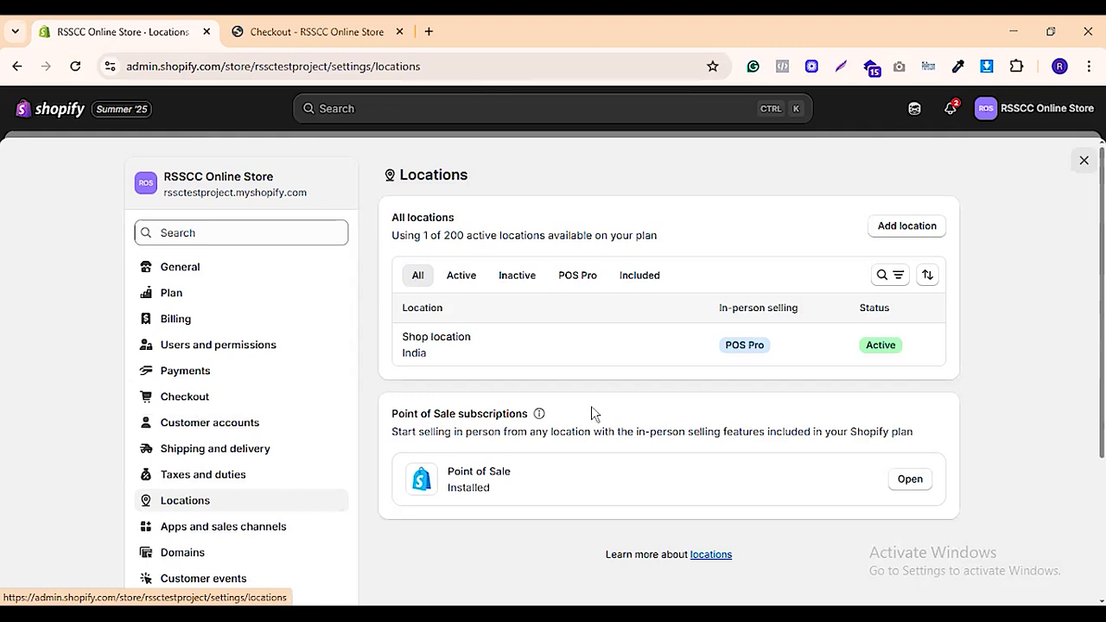
left_click(509, 350)
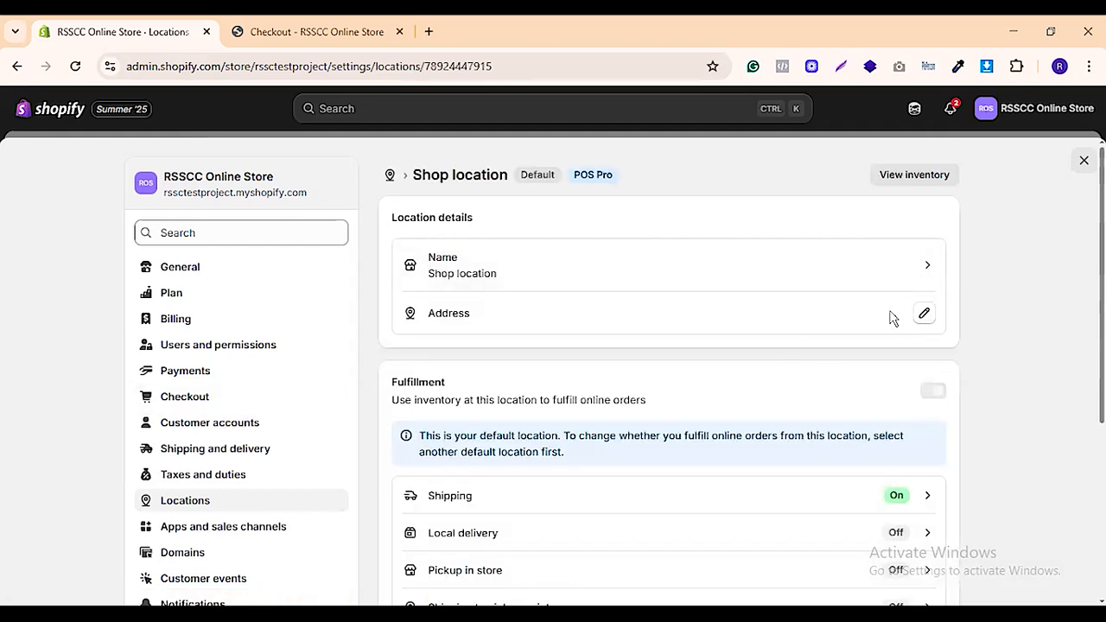
left_click(717, 274)
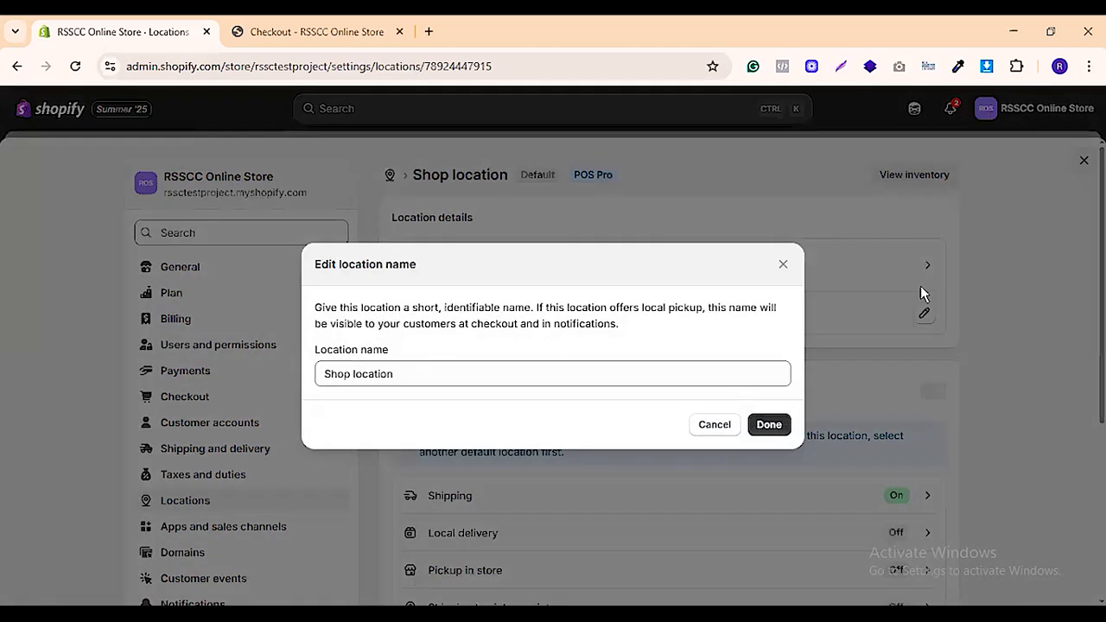
left_click(779, 266)
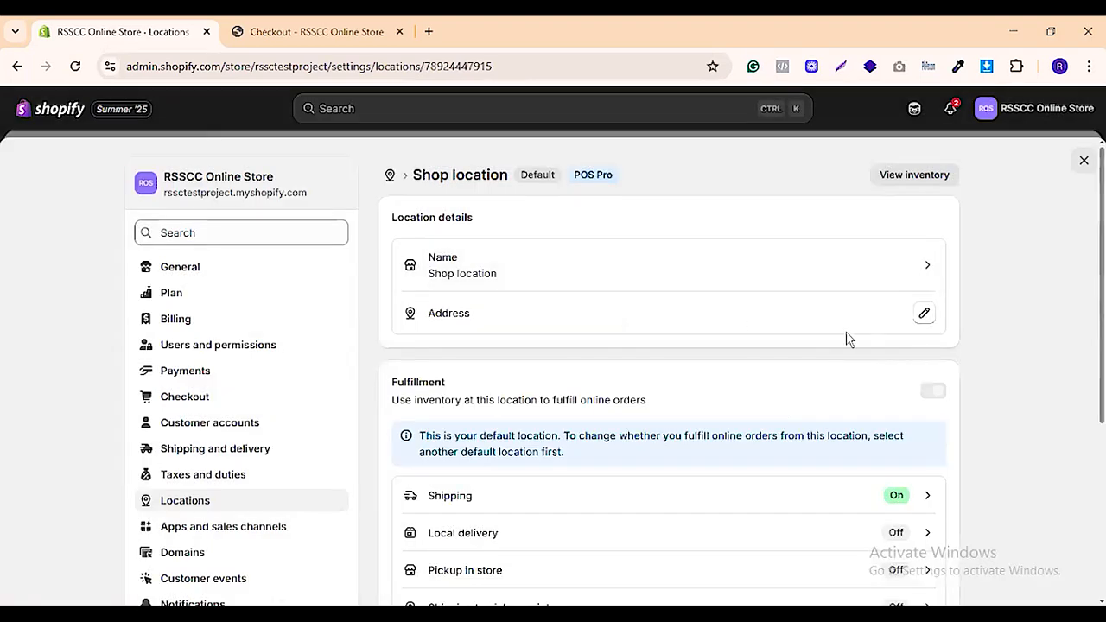
Review the shop location's fulfillment and Point of Sale options, and open its local delivery settings
scroll(734, 331, "down", 4)
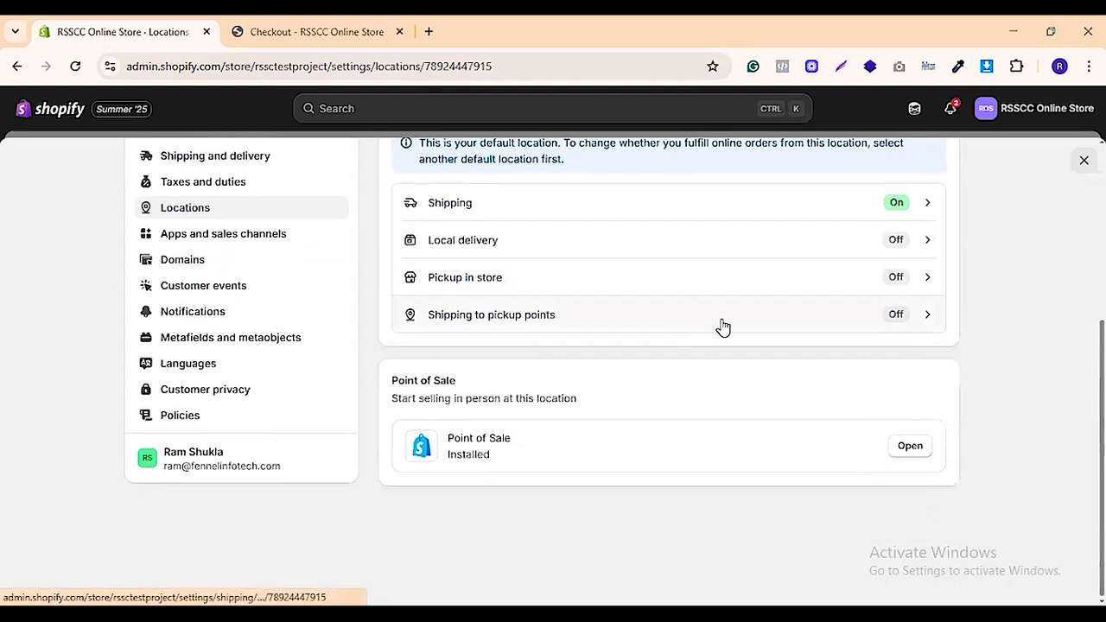
scroll(723, 327, "up", 1)
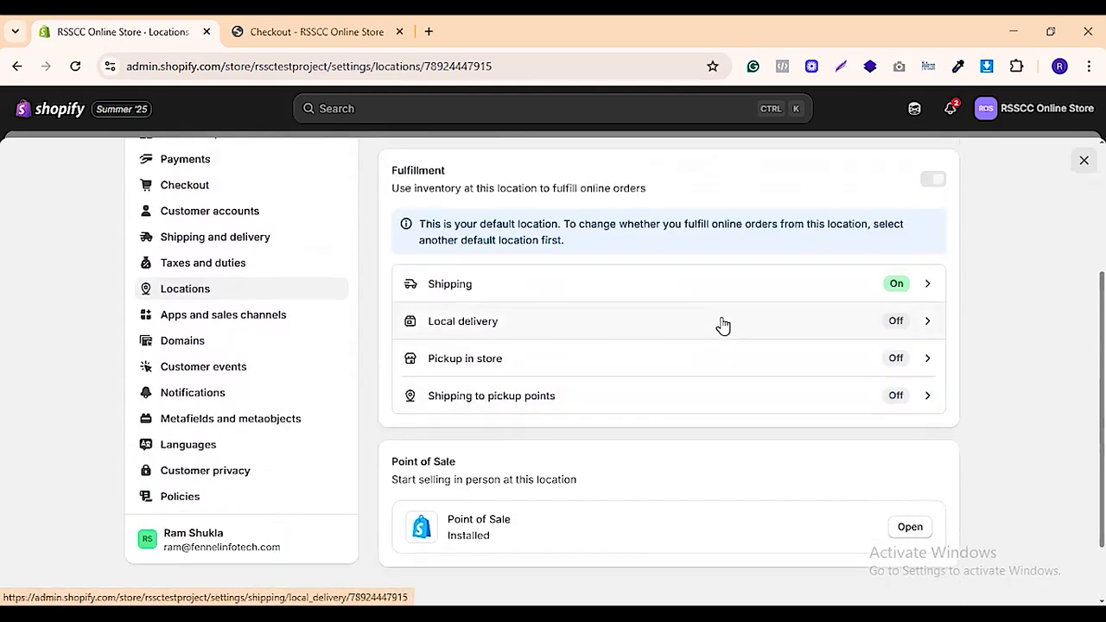
left_click(583, 323)
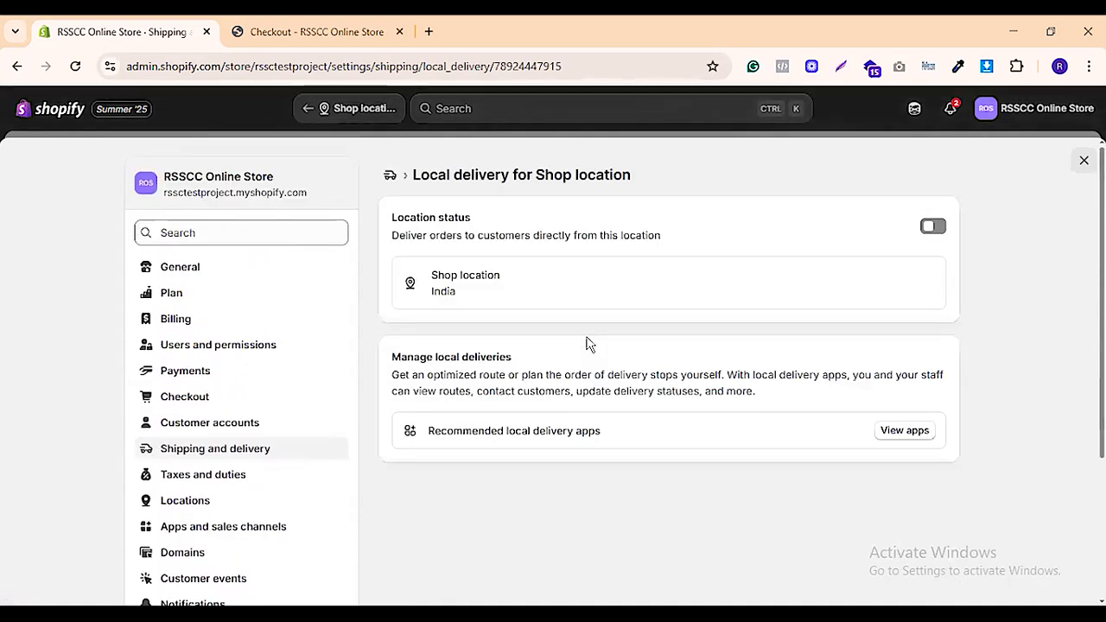
Revisit the Shipping and delivery settings, look over the delivery options and the general shipping rates profile, and go back to Taxes and duties
left_click(249, 455)
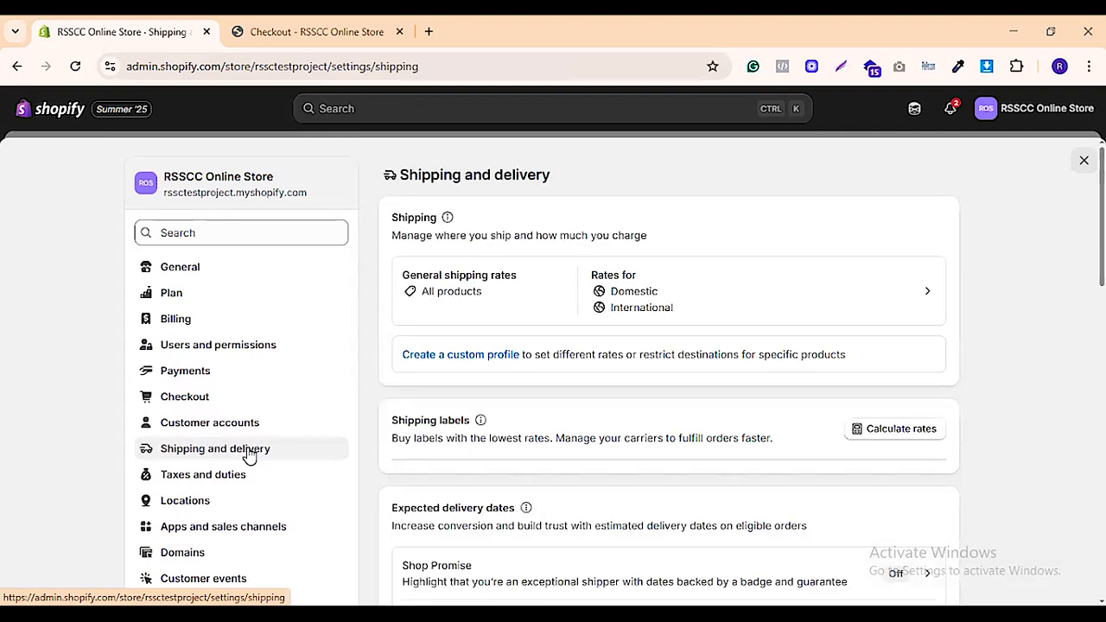
scroll(730, 358, "down", 3)
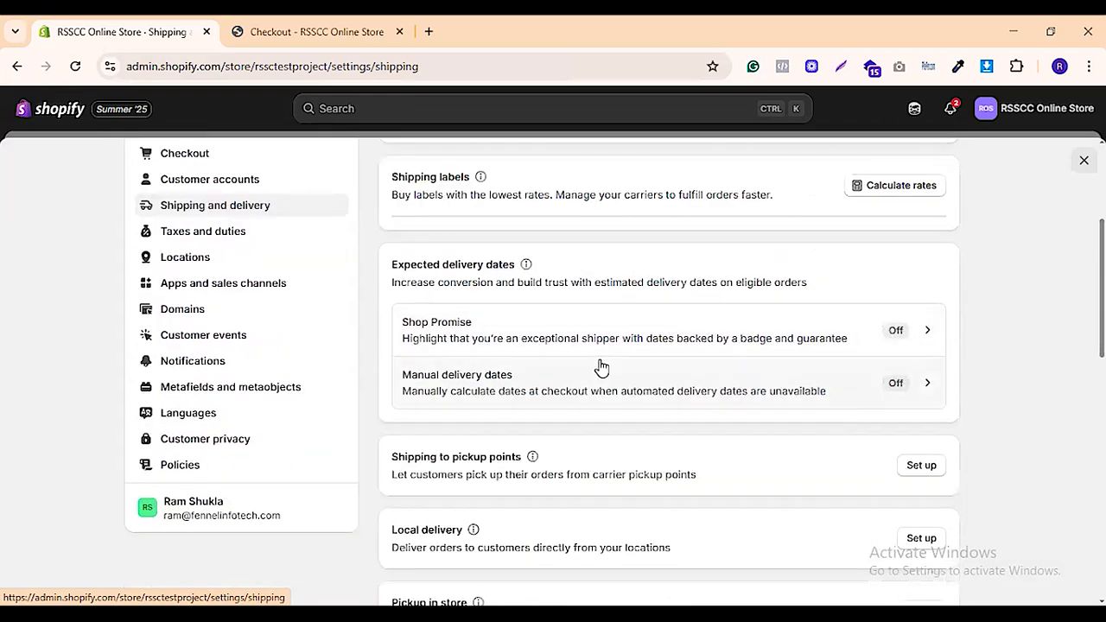
scroll(614, 354, "up", 3)
scroll(622, 302, "down", 2)
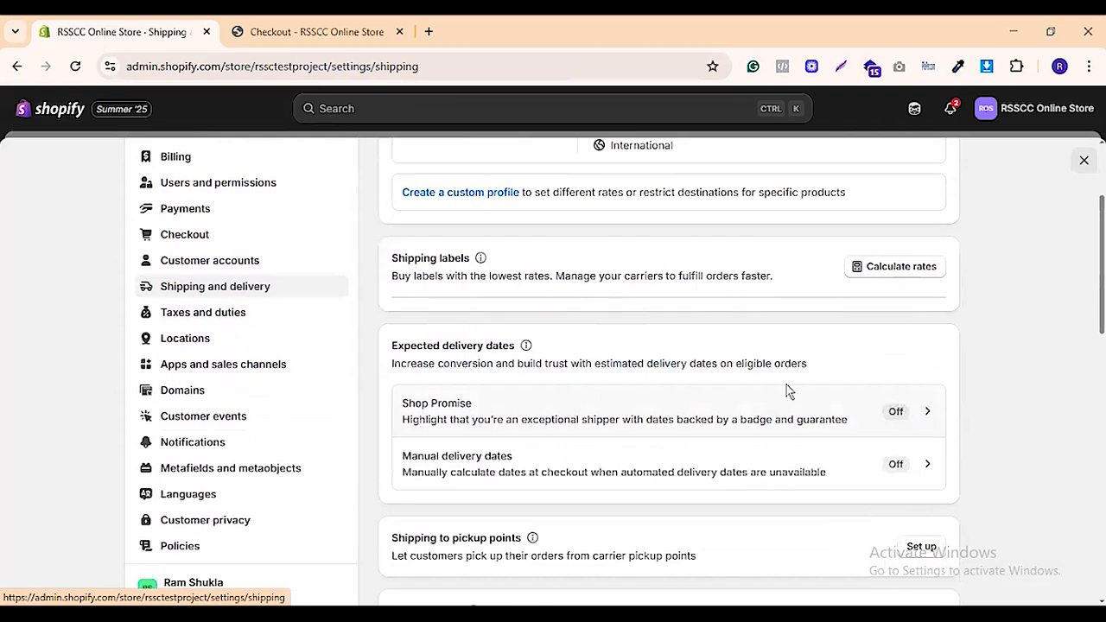
scroll(760, 380, "up", 2)
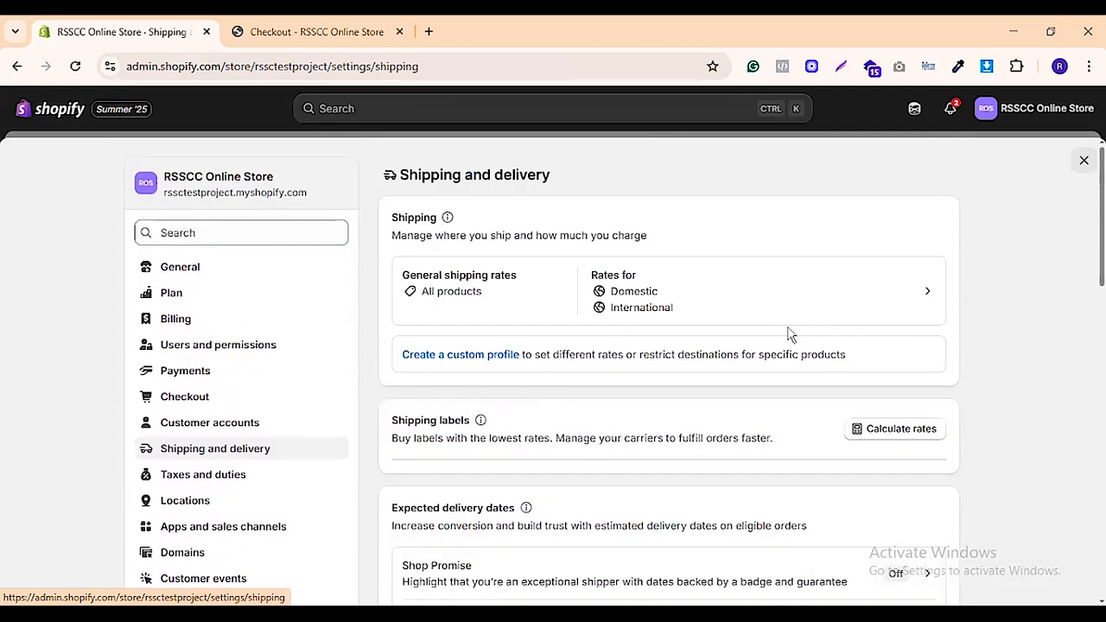
left_click(701, 307)
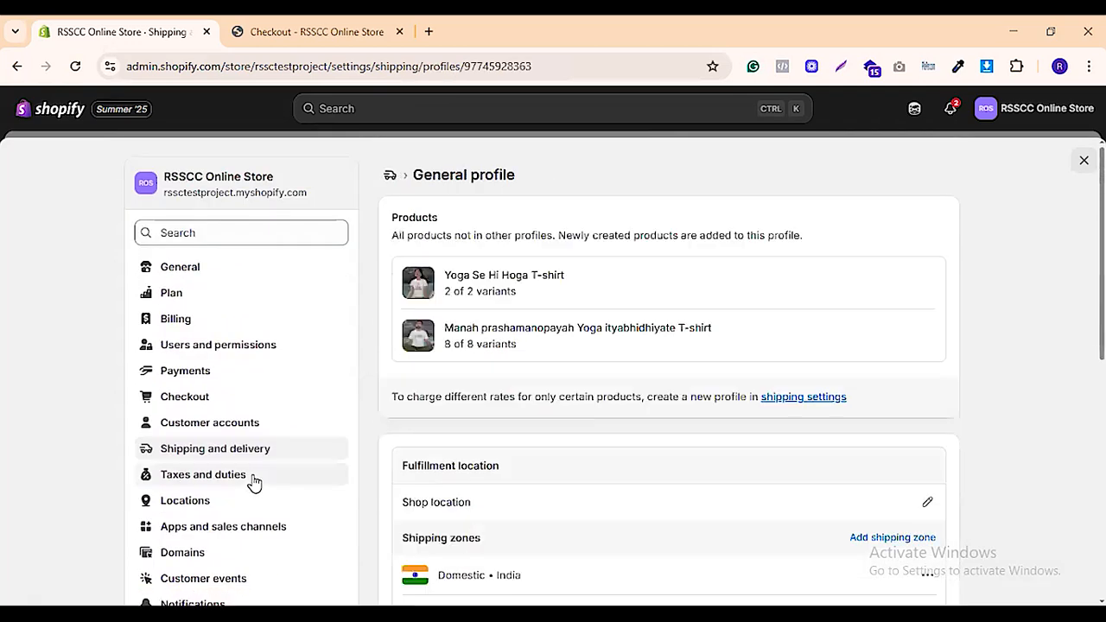
left_click(230, 478)
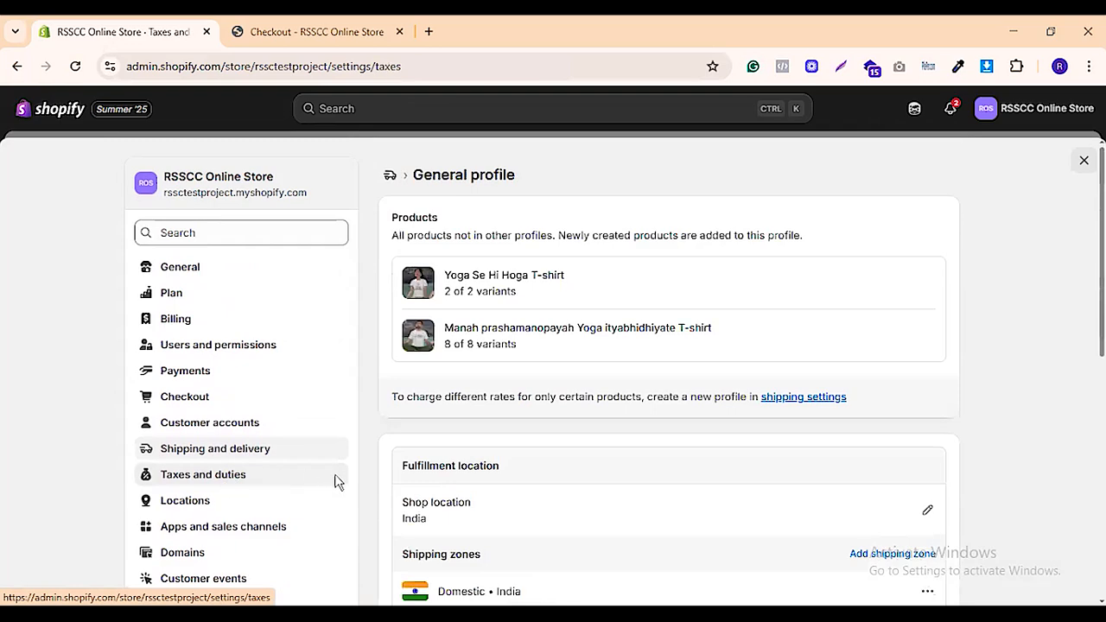
Pass through the Locations settings and open the Apps and sales channels settings to review the installed apps
left_click(197, 506)
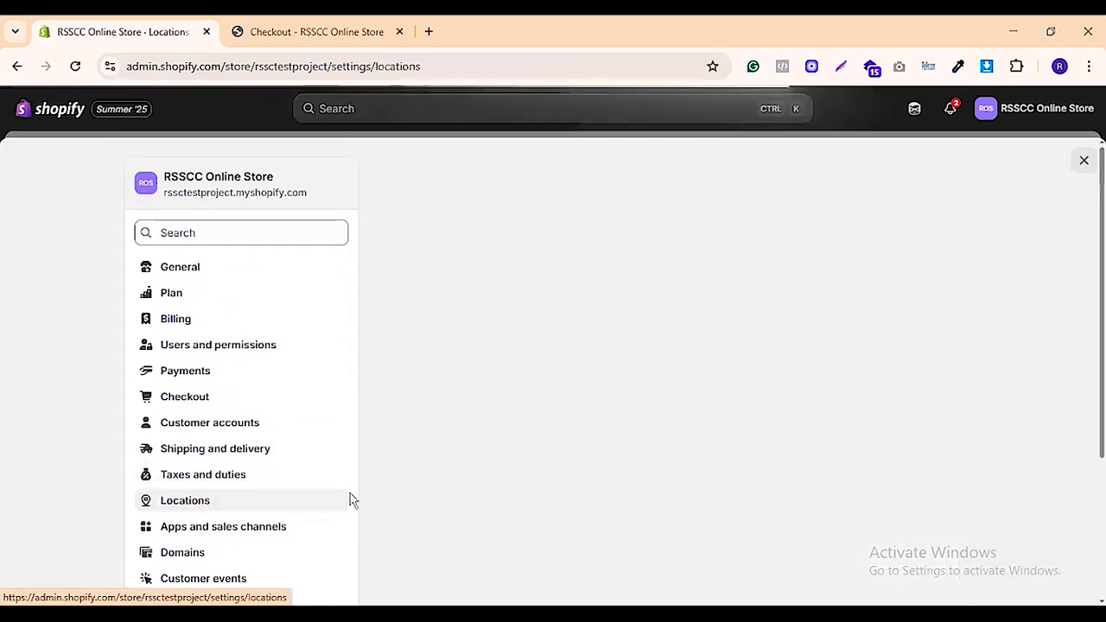
scroll(262, 415, "down", 3)
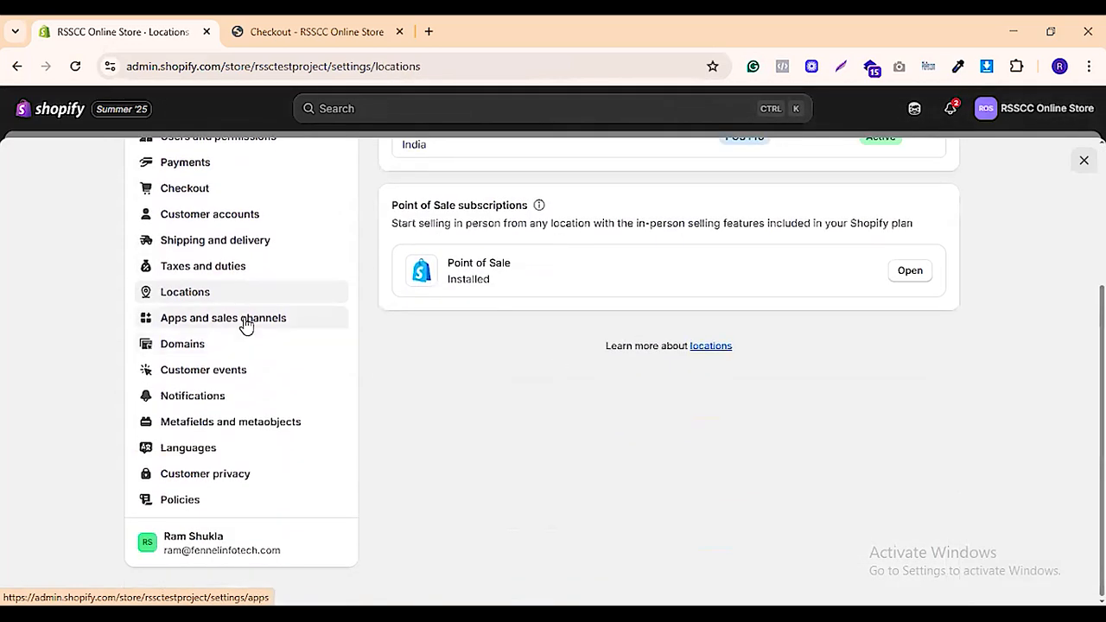
left_click(246, 319)
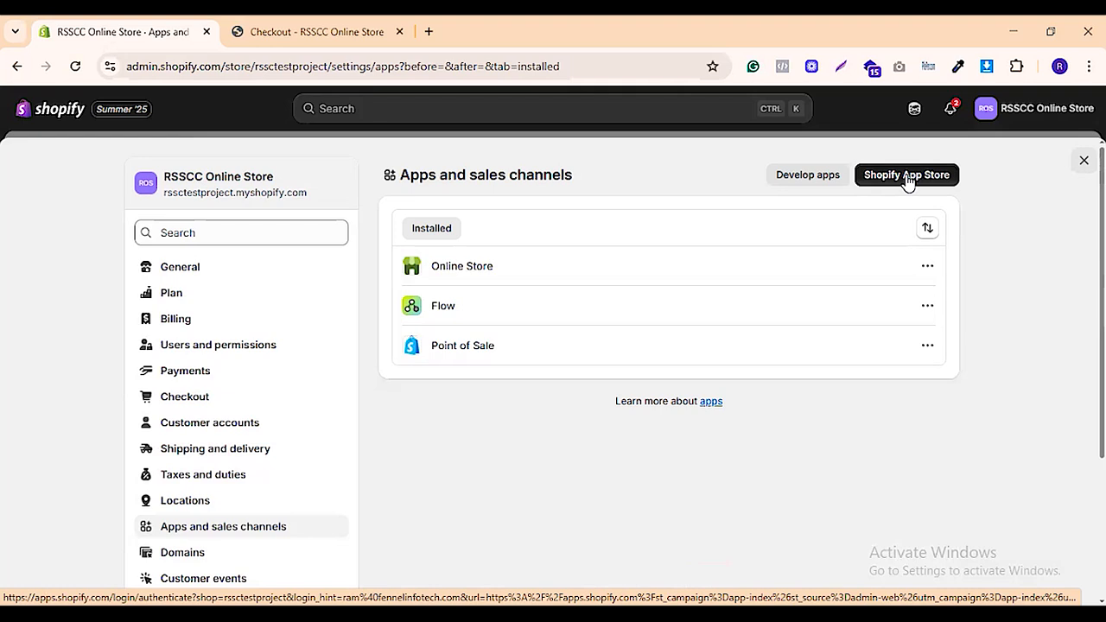
Search Google for "bed sheet" in a new browser tab
left_click(428, 31)
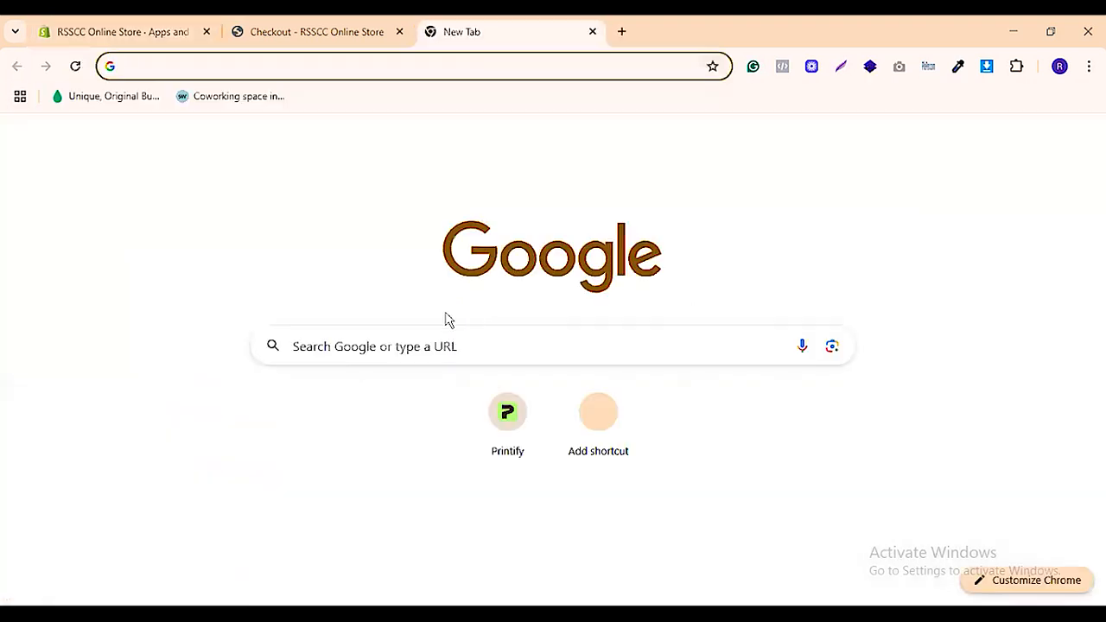
left_click(425, 334)
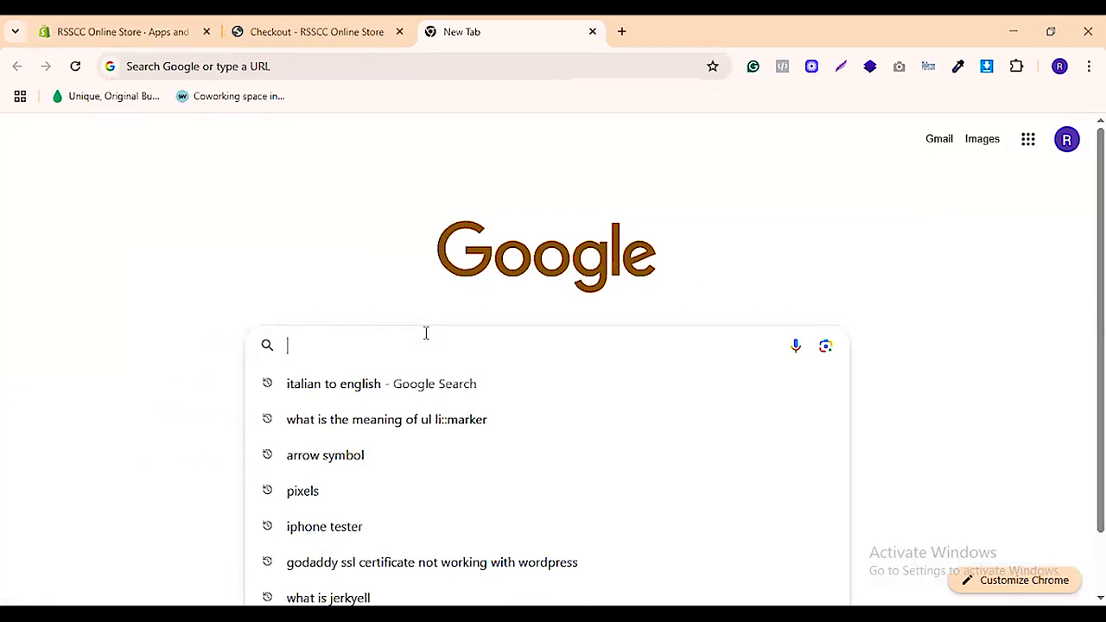
type("bed sheet")
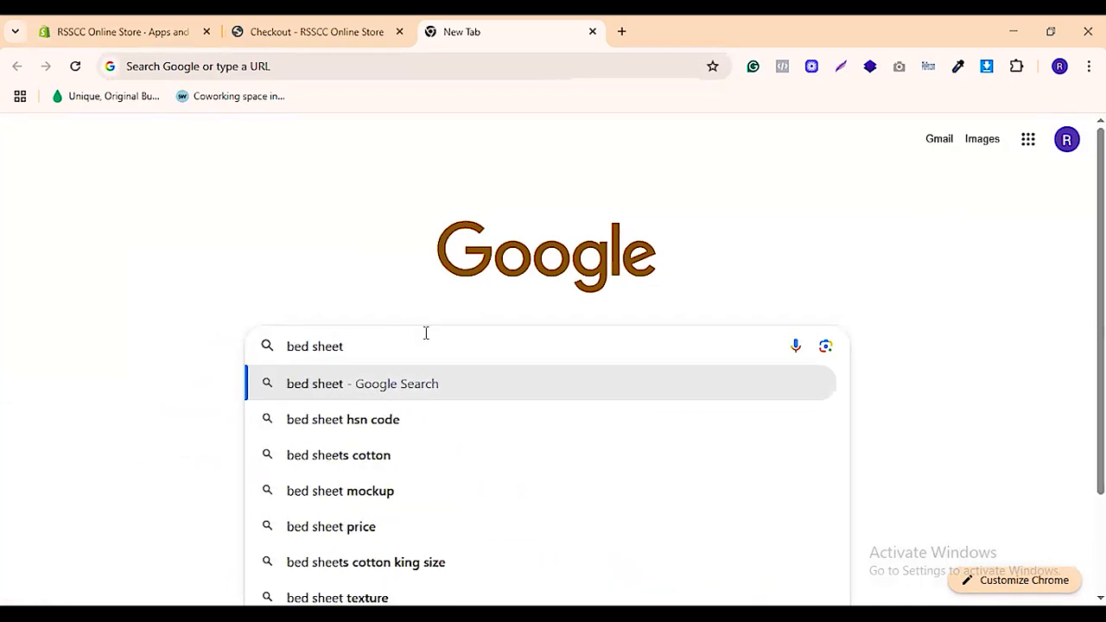
key("Return")
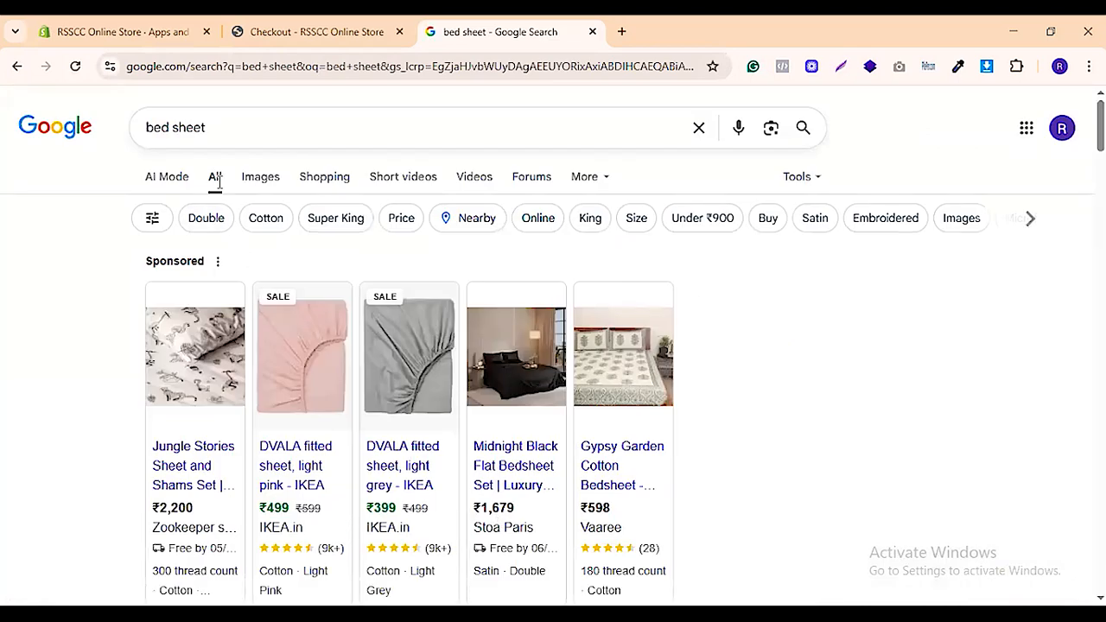
Browse the Google Shopping listings for bed sheets, and return to the Shopify Apps and sales channels settings
left_click(323, 183)
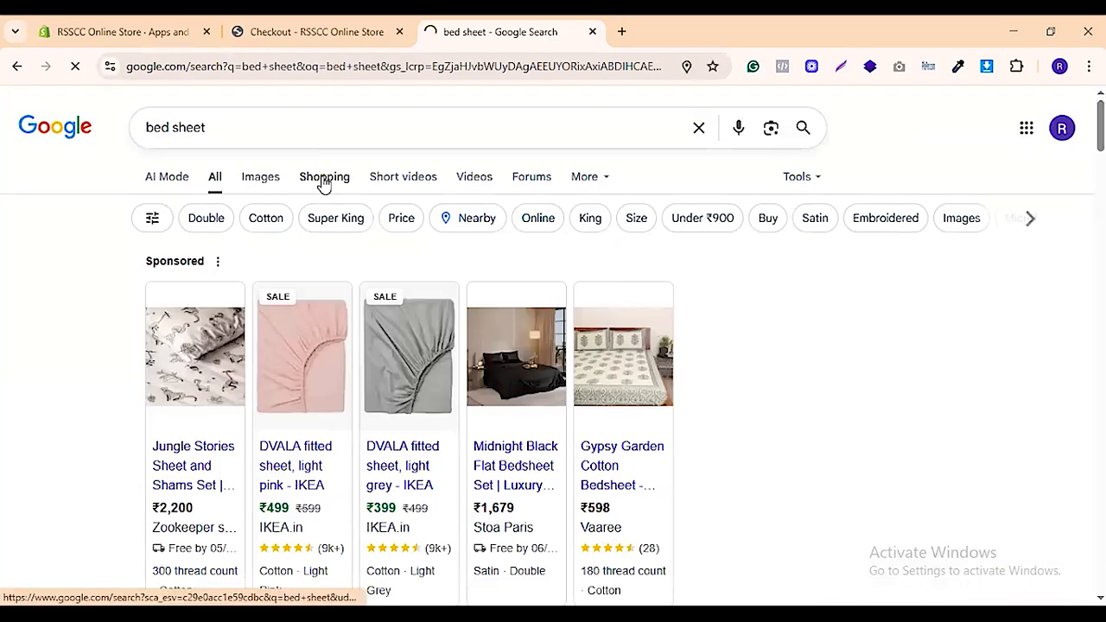
scroll(418, 304, "down", 10)
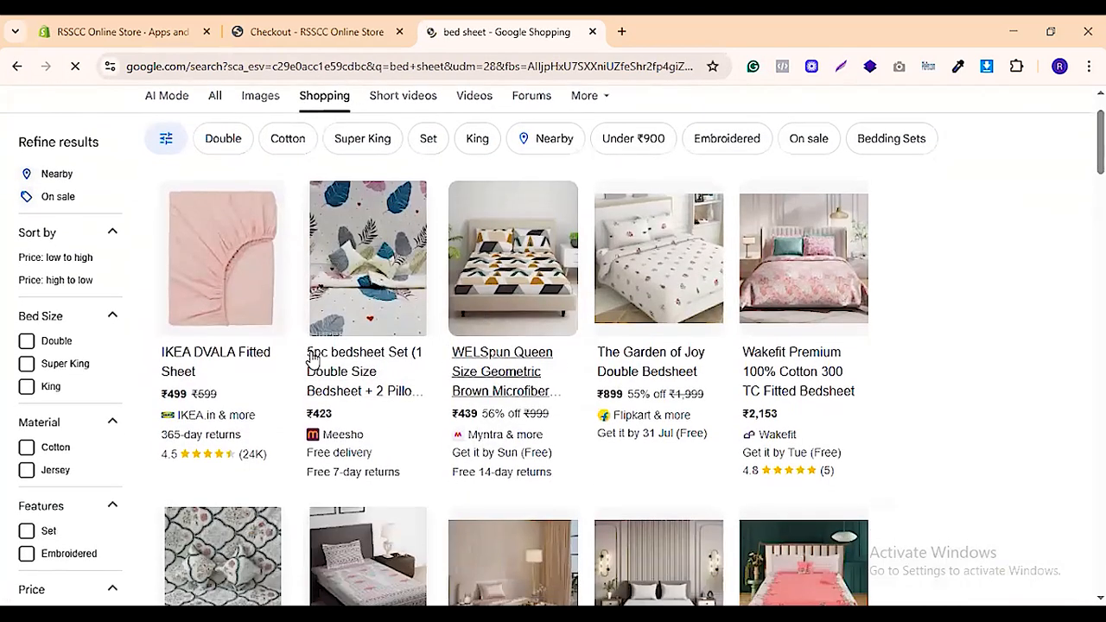
scroll(560, 313, "down", 8)
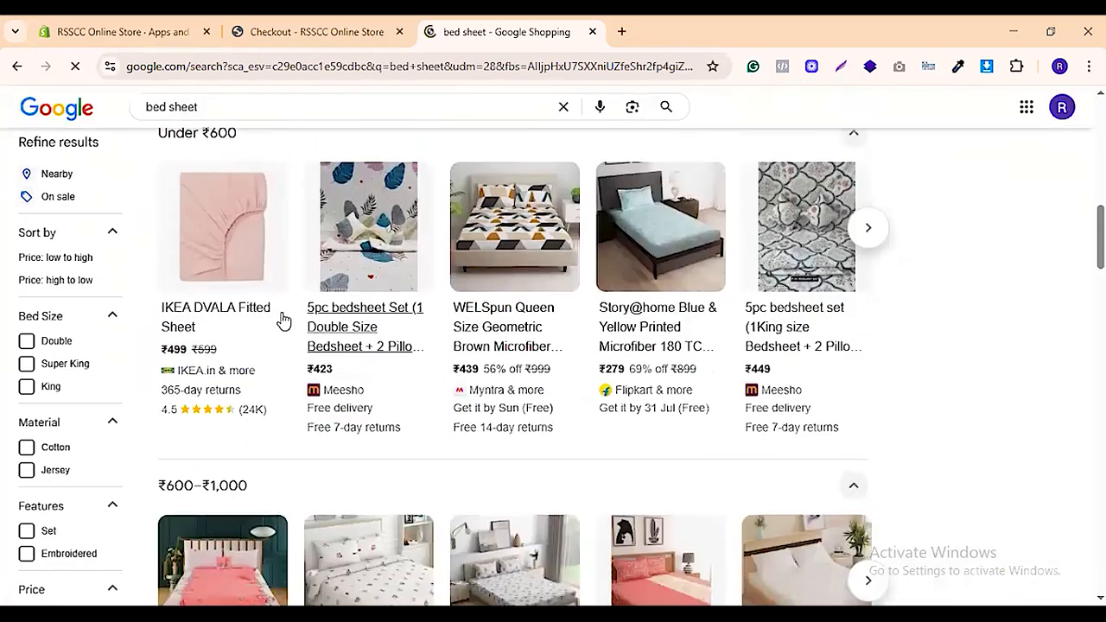
scroll(534, 297, "down", 8)
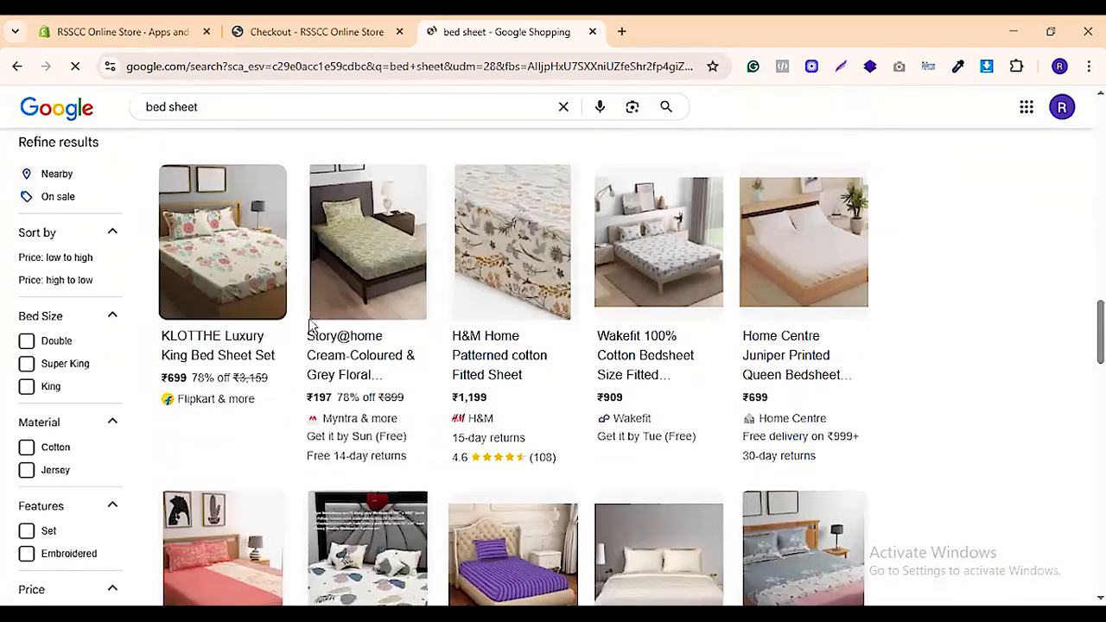
scroll(436, 315, "down", 3)
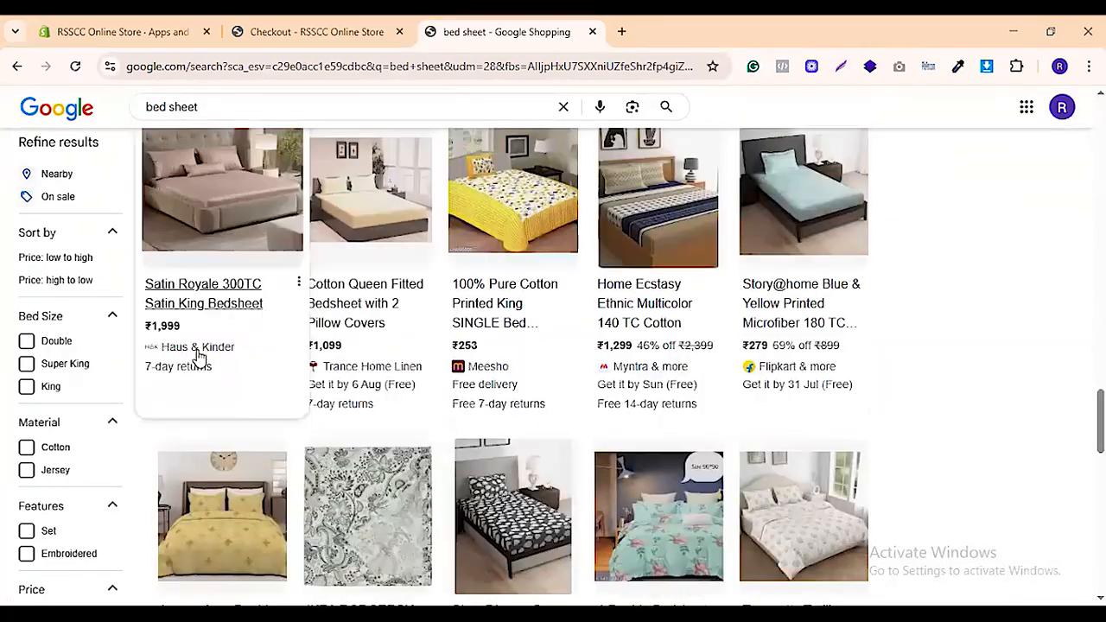
left_click(156, 32)
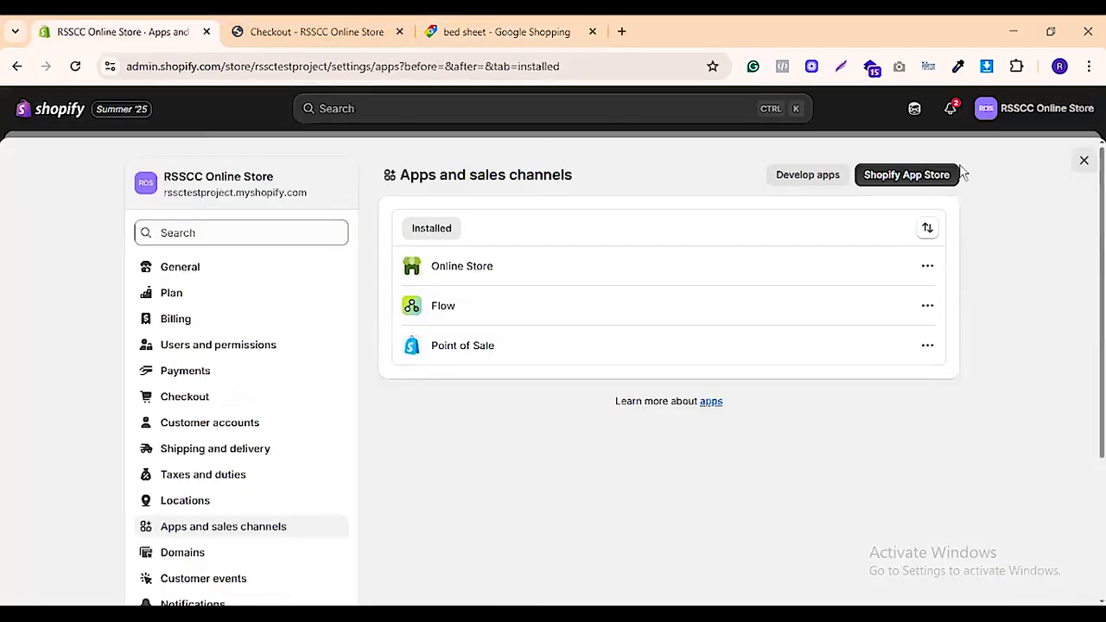
Open the Shopify App Store and search it for "google shopping"
left_click(911, 177)
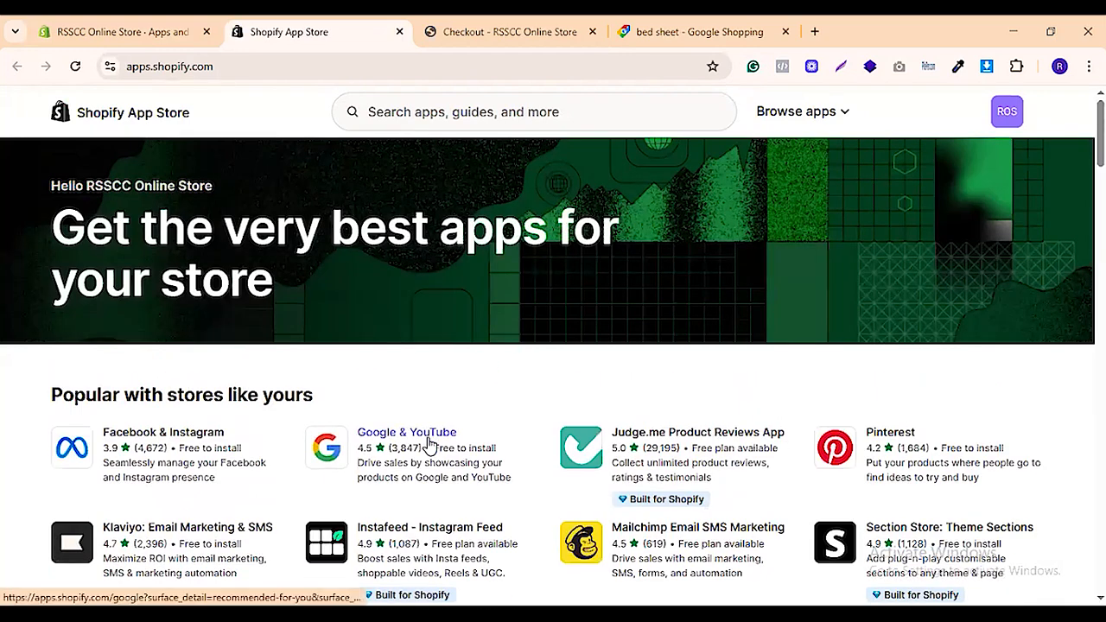
left_click(473, 109)
type("google shoppin")
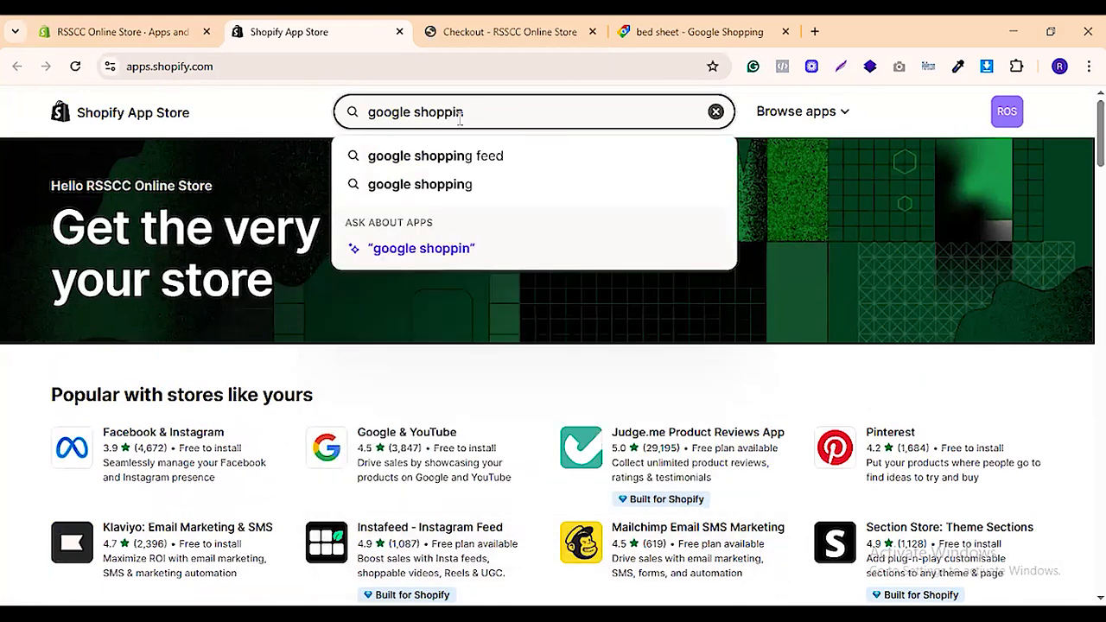
left_click(467, 182)
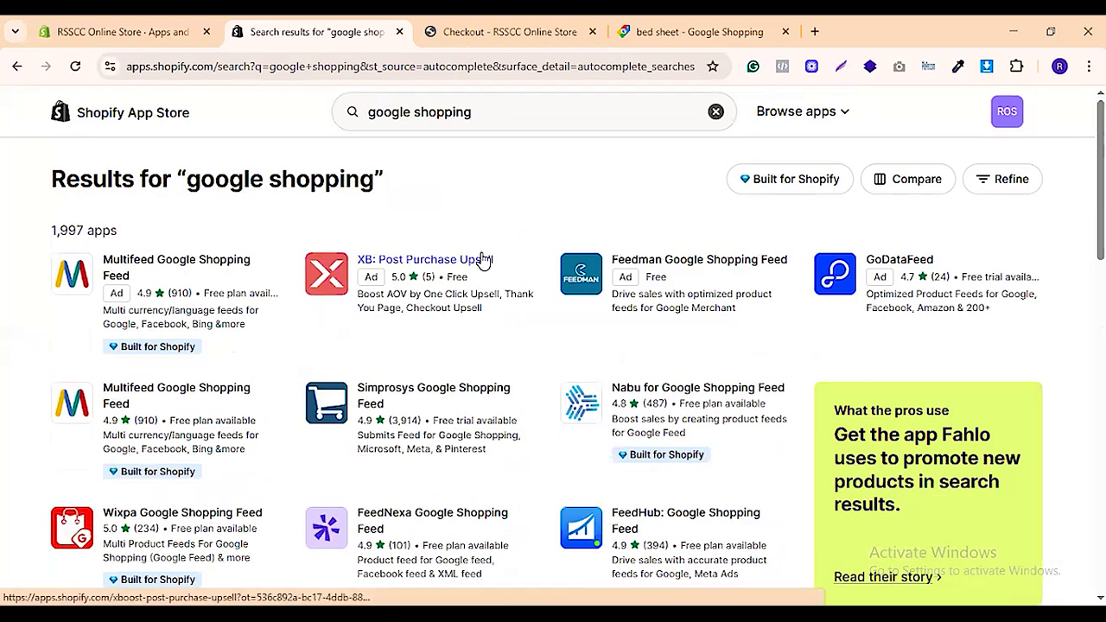
left_click(120, 31)
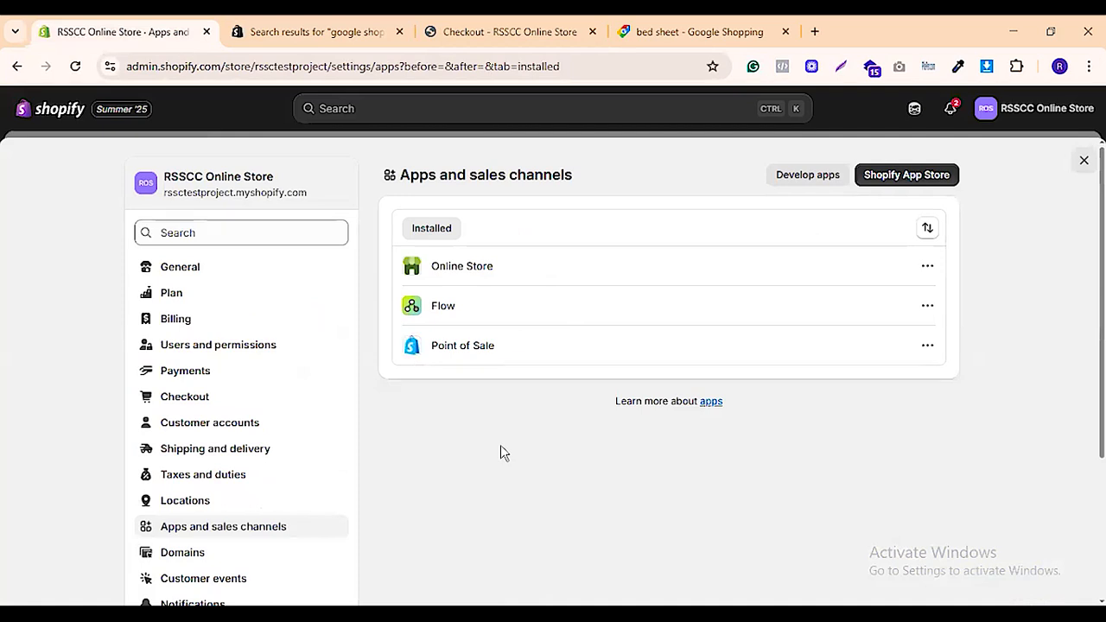
scroll(173, 354, "down", 1)
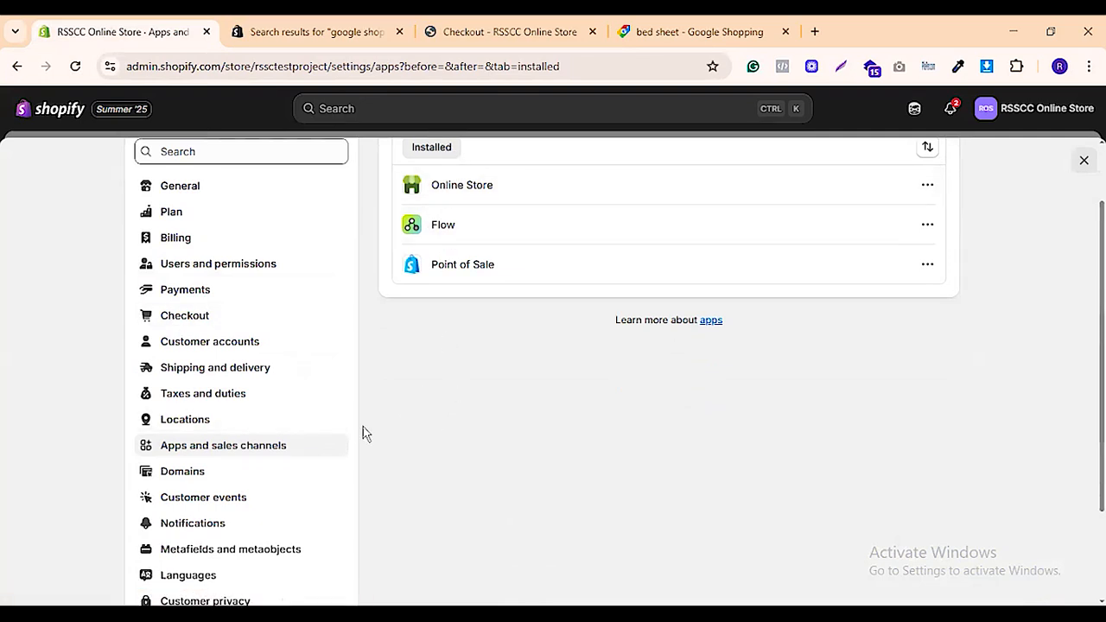
left_click(234, 474)
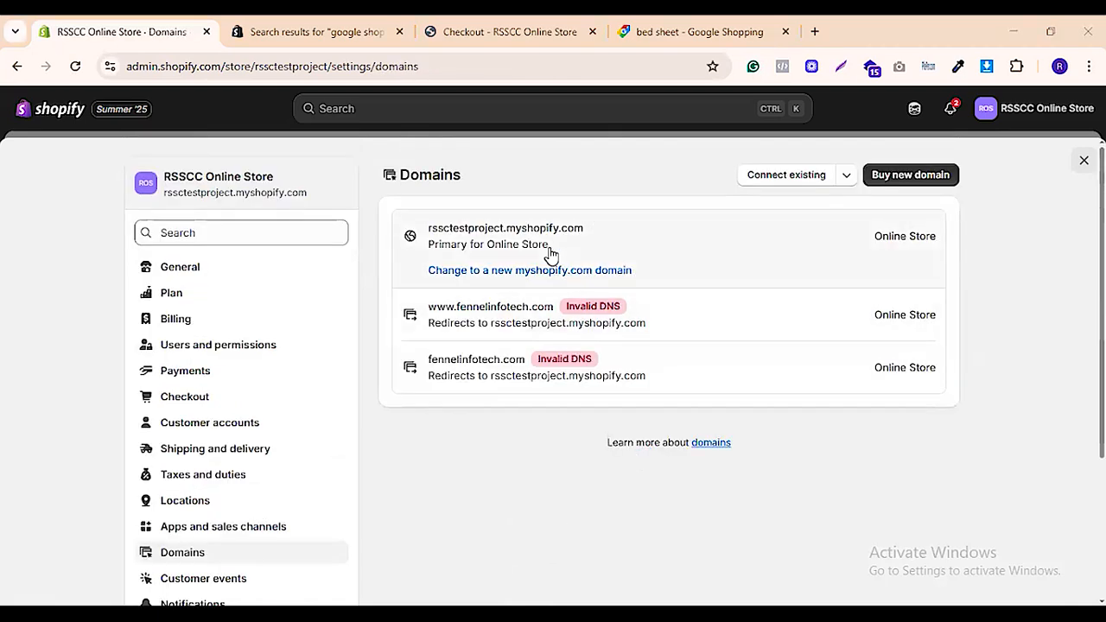
left_click(669, 328)
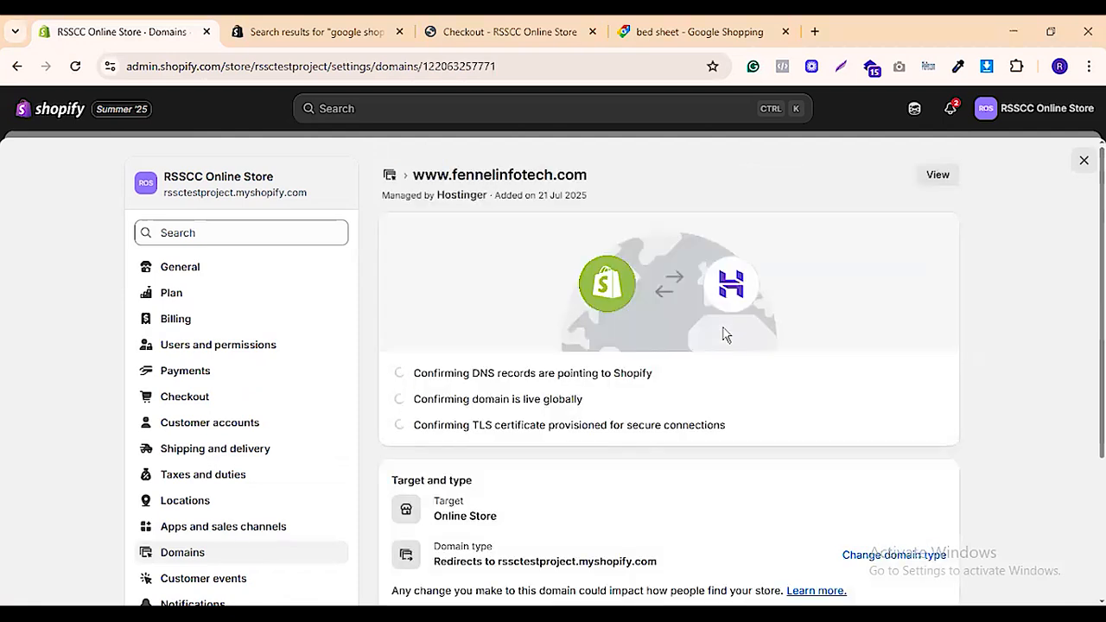
scroll(751, 347, "down", 3)
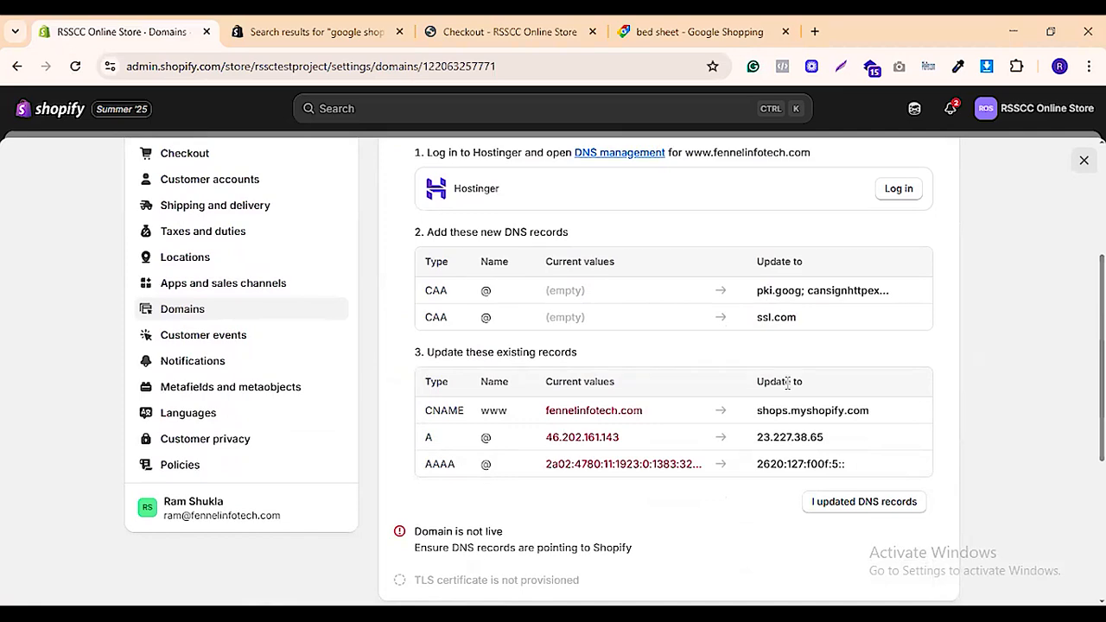
scroll(661, 363, "up", 3)
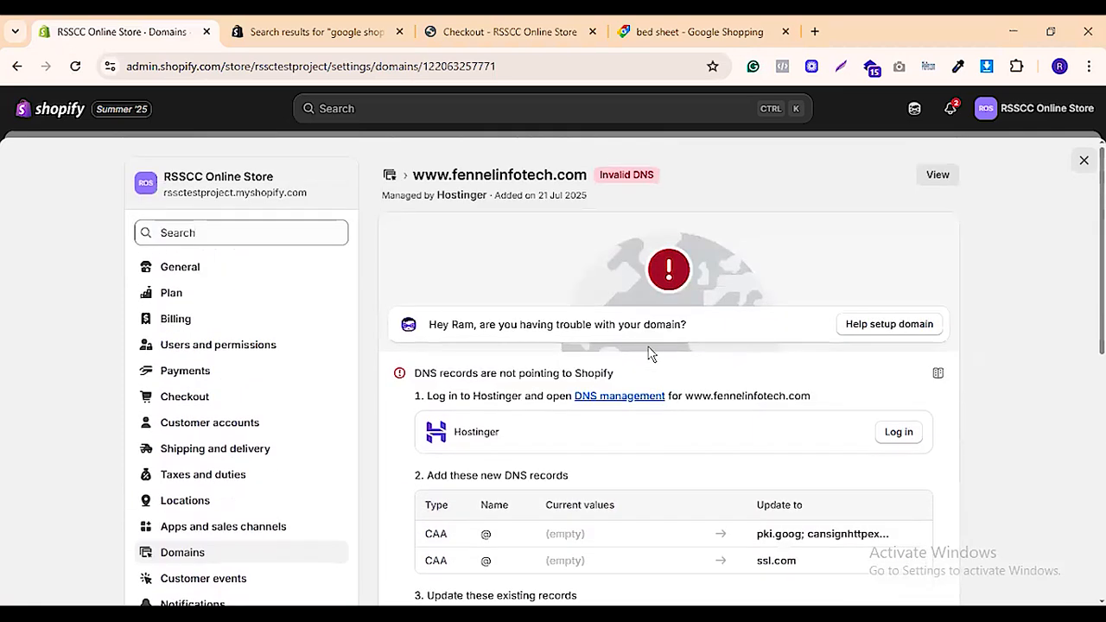
Open the Customer events settings and look through the pixel management options
scroll(691, 361, "down", 4)
left_click(206, 256)
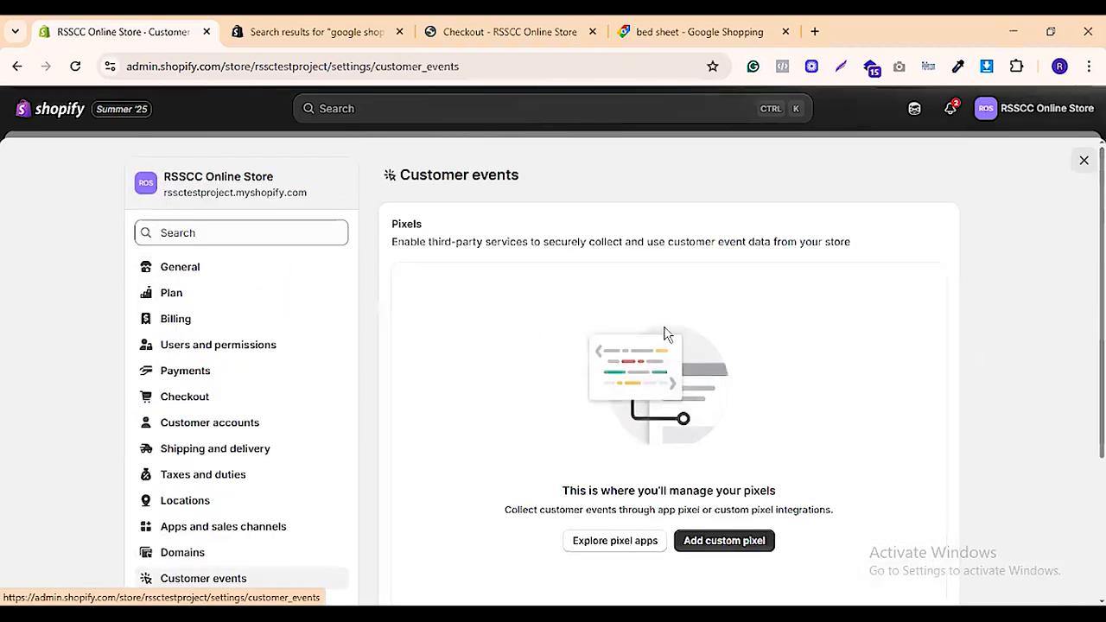
scroll(751, 279, "down", 3)
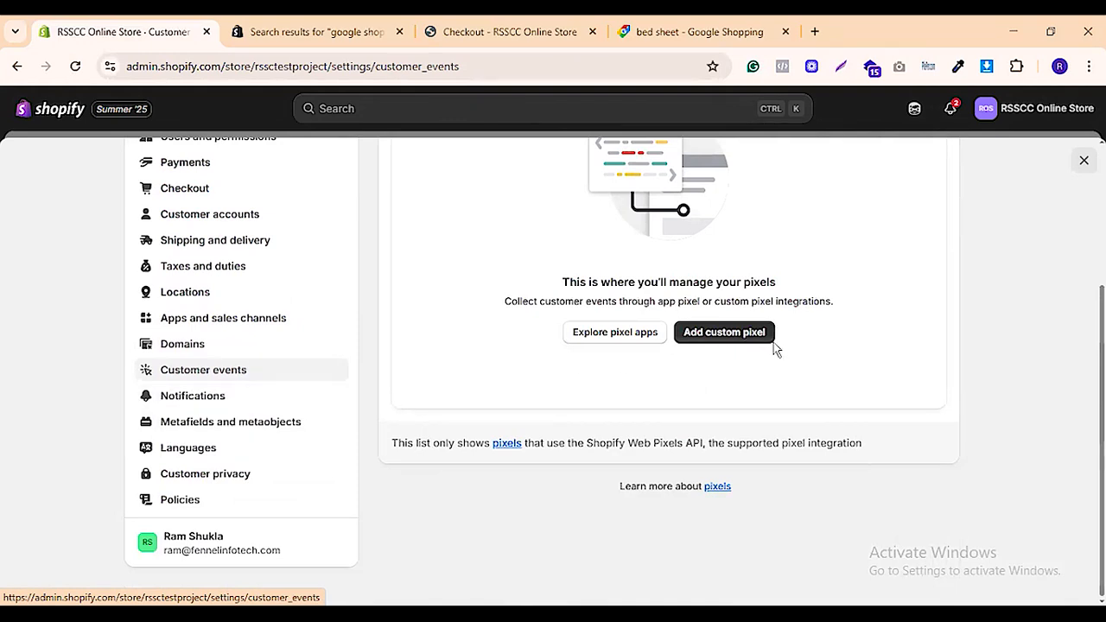
Open the Shipping confirmation template under the customer notifications and review its email preview
left_click(213, 402)
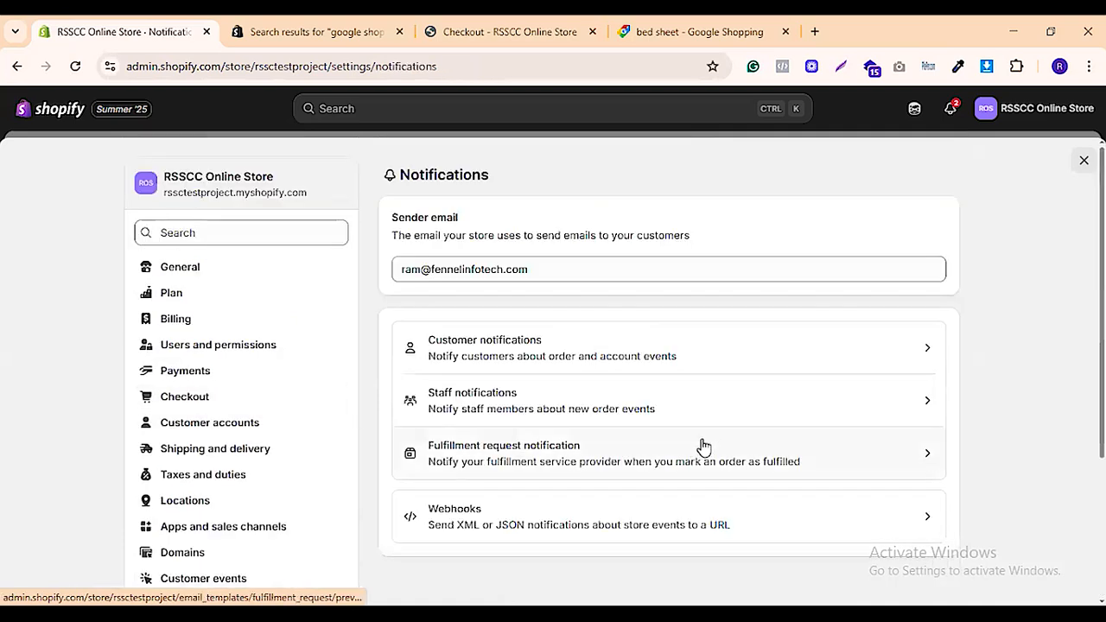
left_click(586, 354)
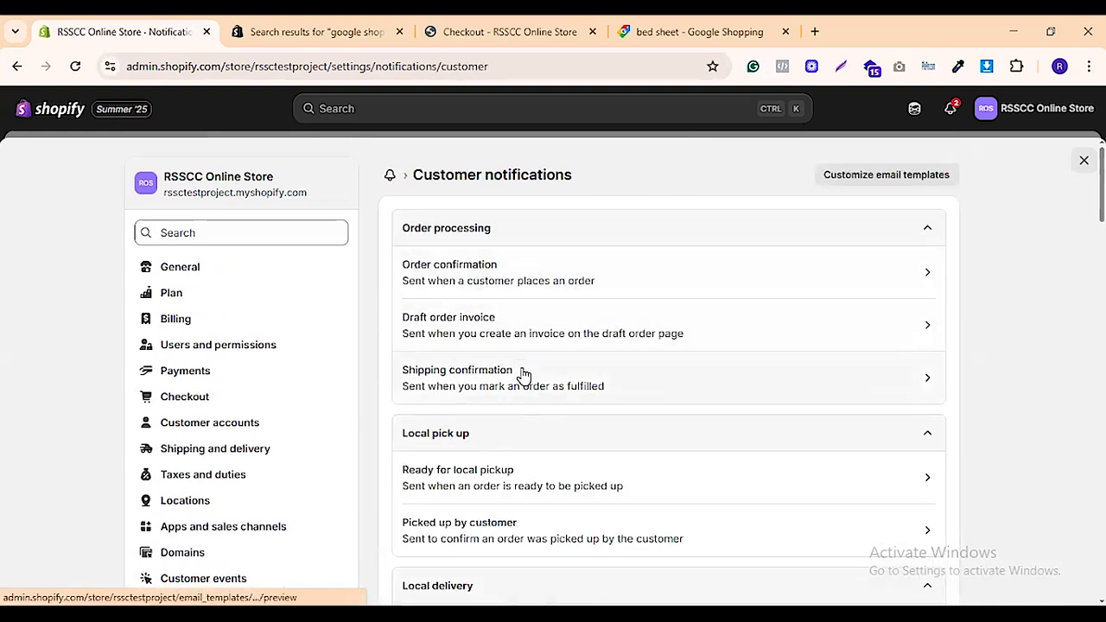
scroll(527, 380, "down", 1)
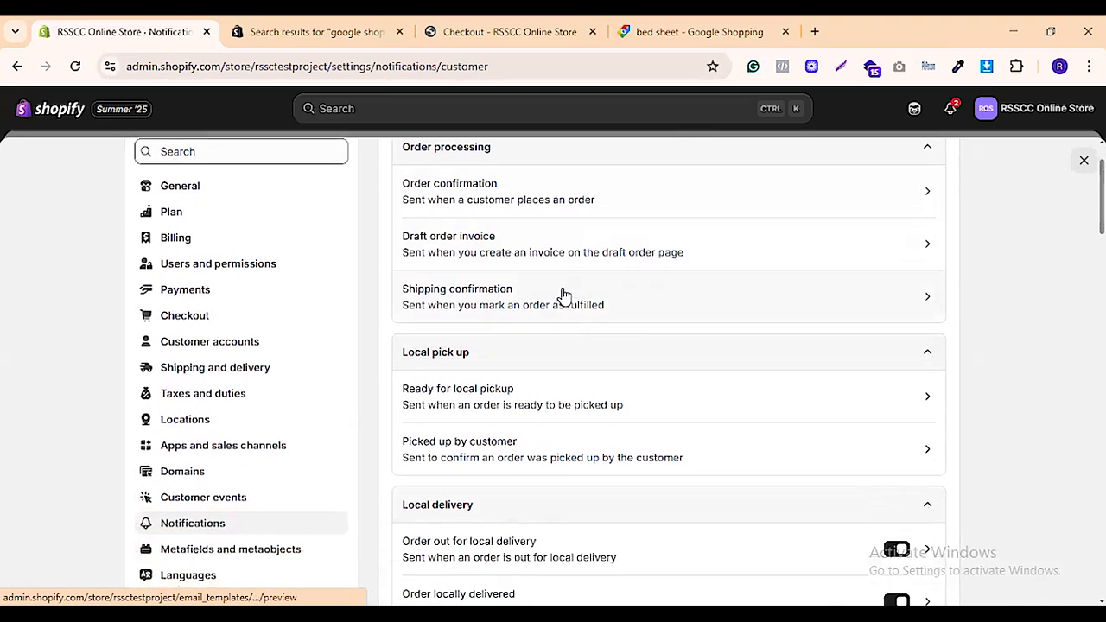
left_click(587, 307)
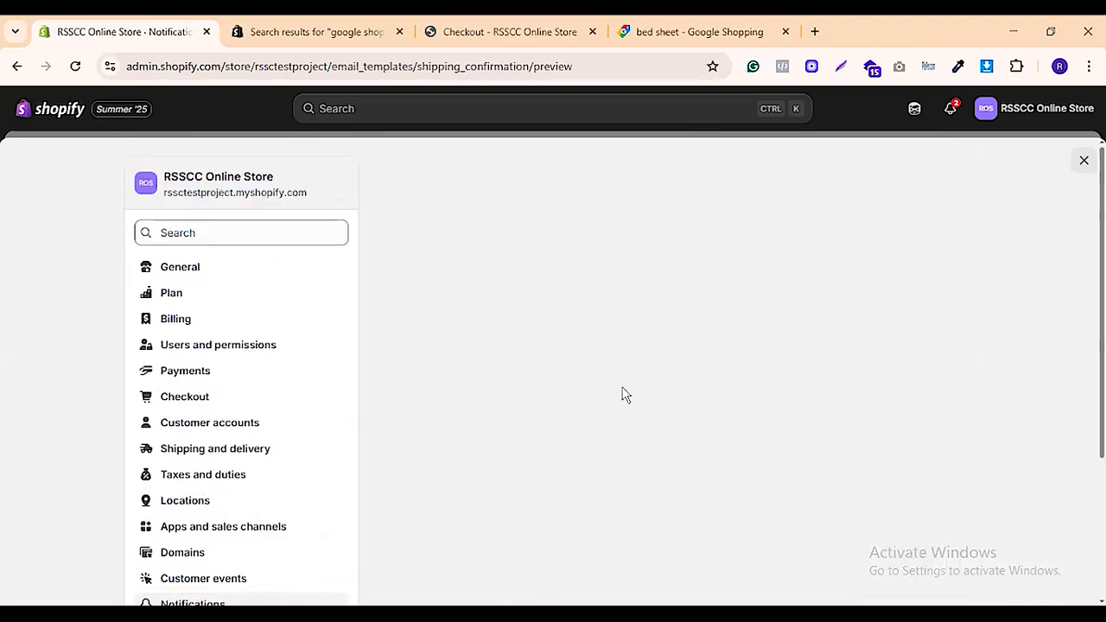
scroll(775, 274, "down", 6)
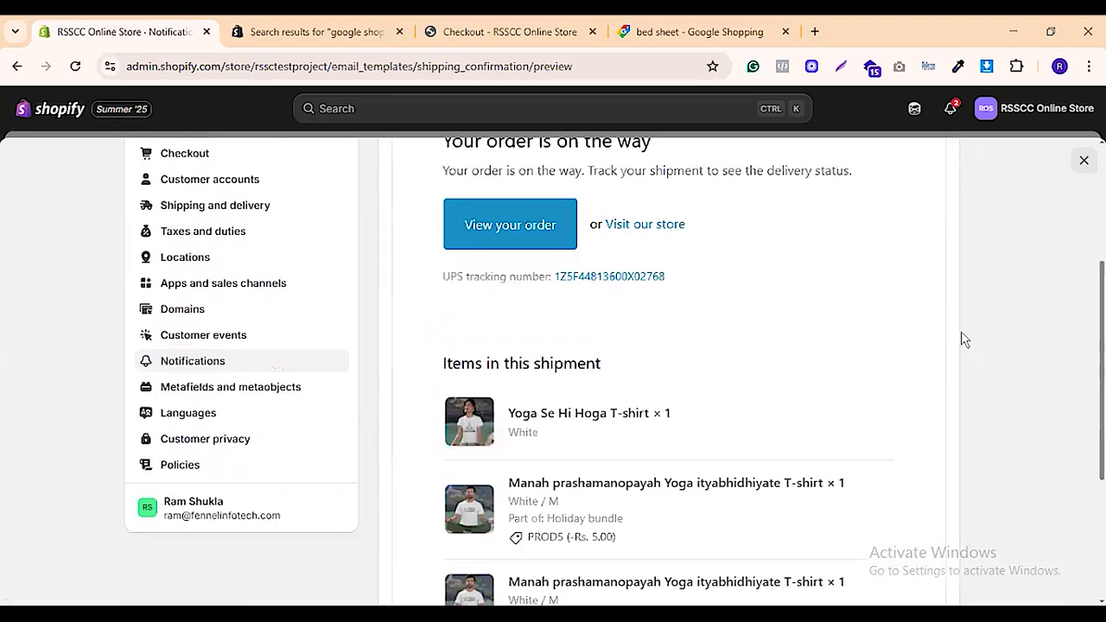
scroll(686, 320, "up", 6)
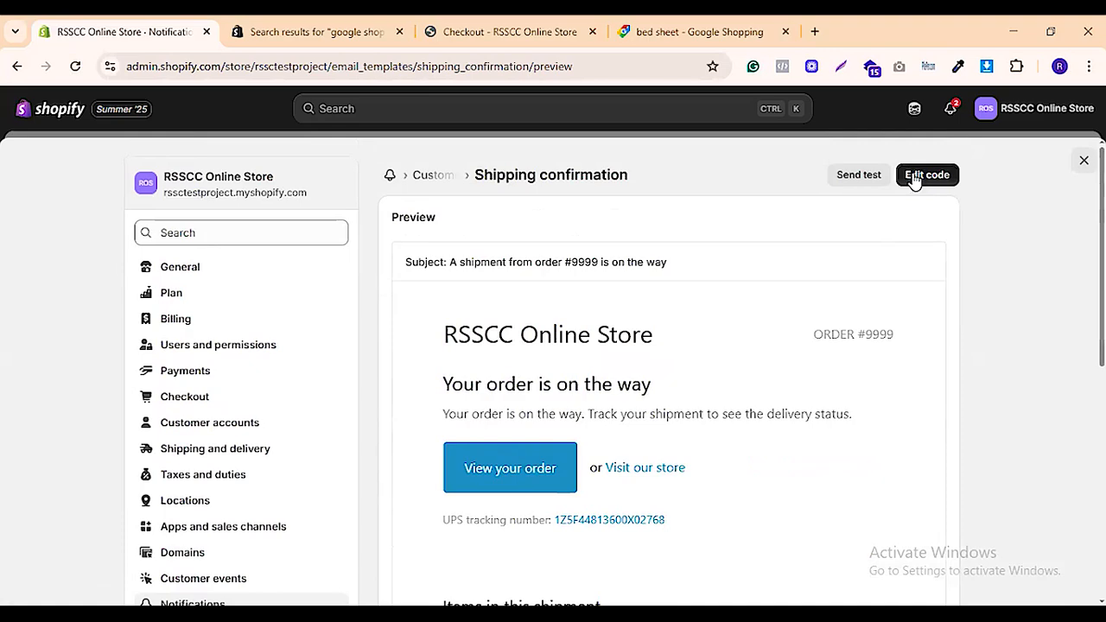
Go back to the main Notifications settings and review the sender email, notification categories and webhooks
scroll(215, 383, "down", 3)
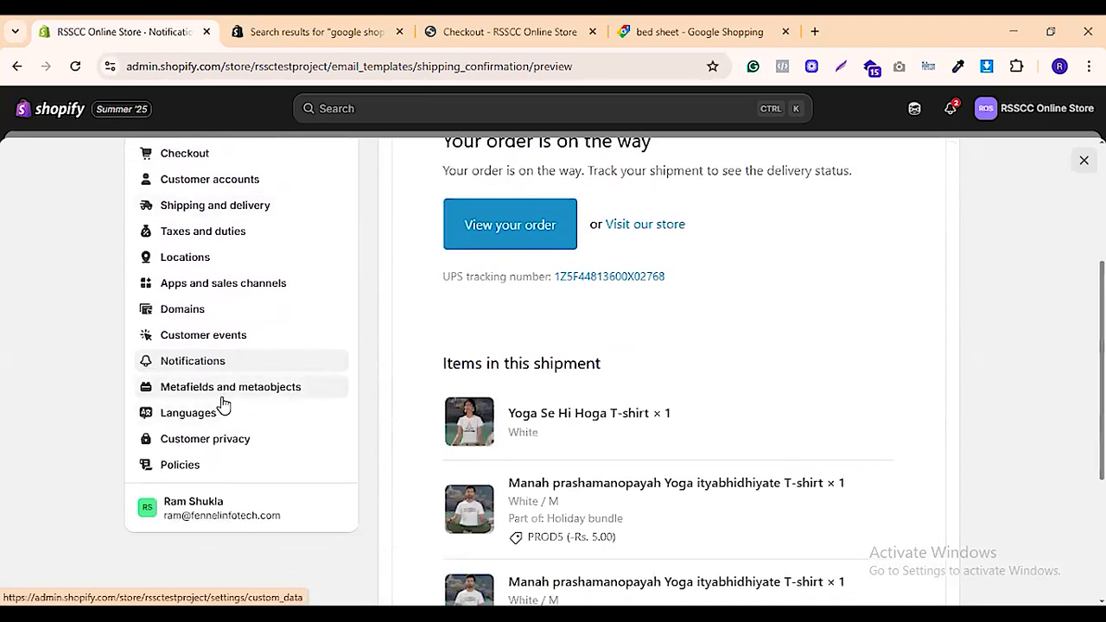
left_click(192, 361)
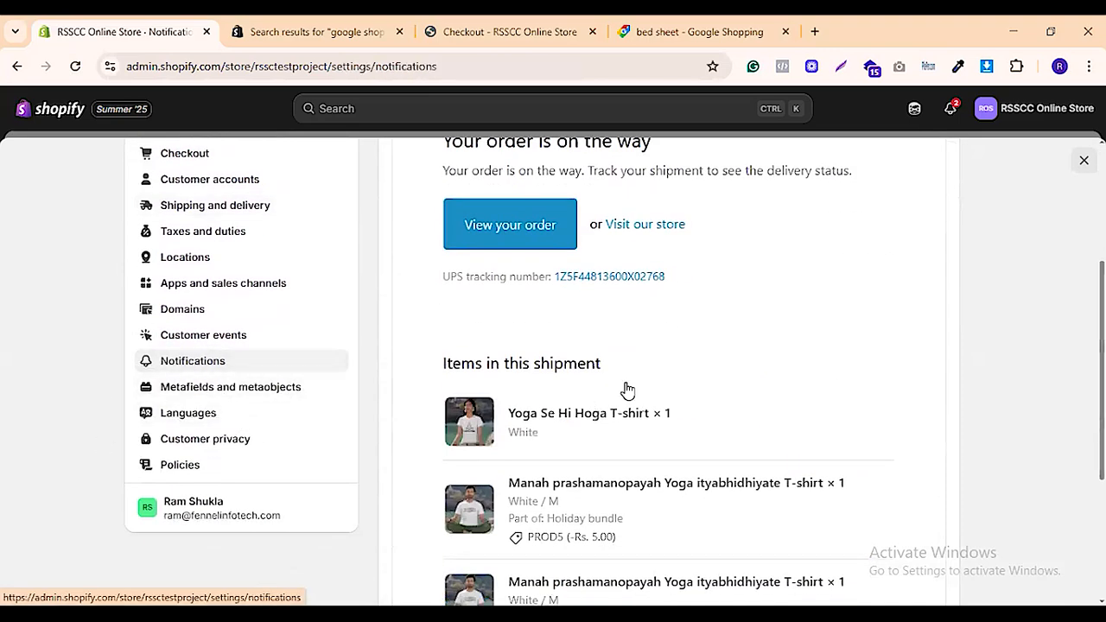
scroll(511, 472, "down", 3)
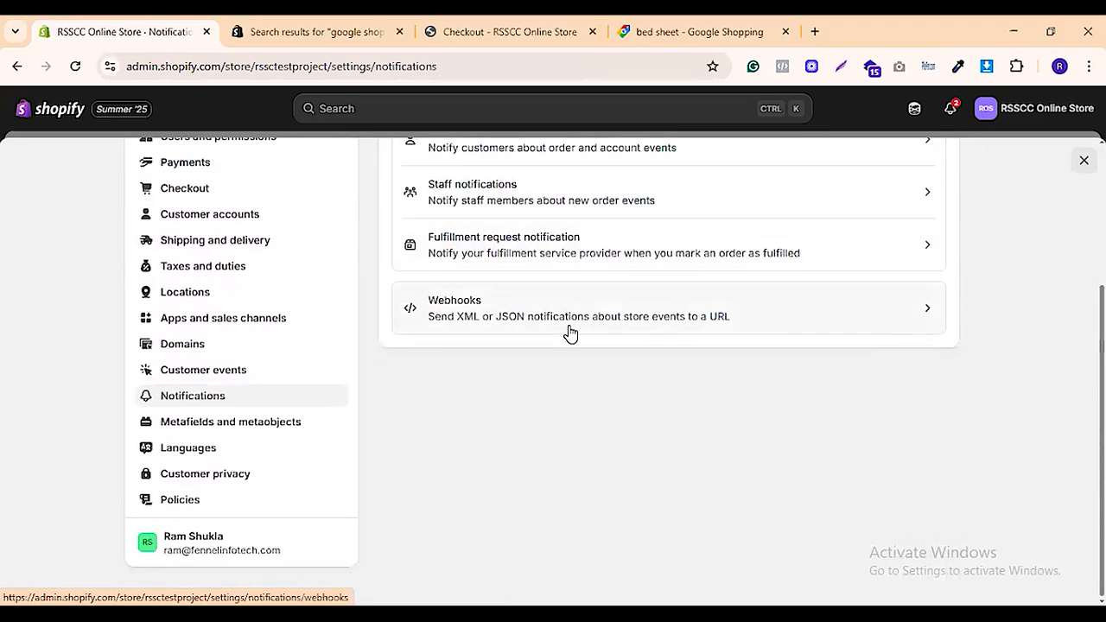
scroll(568, 328, "up", 3)
scroll(555, 390, "down", 1)
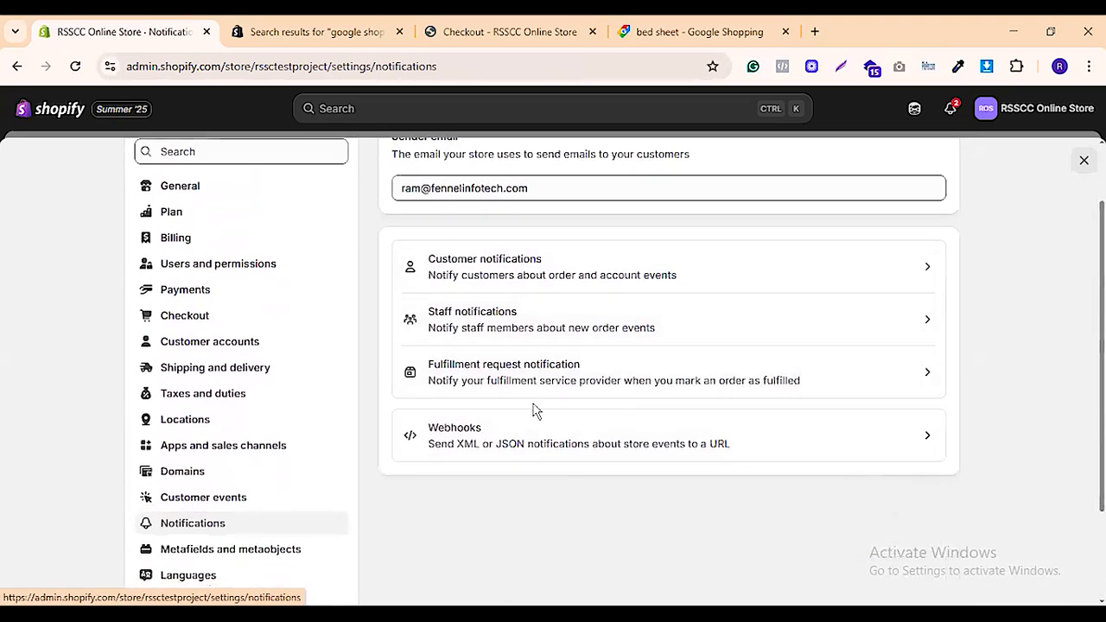
Open the Languages settings and review the published languages and translation options
scroll(248, 328, "down", 3)
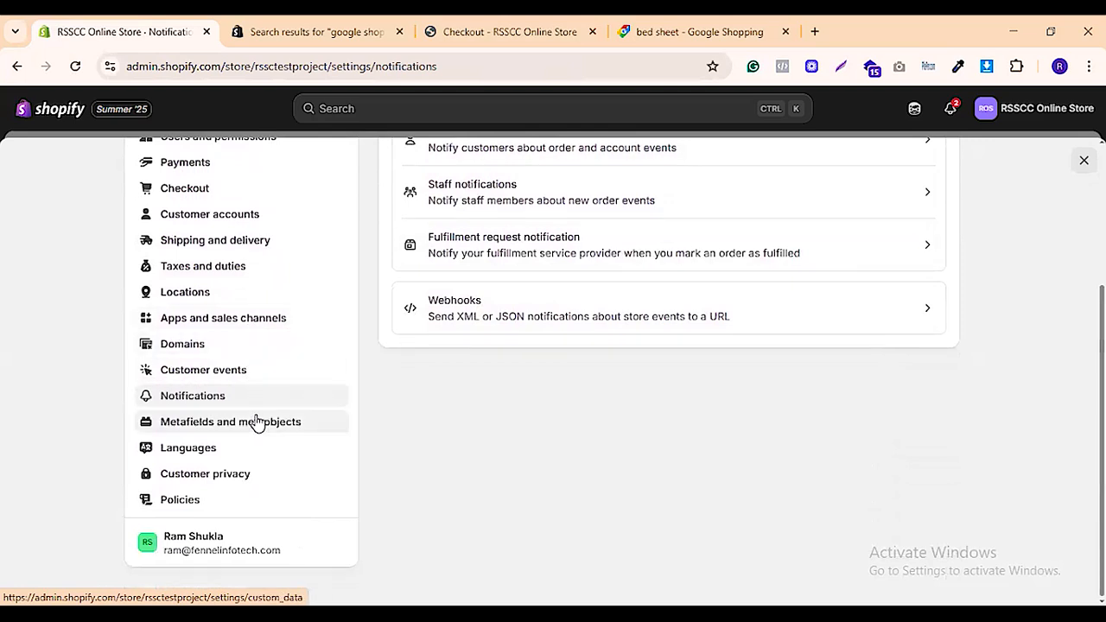
left_click(200, 451)
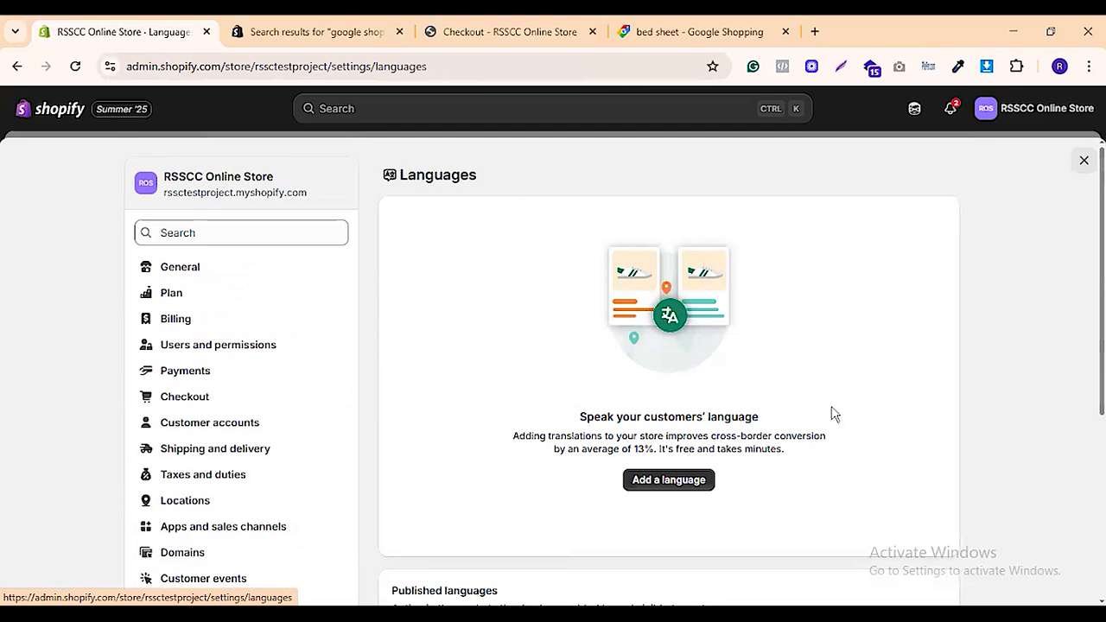
scroll(444, 301, "down", 4)
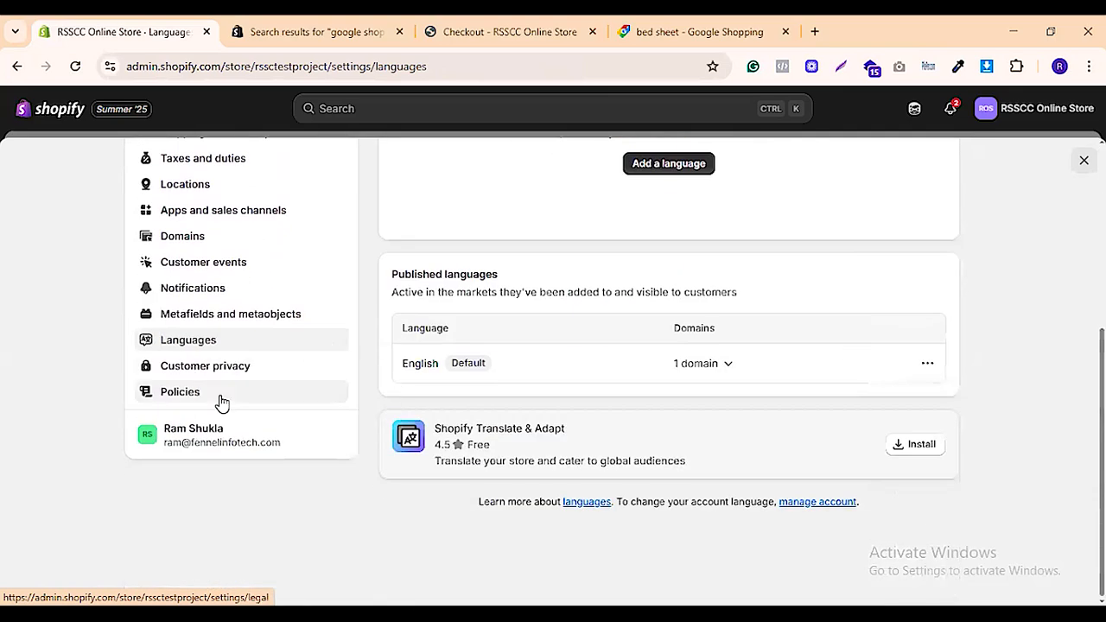
Read the automated privacy policy in the Customer privacy settings, close it, and review the marketing and data storage settings
left_click(211, 374)
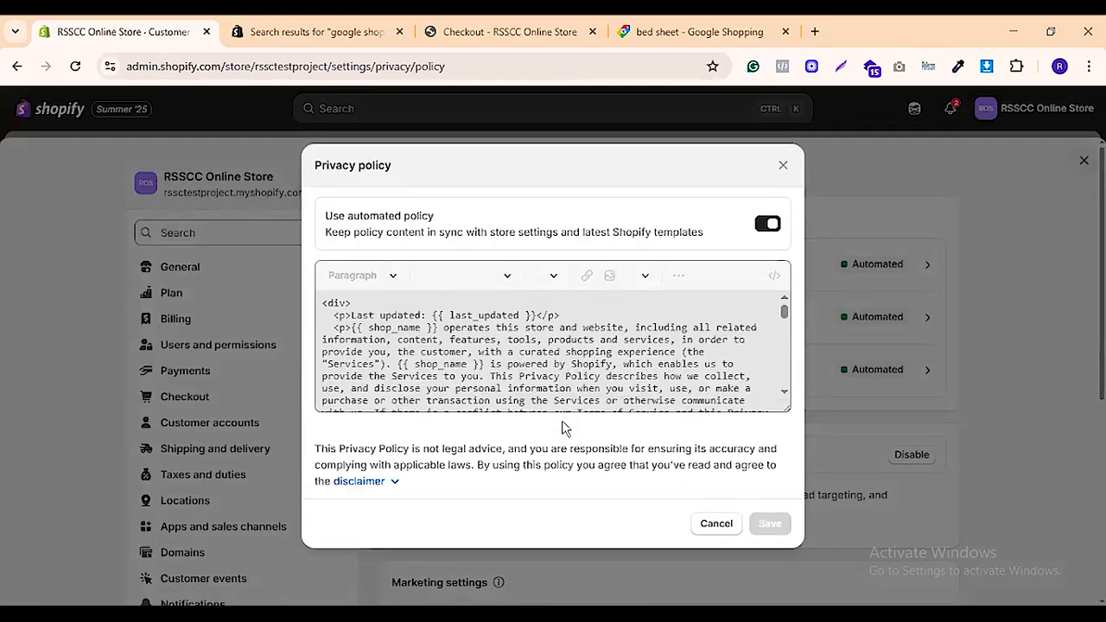
scroll(539, 395, "down", 10)
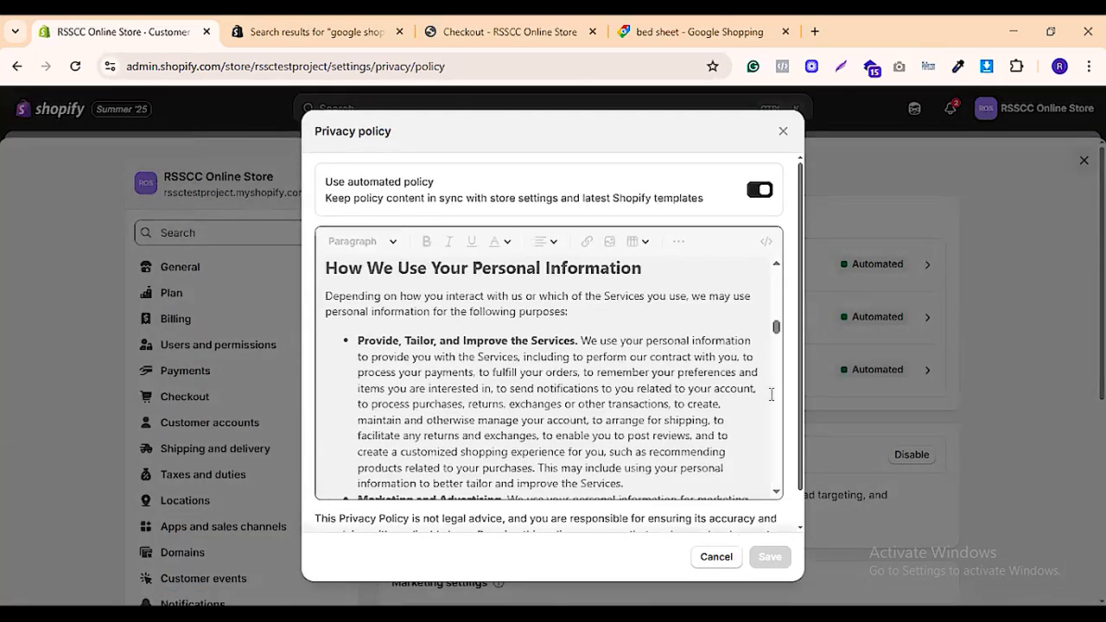
scroll(771, 394, "down", 12)
scroll(789, 529, "down", 1)
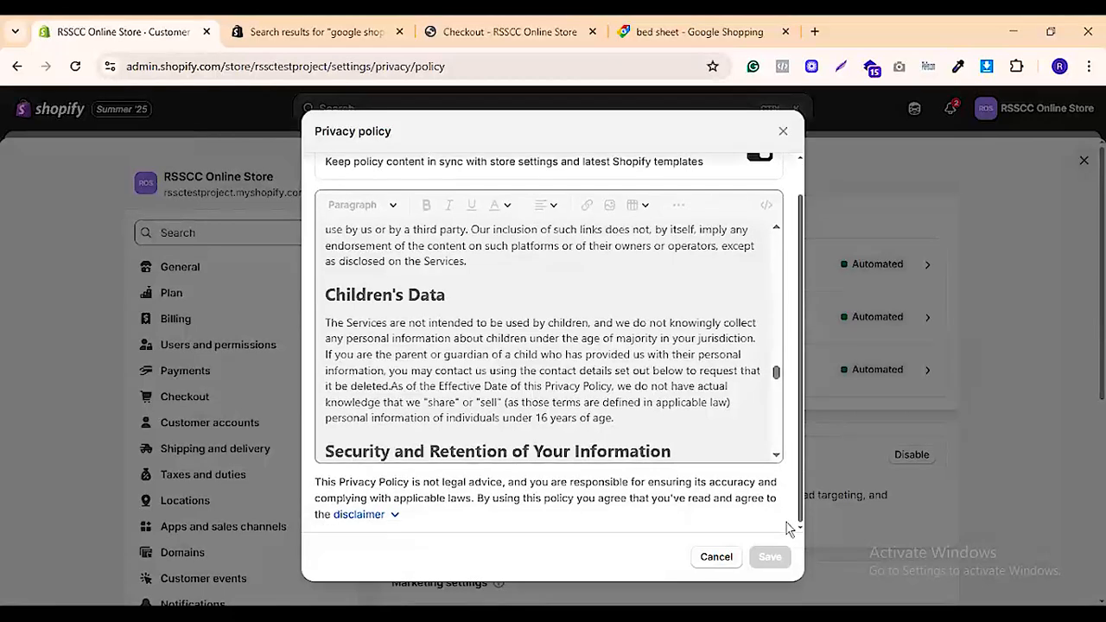
left_click(783, 132)
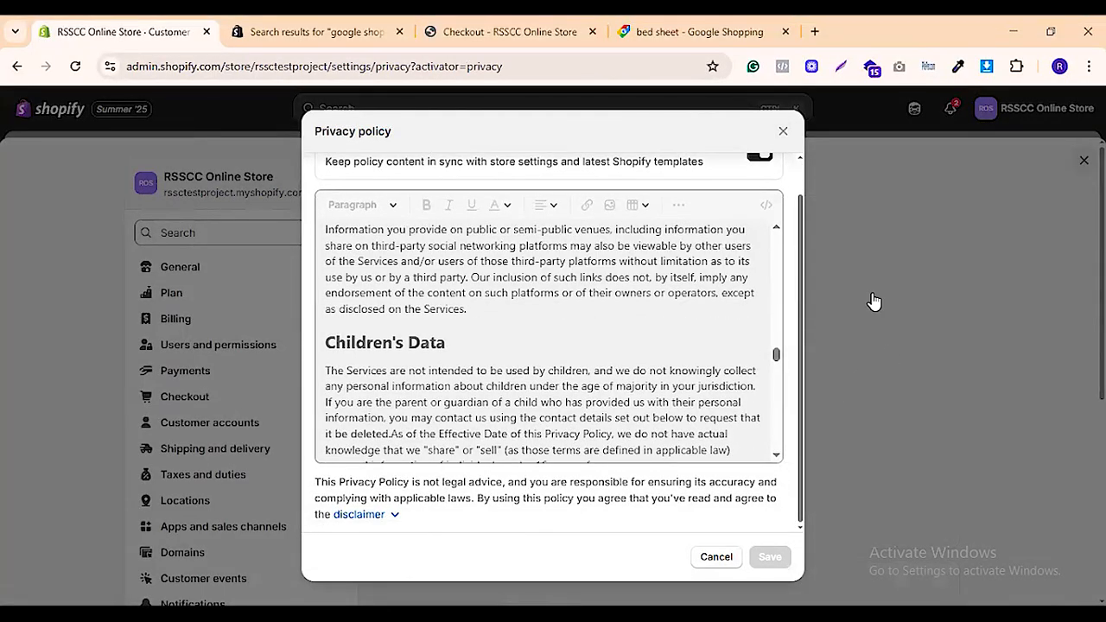
scroll(943, 337, "down", 3)
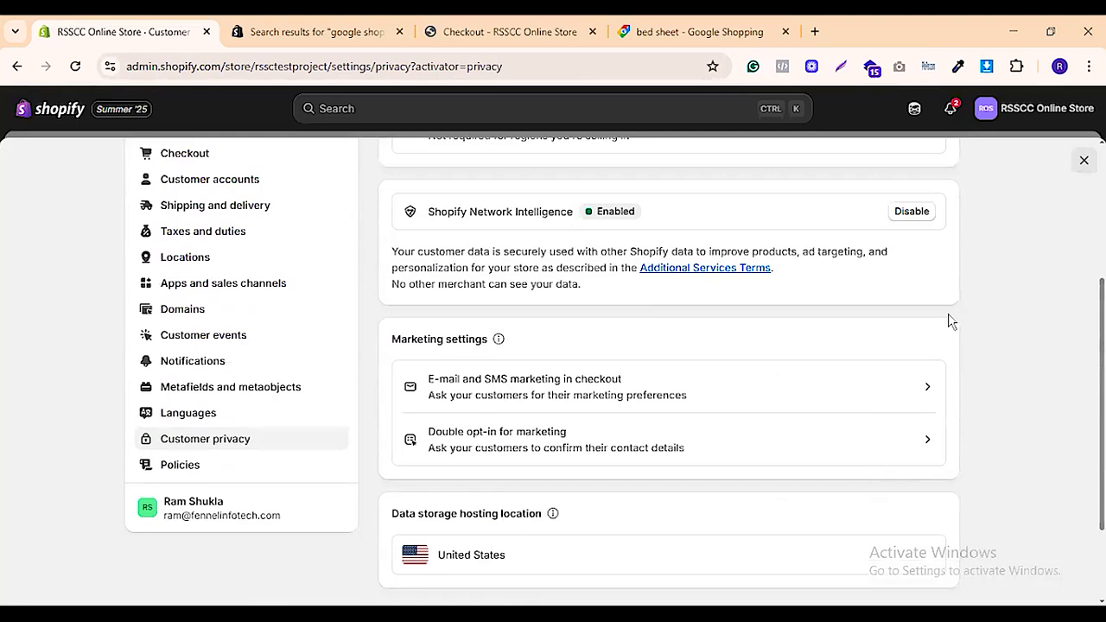
scroll(527, 301, "down", 2)
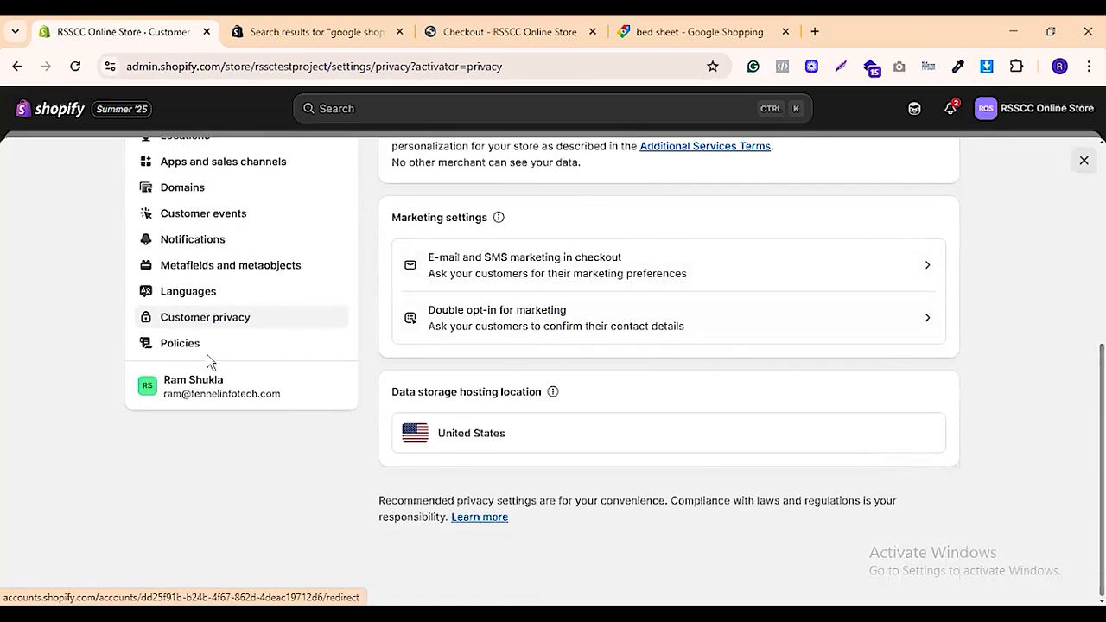
Review the return rules and written policies in the Policies settings, and close the store settings
left_click(185, 350)
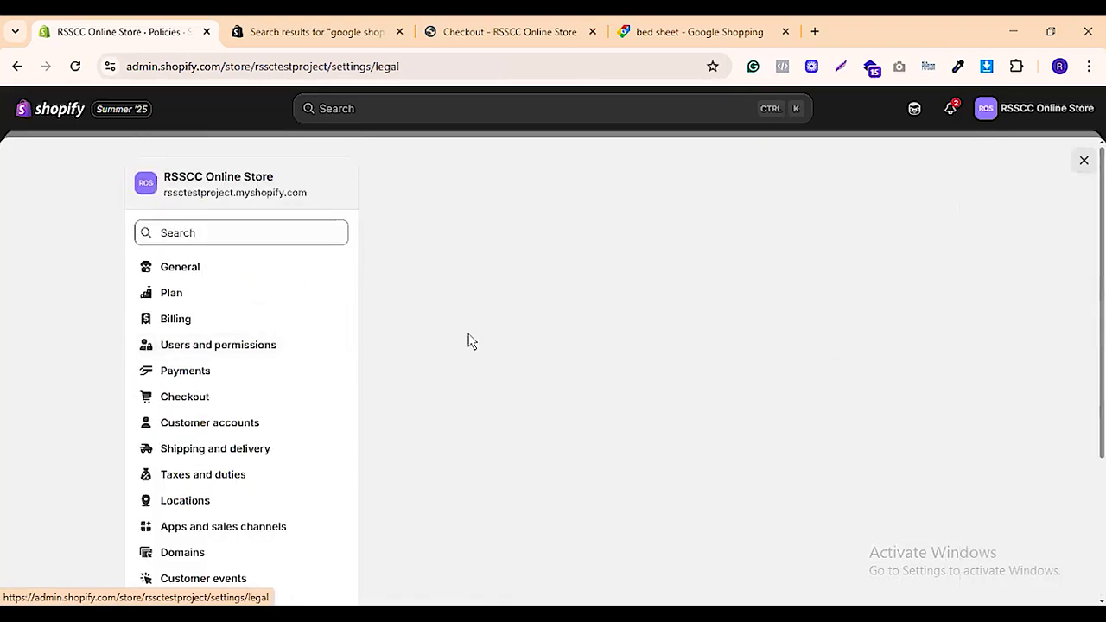
scroll(619, 377, "down", 1)
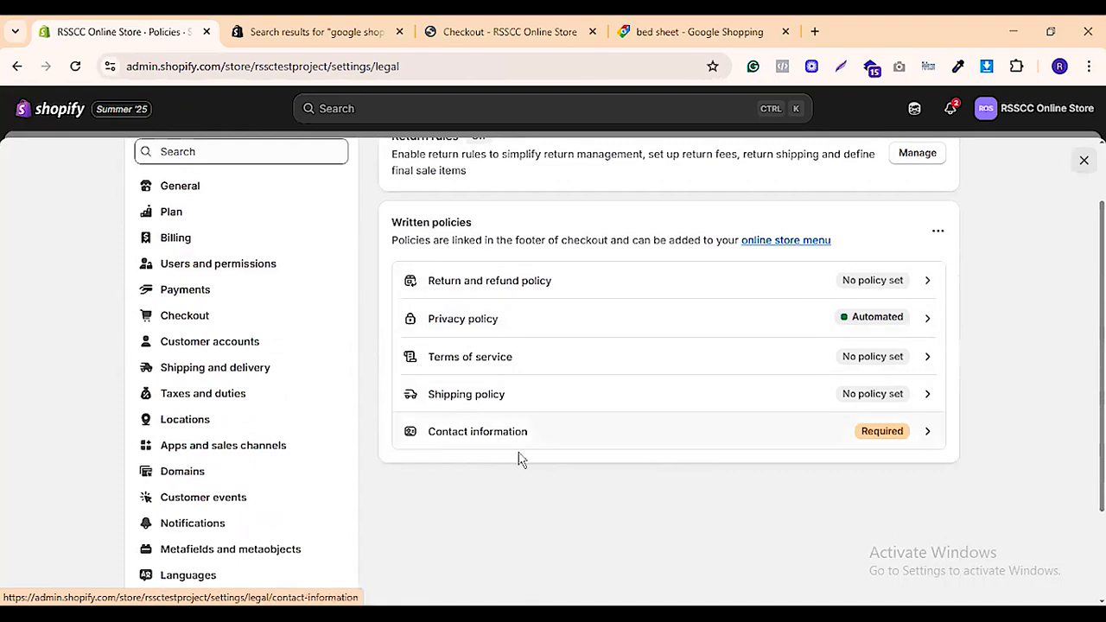
scroll(629, 317, "down", 1)
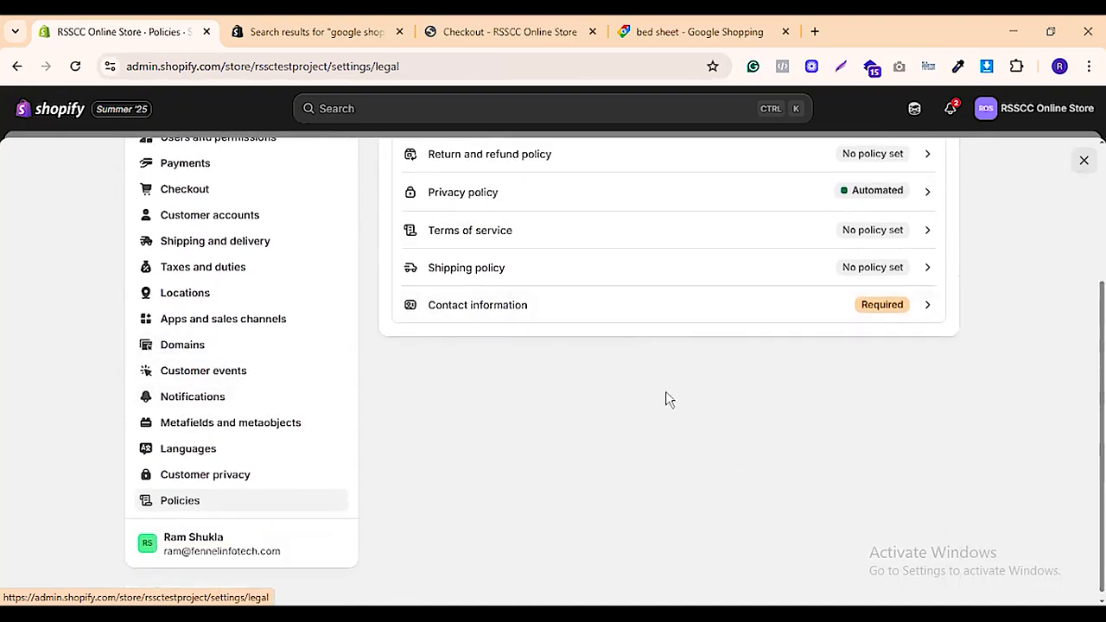
scroll(441, 350, "up", 2)
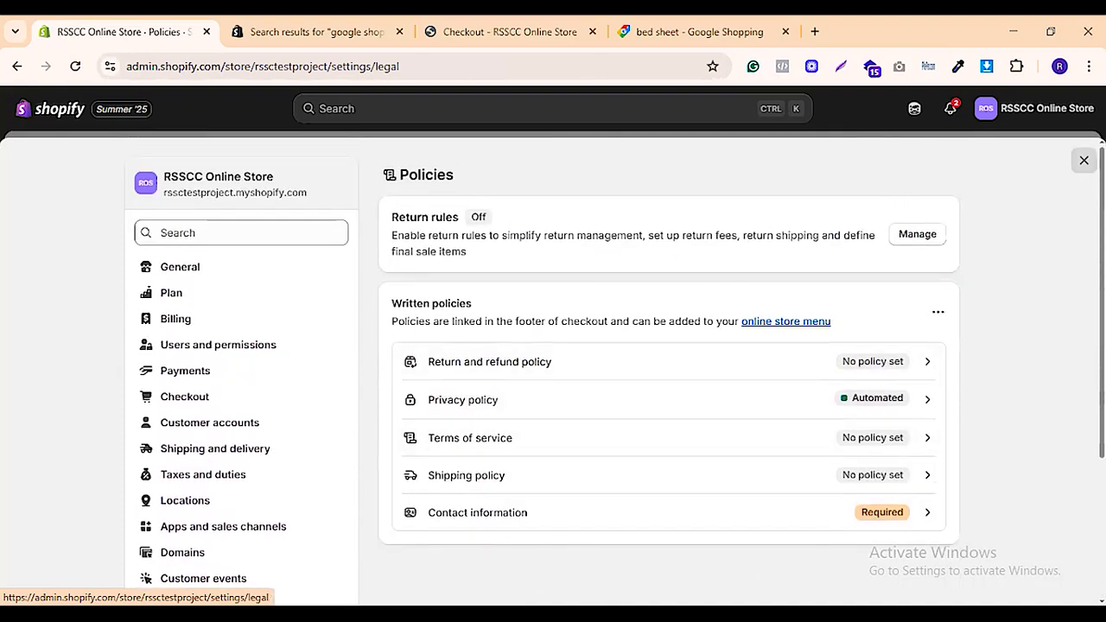
left_click(1083, 163)
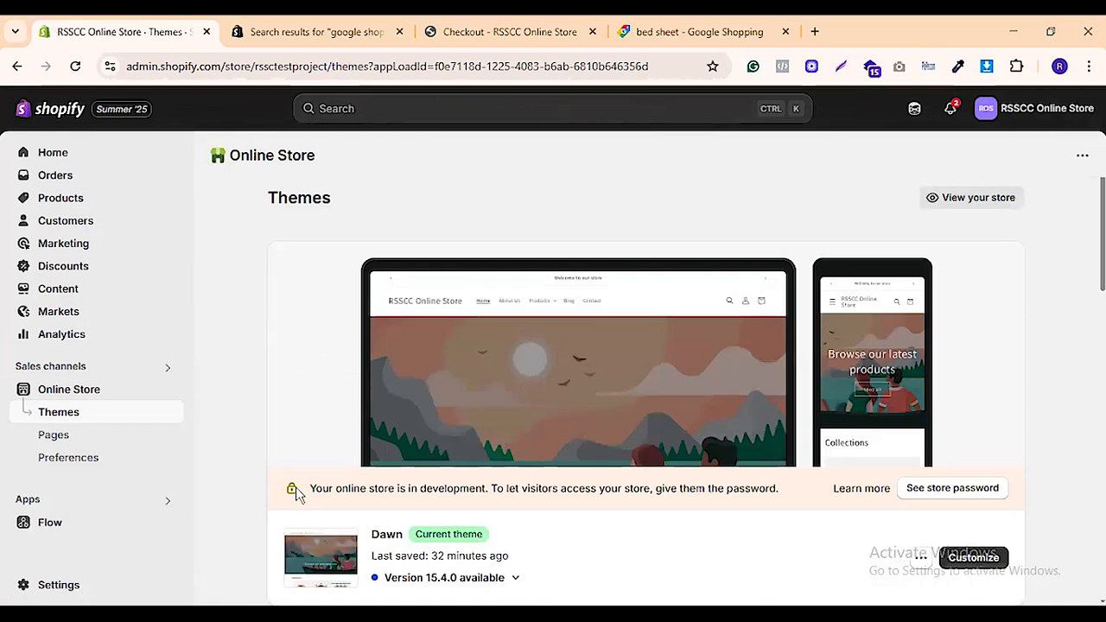
Review the current Dawn theme and the theme library on the Themes page
scroll(468, 414, "down", 6)
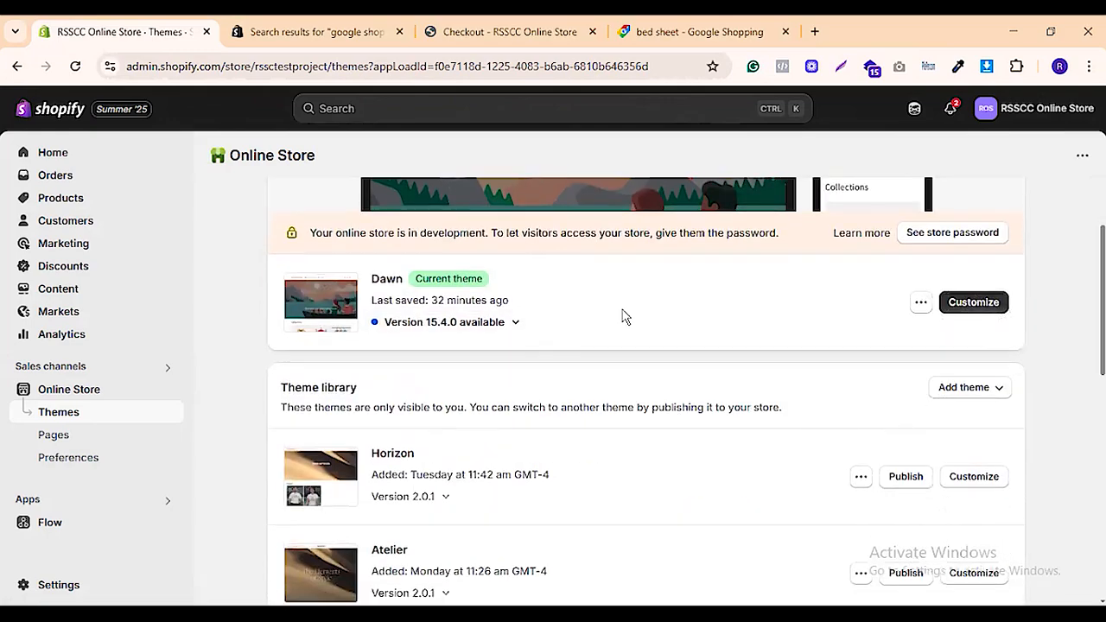
scroll(522, 444, "up", 8)
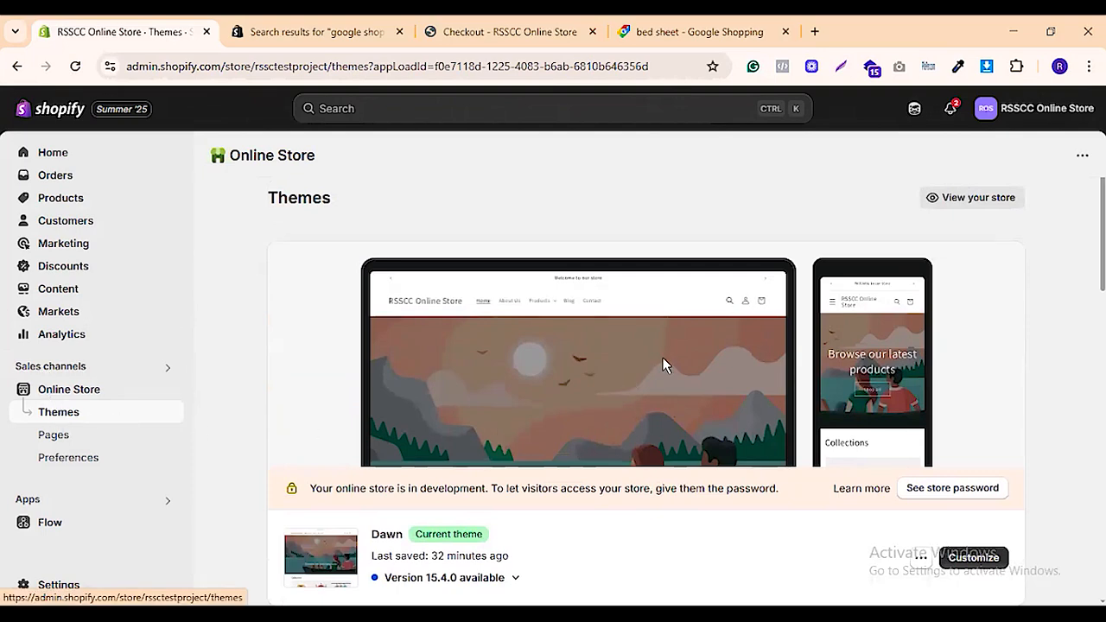
scroll(285, 427, "down", 3)
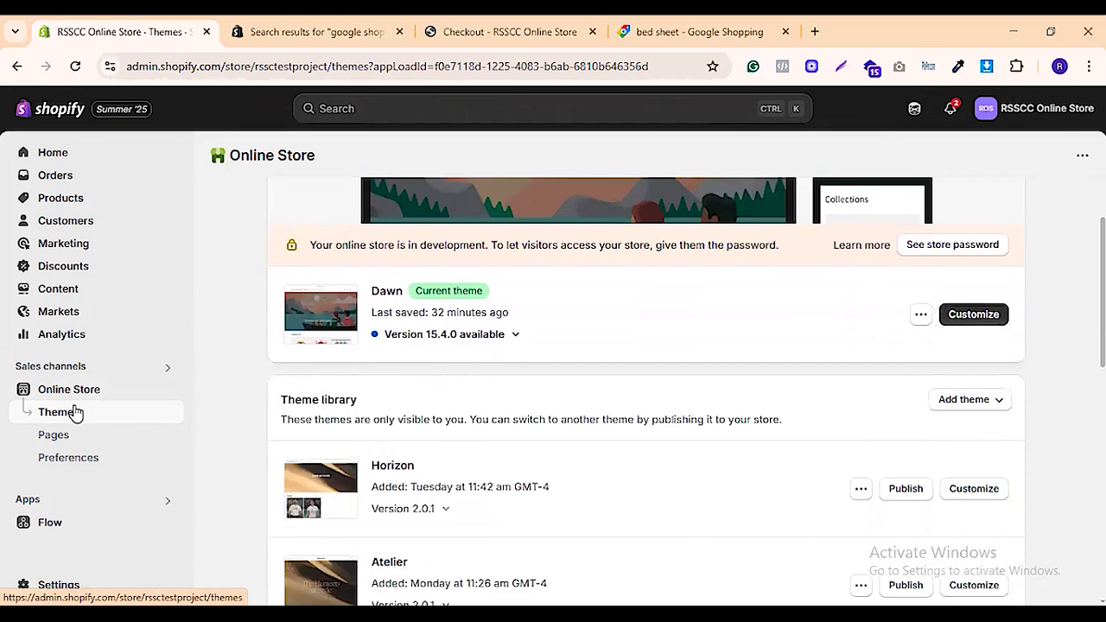
scroll(632, 298, "up", 3)
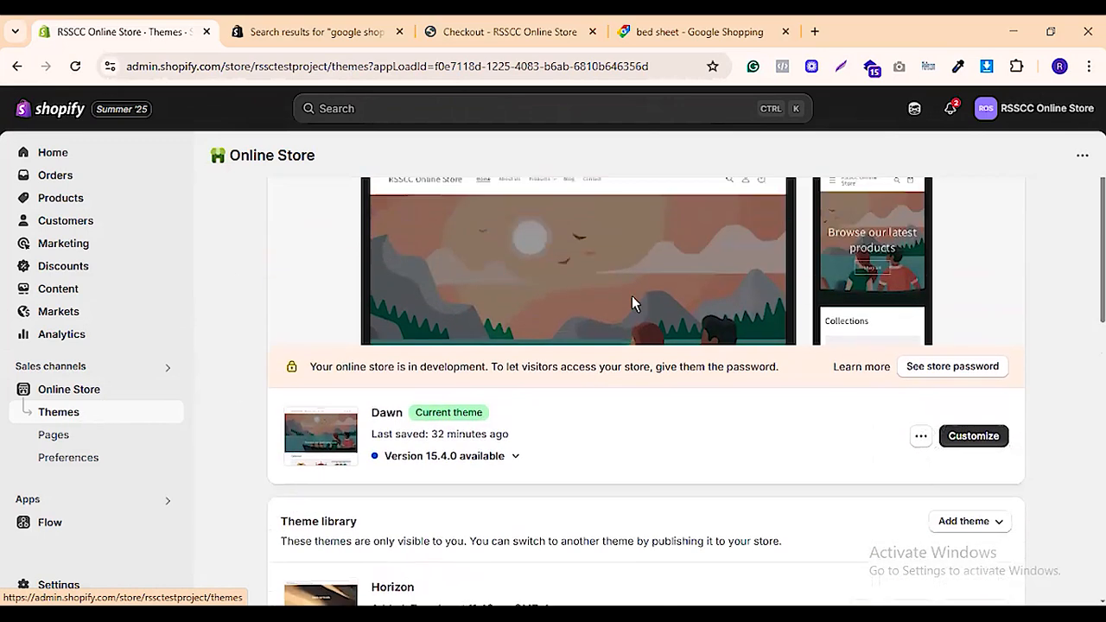
Close the search results page, load the storefront home page in place of the checkout, and return to the store's themes
left_click(297, 31)
left_click(472, 31)
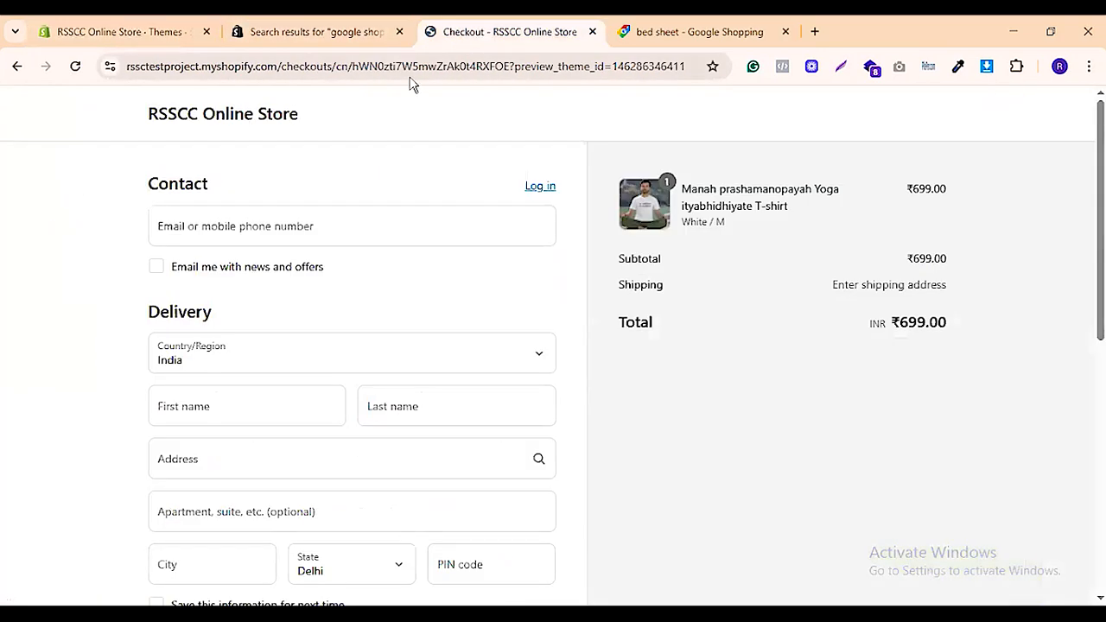
left_click(400, 31)
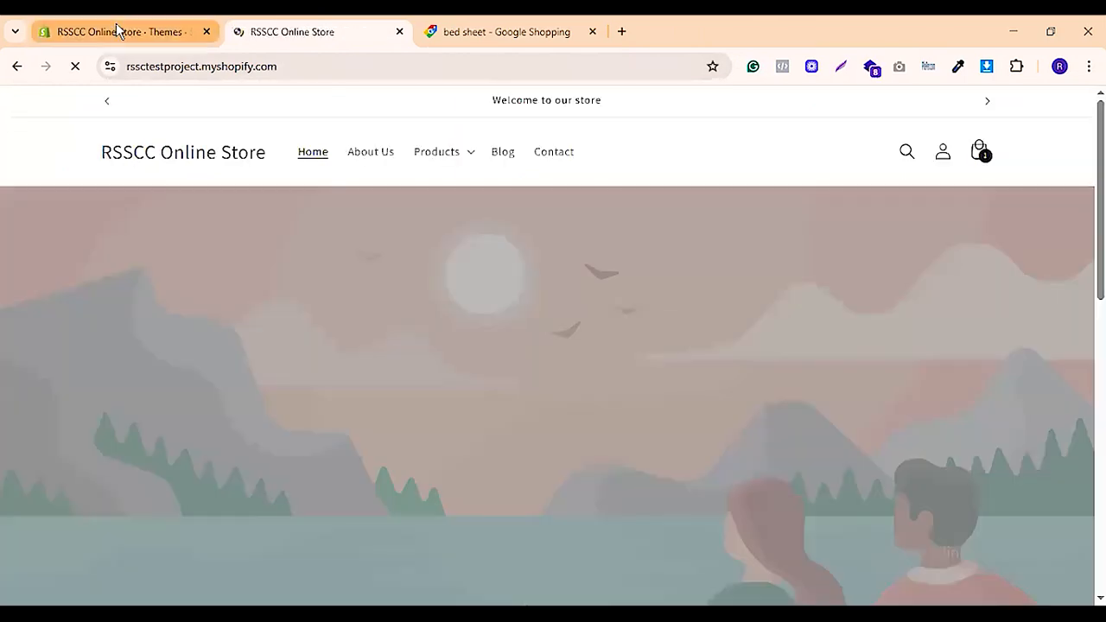
left_click(115, 31)
Look over the unpublished Horizon and Atelier themes in the theme library and the popular free themes below it
scroll(577, 375, "down", 4)
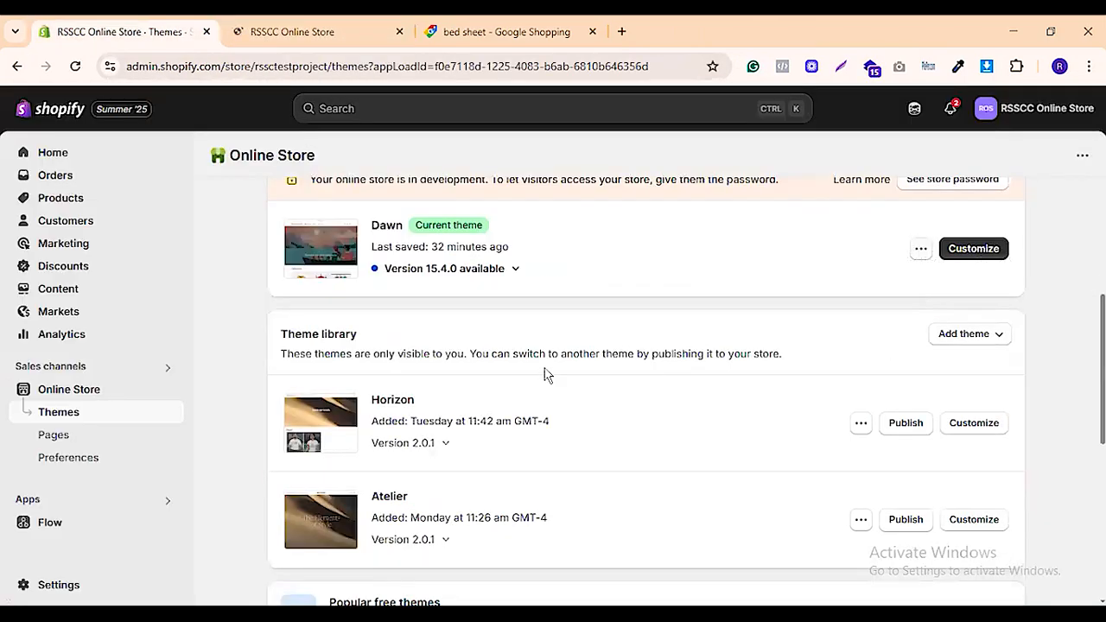
scroll(545, 375, "down", 2)
scroll(656, 328, "down", 2)
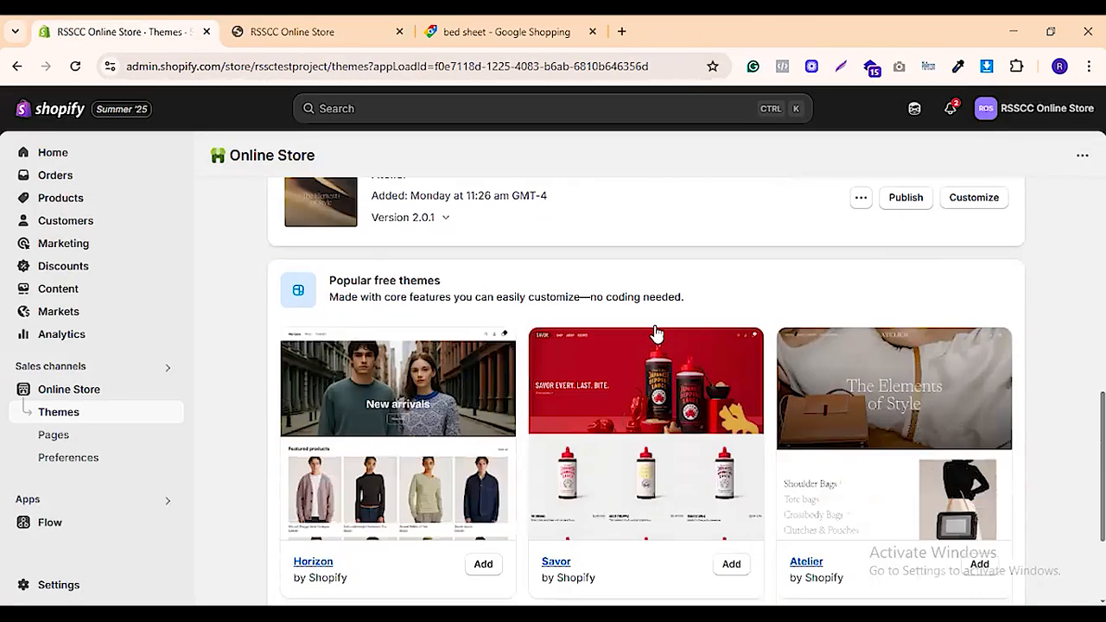
scroll(679, 294, "up", 2)
scroll(845, 343, "up", 2)
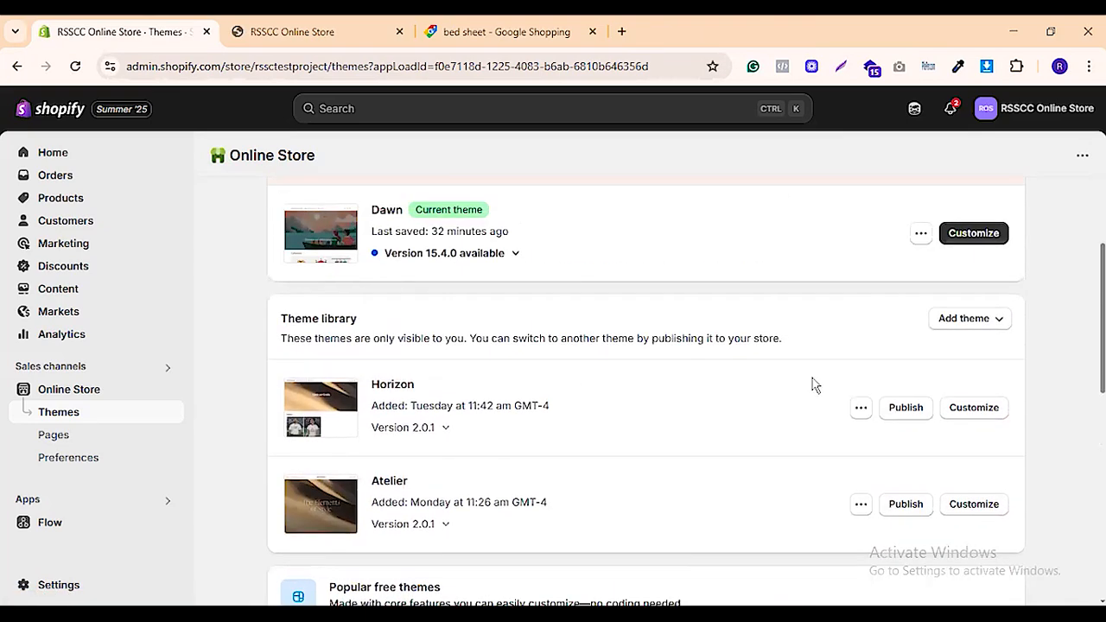
scroll(881, 337, "down", 2)
scroll(950, 289, "up", 2)
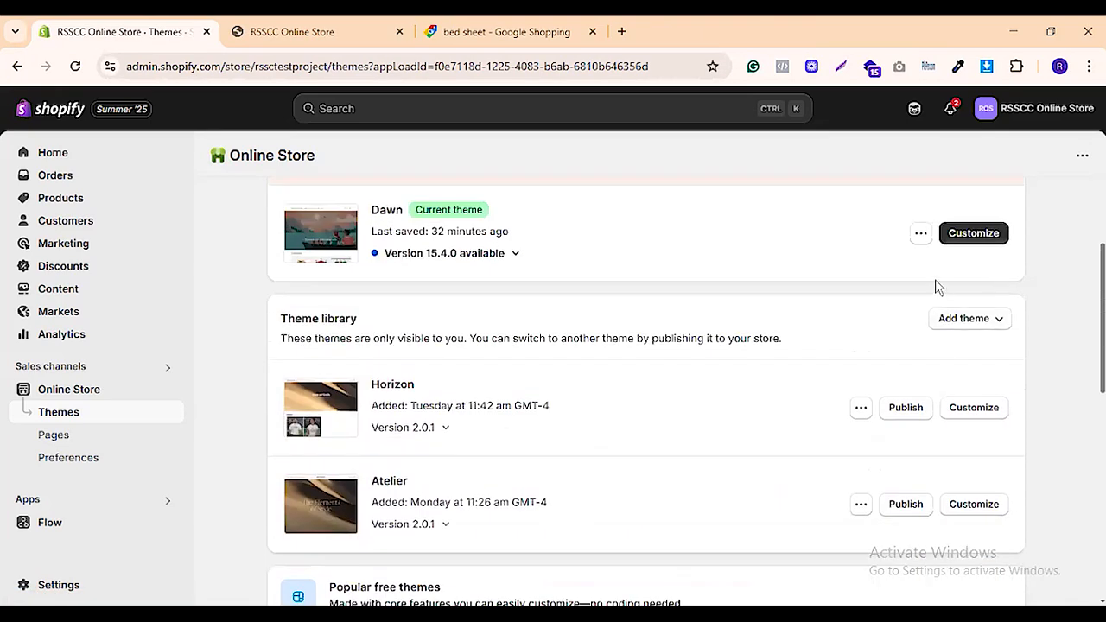
Check the available ways to add a theme, and browse the full selection of popular free themes
left_click(970, 319)
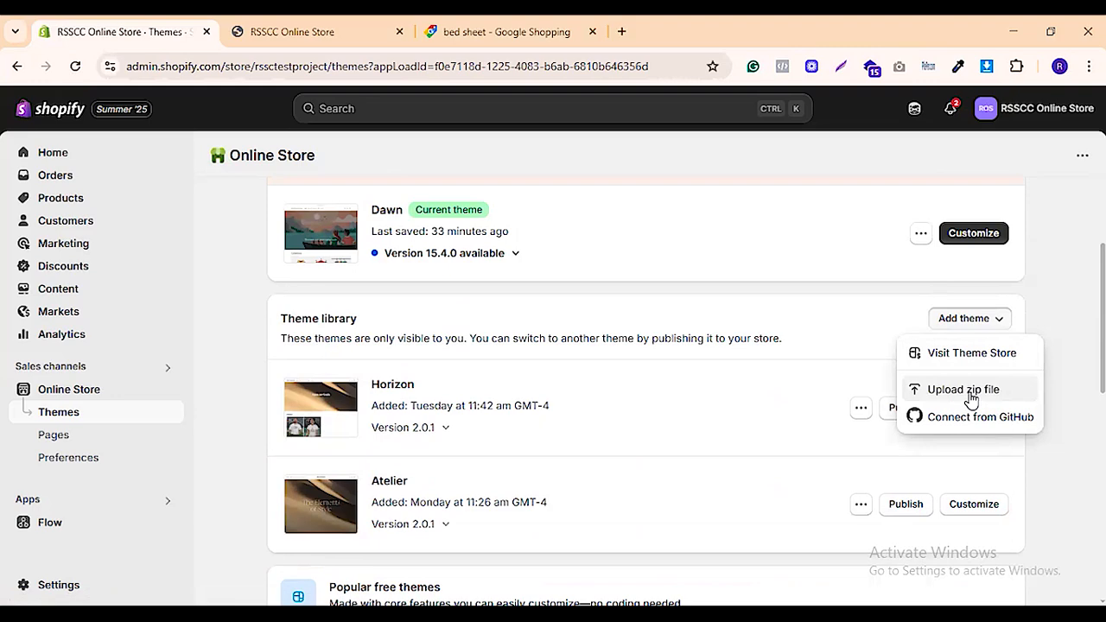
left_click(656, 360)
scroll(666, 371, "down", 5)
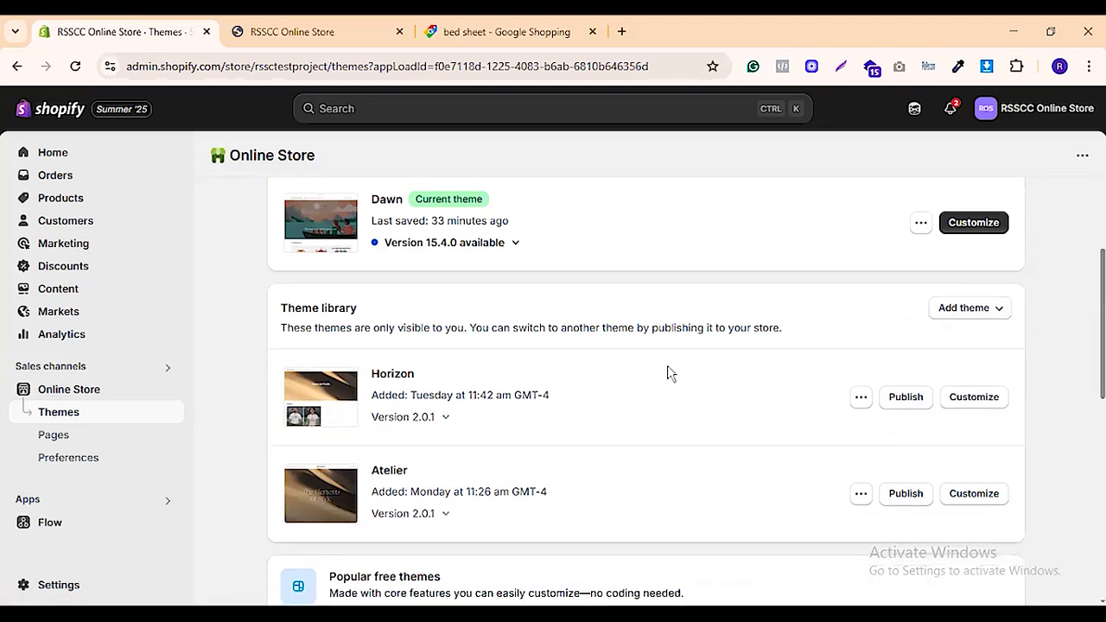
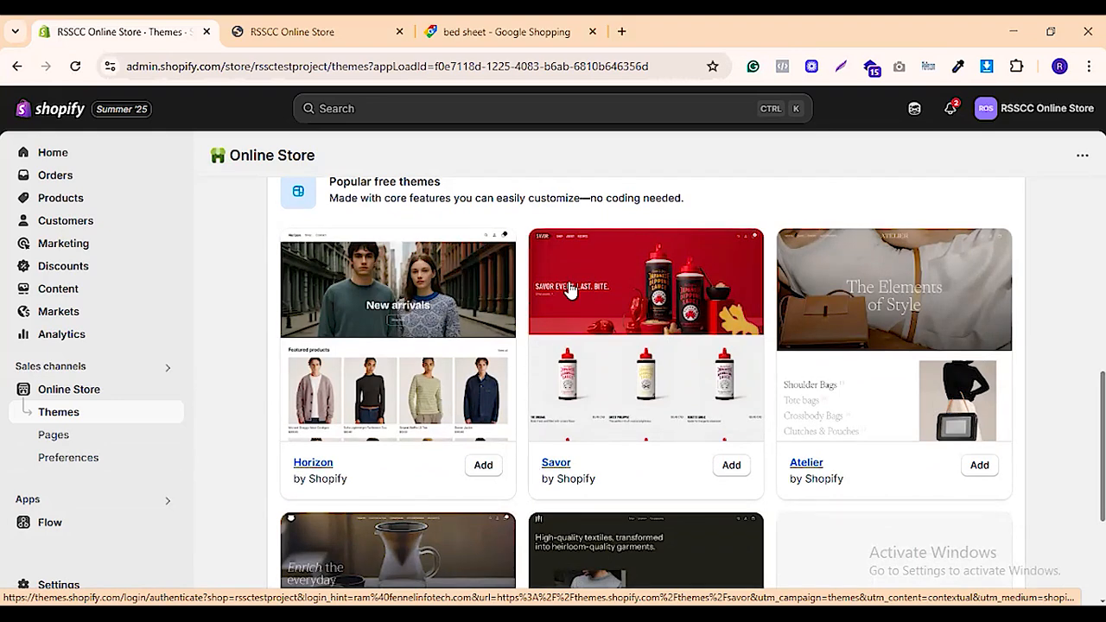
scroll(614, 306, "down", 3)
scroll(649, 329, "up", 10)
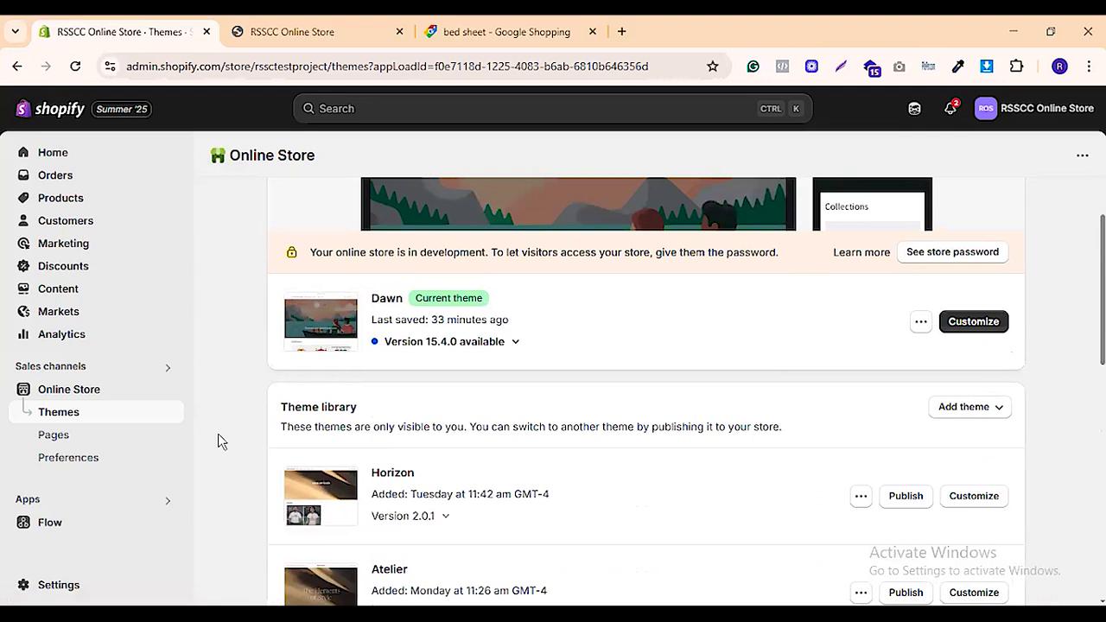
scroll(324, 380, "up", 1)
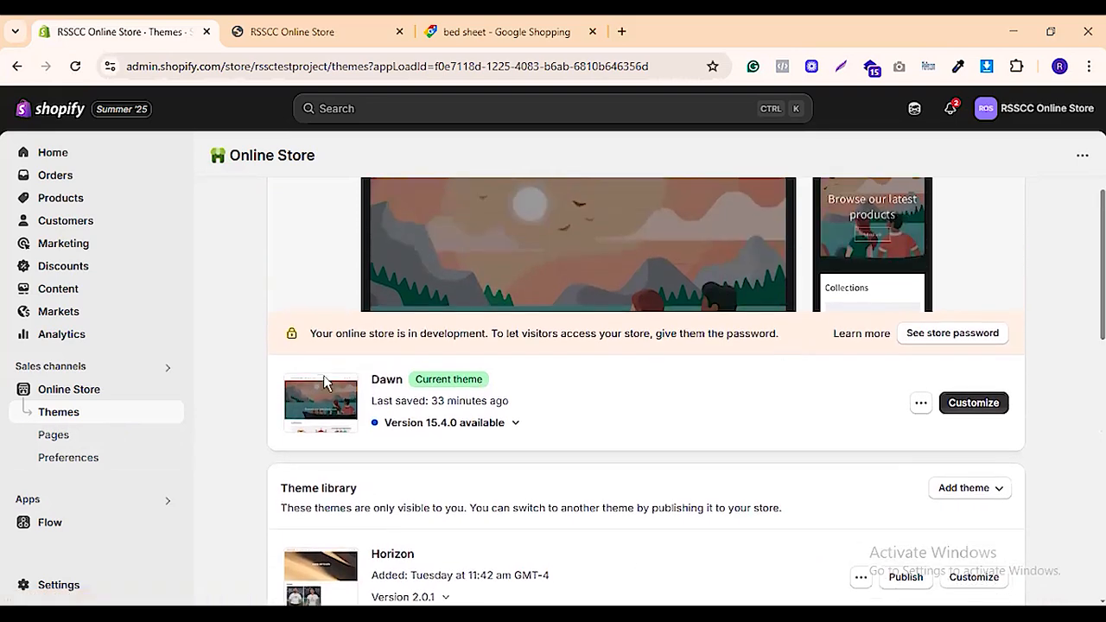
Preview the current Dawn theme, look over its storefront home page, and return to the themes page
left_click(921, 404)
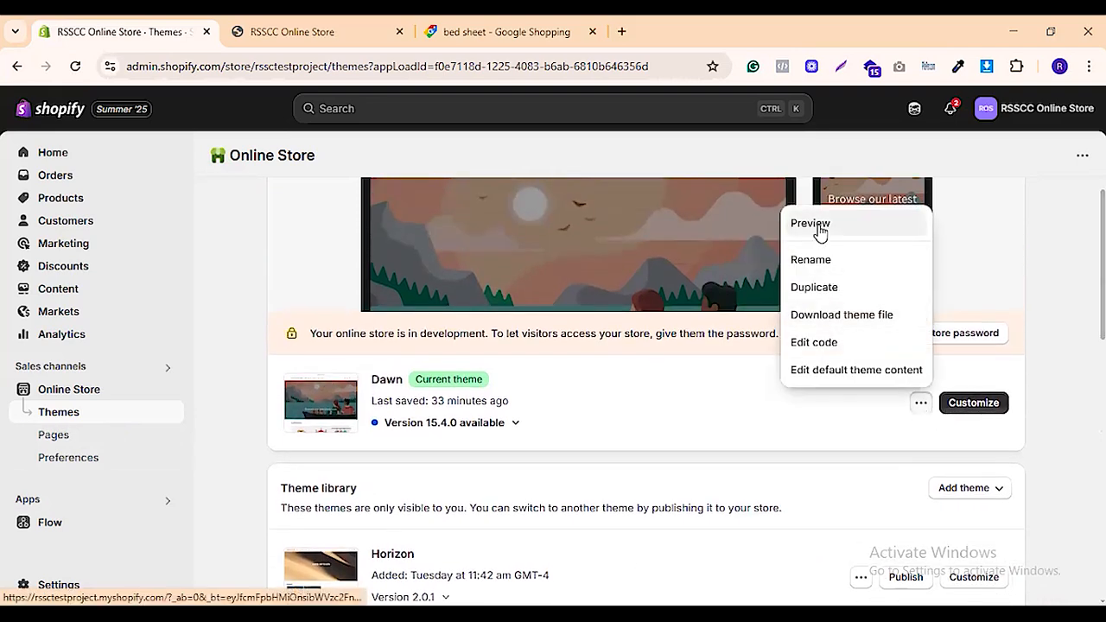
left_click(862, 228)
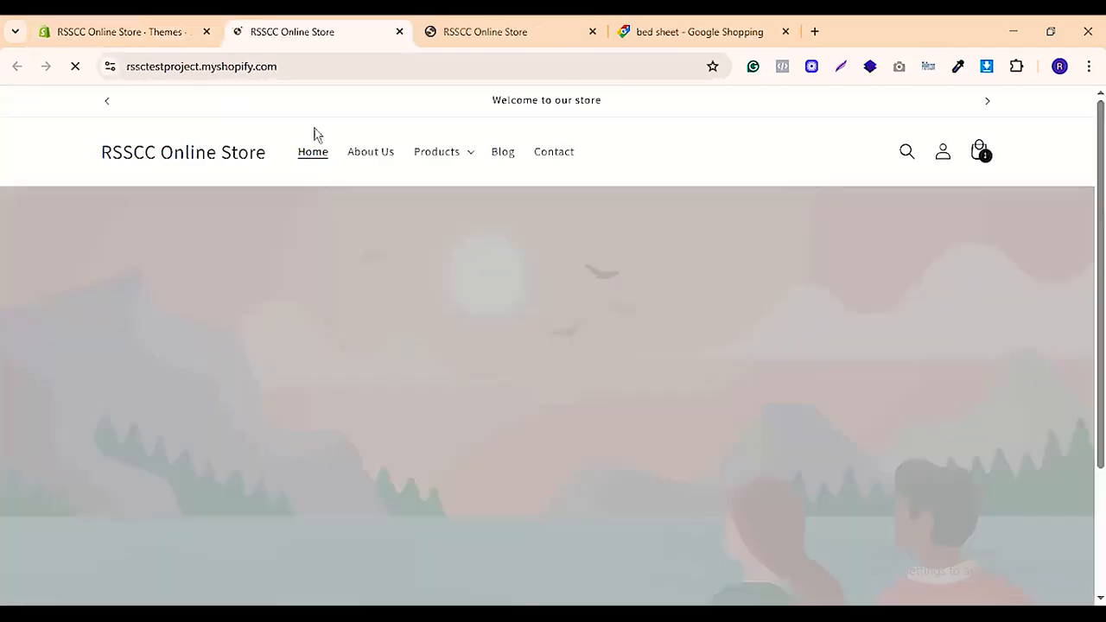
scroll(518, 207, "down", 1)
scroll(614, 225, "down", 3)
scroll(630, 254, "up", 4)
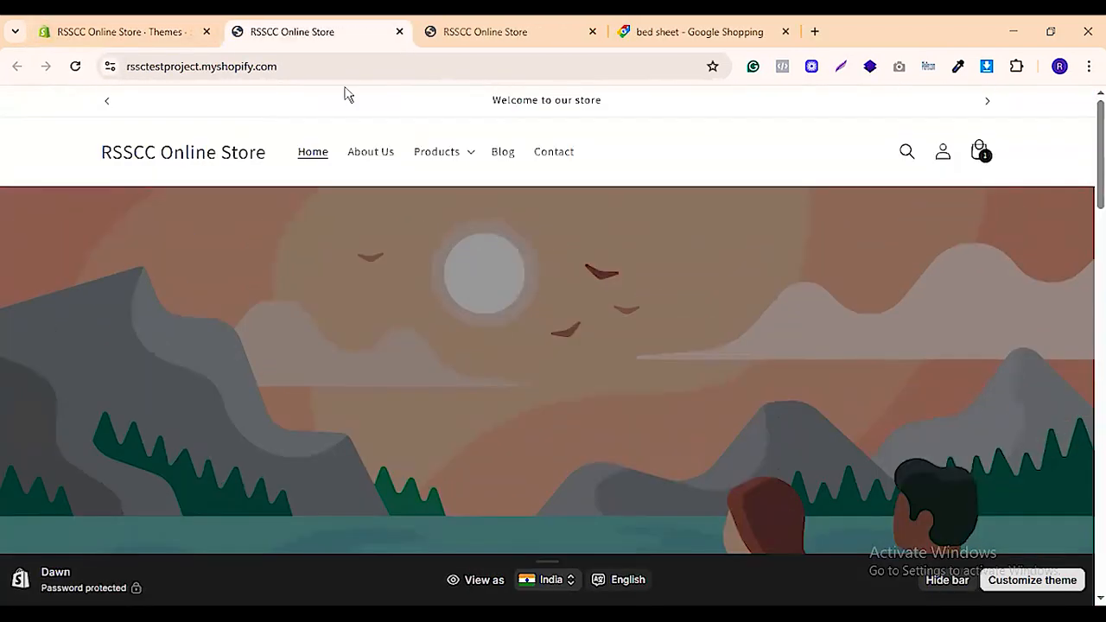
left_click(124, 31)
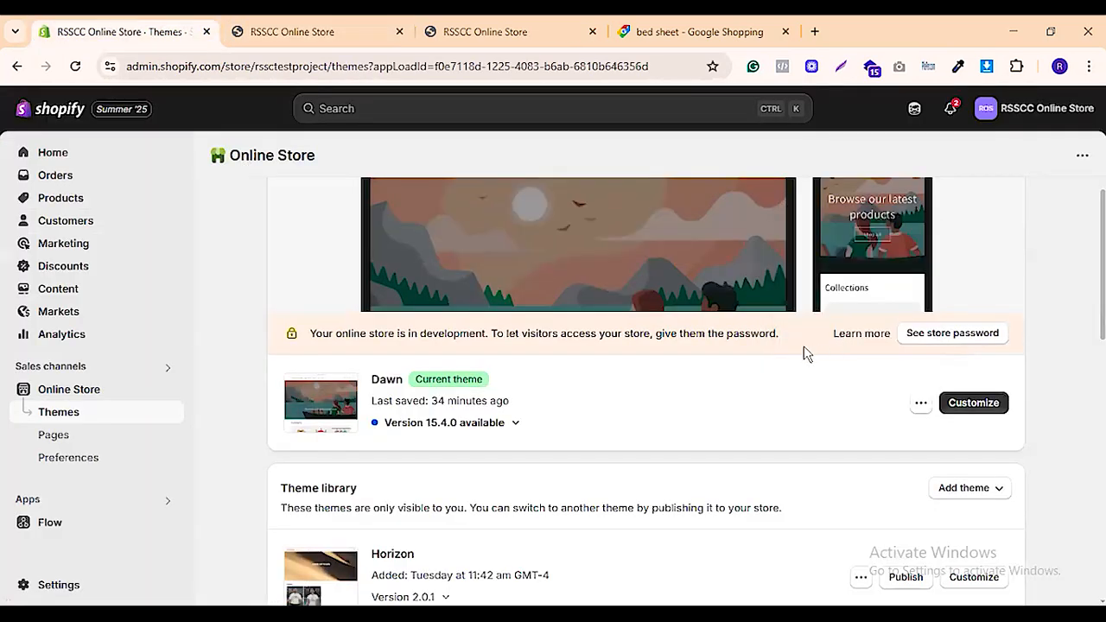
Review the actions available for the Dawn theme and open its code for editing
left_click(920, 404)
left_click(826, 271)
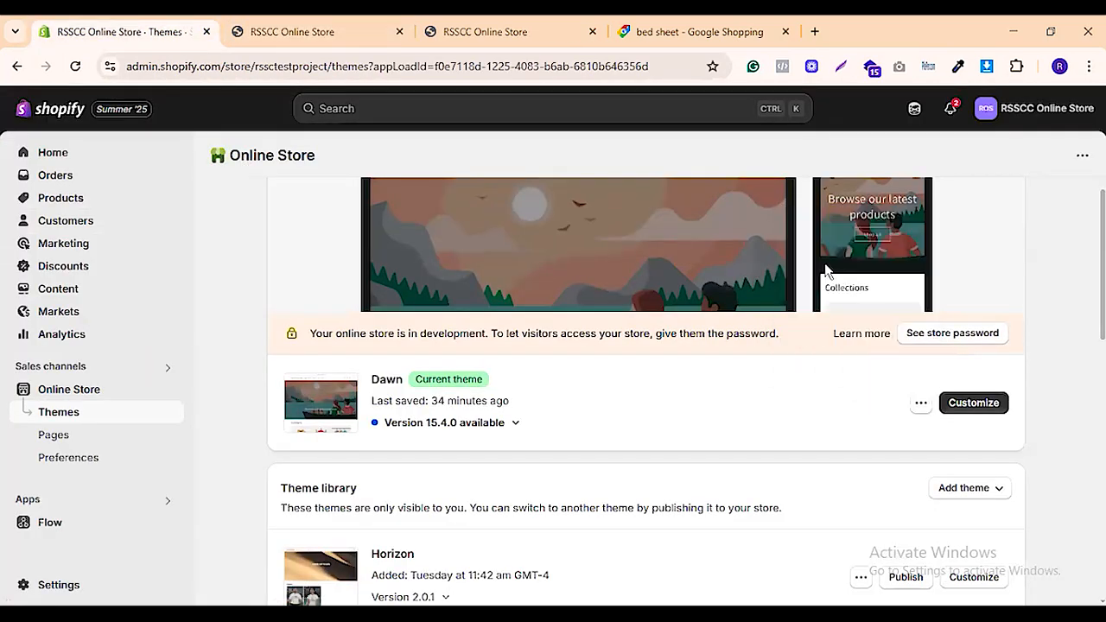
left_click(712, 412)
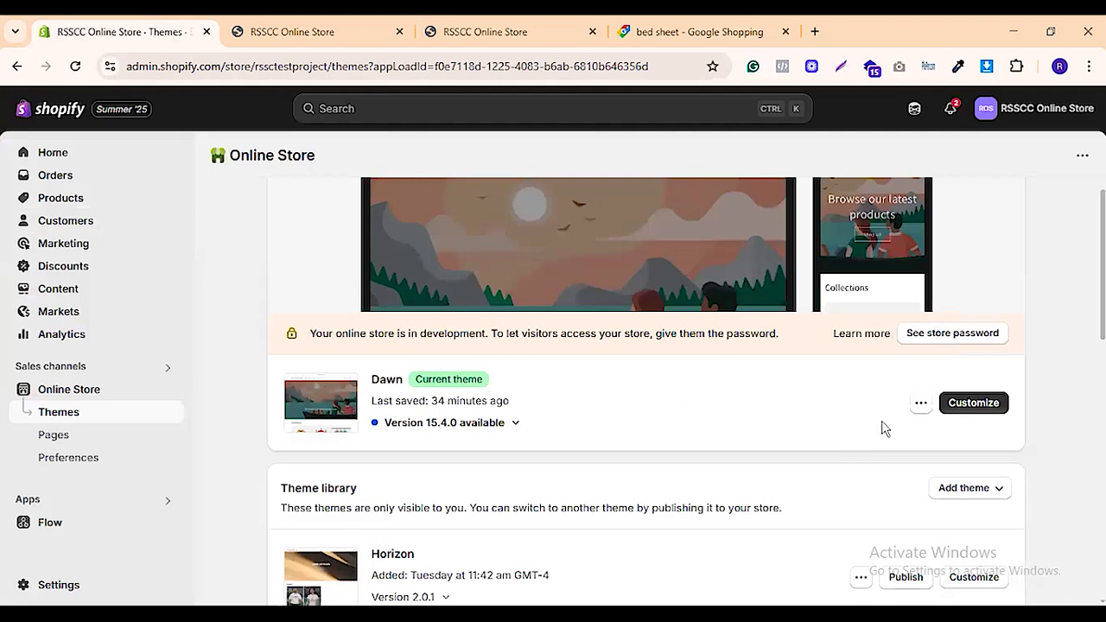
left_click(921, 404)
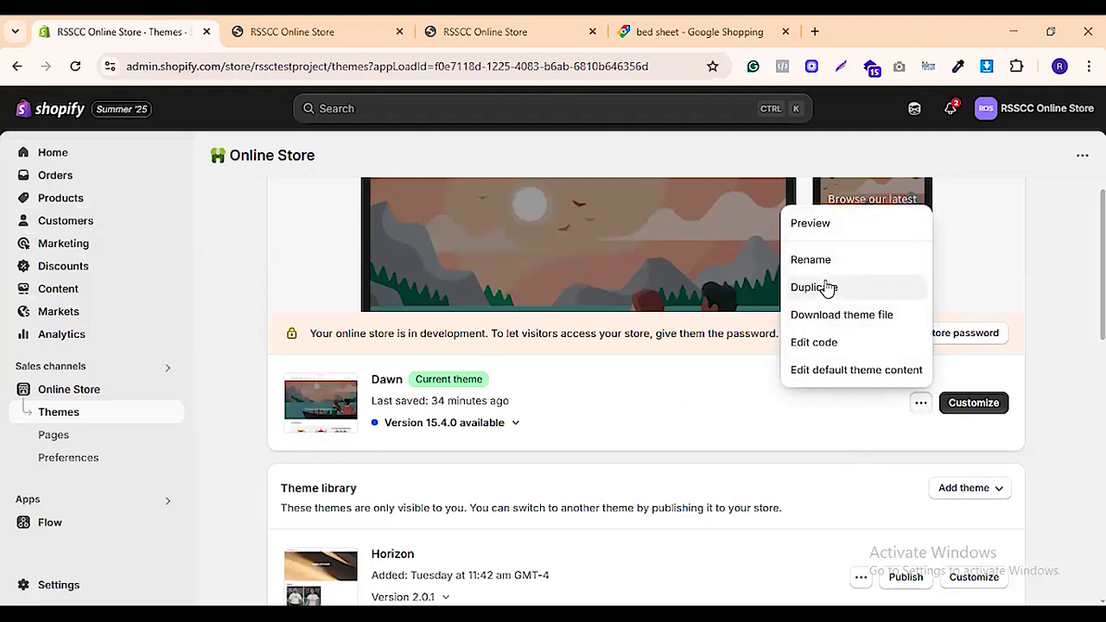
left_click(821, 345)
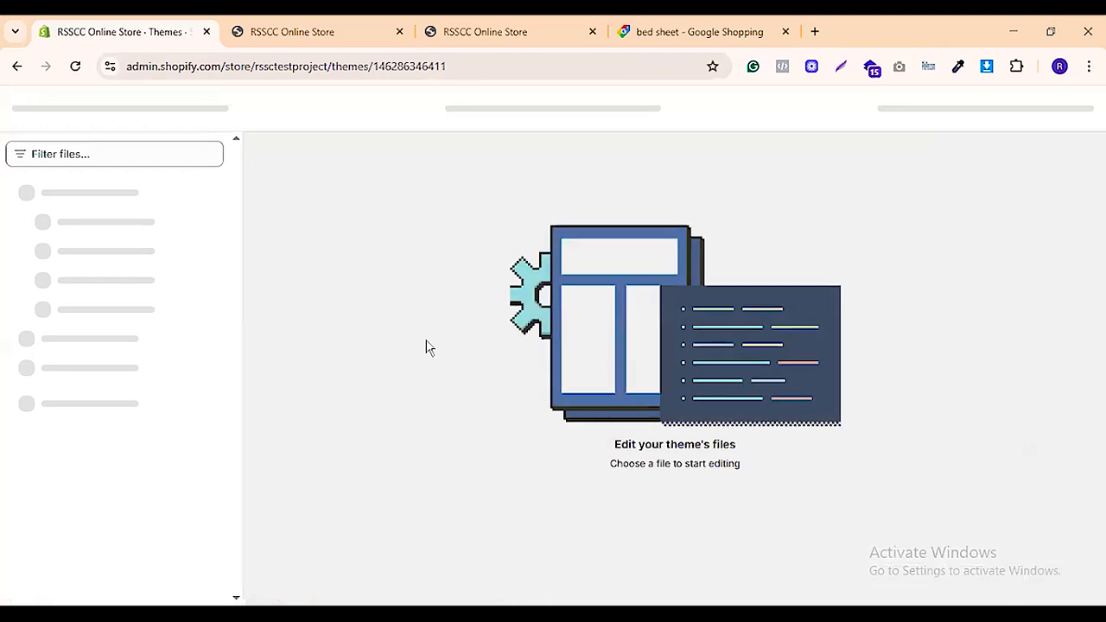
Expand the sections folder and look through the theme's template and section files
scroll(108, 311, "down", 2)
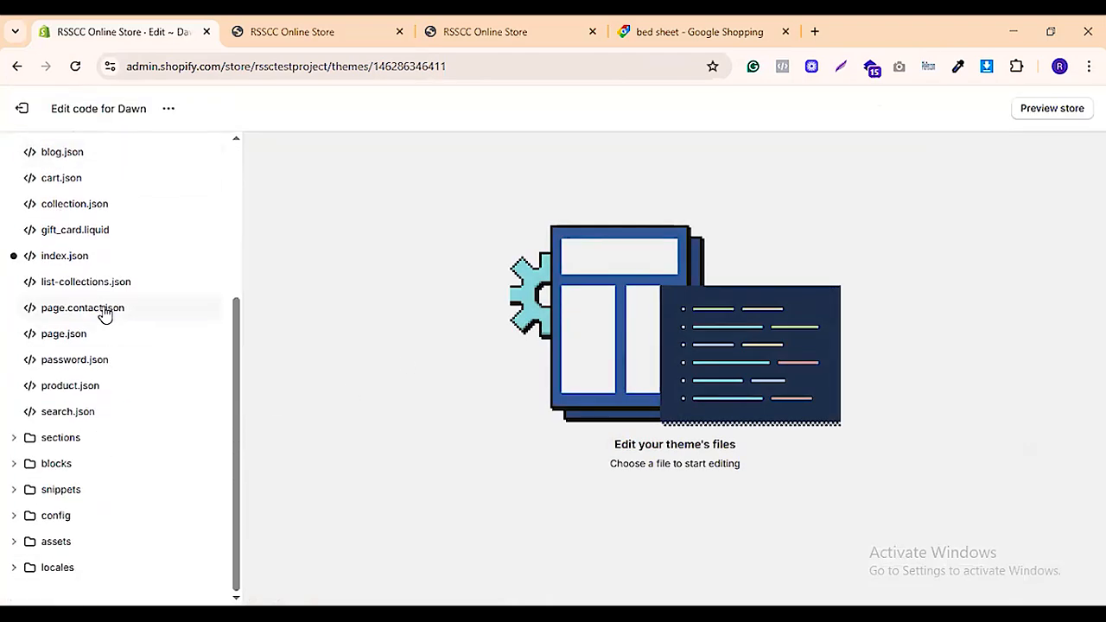
left_click(14, 438)
scroll(119, 361, "down", 10)
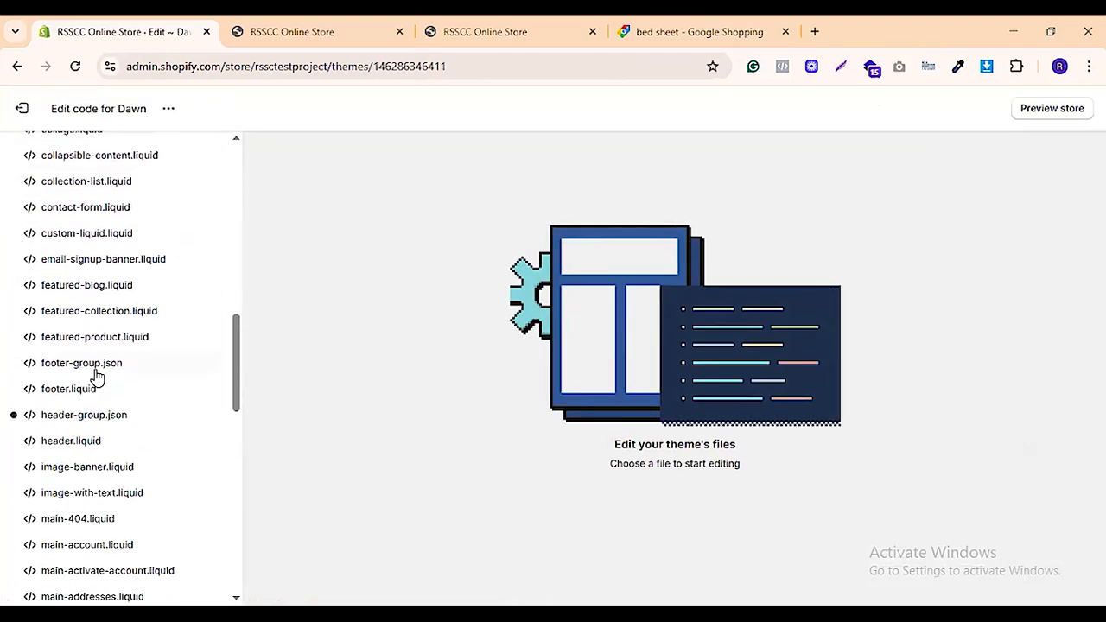
scroll(32, 447, "down", 3)
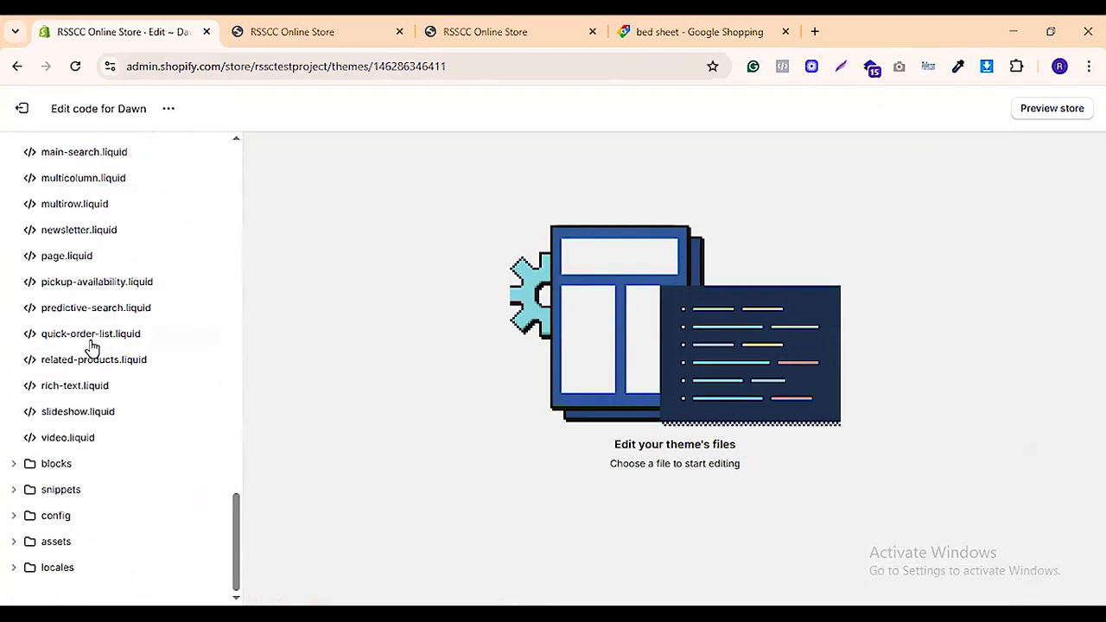
scroll(49, 446, "up", 10)
scroll(86, 350, "up", 10)
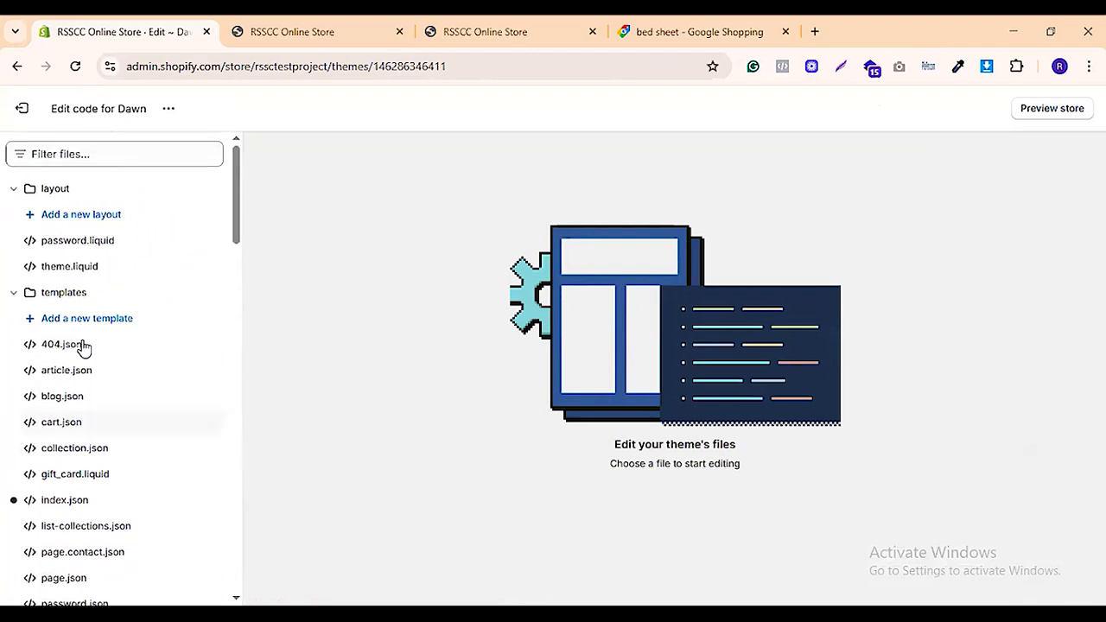
Open theme.liquid from the layout folder and read through its code to the closing html tag
left_click(82, 270)
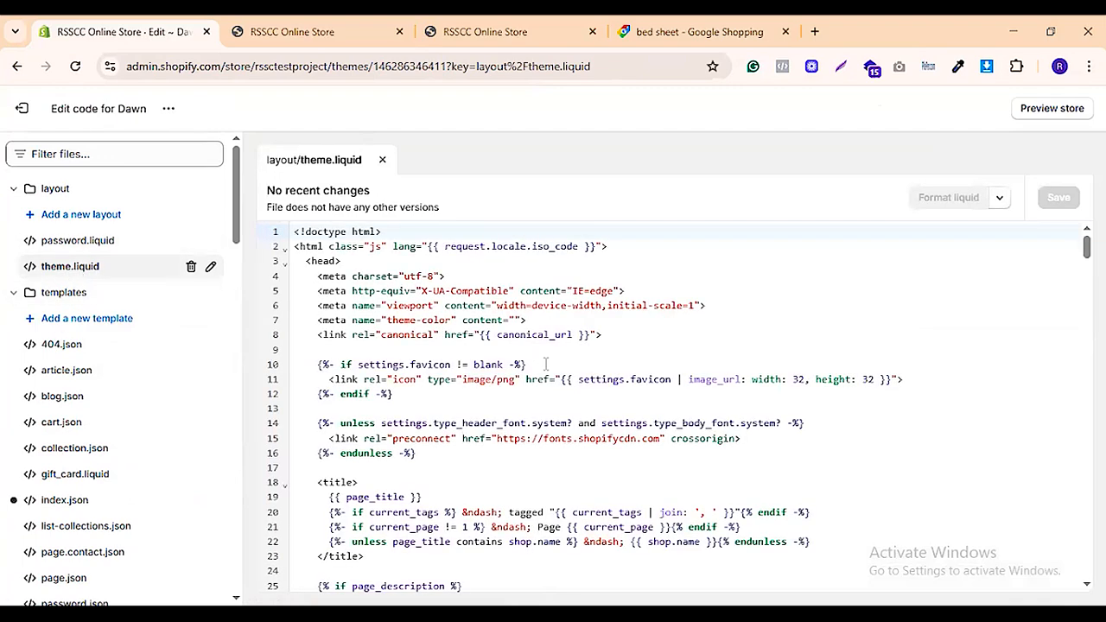
scroll(545, 364, "down", 4)
scroll(530, 336, "down", 2)
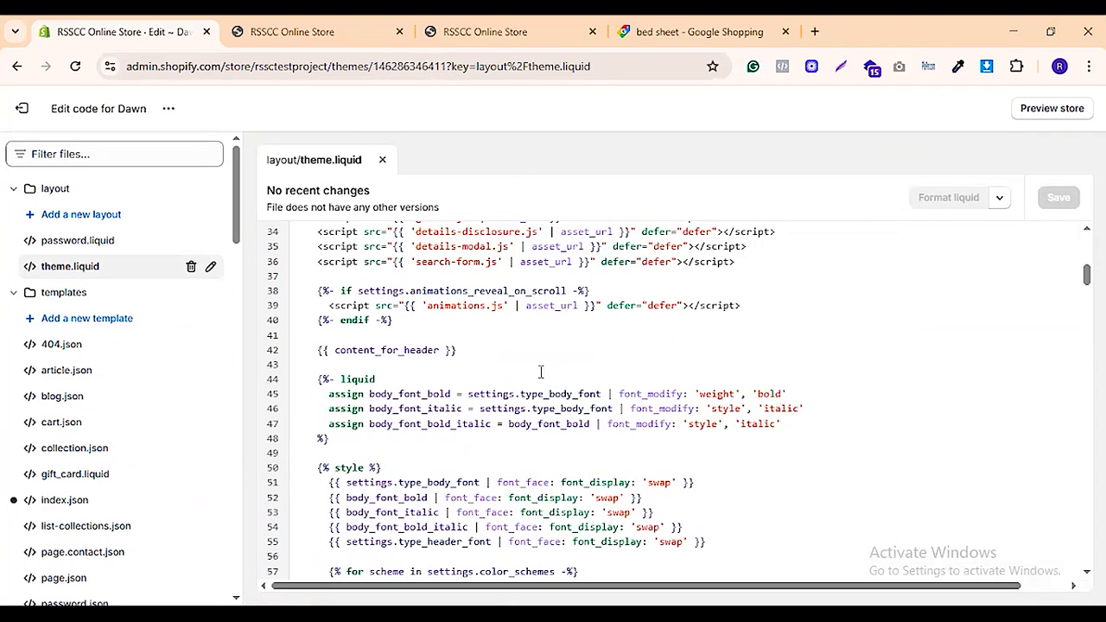
scroll(541, 371, "down", 8)
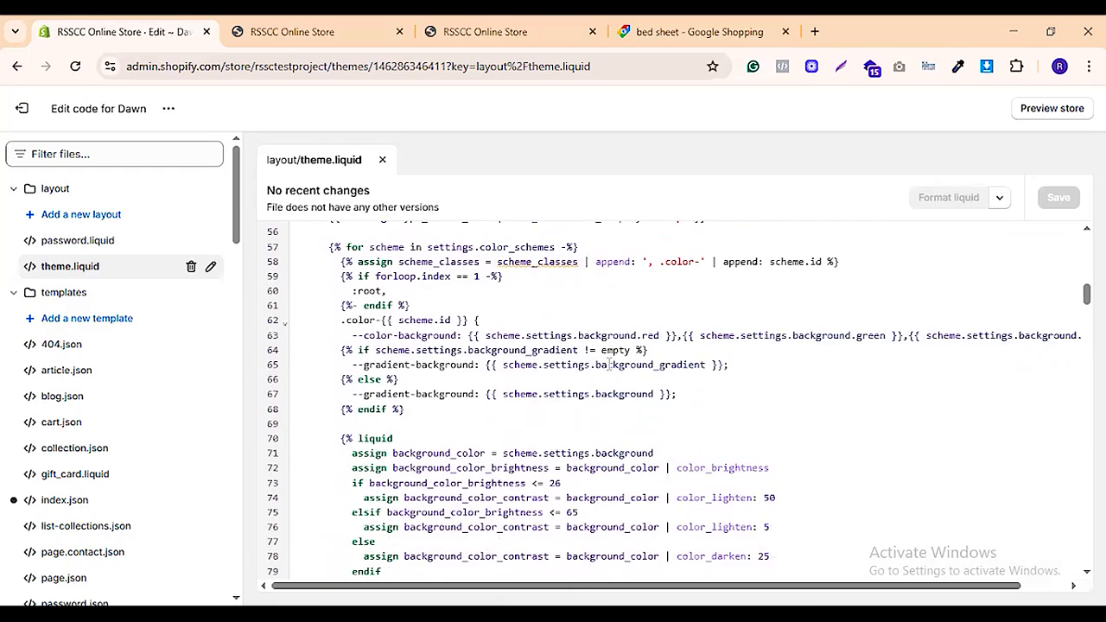
scroll(724, 389, "down", 15)
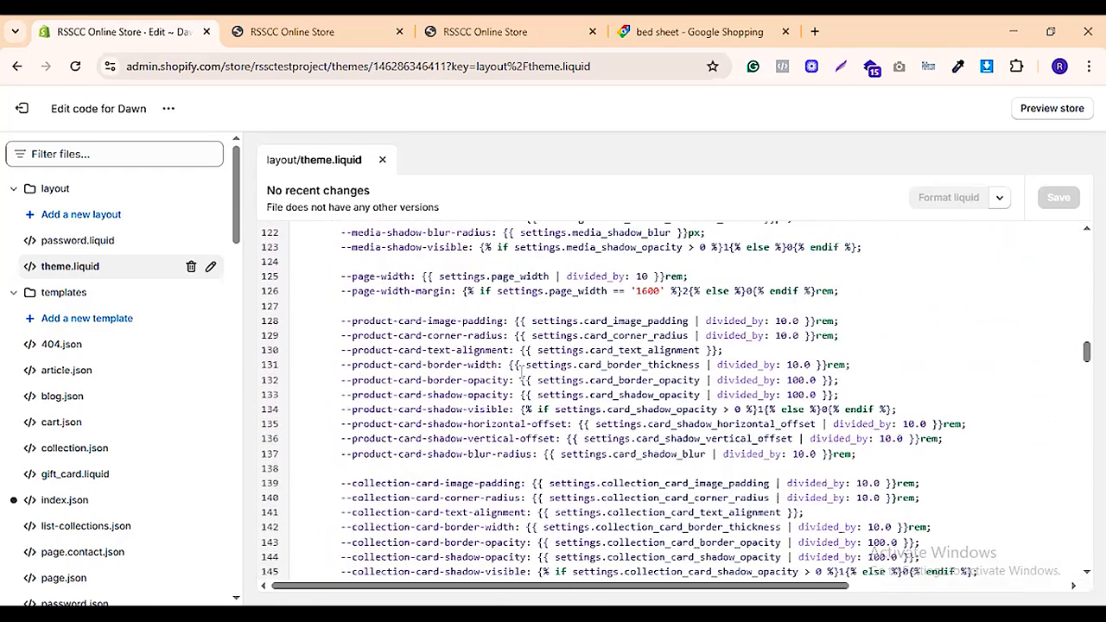
scroll(854, 335, "down", 16)
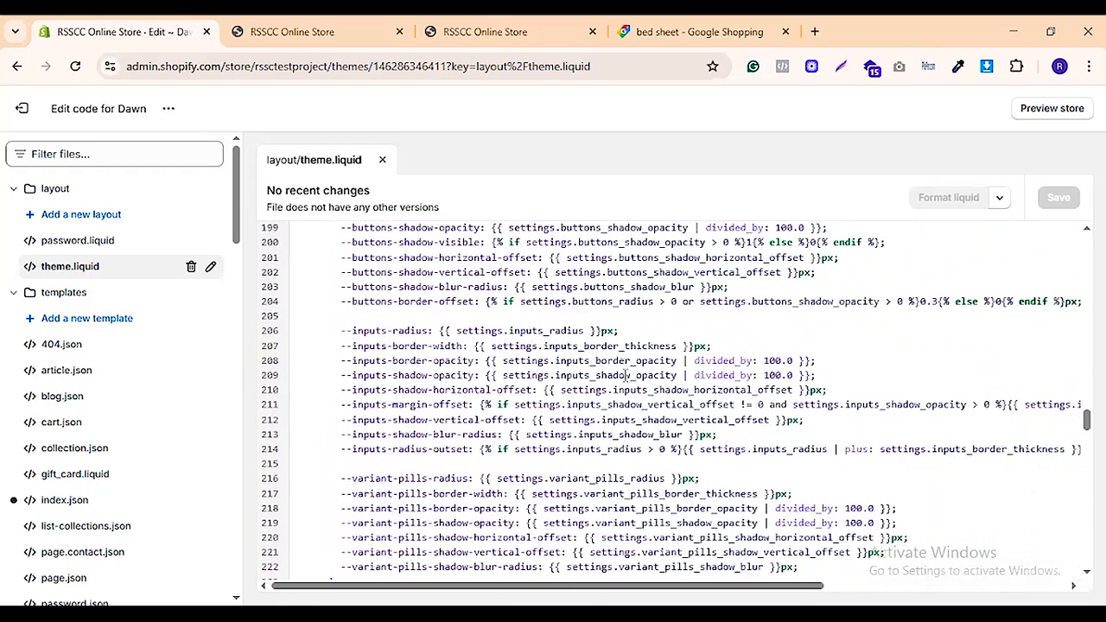
scroll(629, 369, "down", 6)
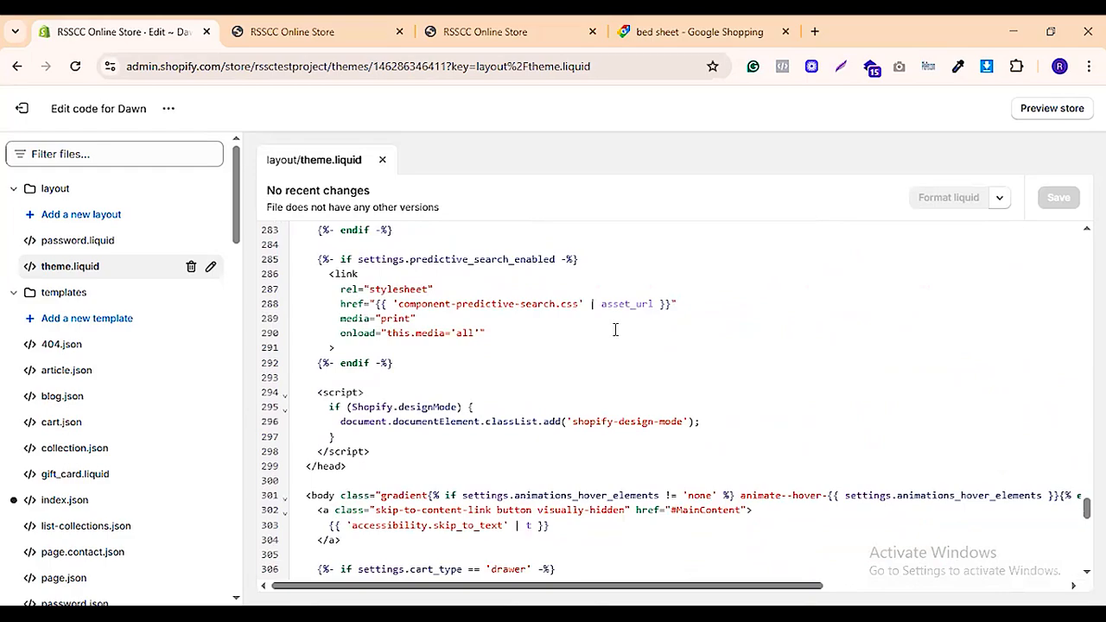
scroll(314, 401, "down", 1)
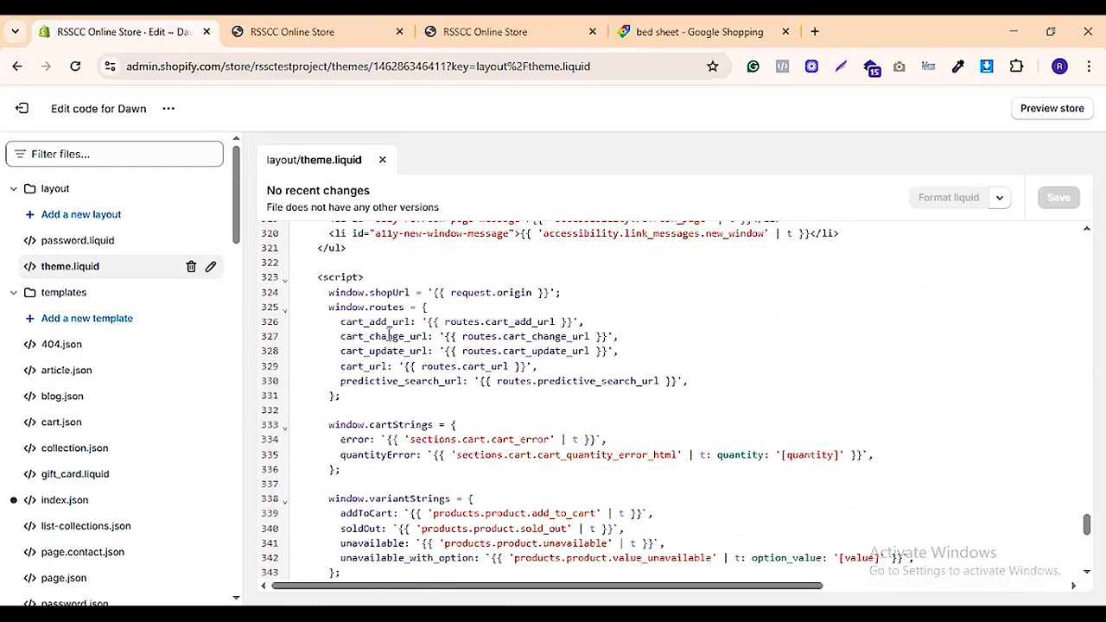
scroll(441, 393, "down", 6)
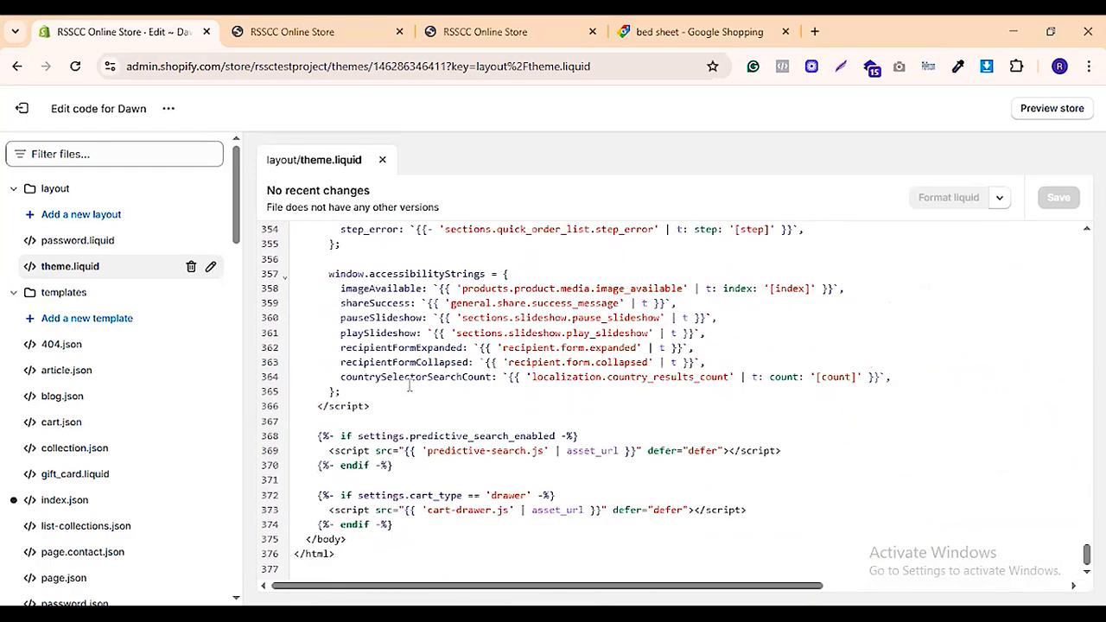
Open the blog.json template and the cart-drawer.liquid section to look at their code
left_click(82, 399)
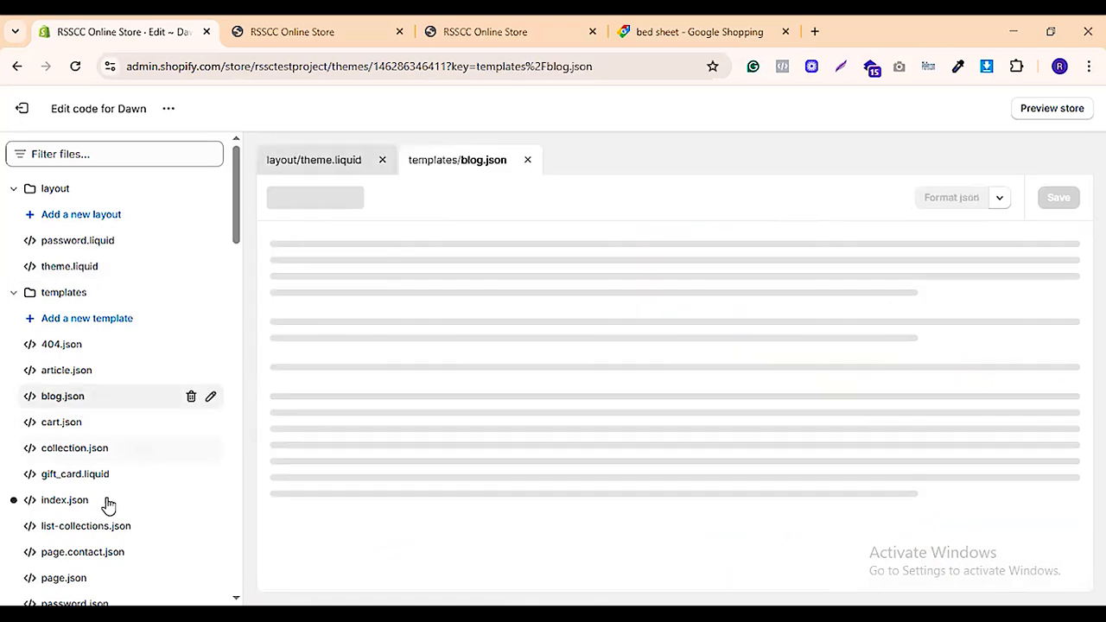
scroll(118, 427, "down", 5)
scroll(119, 426, "down", 3)
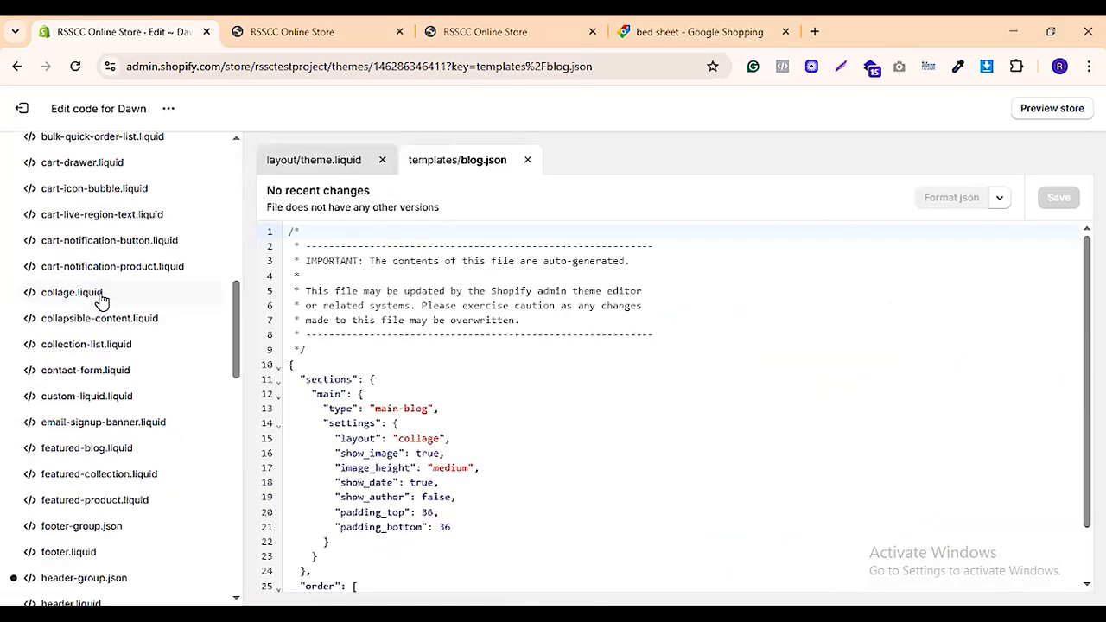
left_click(84, 164)
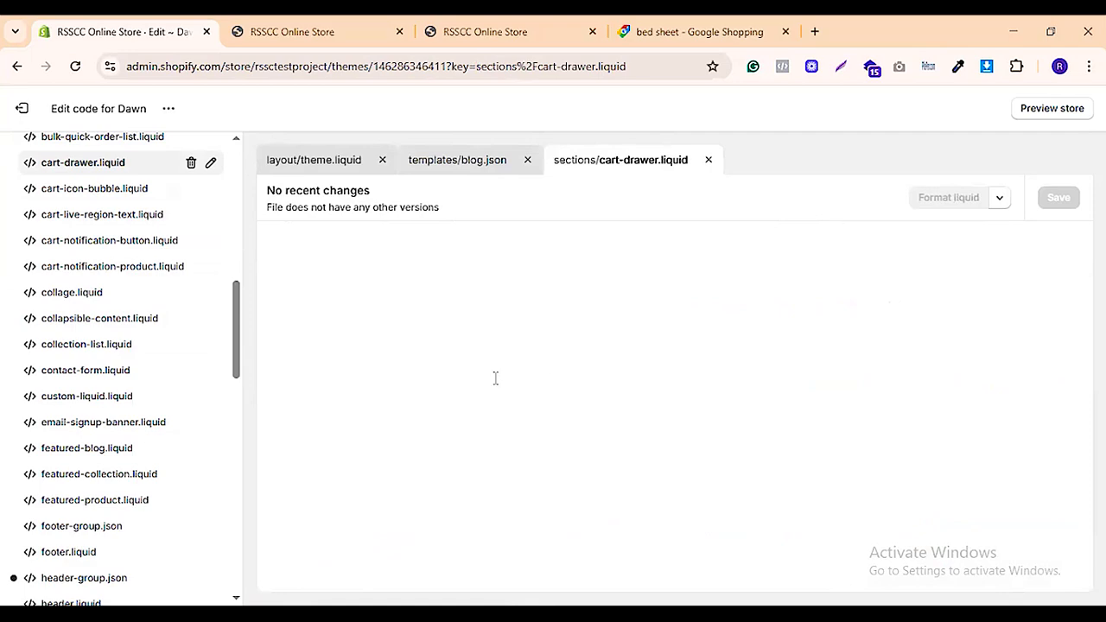
scroll(118, 375, "down", 3)
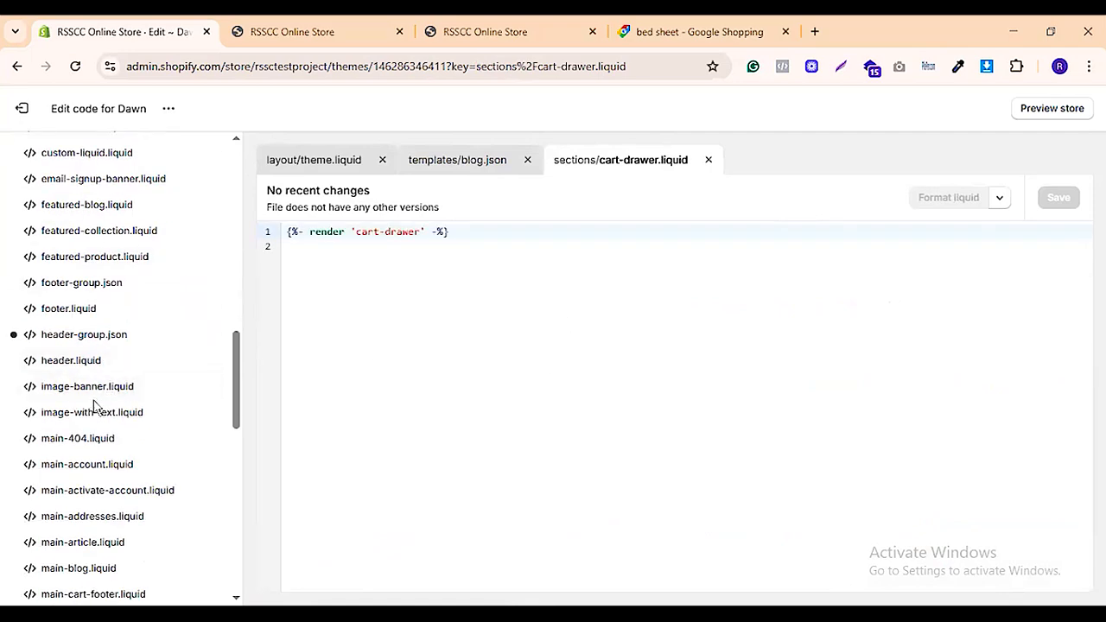
Open the main-cart-items.liquid section and read through its cart item markup, including the image and price code
scroll(120, 373, "down", 3)
left_click(95, 376)
scroll(106, 380, "down", 2)
scroll(543, 335, "down", 5)
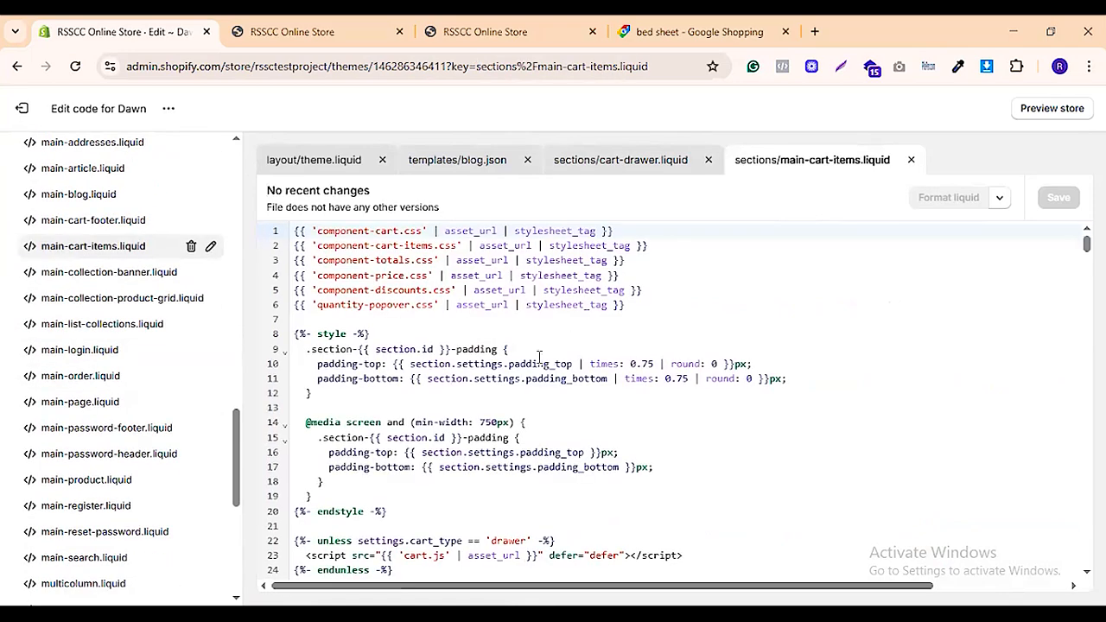
scroll(534, 349, "down", 10)
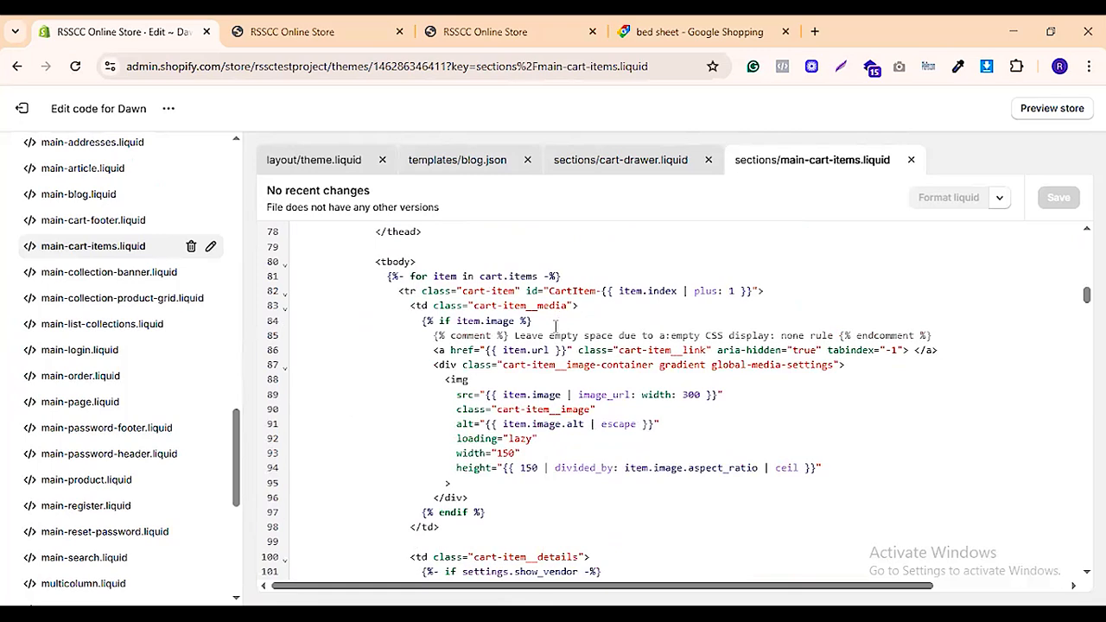
left_click(449, 365)
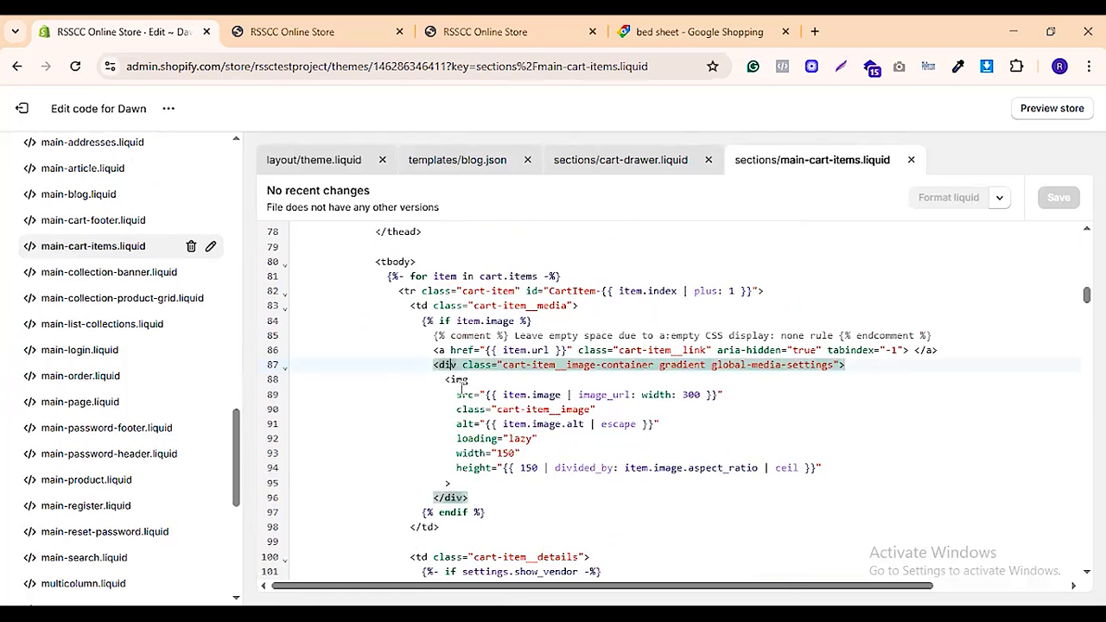
key("Down")
key("Down")
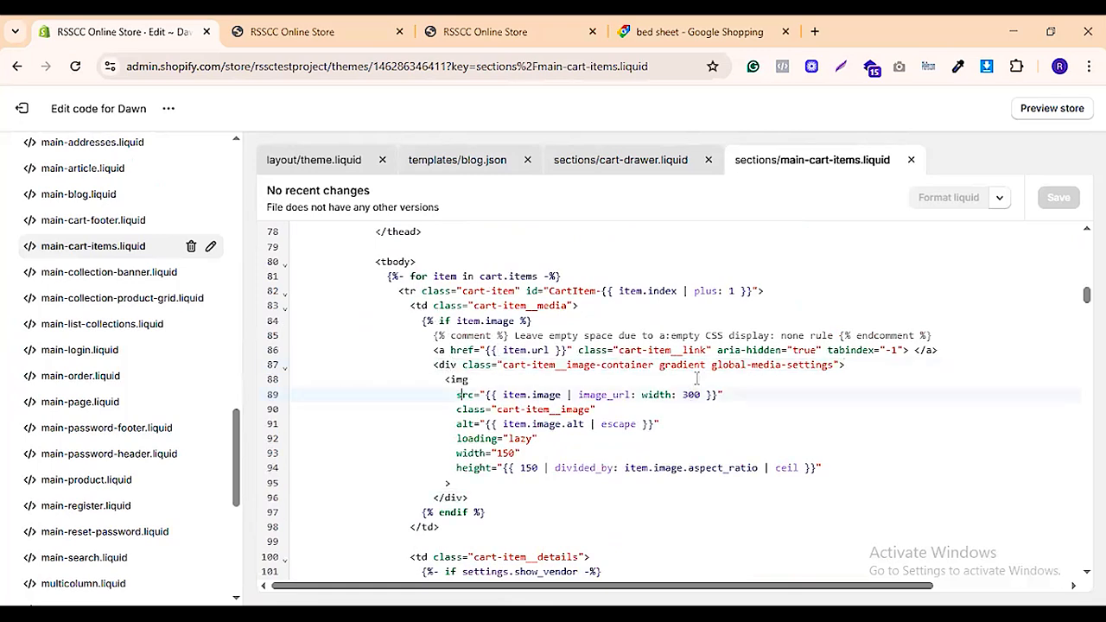
scroll(523, 432, "down", 2)
scroll(478, 445, "down", 7)
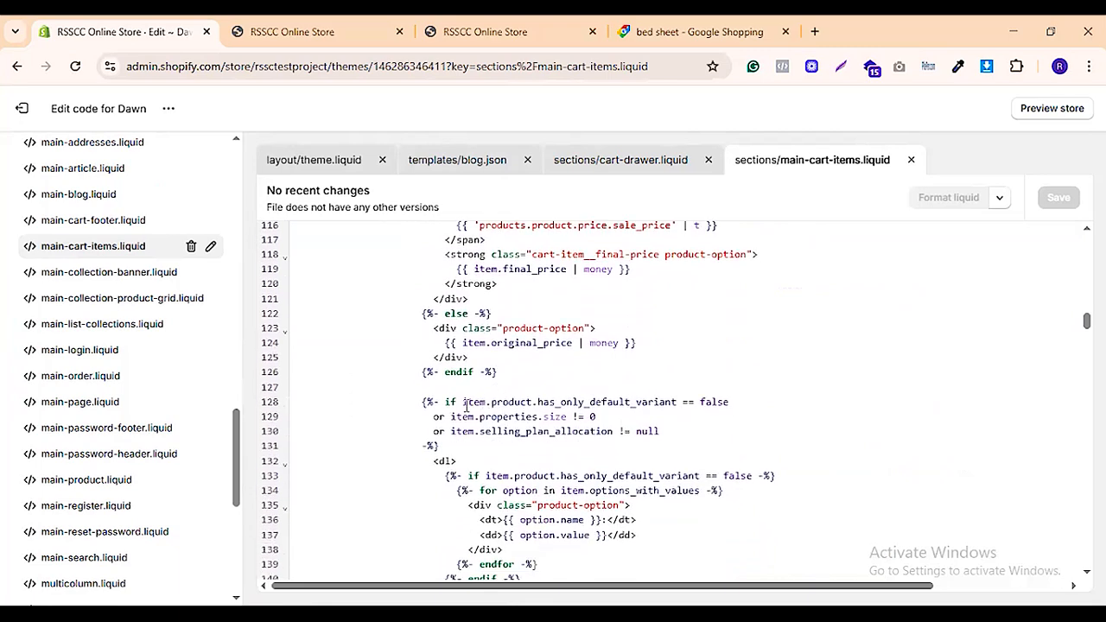
Close all the open theme files and return to the themes page
left_click(910, 161)
left_click(710, 161)
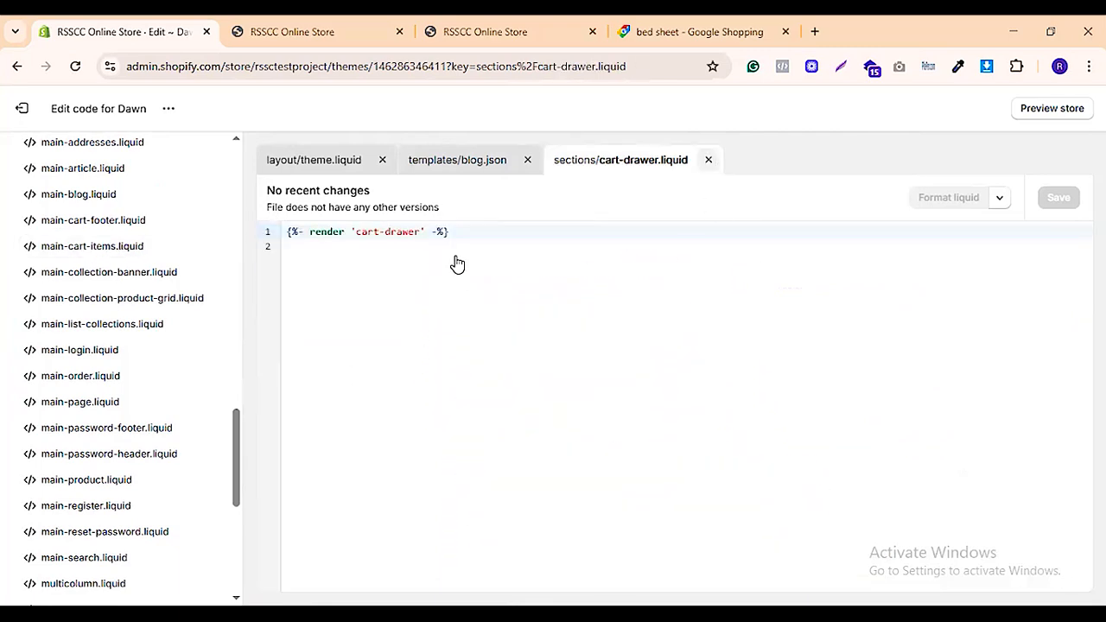
left_click(527, 160)
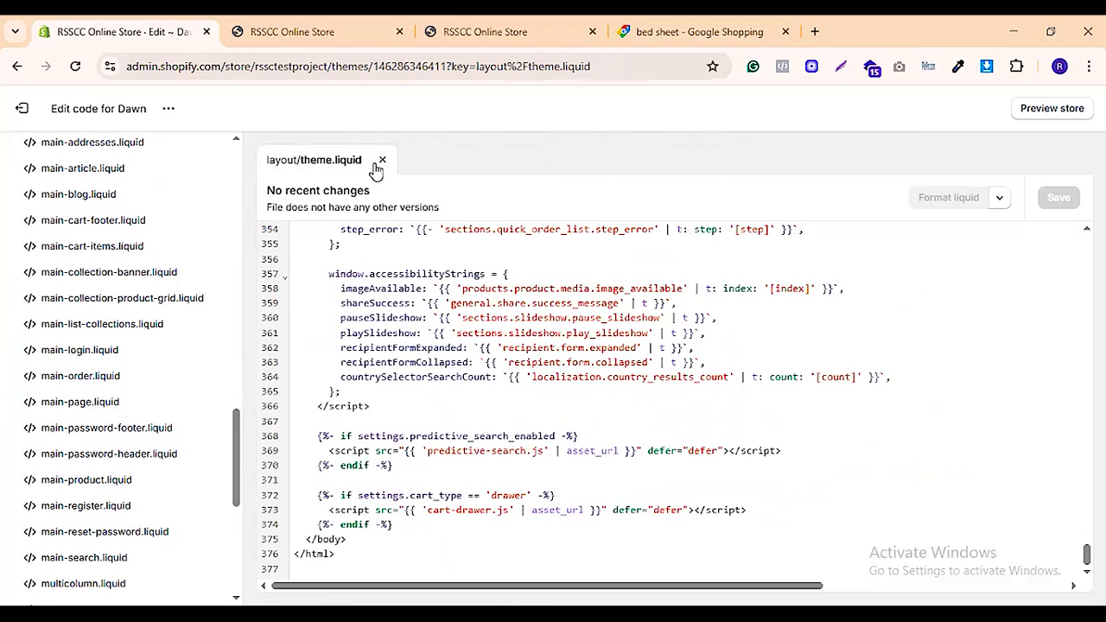
scroll(128, 346, "up", 15)
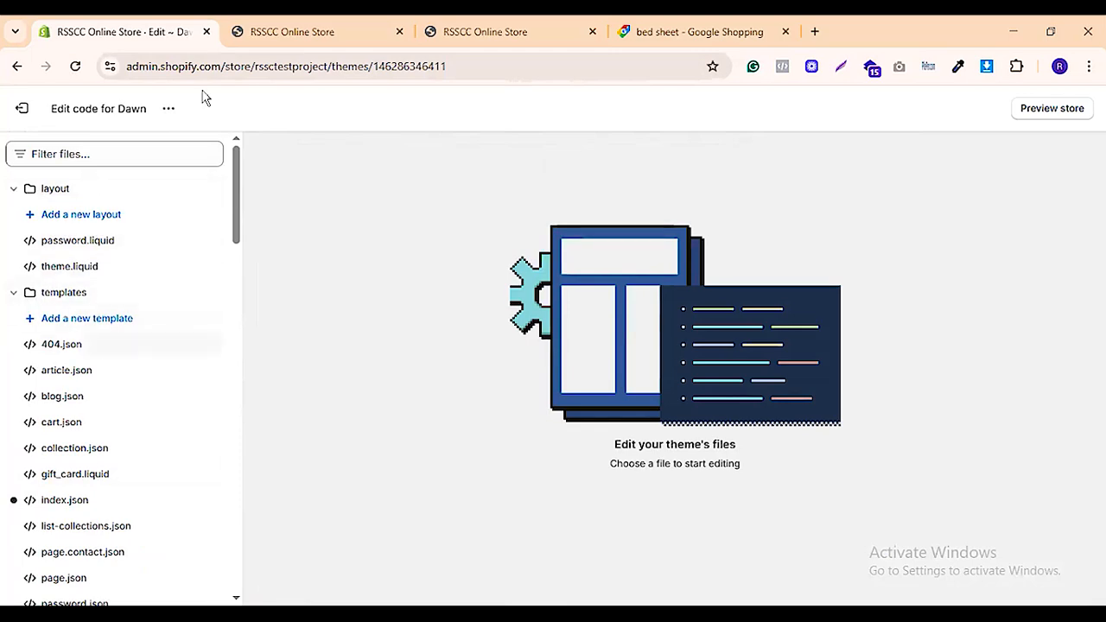
left_click(17, 66)
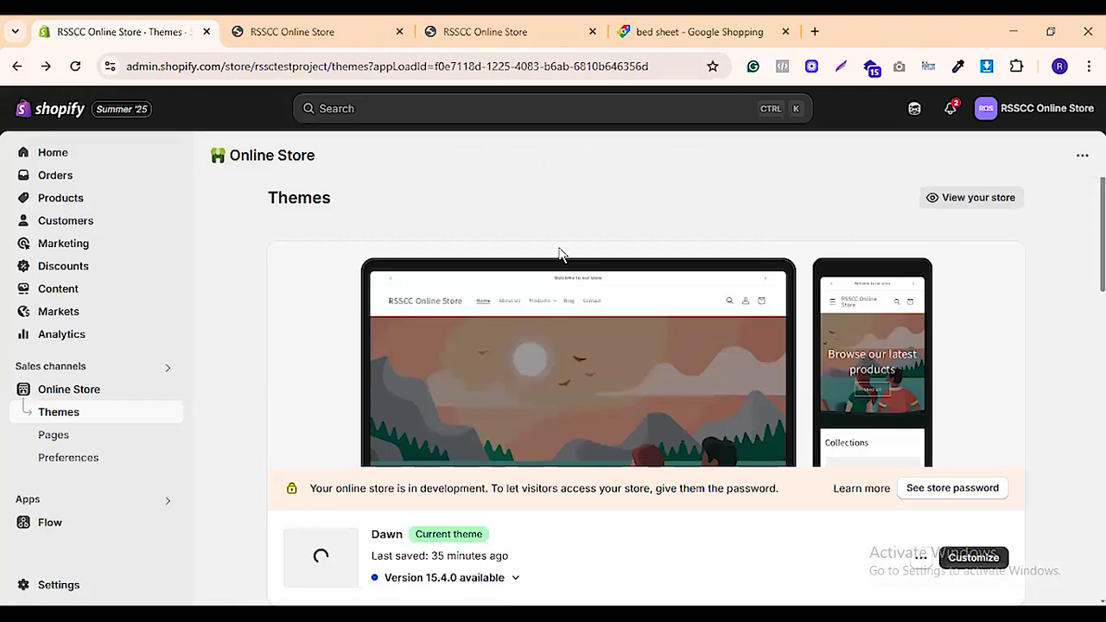
Open the Dawn theme's customizer in a new browser tab and place that tab beside the themes page's tab
scroll(700, 267, "down", 3)
scroll(977, 338, "up", 2)
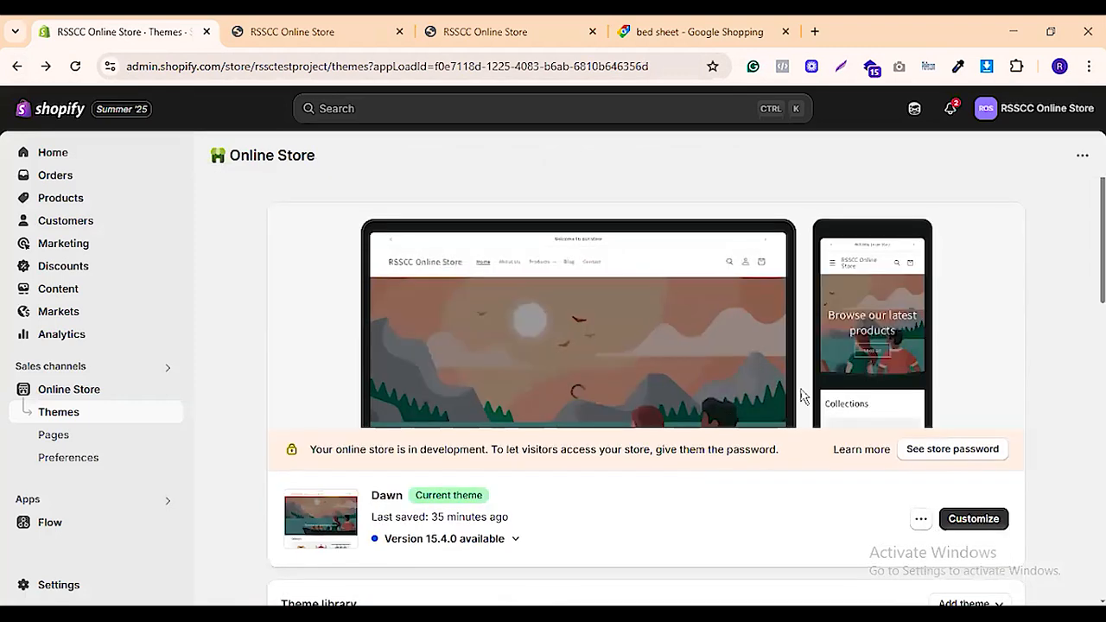
scroll(934, 349, "down", 3)
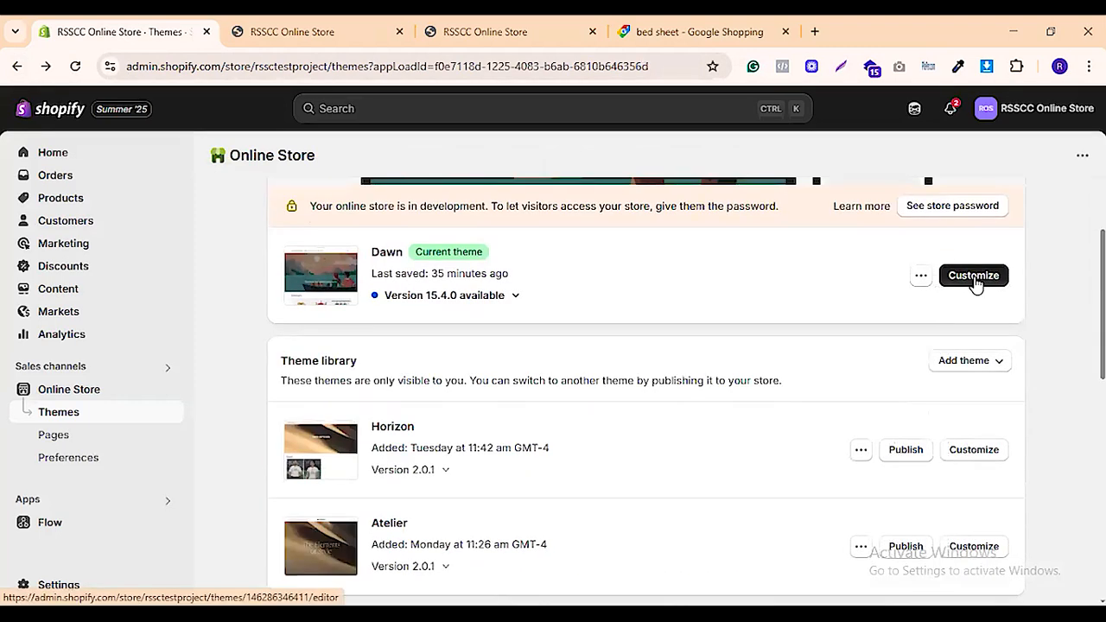
right_click(974, 277)
left_click(870, 296)
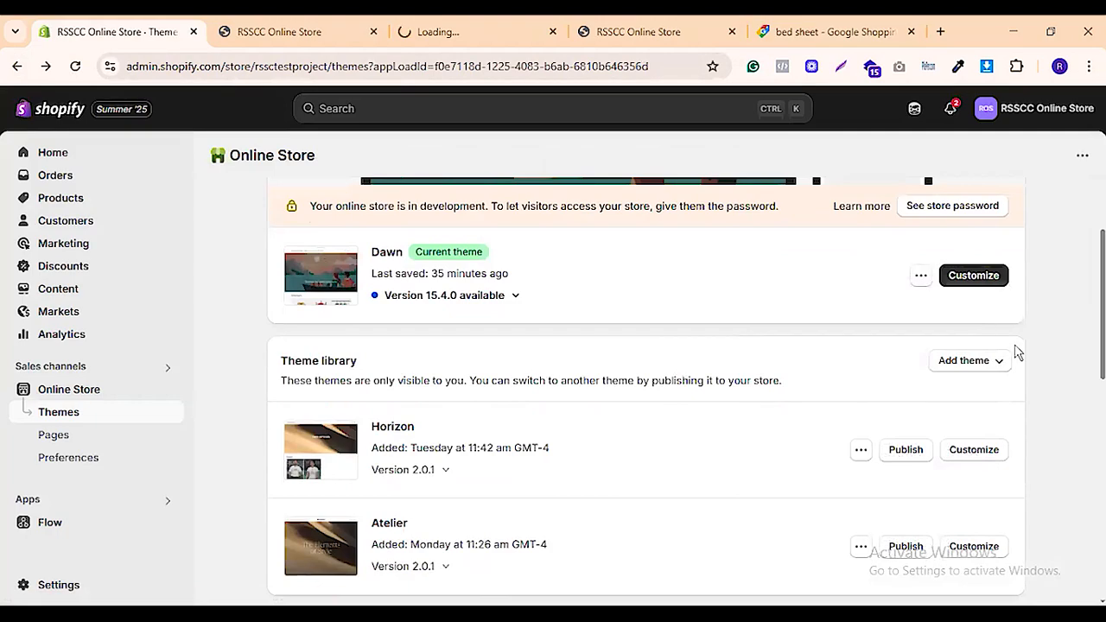
left_click_drag(458, 32, 292, 32)
Look over the live storefront's home page from banner to featured product, and switch to the Dawn theme editor
left_click(467, 33)
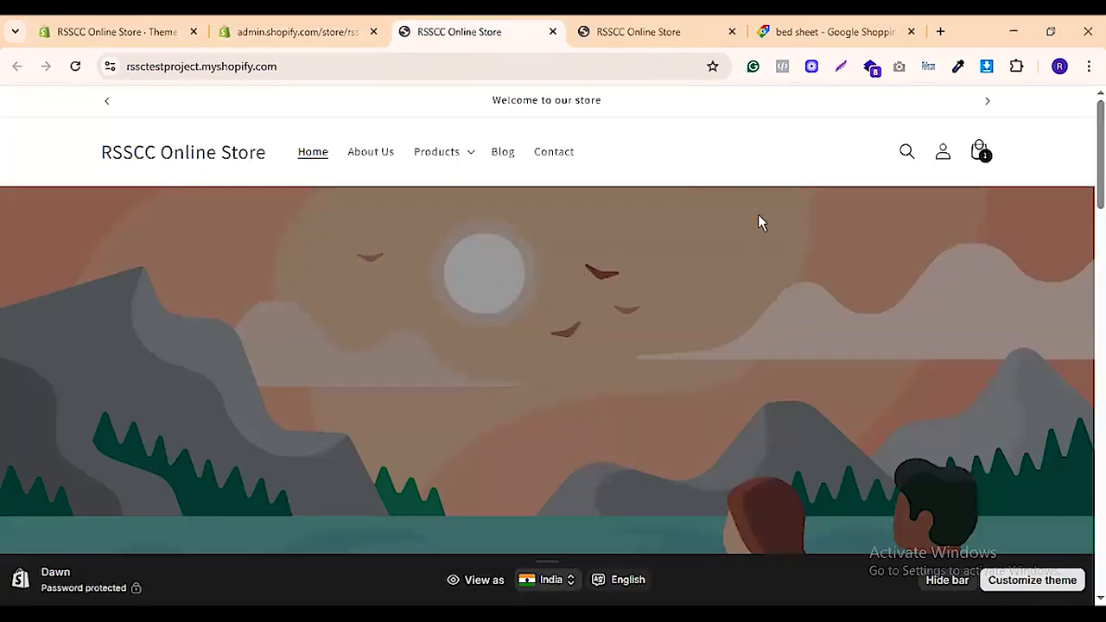
scroll(435, 247, "down", 15)
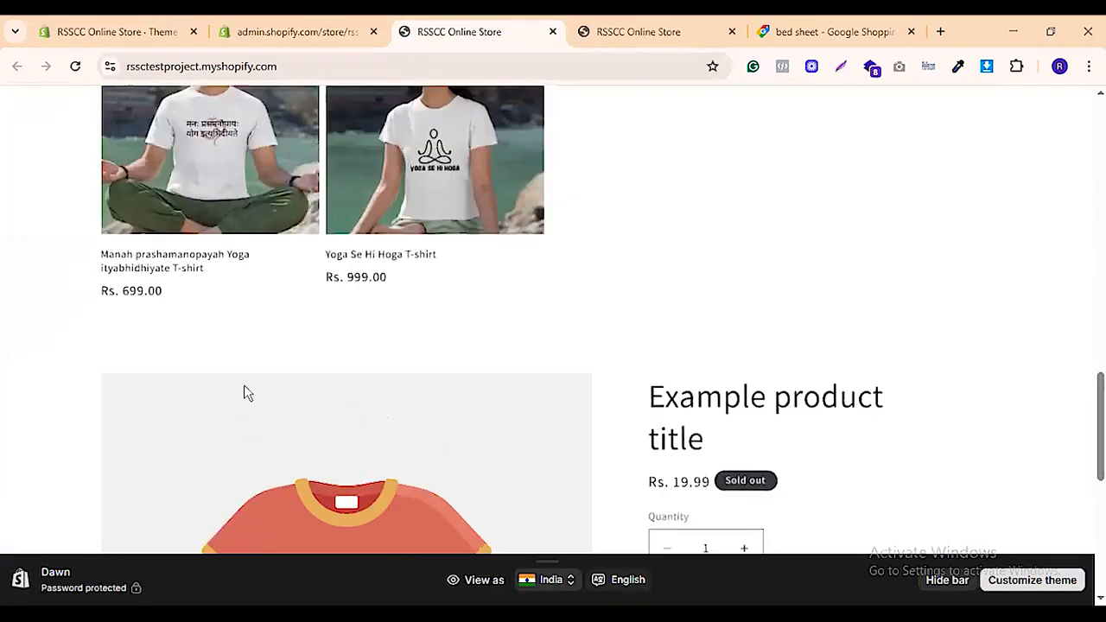
scroll(242, 389, "up", 15)
left_click(279, 32)
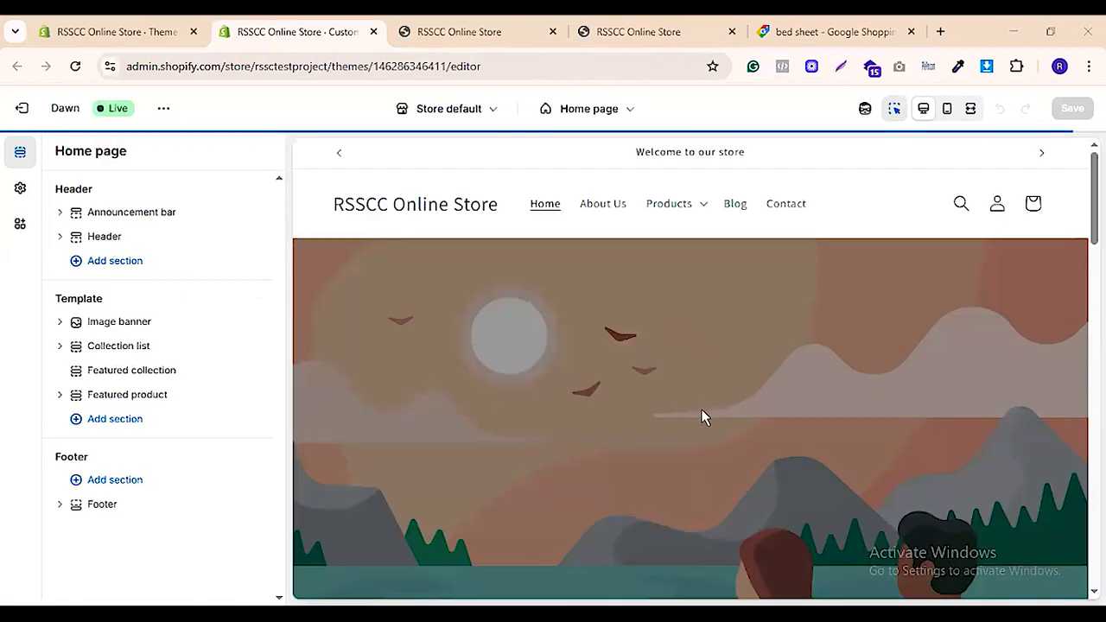
Examine the home page preview against its section list, from the header and image banner to the footer
scroll(717, 415, "down", 6)
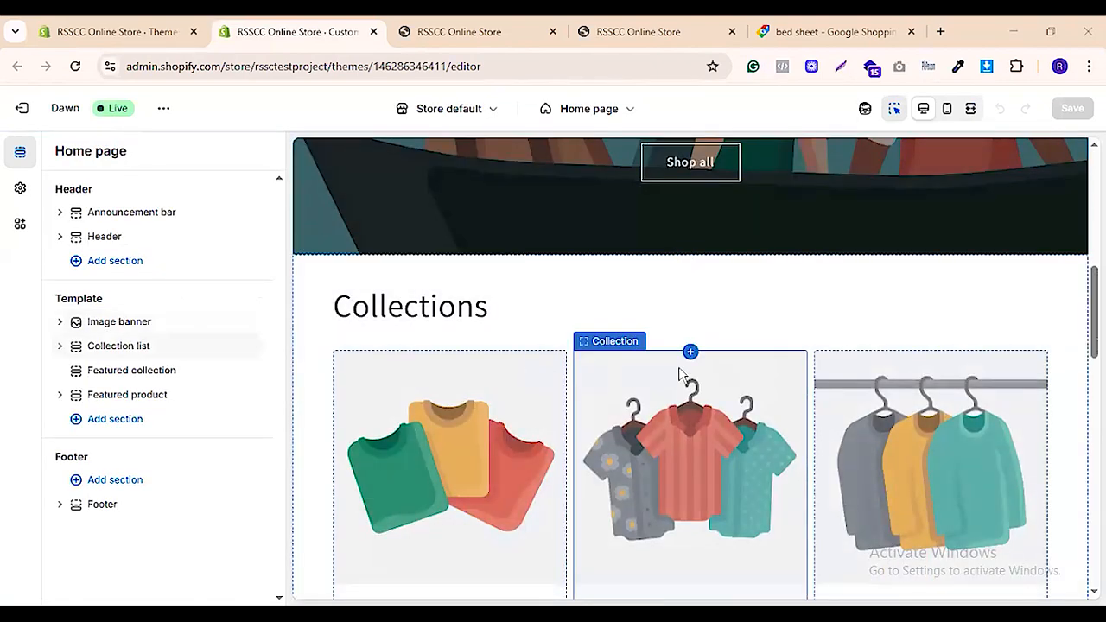
scroll(664, 382, "up", 6)
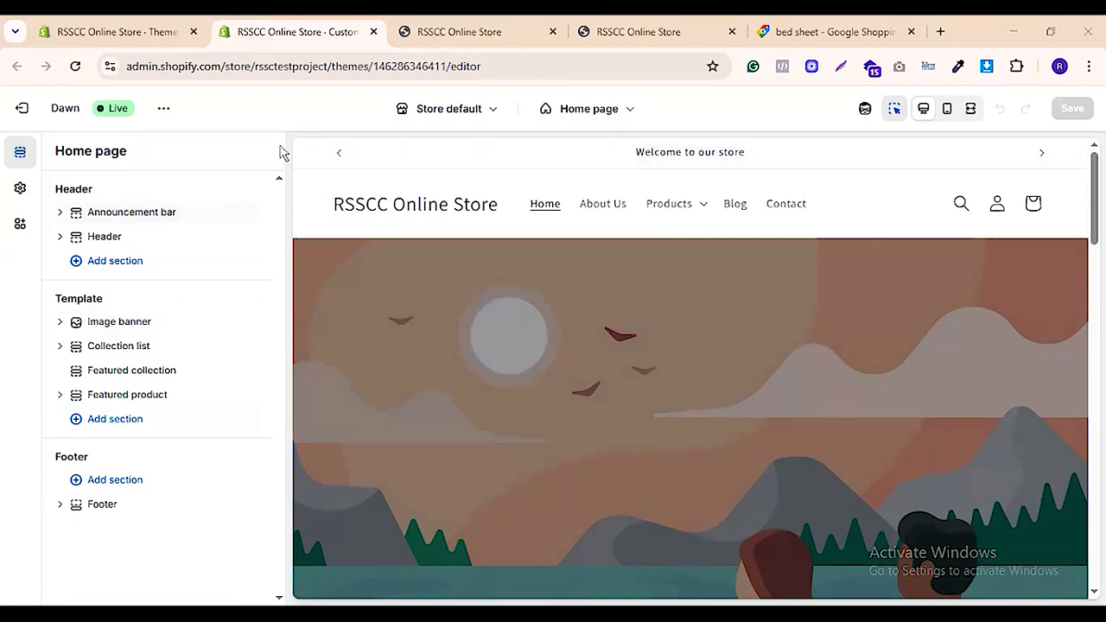
scroll(886, 266, "down", 7)
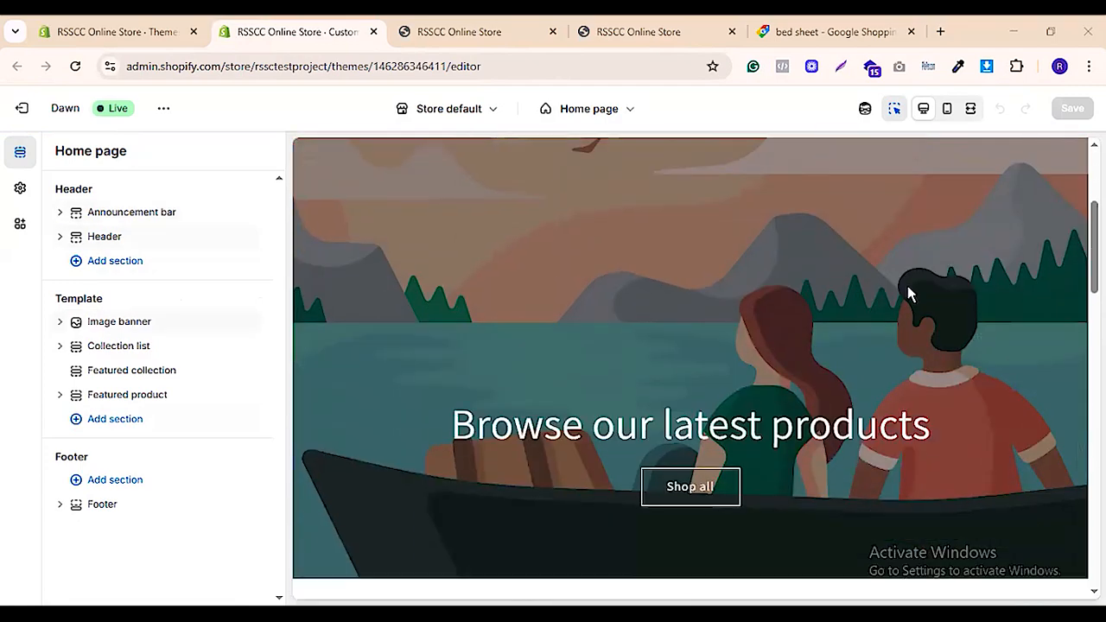
scroll(763, 285, "down", 10)
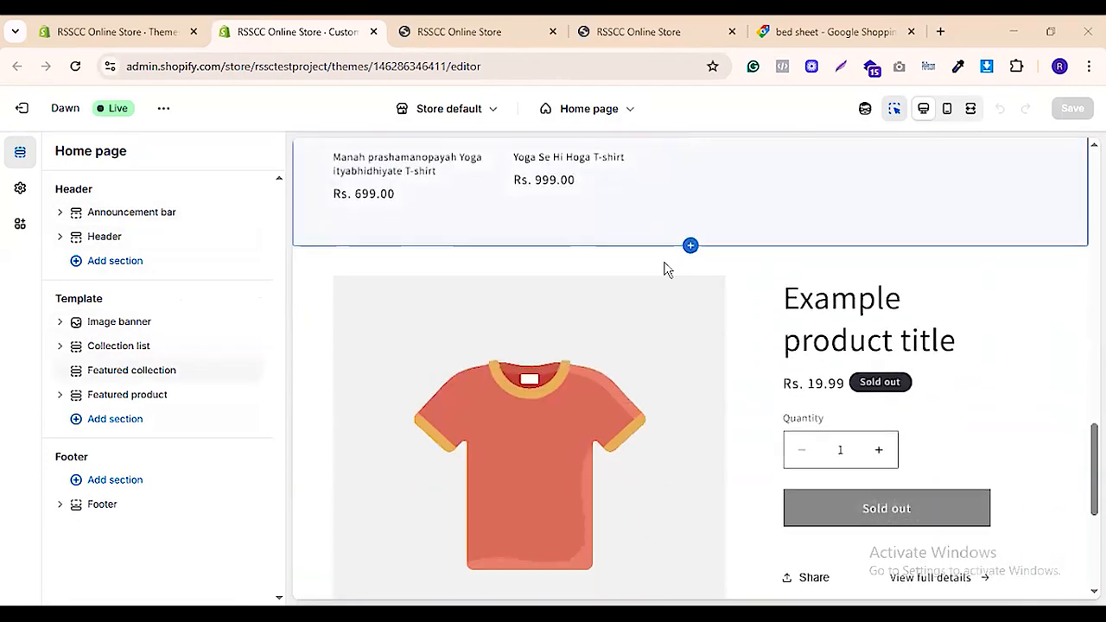
scroll(543, 424, "up", 15)
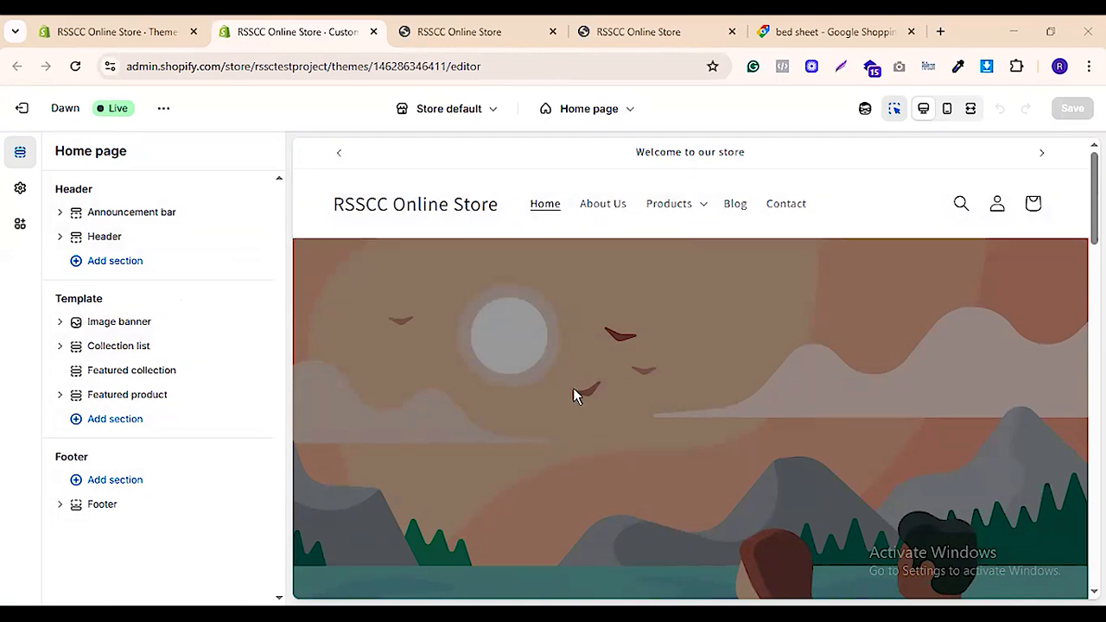
scroll(577, 394, "down", 4)
scroll(519, 255, "down", 4)
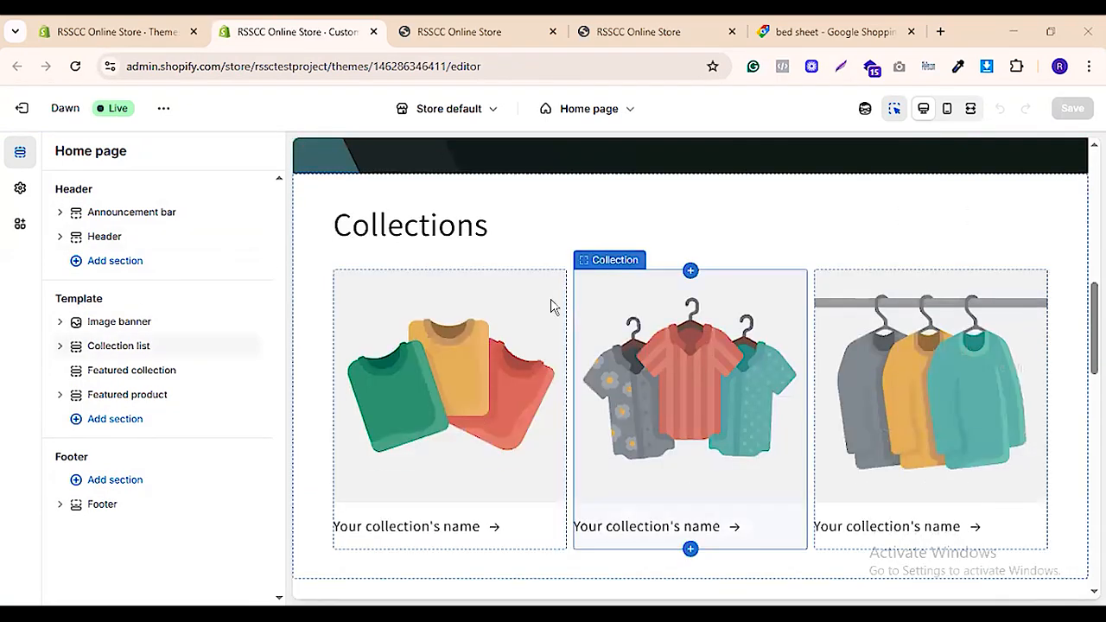
scroll(667, 341, "down", 12)
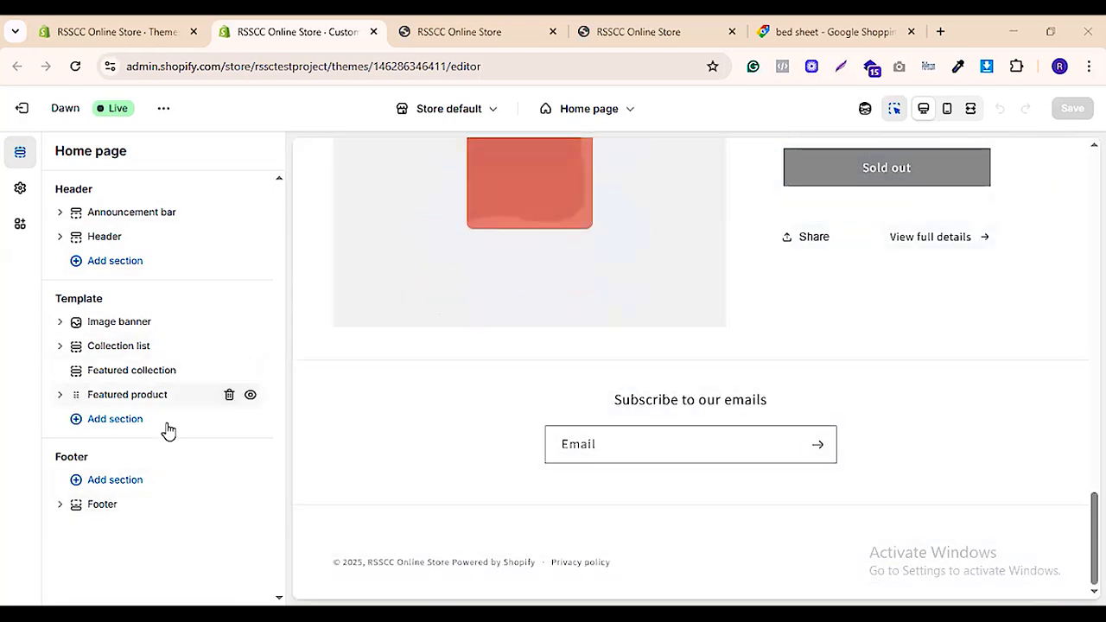
scroll(584, 351, "up", 10)
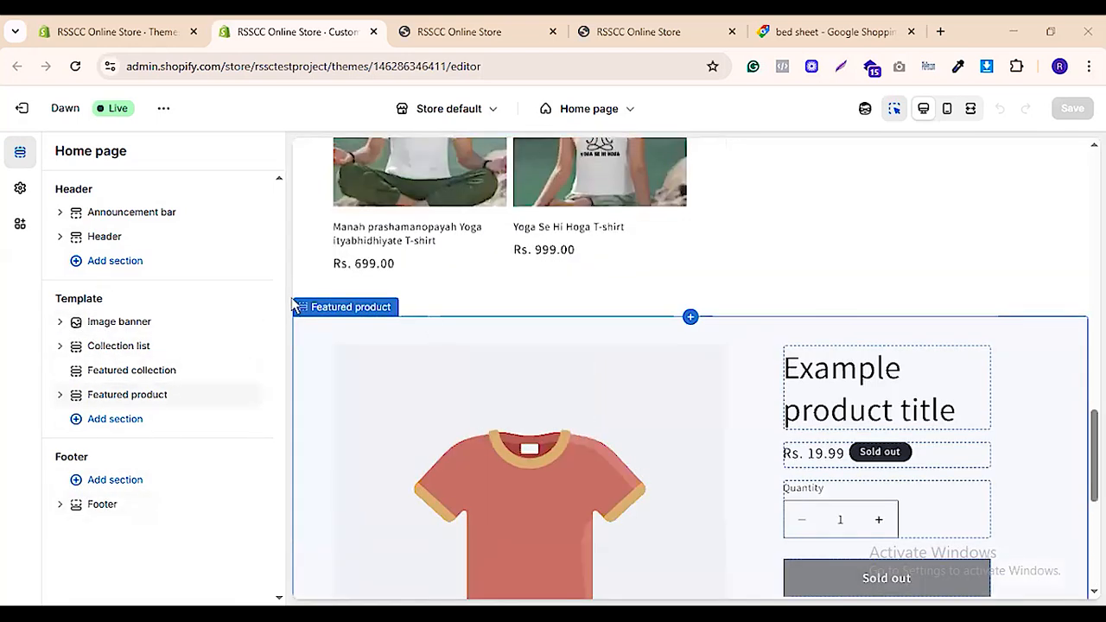
scroll(672, 258, "up", 8)
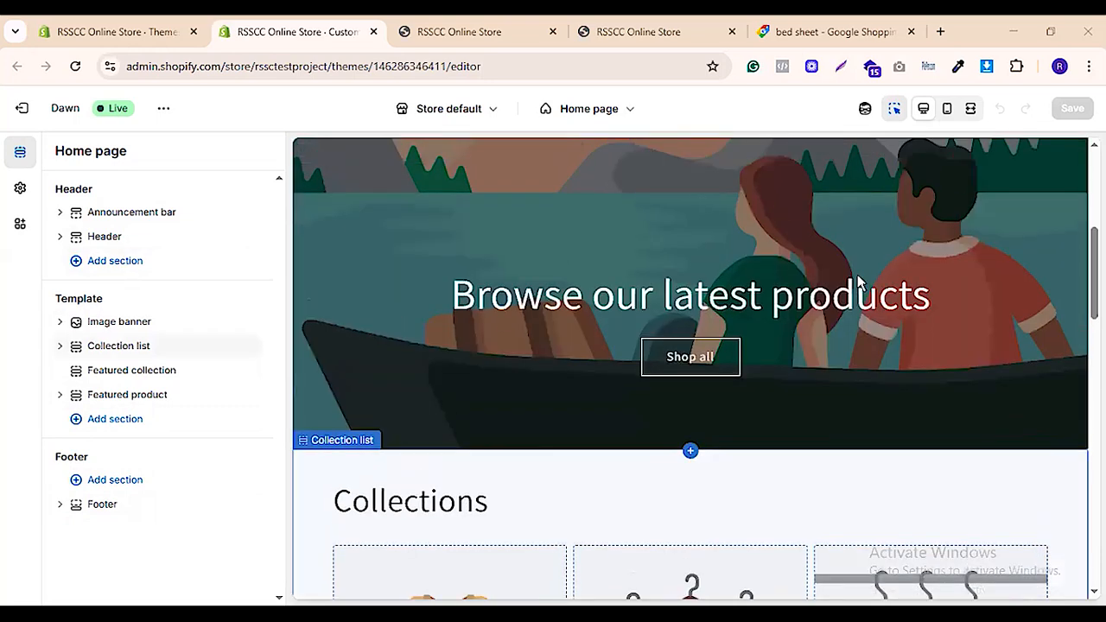
Expand the announcement bar section and delete its first announcement block
left_click(58, 214)
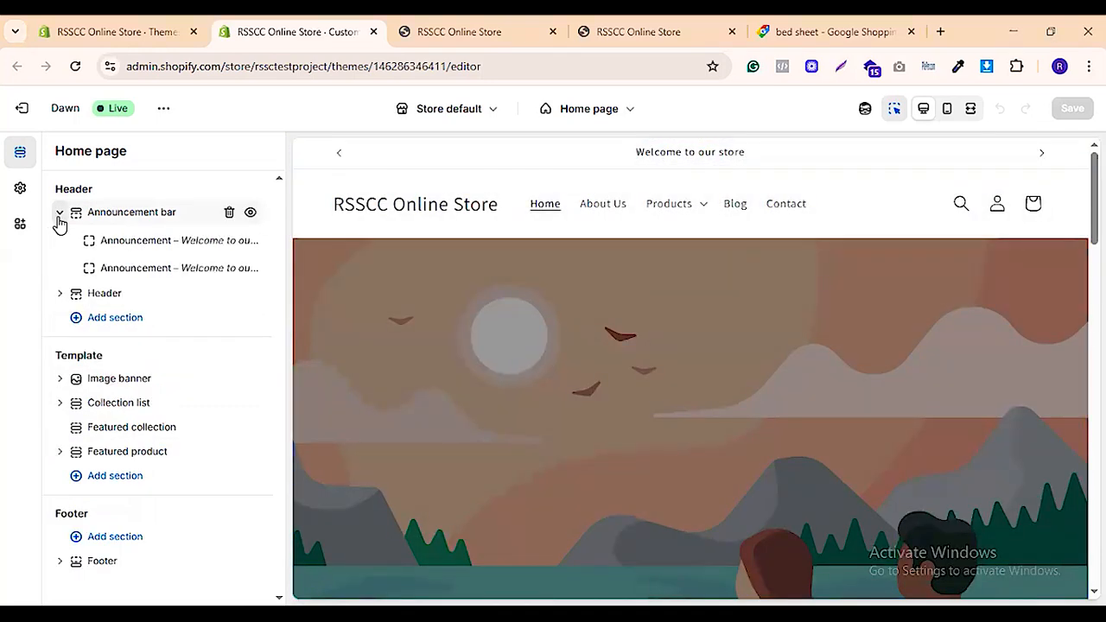
left_click(229, 240)
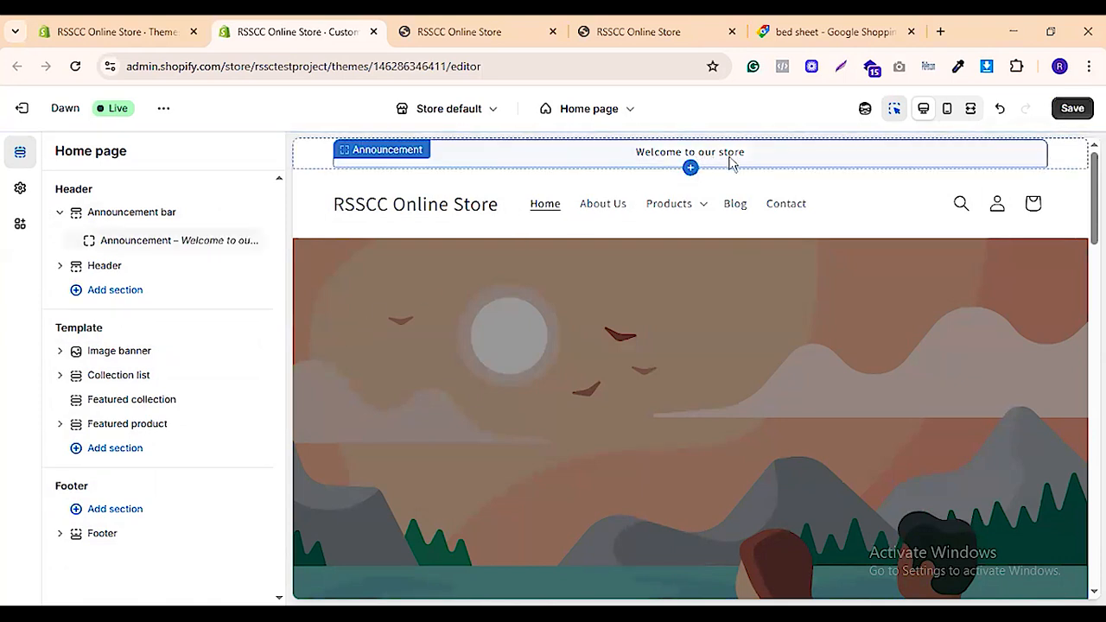
Review the announcement bar's settings and turn on auto-rotation of announcements
left_click(147, 214)
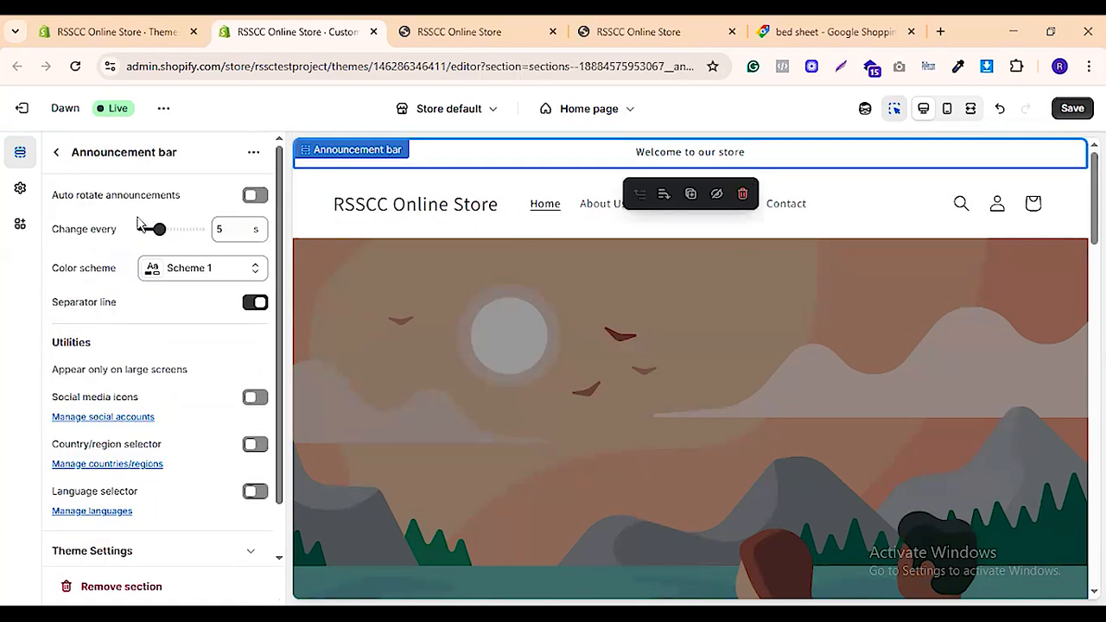
scroll(184, 334, "down", 2)
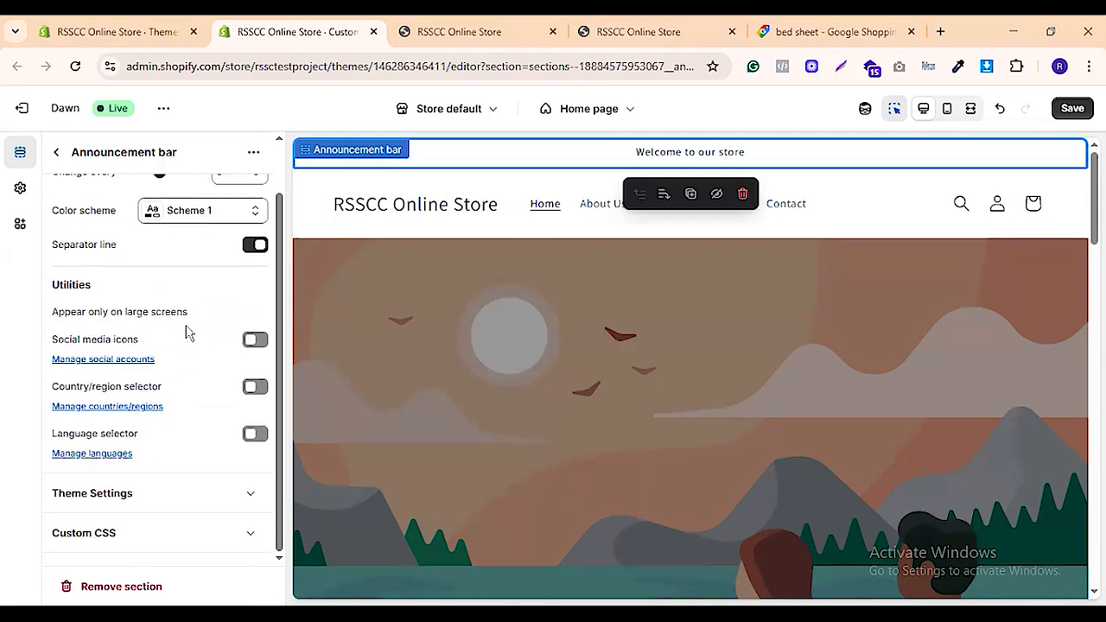
scroll(188, 332, "up", 2)
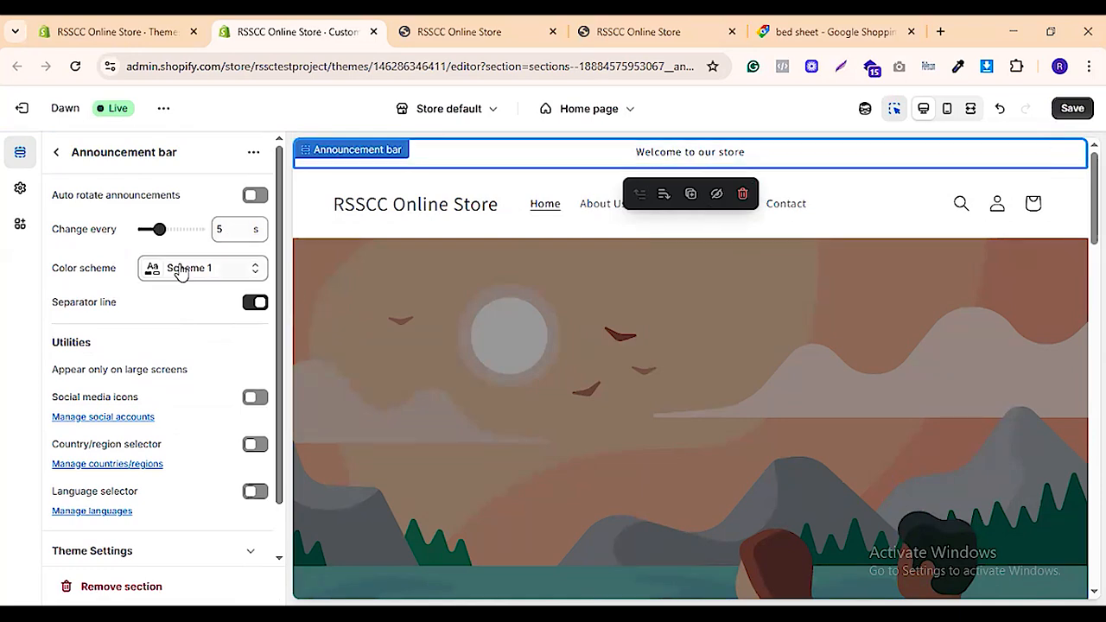
left_click(262, 197)
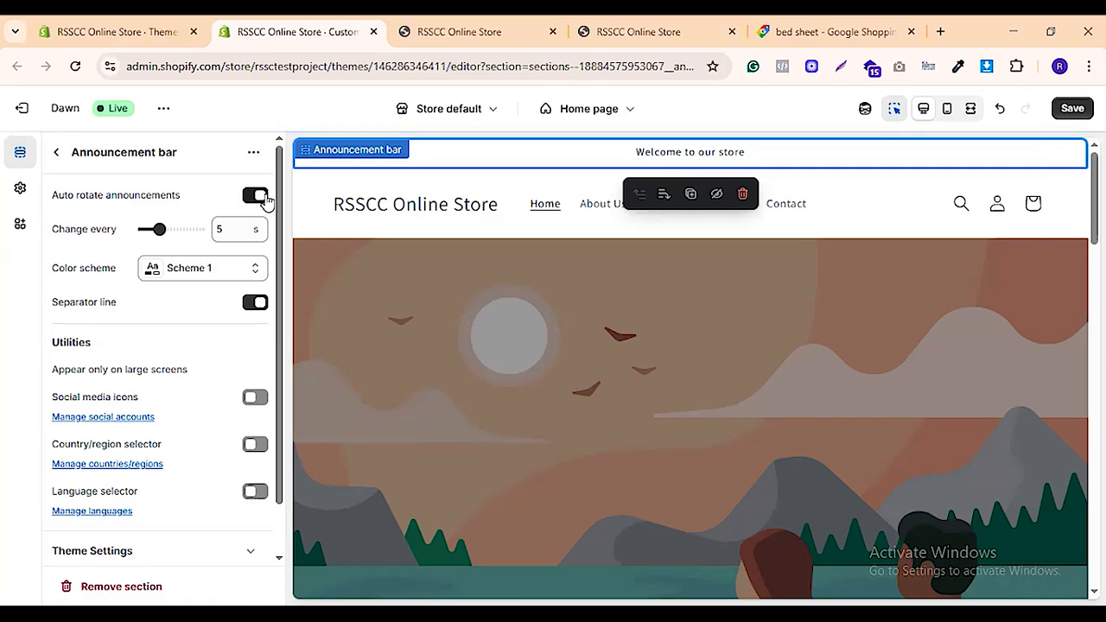
Hide the announcement bar section and show it again
left_click(253, 152)
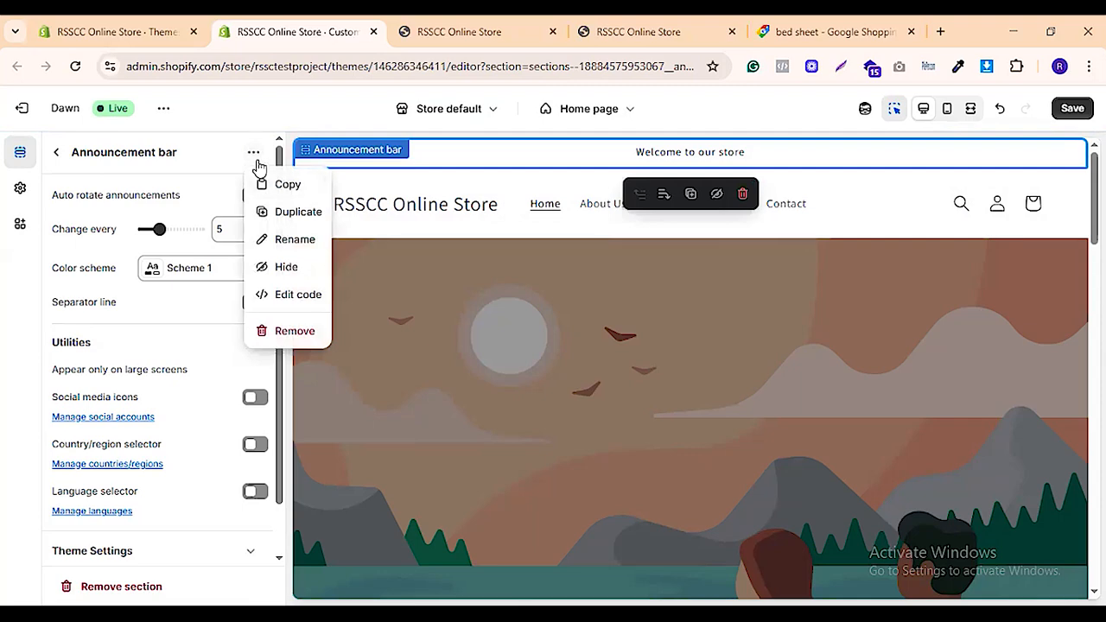
left_click(286, 270)
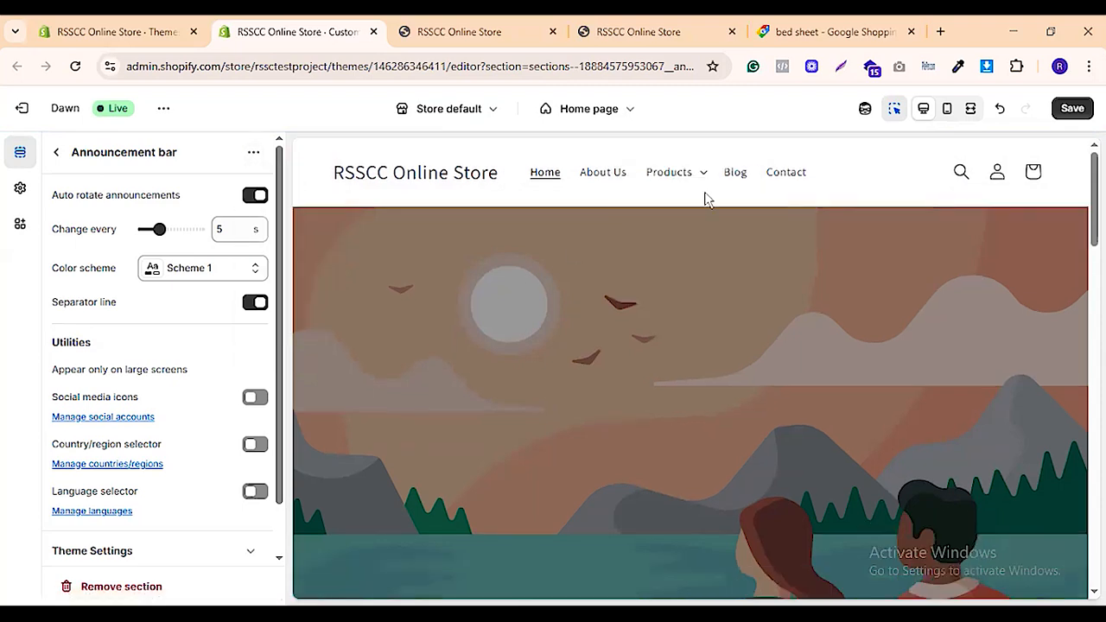
left_click(255, 156)
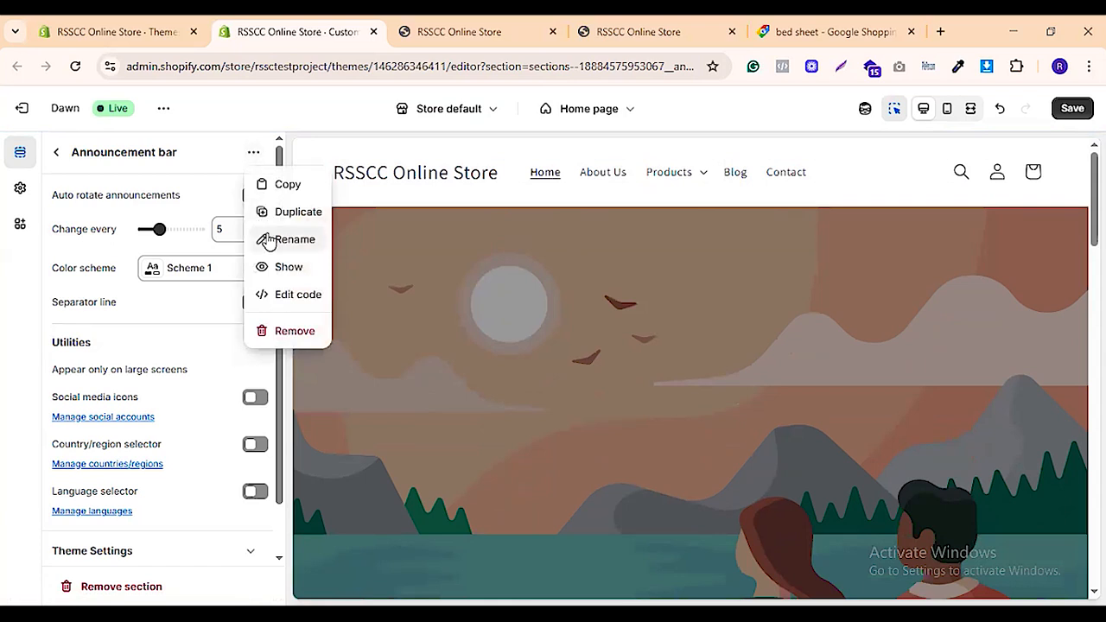
left_click(282, 269)
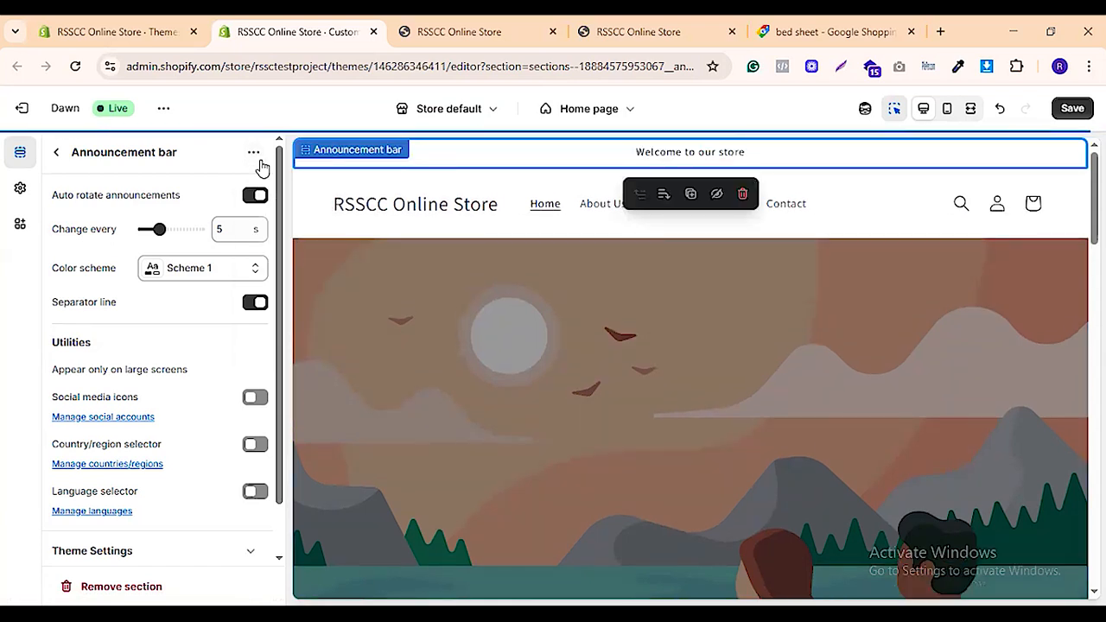
Open the announcement bar section's code file, announcement-bar.liquid, and close it again
left_click(253, 152)
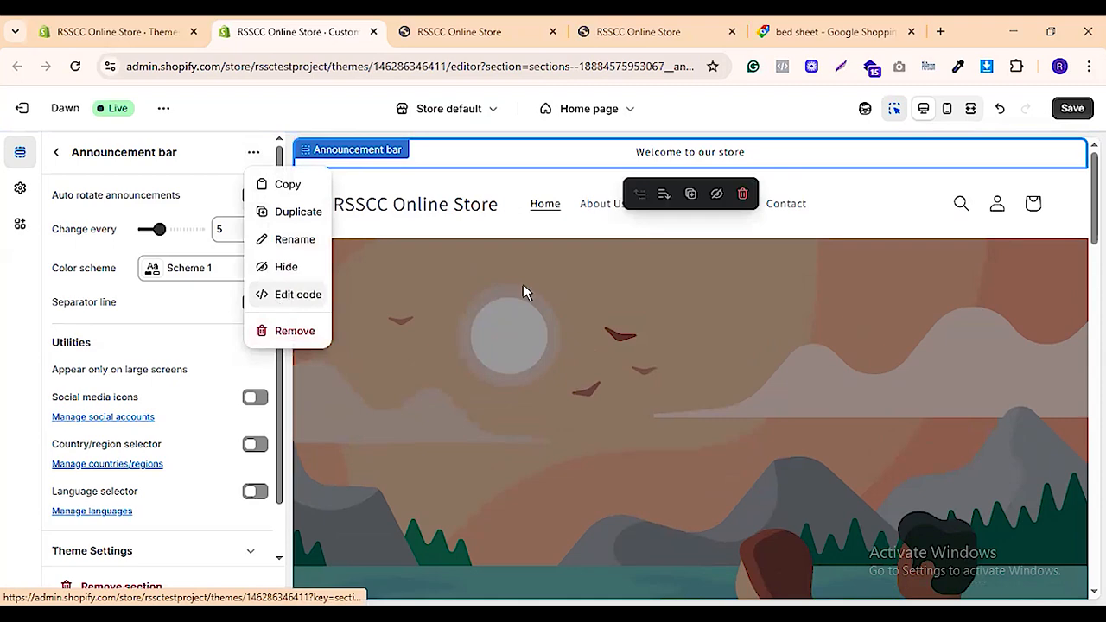
left_click(298, 295)
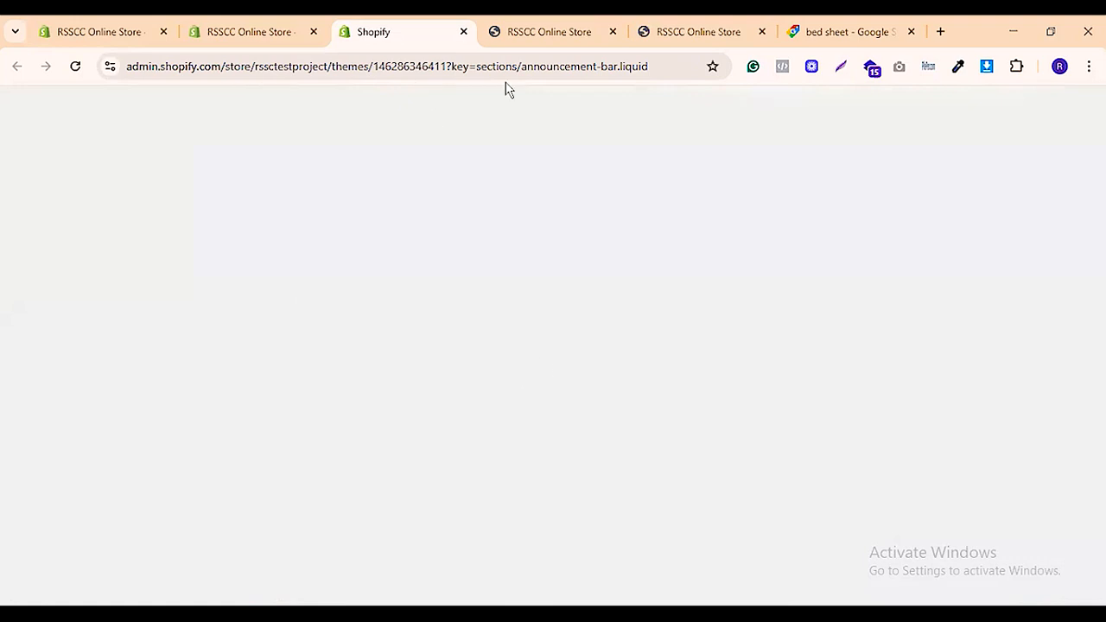
left_click(464, 32)
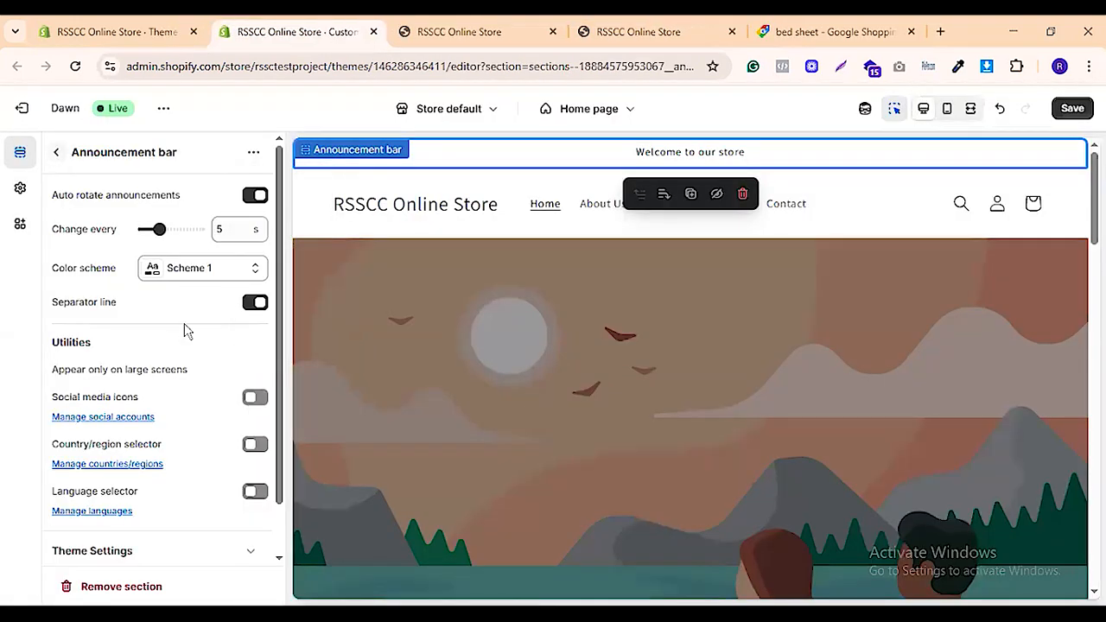
Try color Scheme 5 and Scheme 4 on the announcement bar
left_click(204, 268)
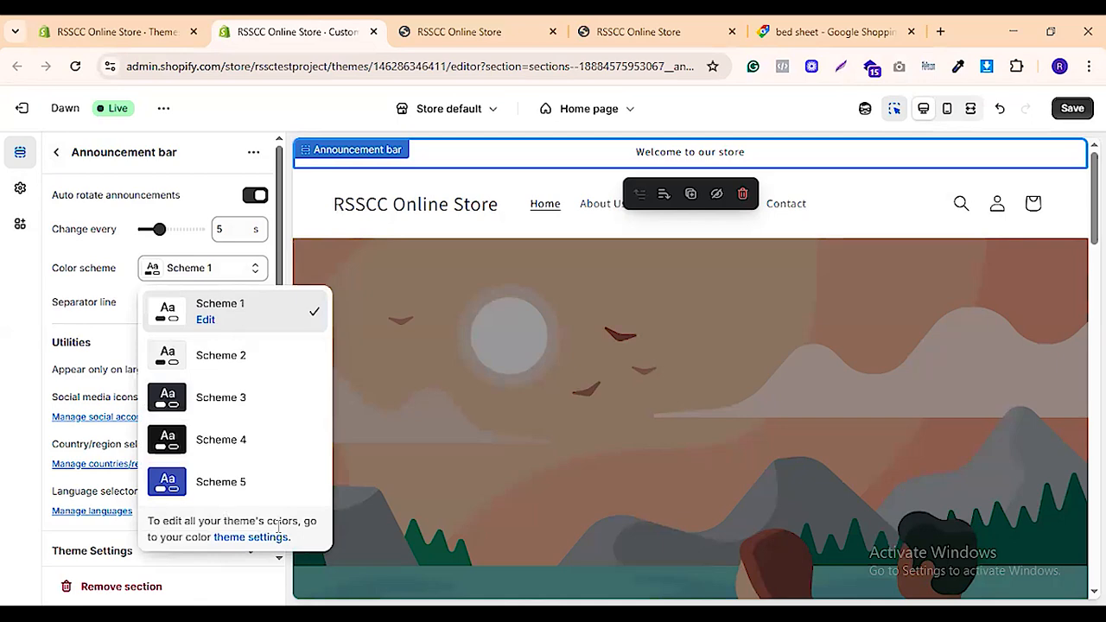
left_click(216, 480)
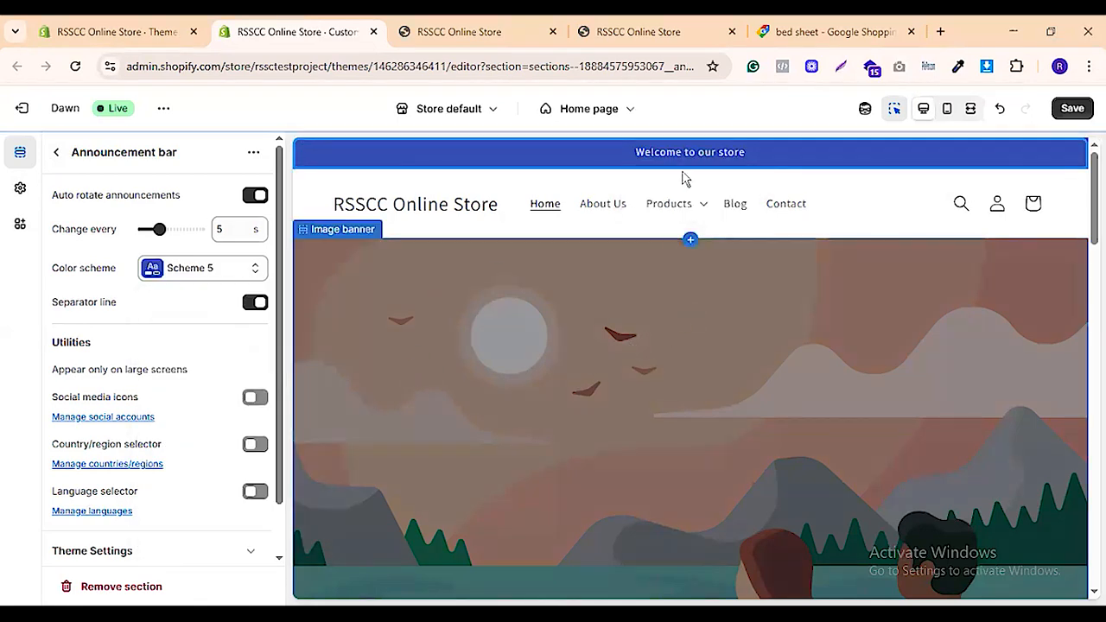
left_click(231, 270)
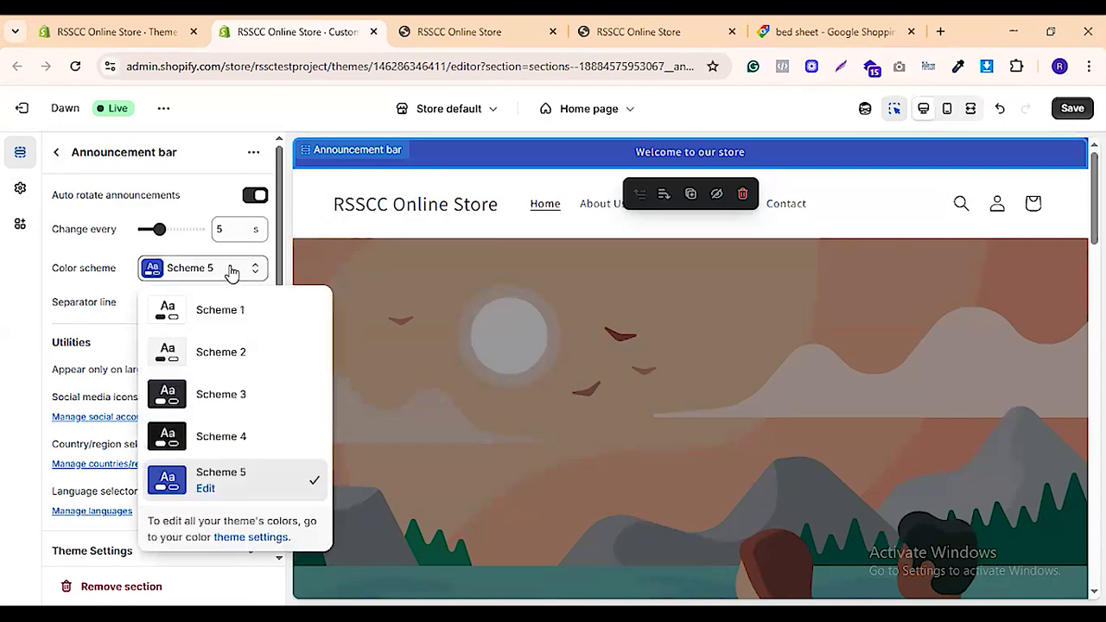
left_click(215, 439)
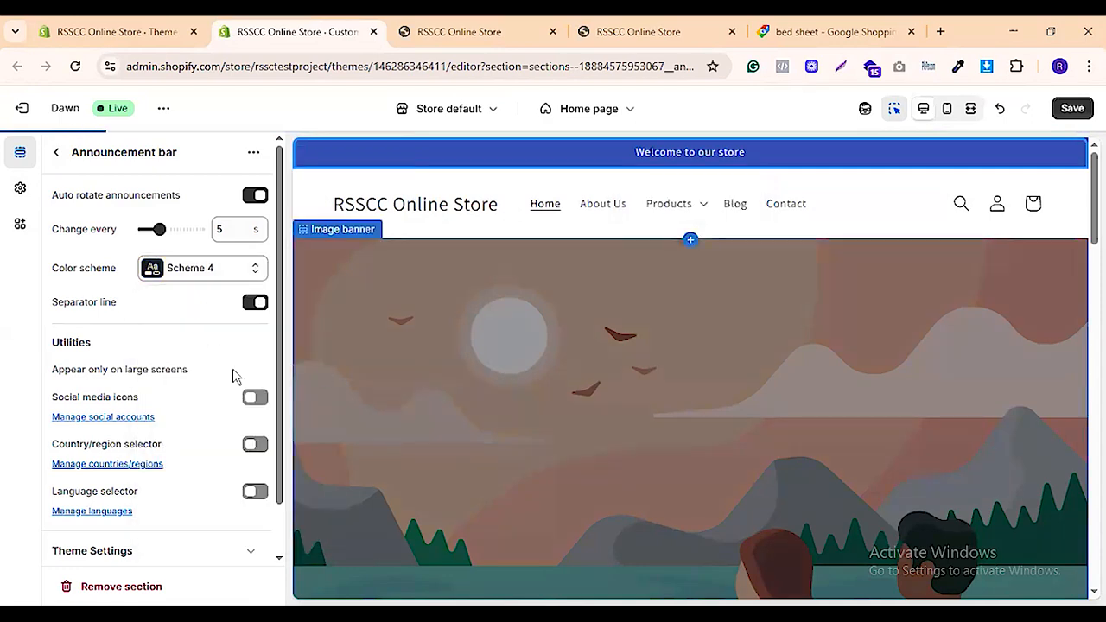
Review the theme's color schemes in the theme settings, including the individual colors of Scheme 5 and Scheme 1
left_click(192, 275)
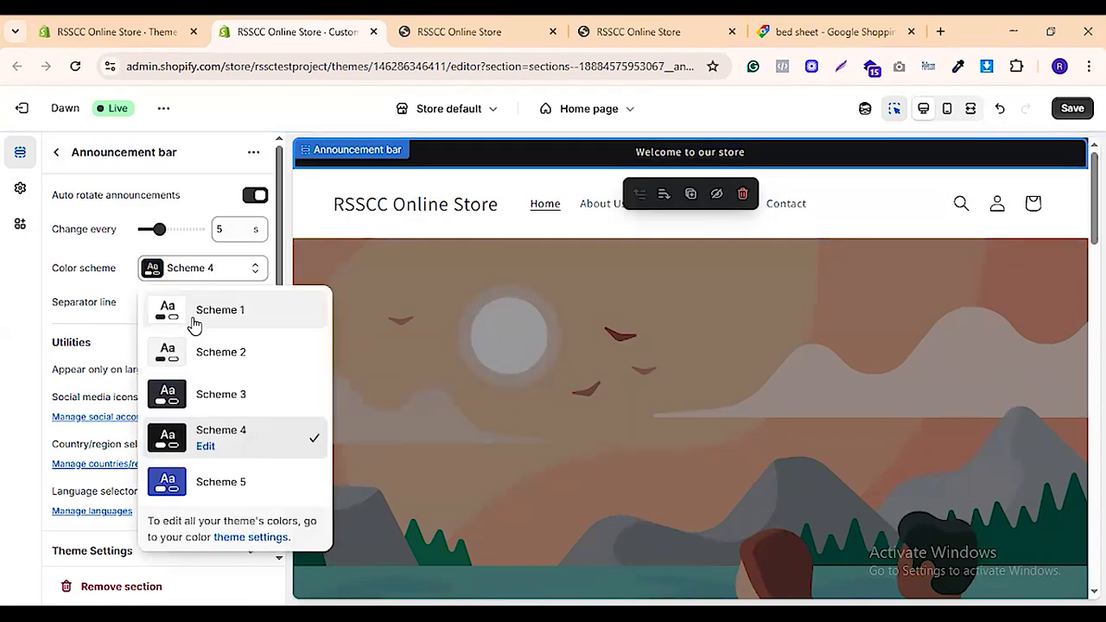
left_click(250, 537)
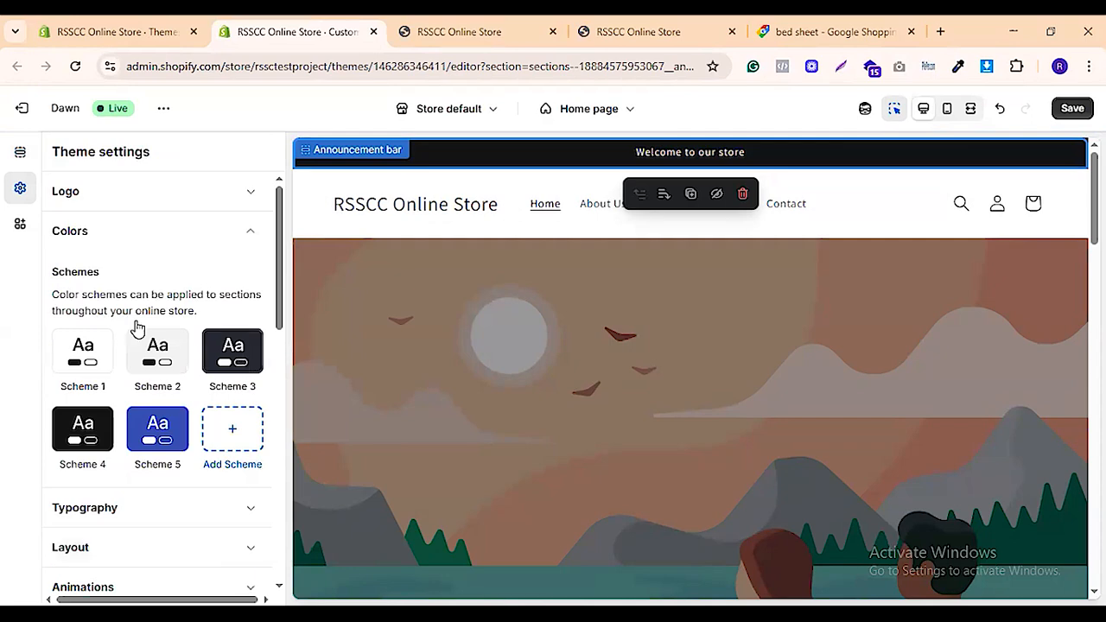
scroll(217, 375, "down", 3)
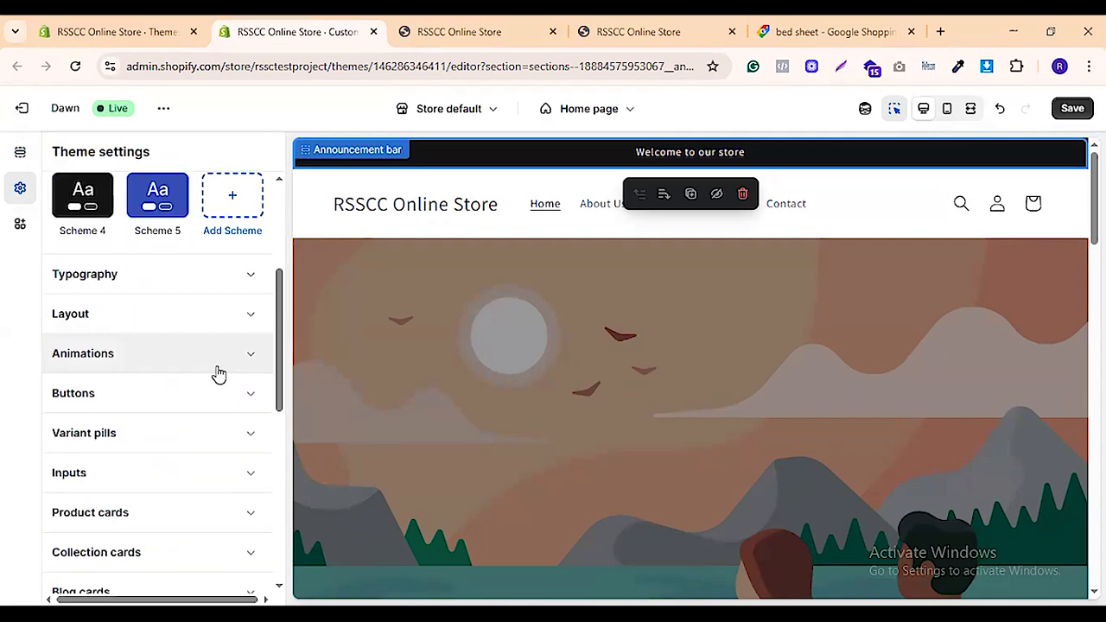
scroll(178, 389, "up", 3)
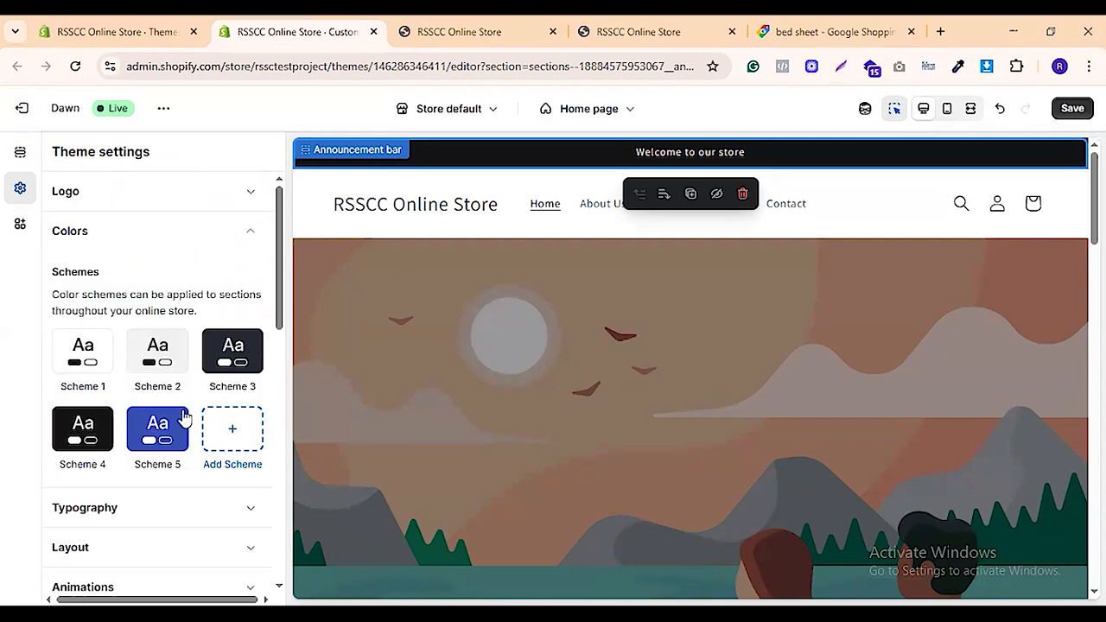
left_click(166, 427)
scroll(870, 371, "down", 15)
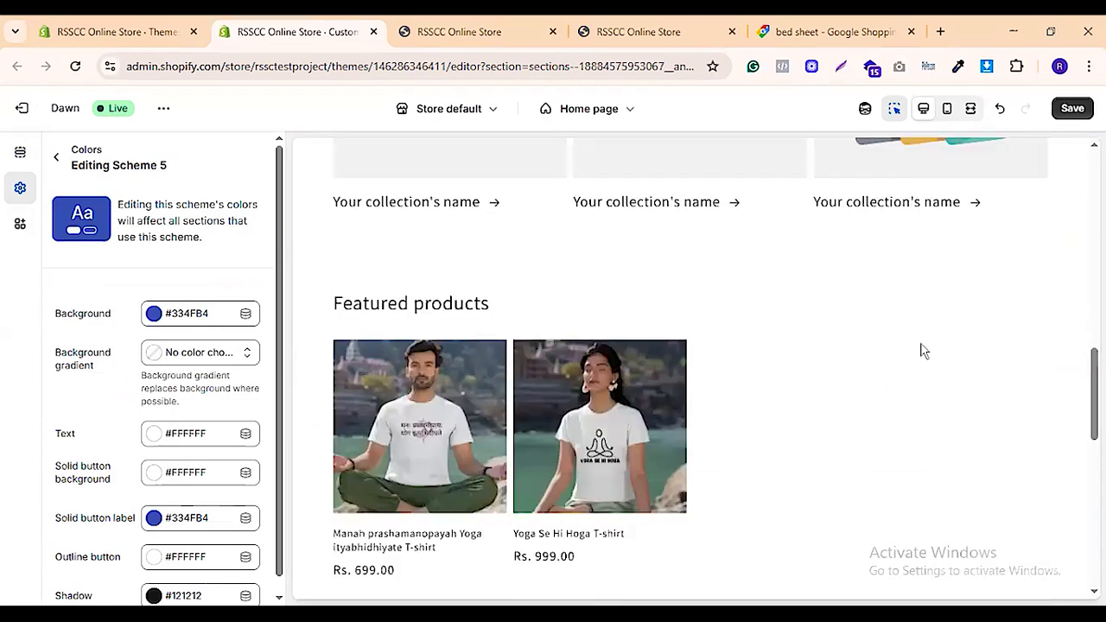
scroll(872, 366, "up", 15)
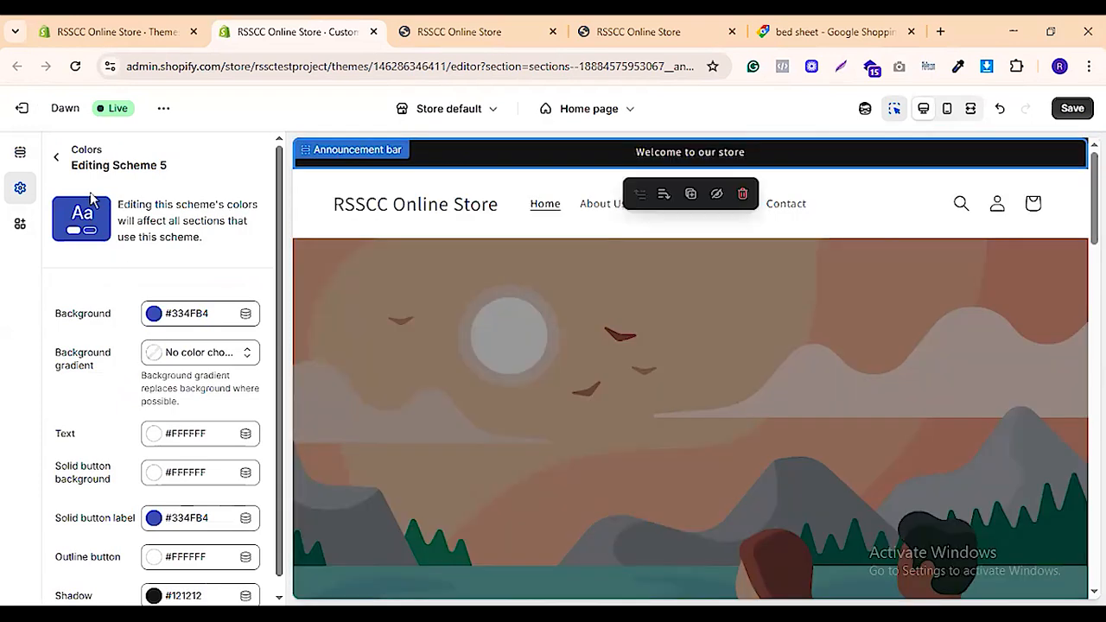
left_click(57, 155)
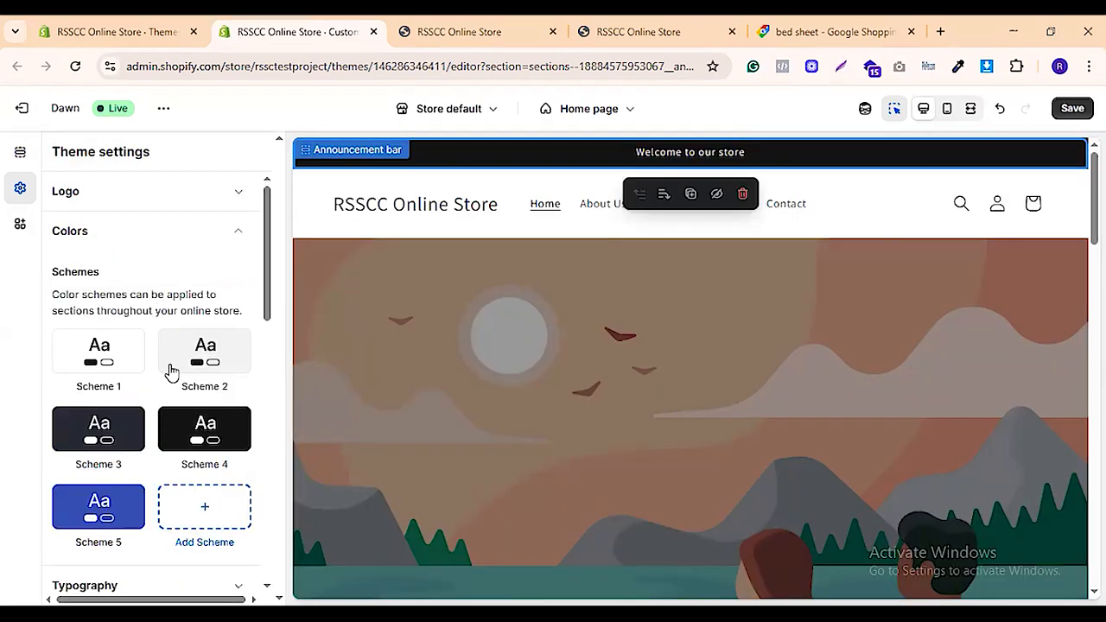
left_click(124, 363)
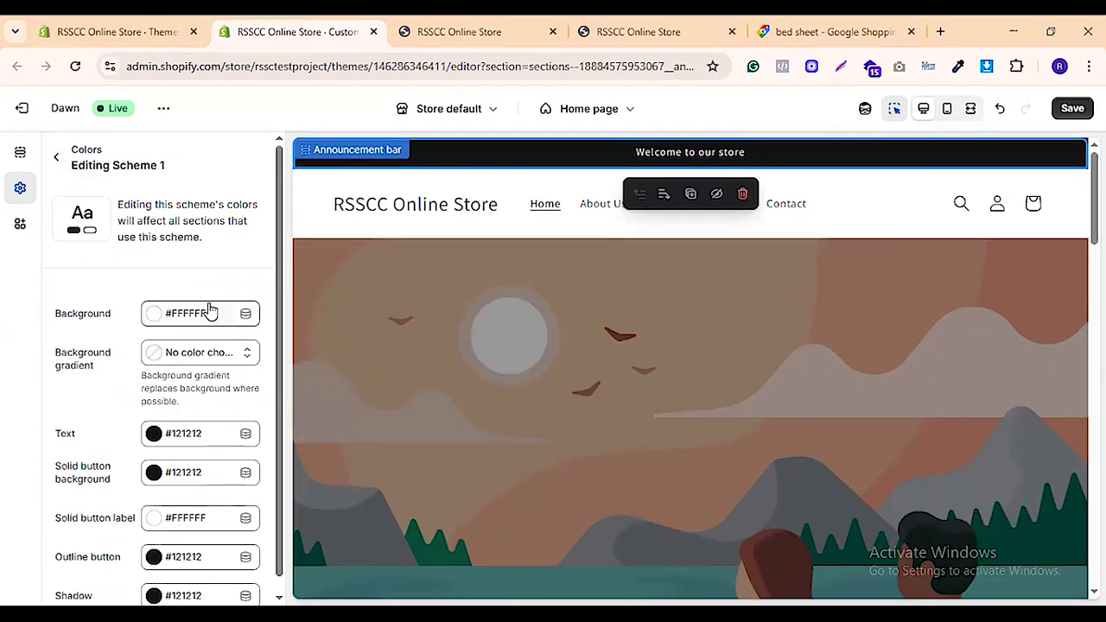
left_click(56, 162)
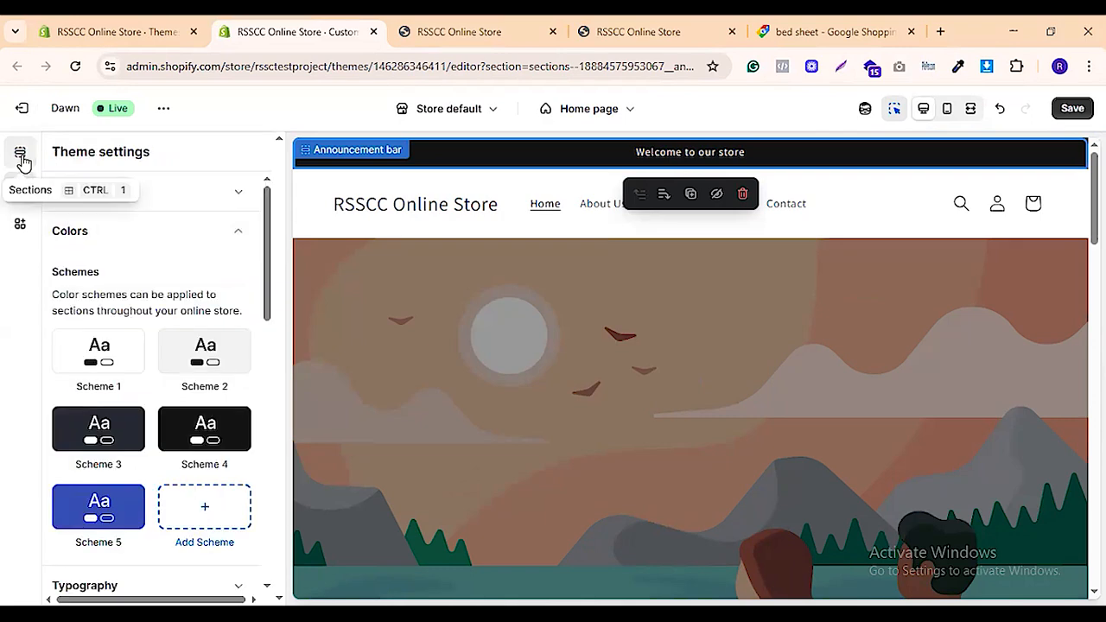
Return to the announcement bar section and set its color scheme back to Scheme 1
left_click(22, 160)
left_click(218, 269)
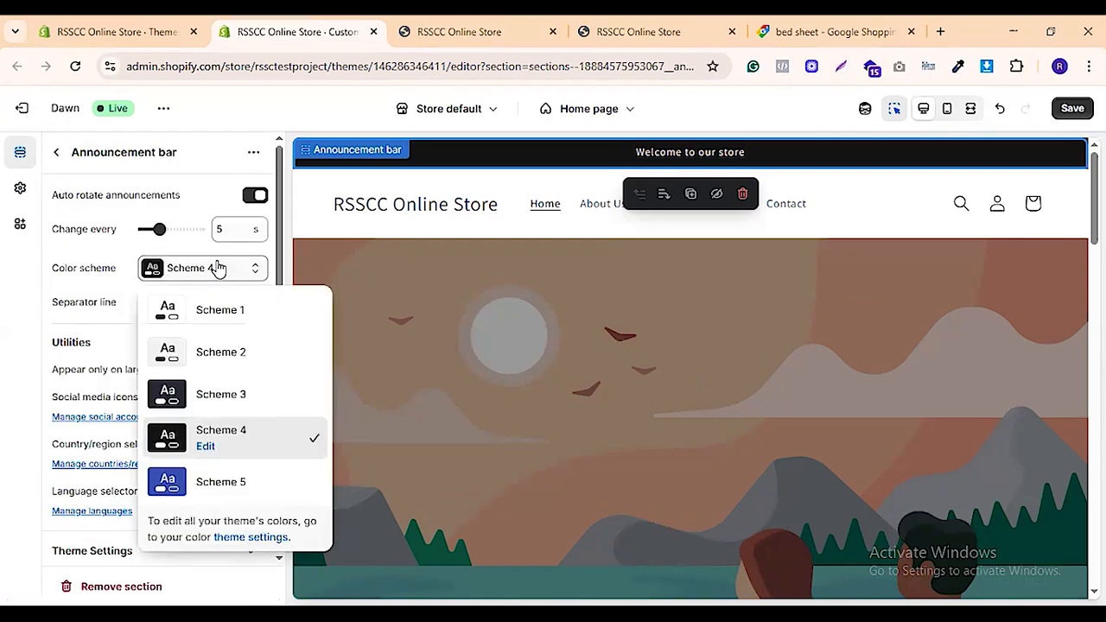
left_click(198, 308)
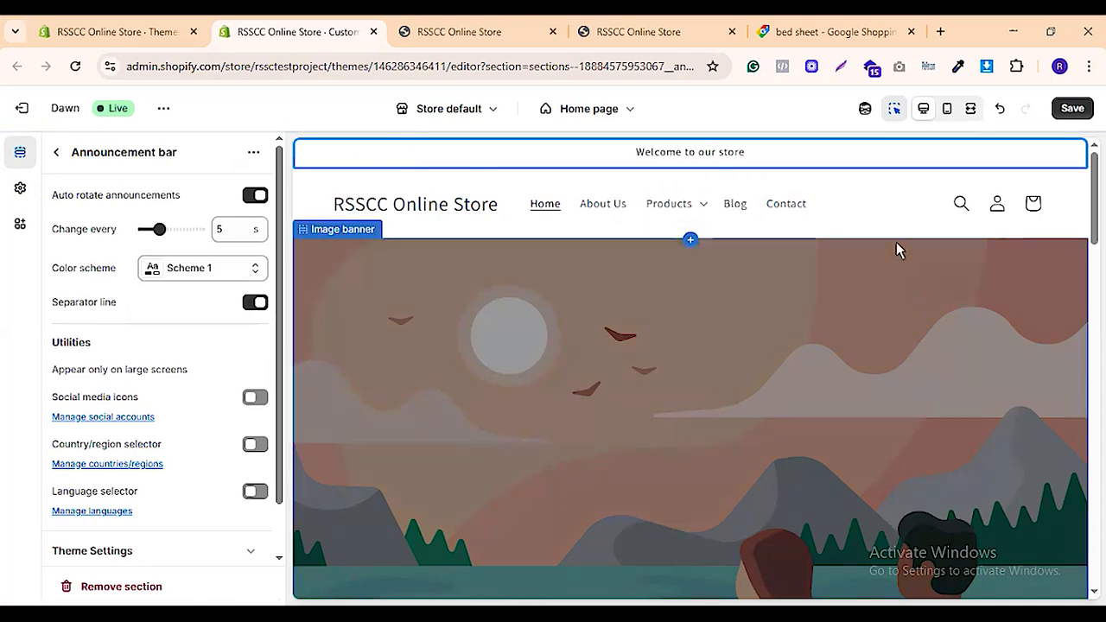
Check the announcement bar on the live storefront, and turn off its separator line in the theme editor
left_click(452, 31)
scroll(429, 190, "up", 1)
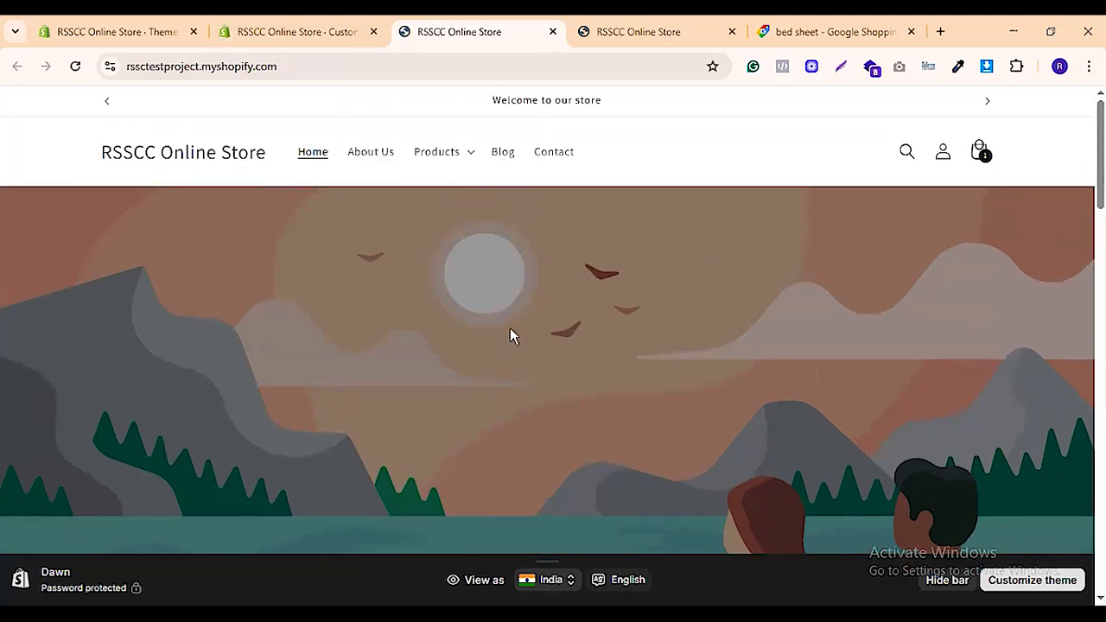
left_click(257, 26)
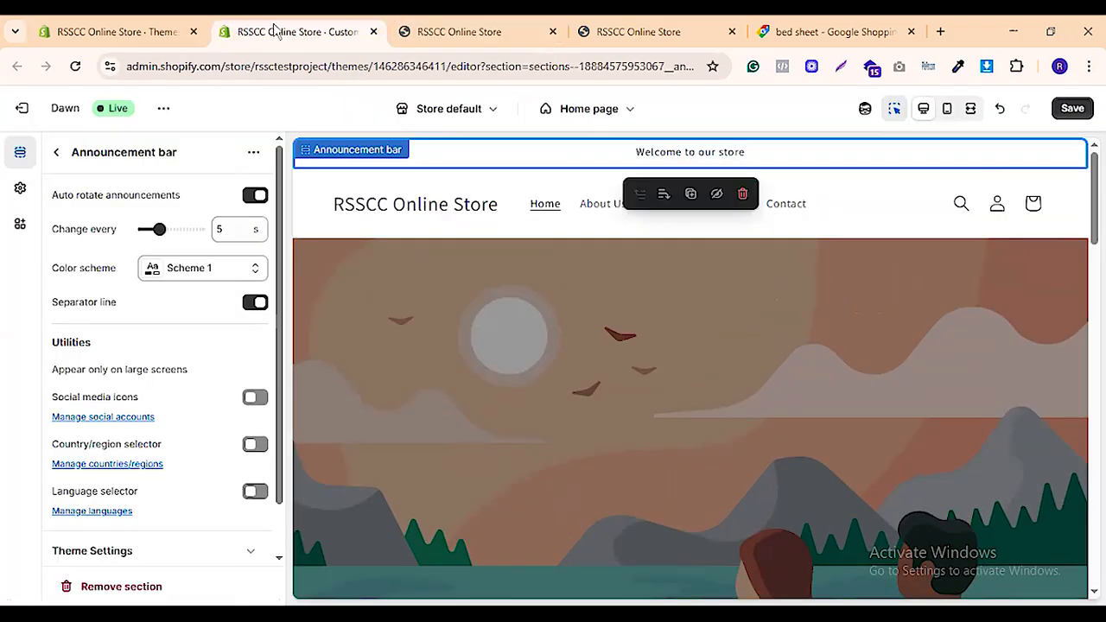
left_click(255, 304)
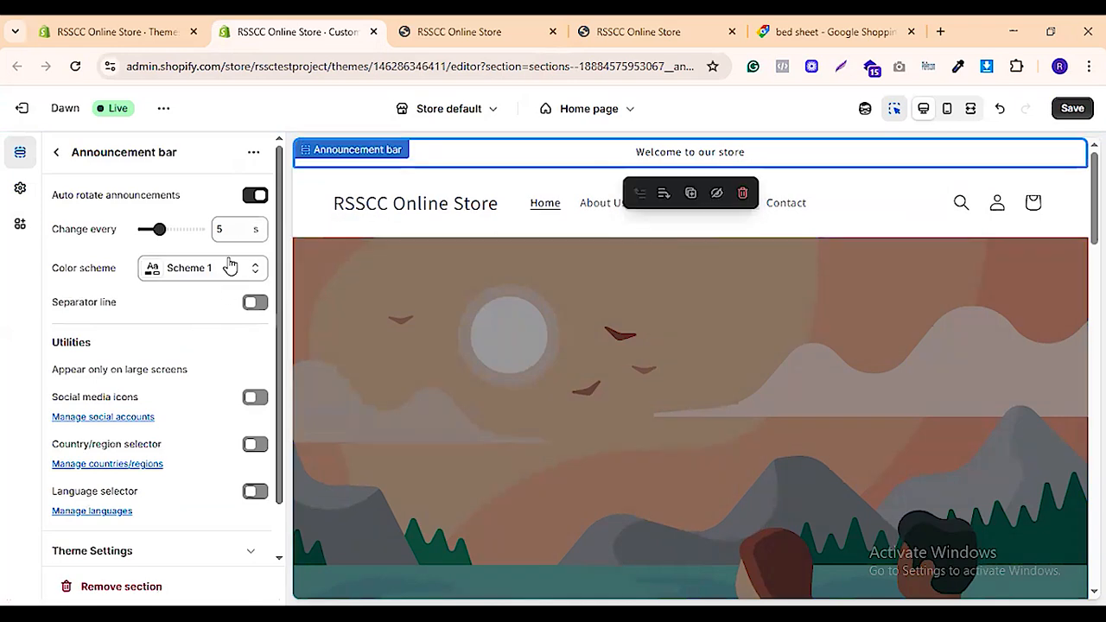
left_click(249, 195)
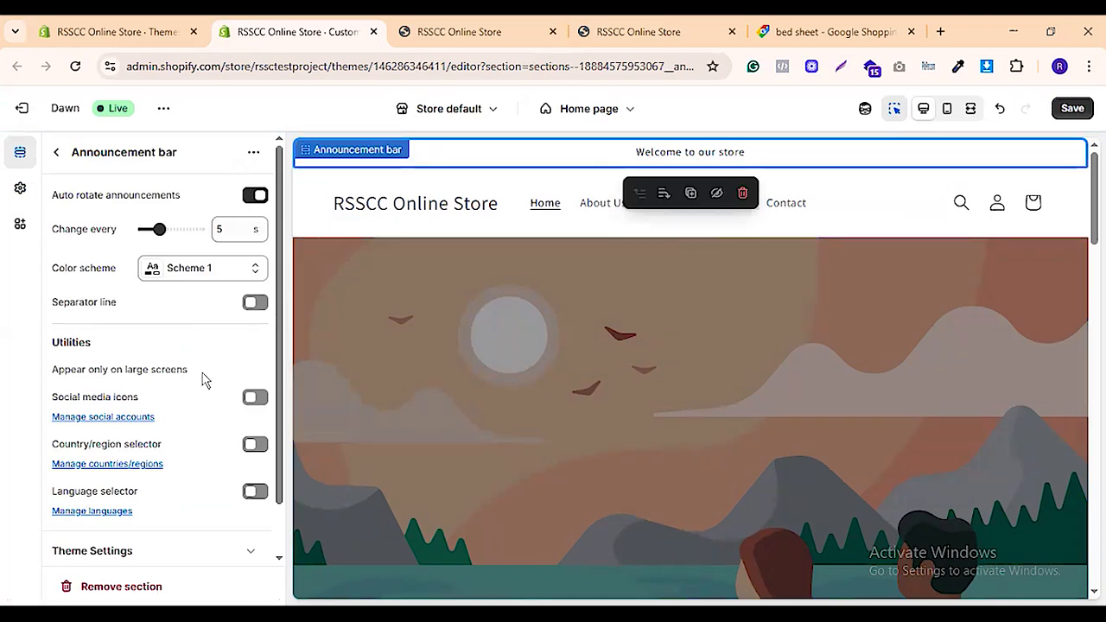
Turn on the announcement bar's social media icons, country/region selector and language selector, and save the theme
left_click(249, 397)
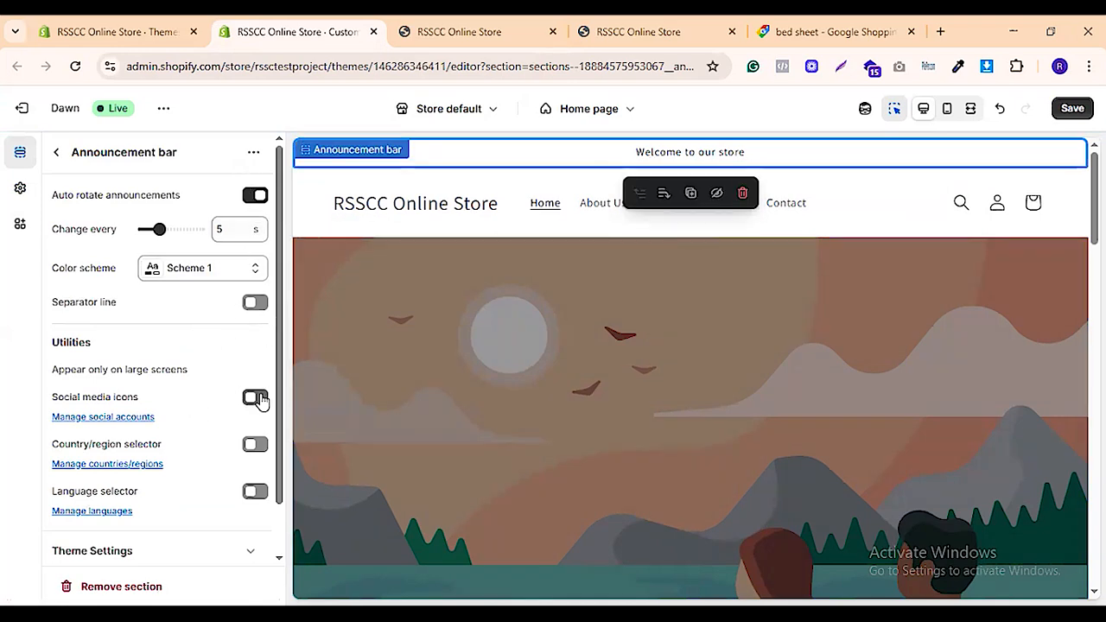
left_click(258, 446)
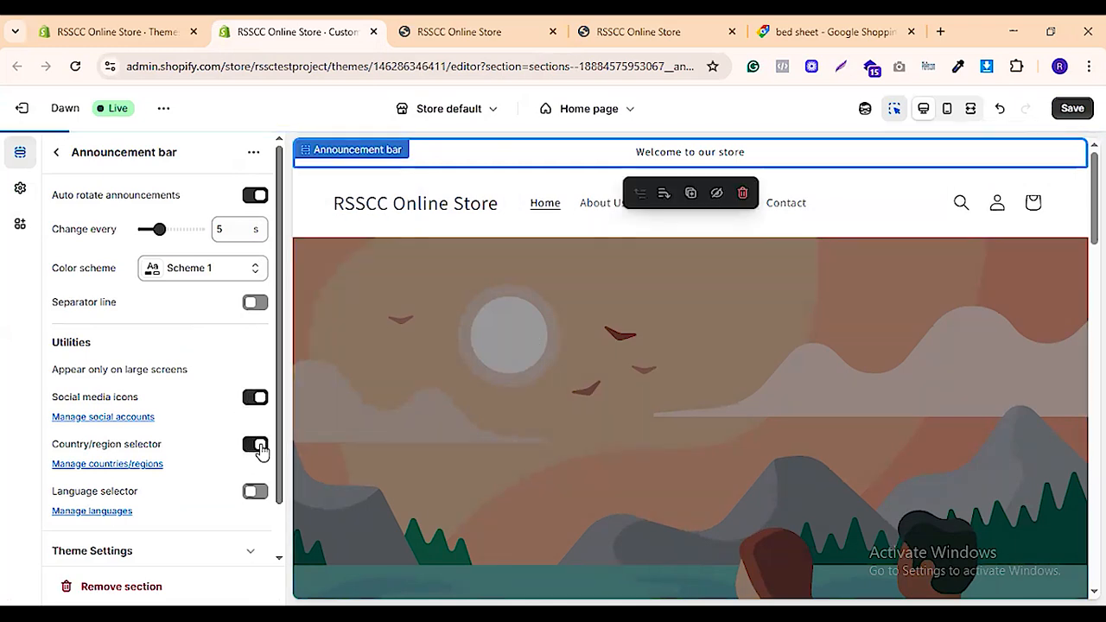
left_click(258, 492)
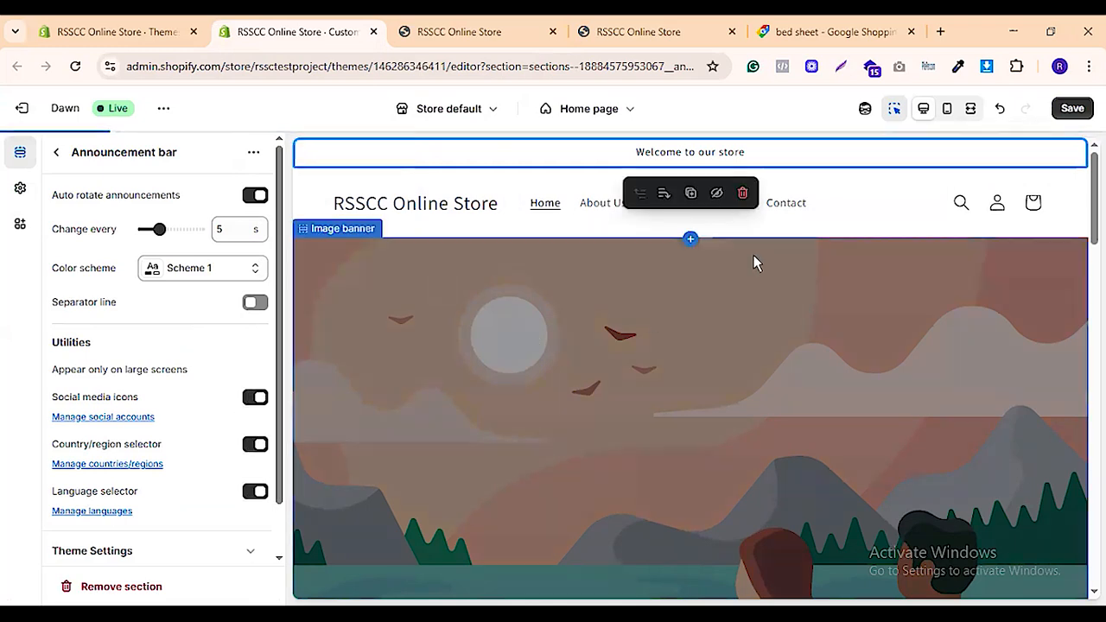
left_click(1073, 109)
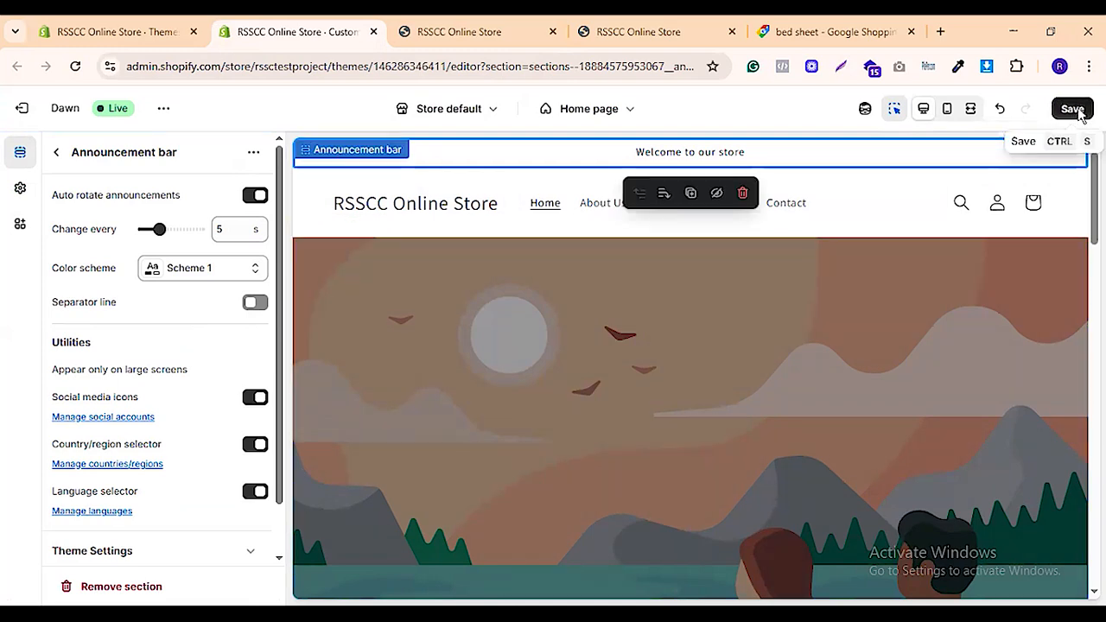
Reload the live storefront to check the saved announcement bar, and return to the theme editor
left_click(459, 32)
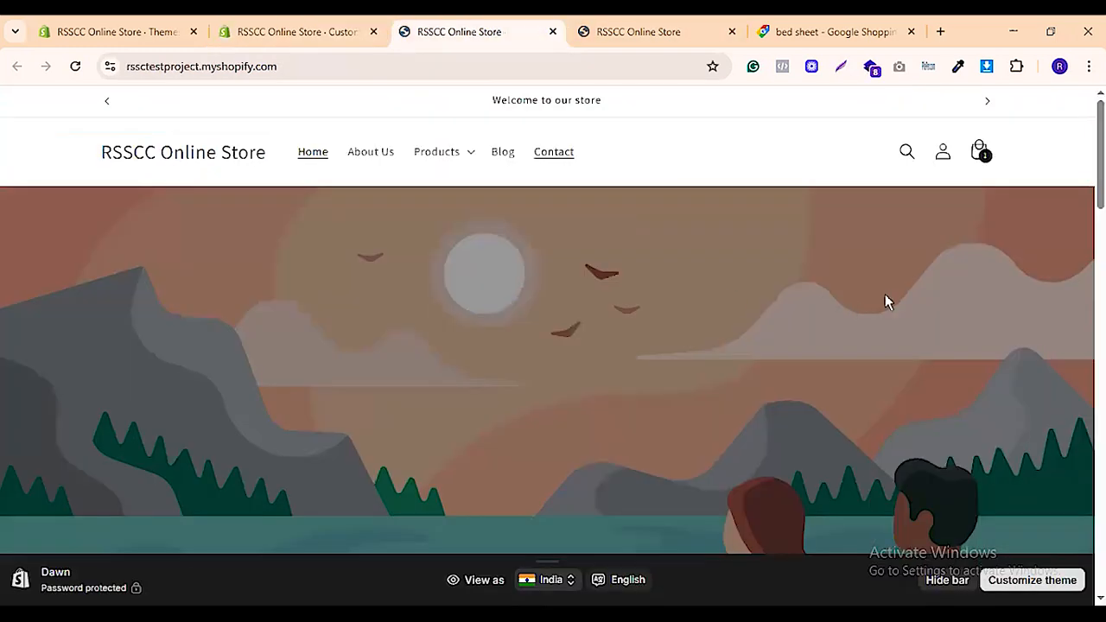
left_click(77, 67)
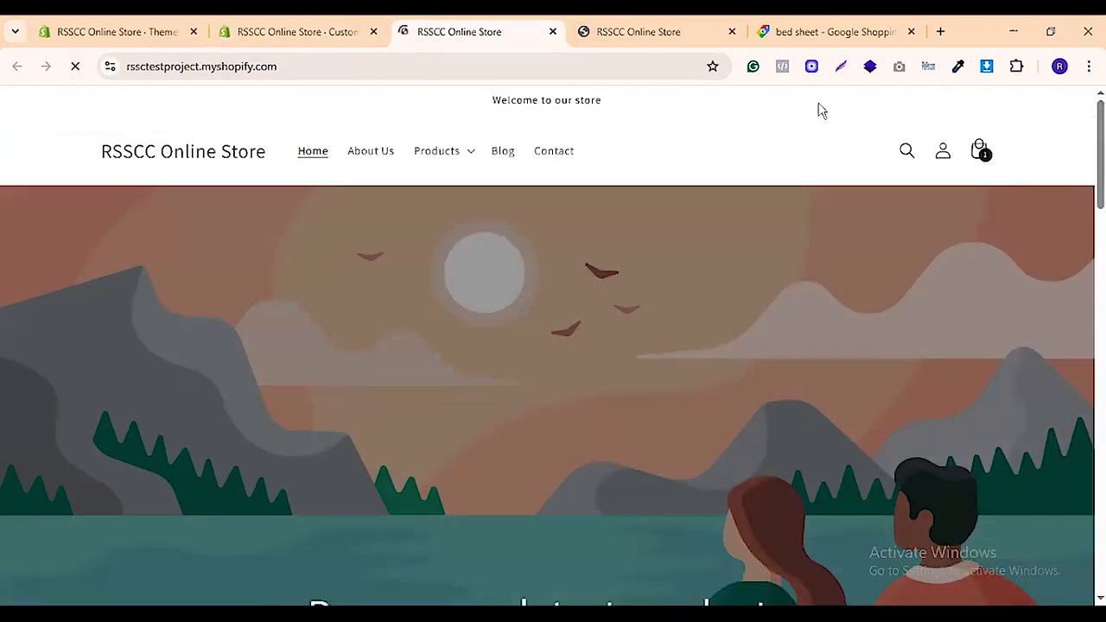
left_click(319, 31)
In the announcement bar's theme settings, replace the Facebook and Instagram links with "#"
scroll(236, 523, "down", 1)
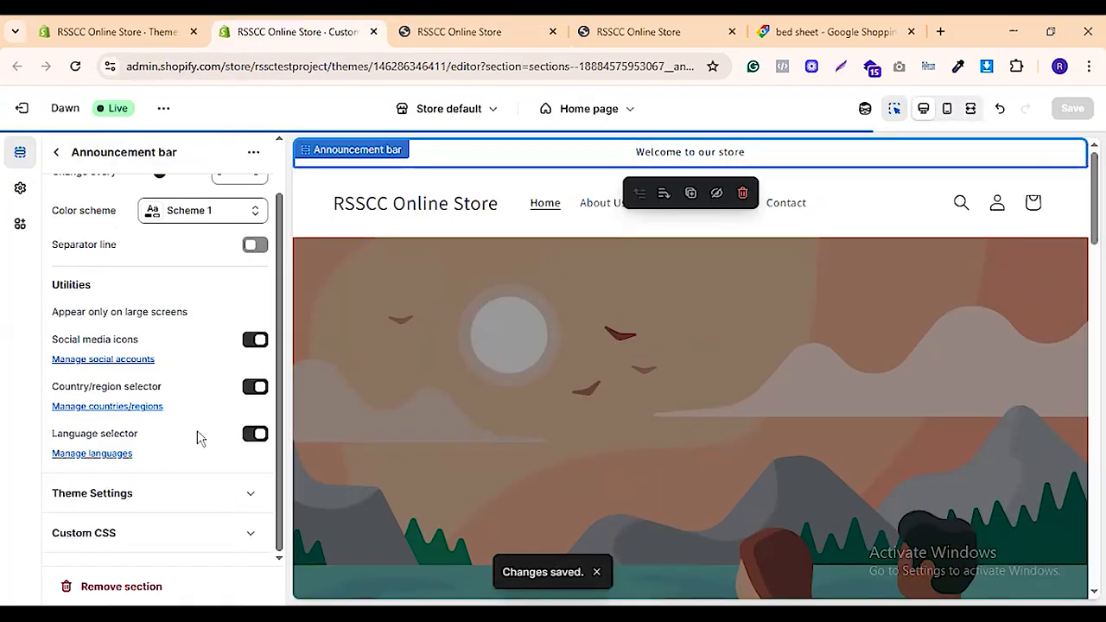
left_click(245, 492)
scroll(260, 364, "down", 2)
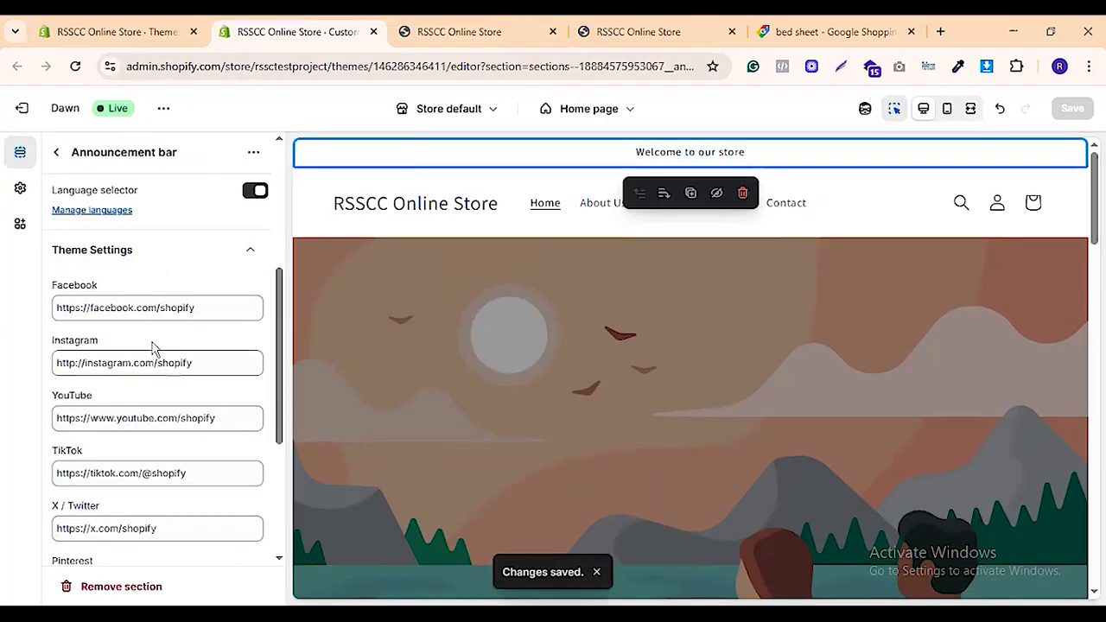
left_click(121, 314)
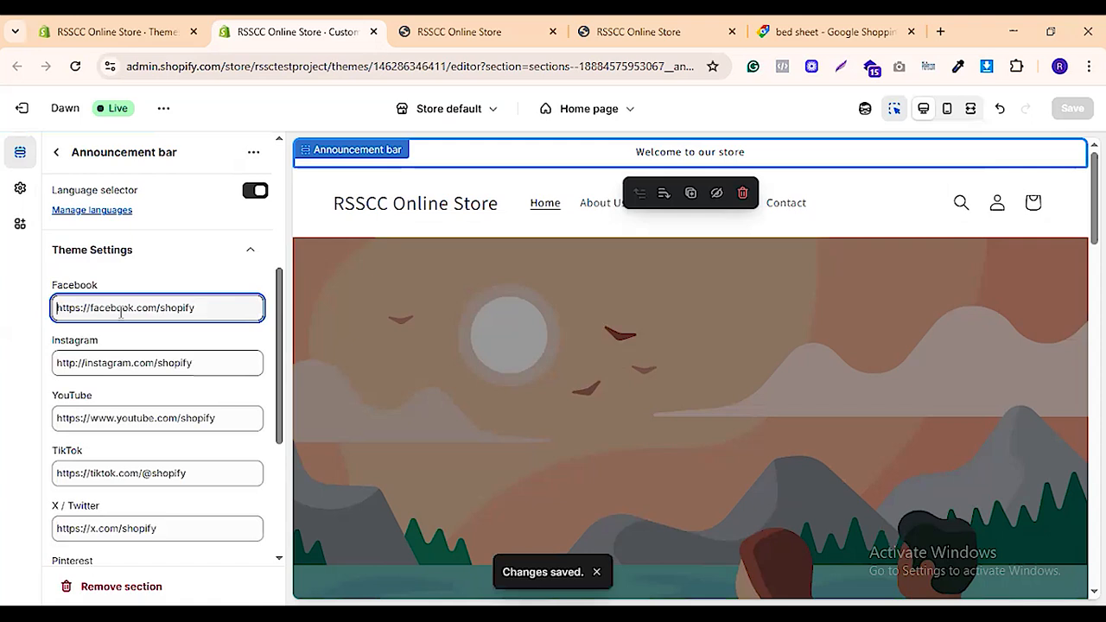
key("ctrl+a")
type("#")
left_click(108, 373)
key("ctrl+a")
type("#")
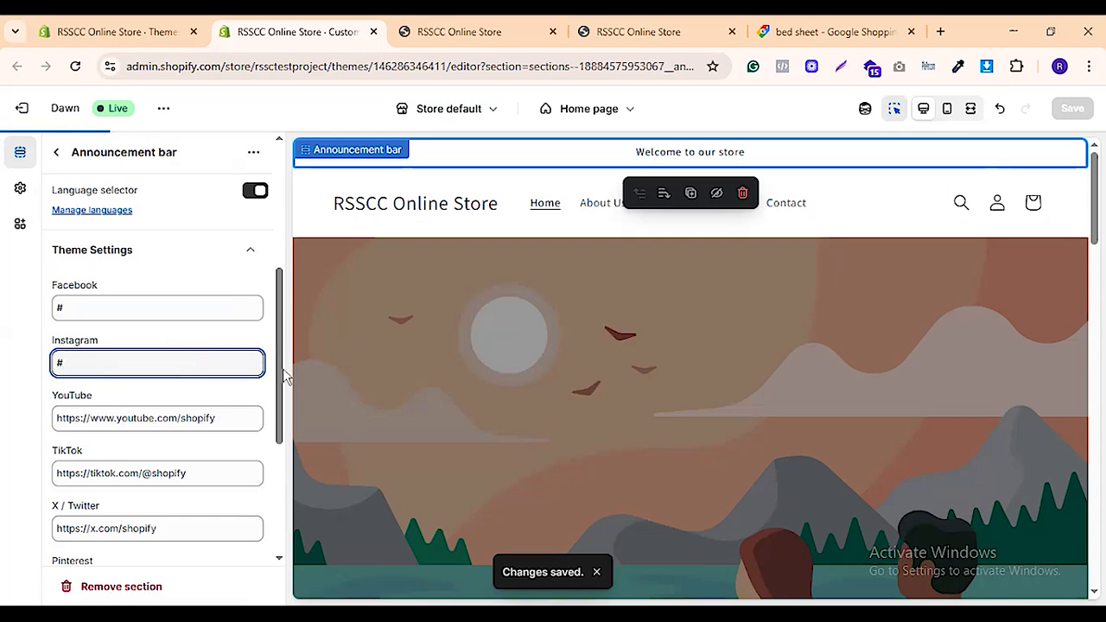
scroll(259, 346, "up", 3)
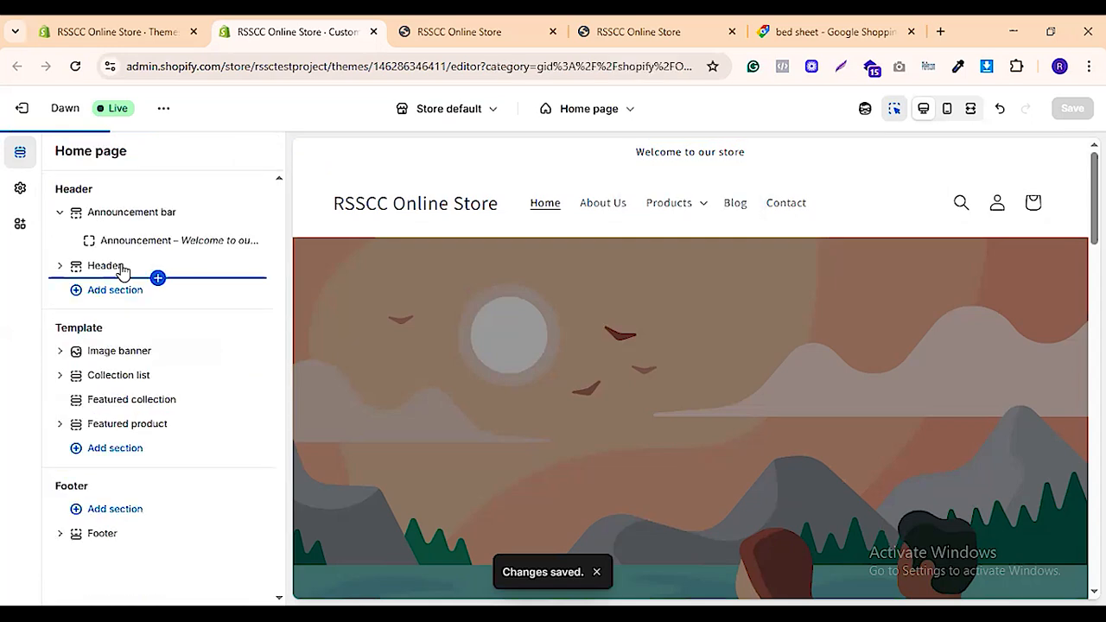
Try hiding and reshowing the "Welcome to our store" announcement block, and hide the whole announcement bar section
left_click(103, 265)
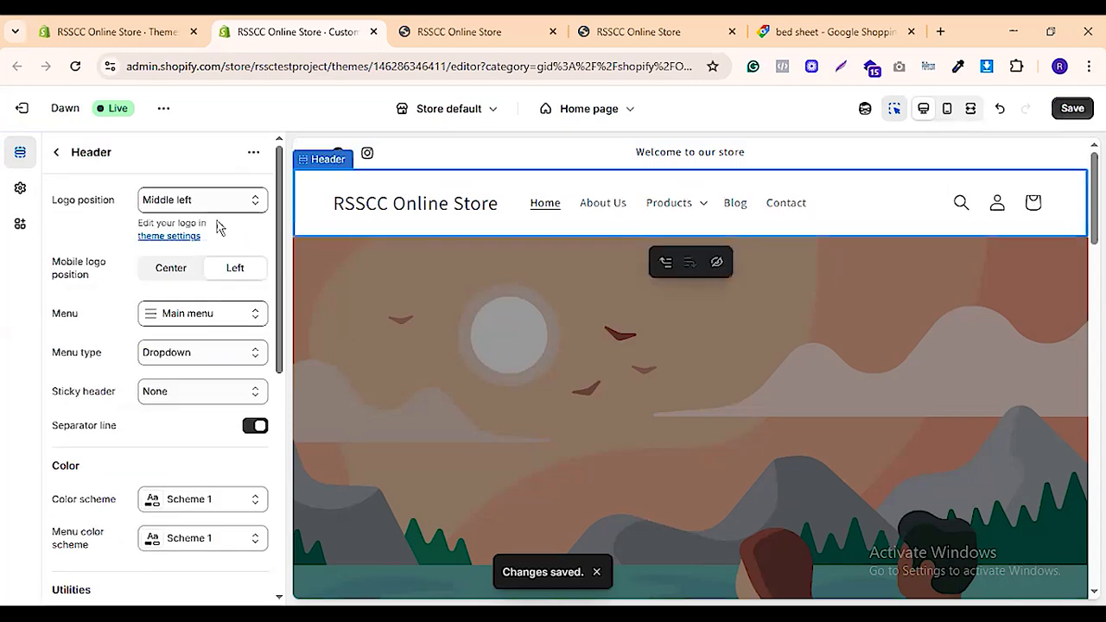
left_click(58, 153)
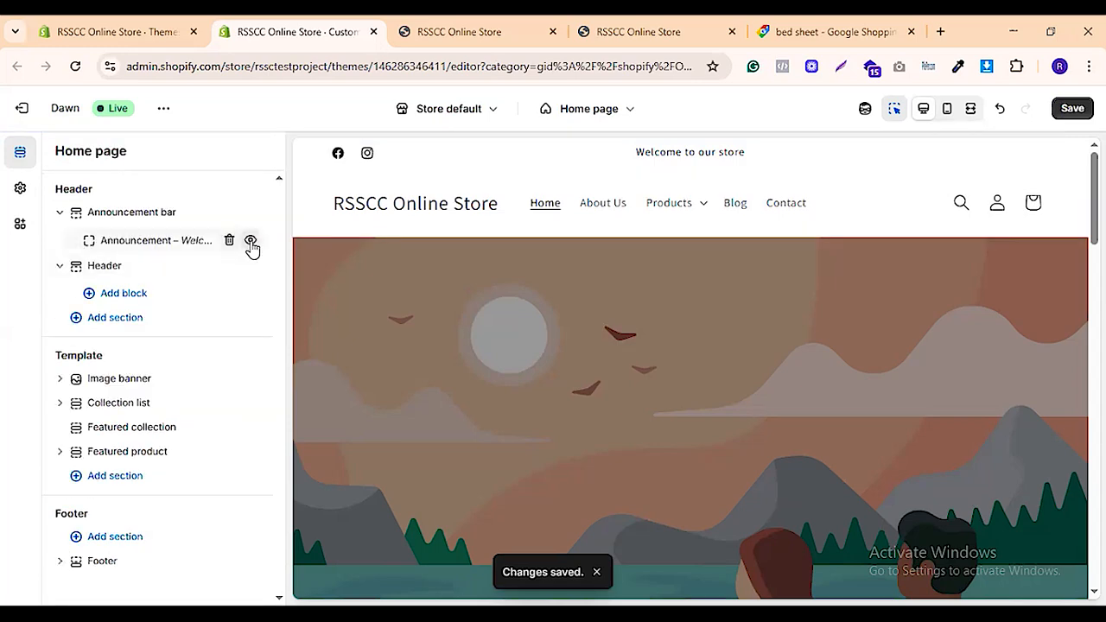
left_click(250, 241)
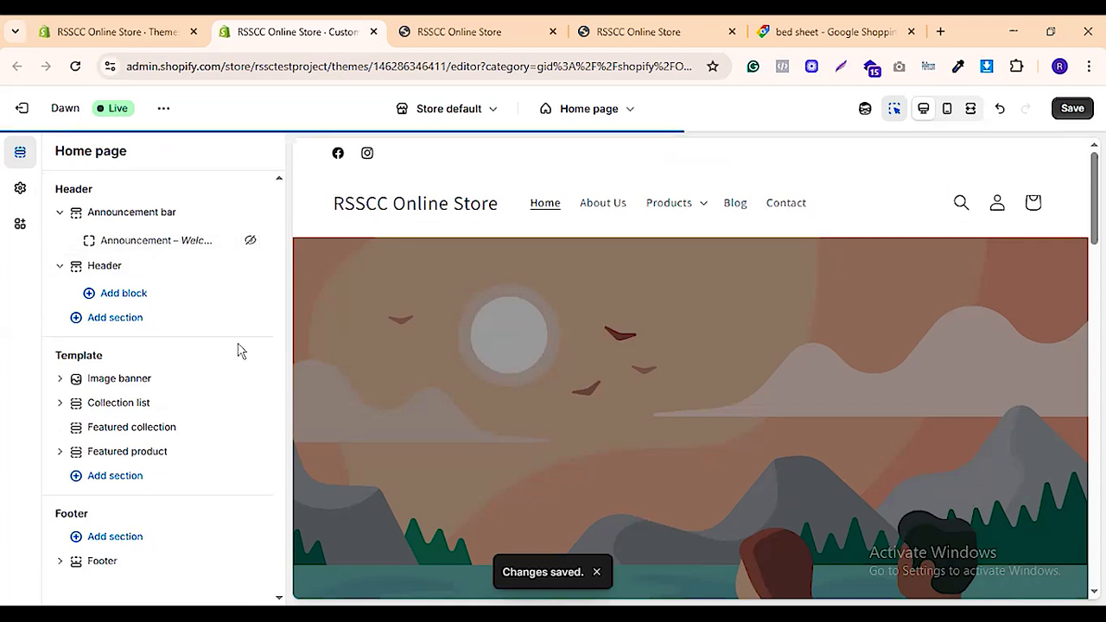
left_click(249, 242)
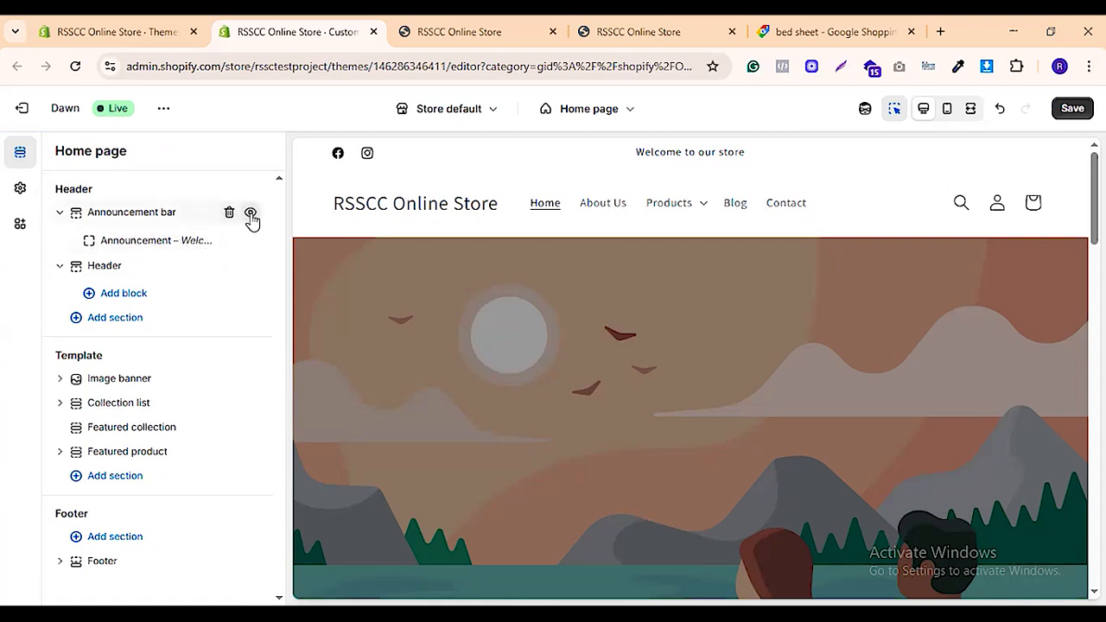
left_click(251, 213)
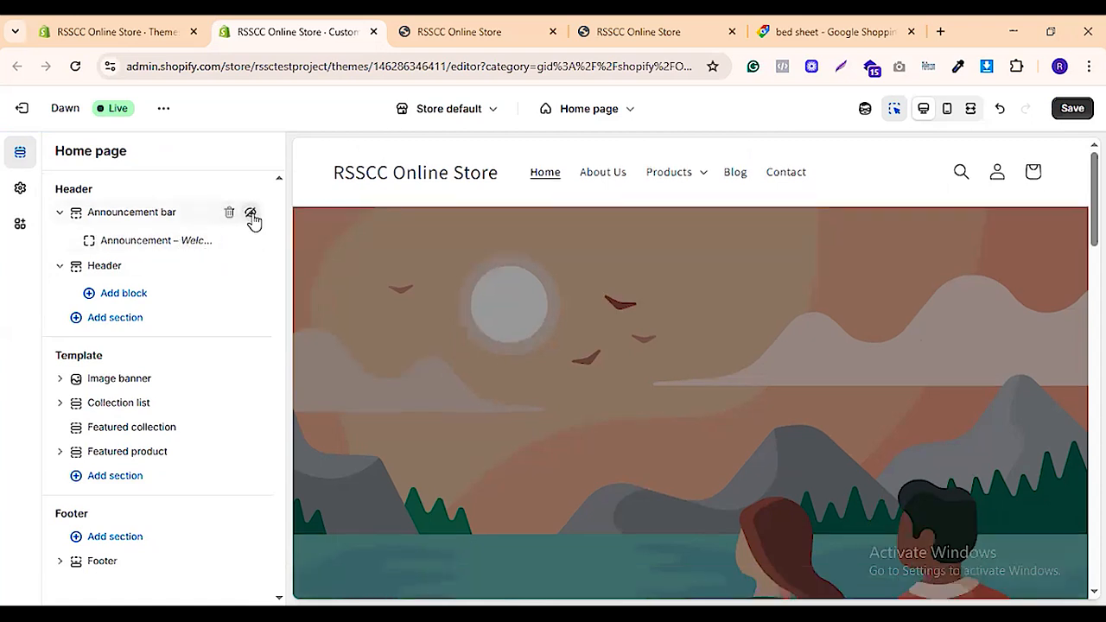
Open the header section's settings and try the logo position at Top left and Top center
left_click(116, 267)
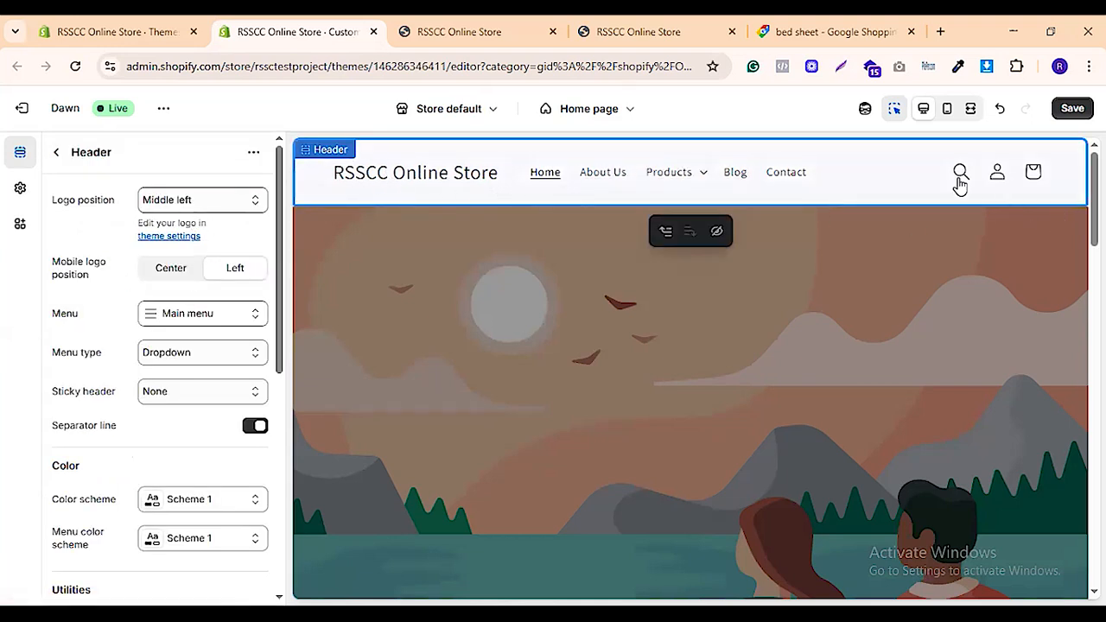
left_click(180, 200)
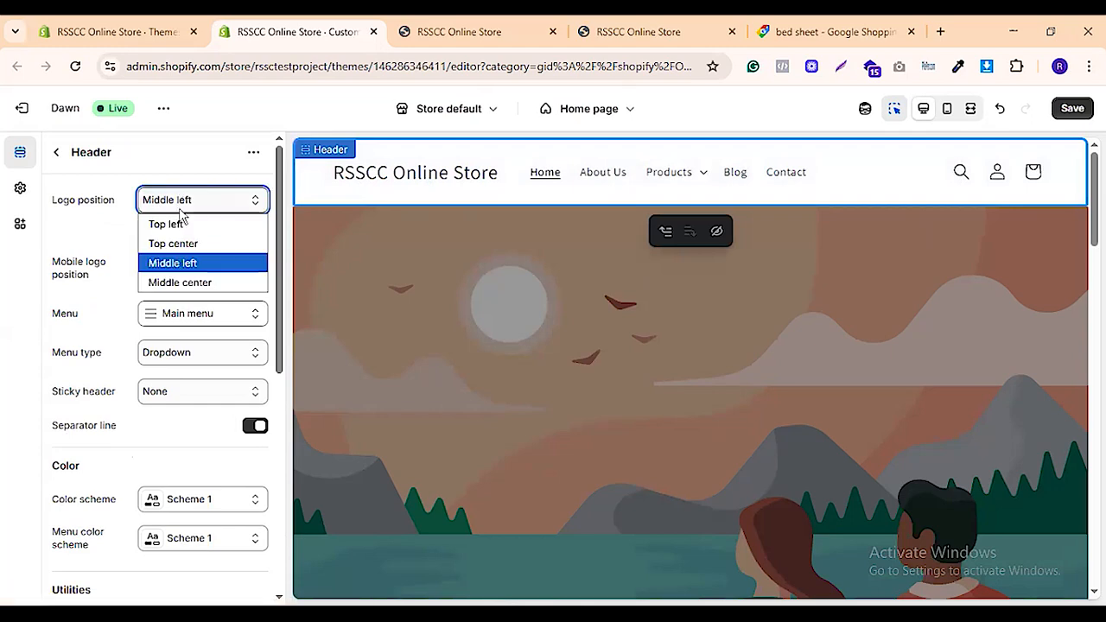
left_click(180, 225)
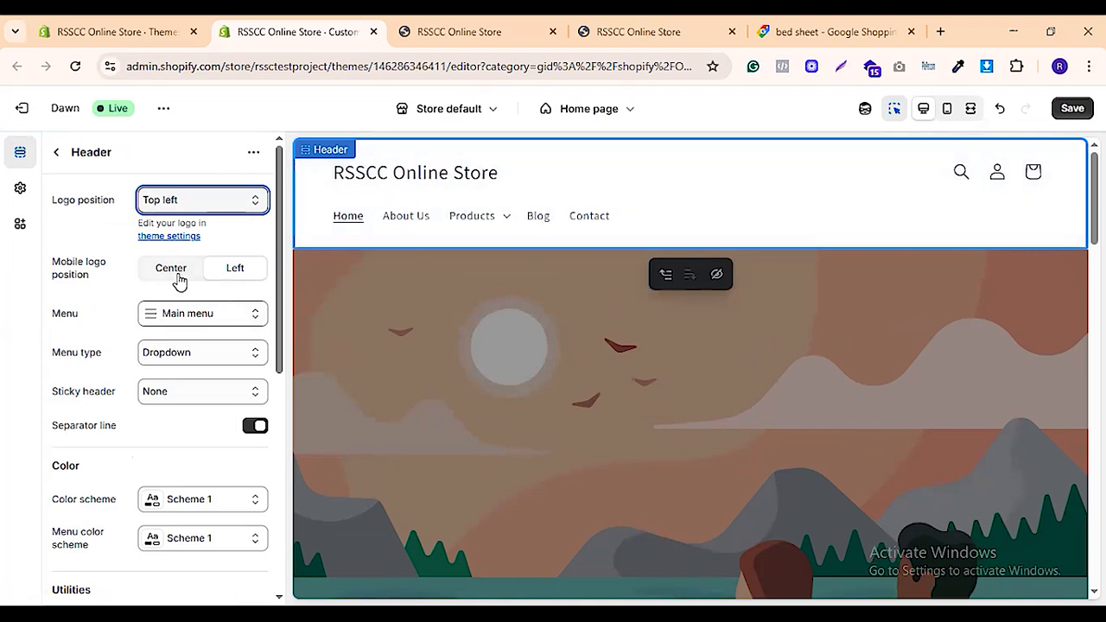
left_click(223, 206)
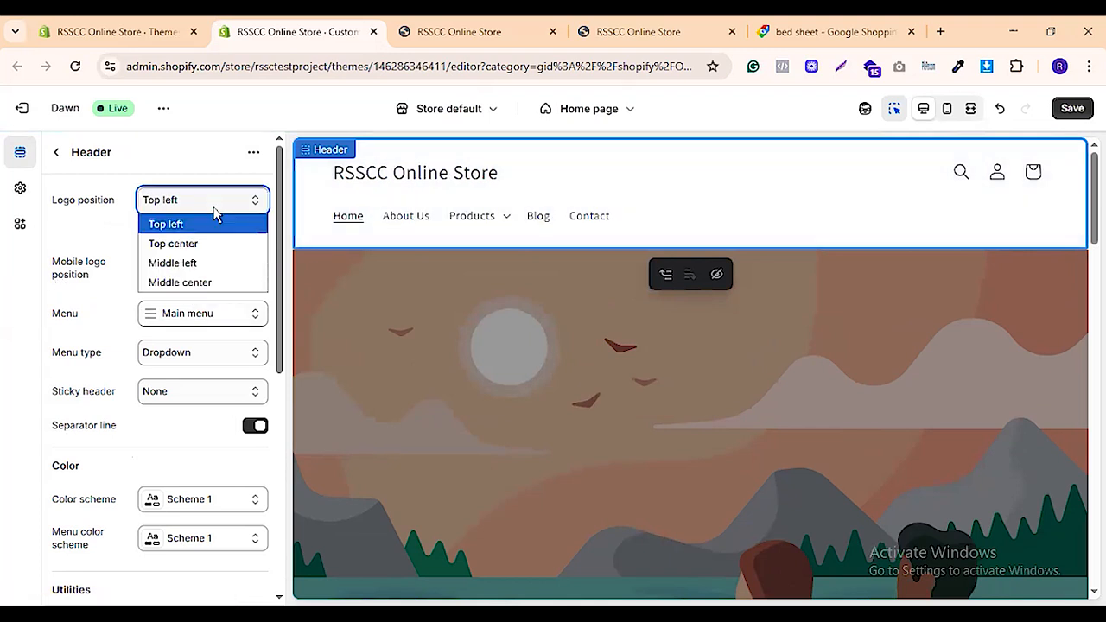
left_click(205, 245)
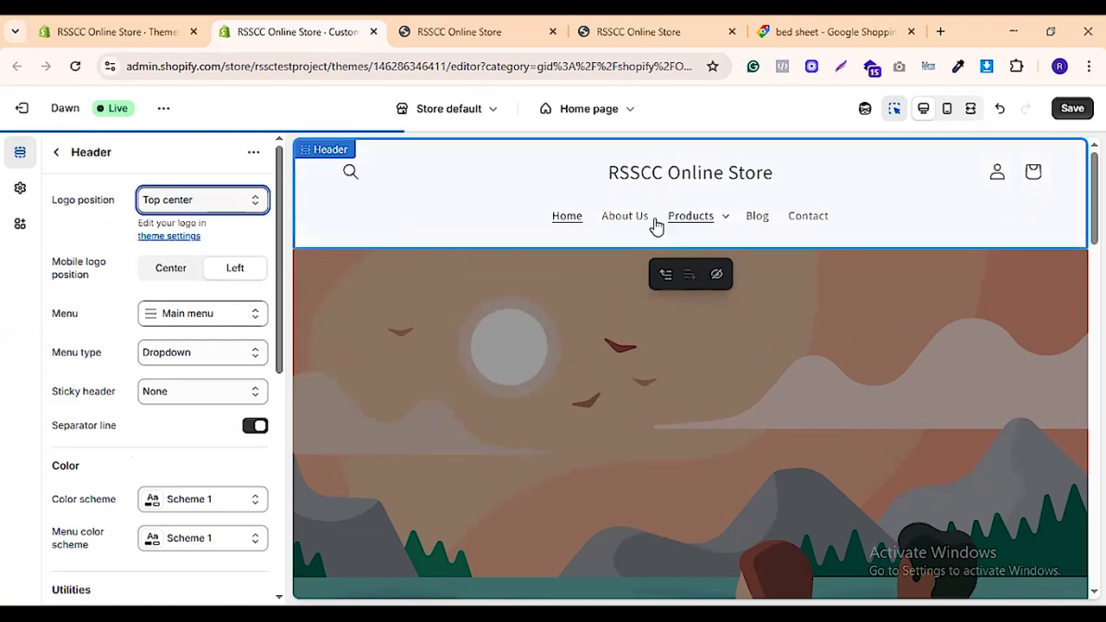
Set the header's logo position to Middle center and save the theme
left_click(225, 206)
left_click(210, 284)
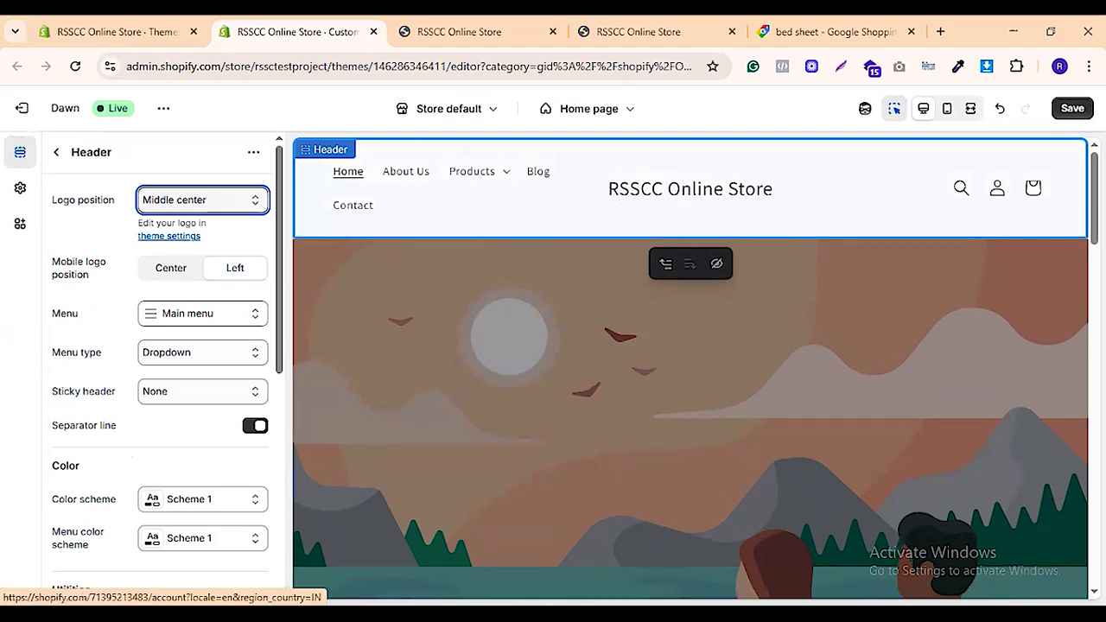
left_click(1069, 109)
Reload the live storefront to check the saved header layout, and return to the theme editor
left_click(465, 31)
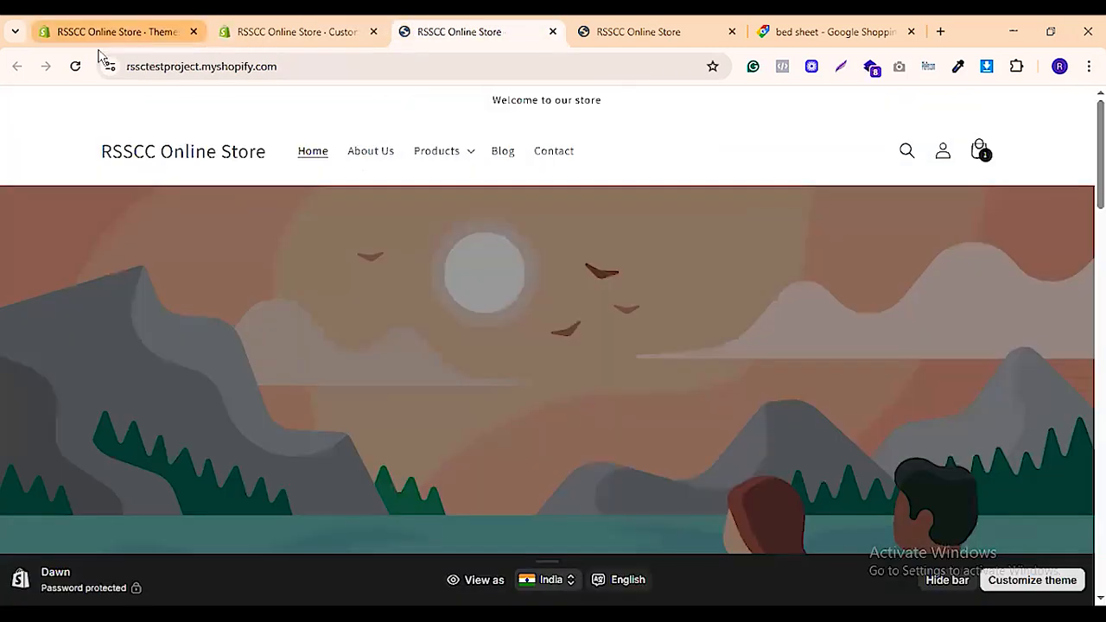
left_click(75, 65)
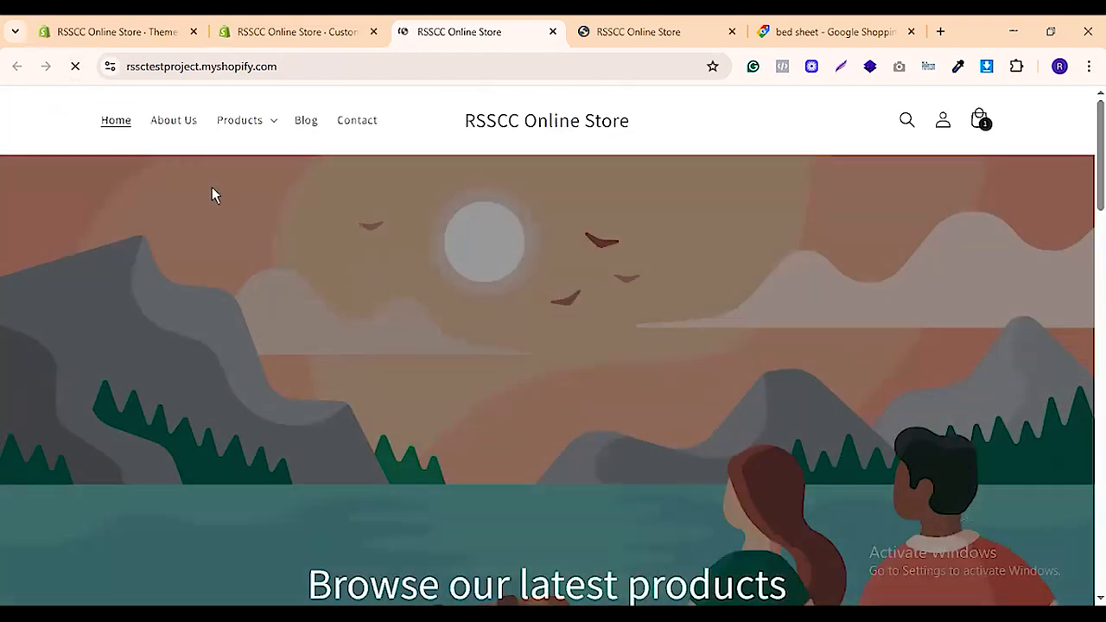
scroll(599, 227, "down", 8)
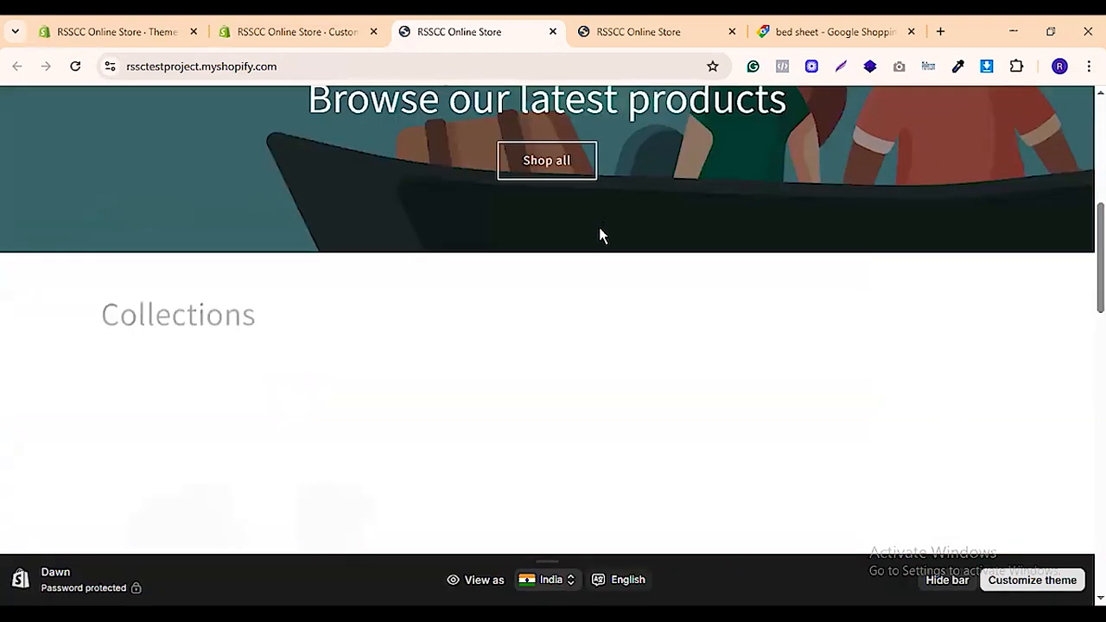
scroll(599, 227, "up", 8)
left_click(285, 31)
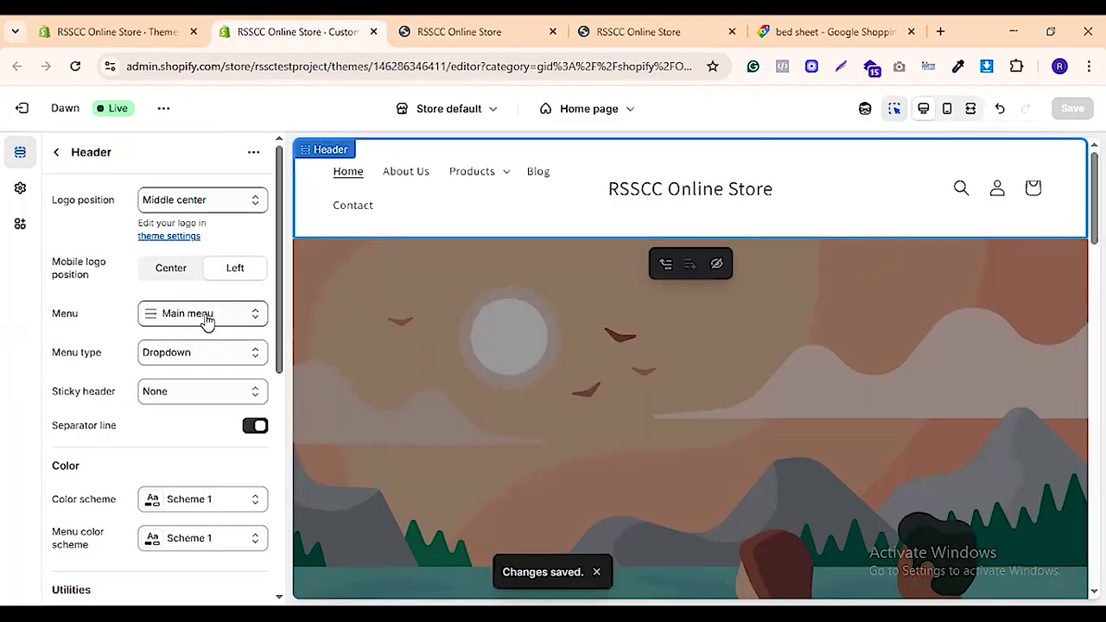
Switch to the mobile preview, try the mobile logo position at Center and set it back to Left
left_click(946, 110)
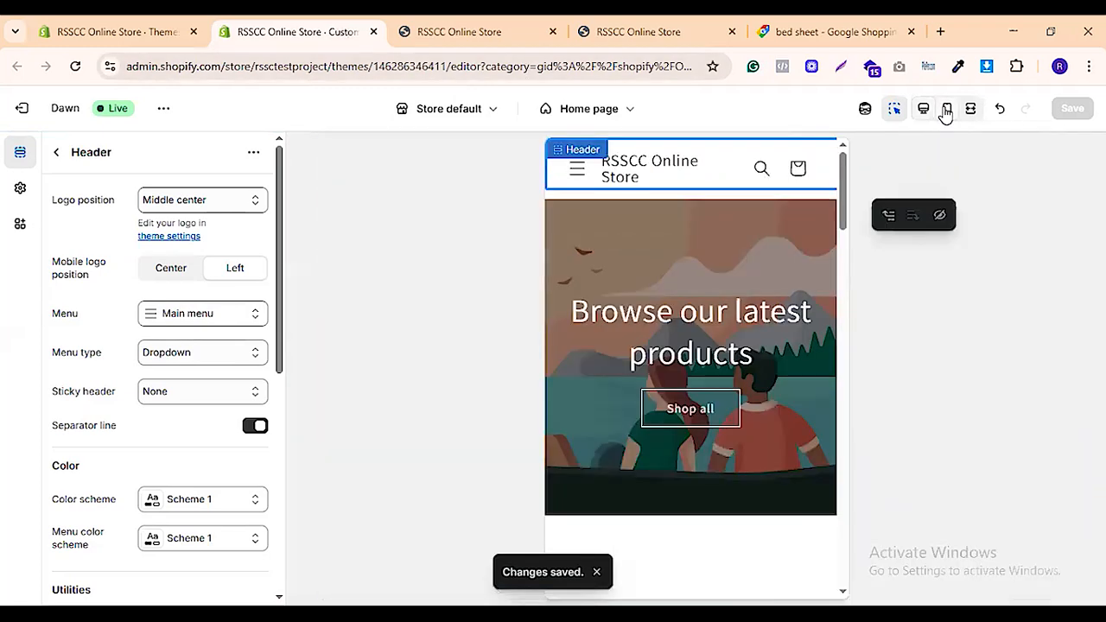
left_click(216, 320)
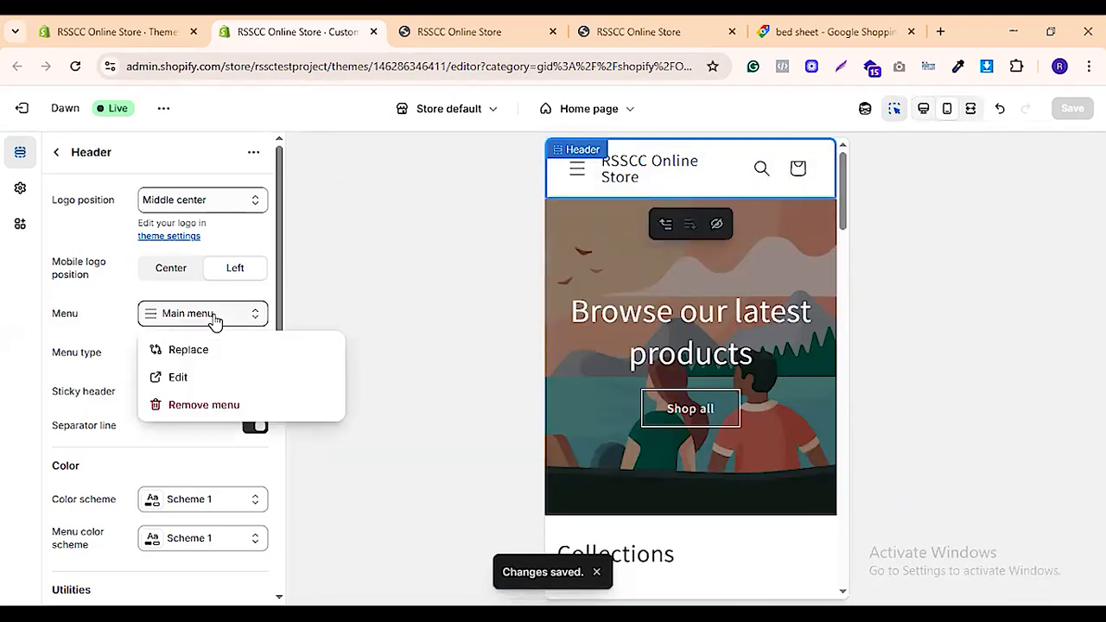
left_click(216, 319)
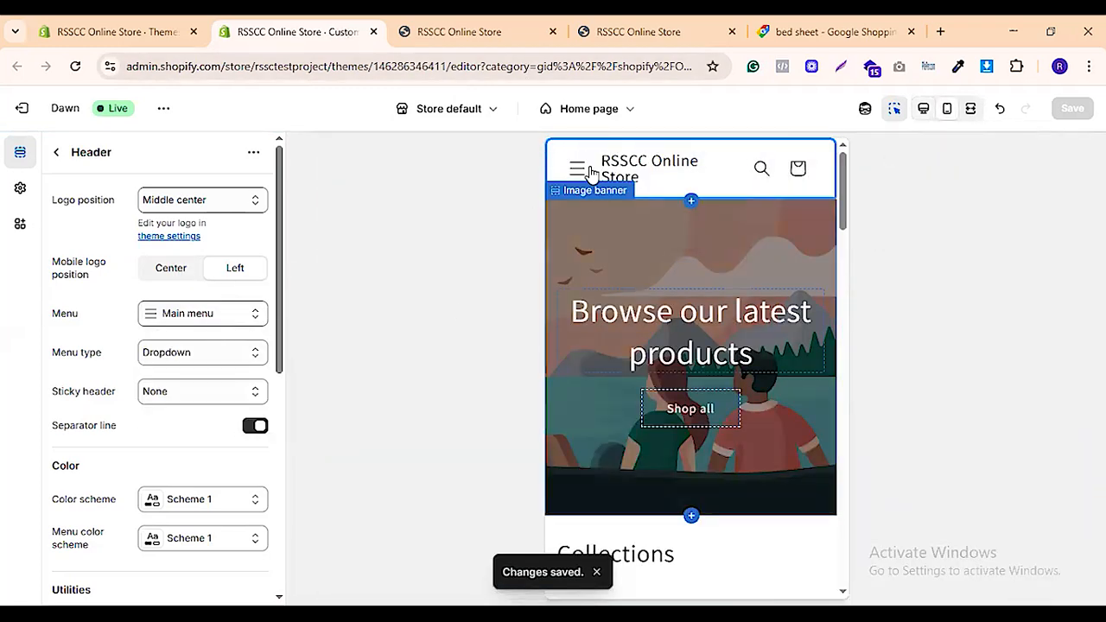
left_click(178, 268)
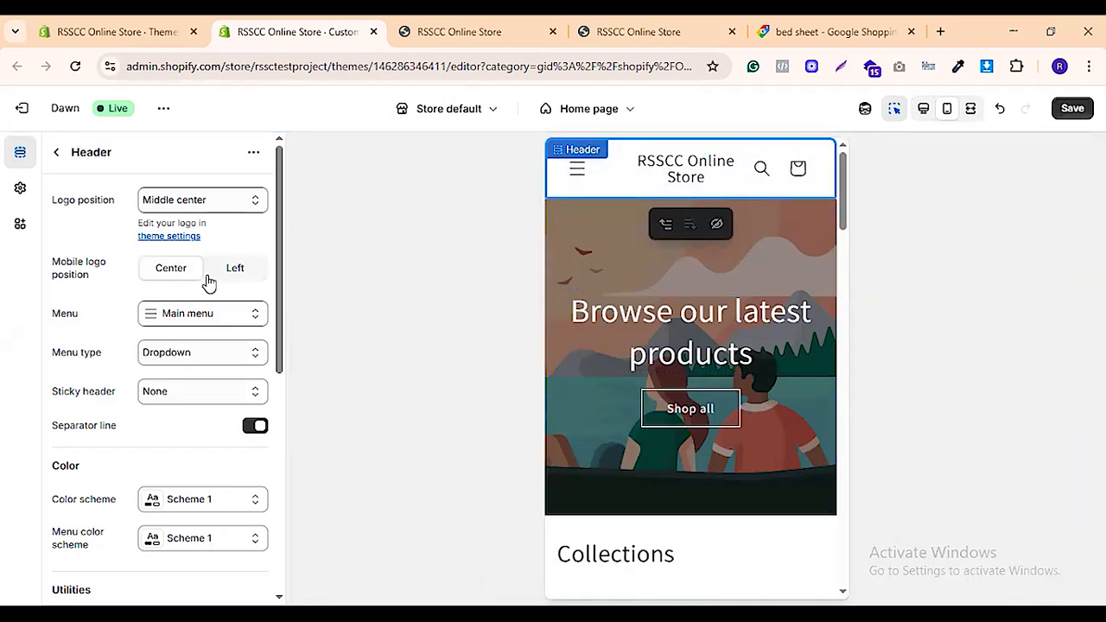
left_click(235, 270)
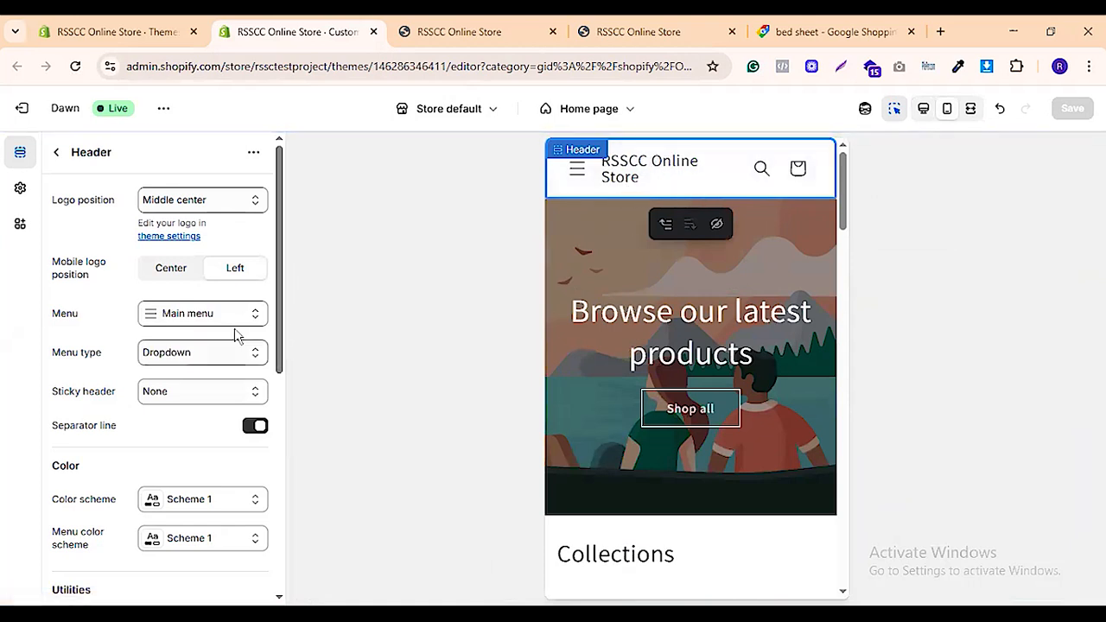
Look at the header's menu options and the mobile navigation drawer, and return to the desktop preview
left_click(196, 316)
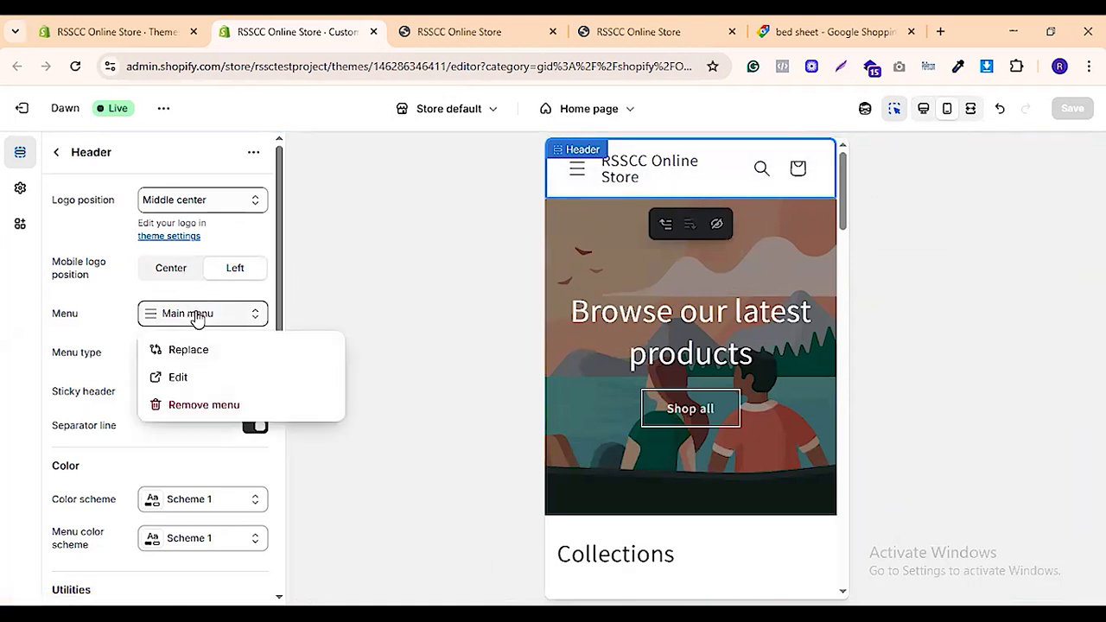
left_click(200, 317)
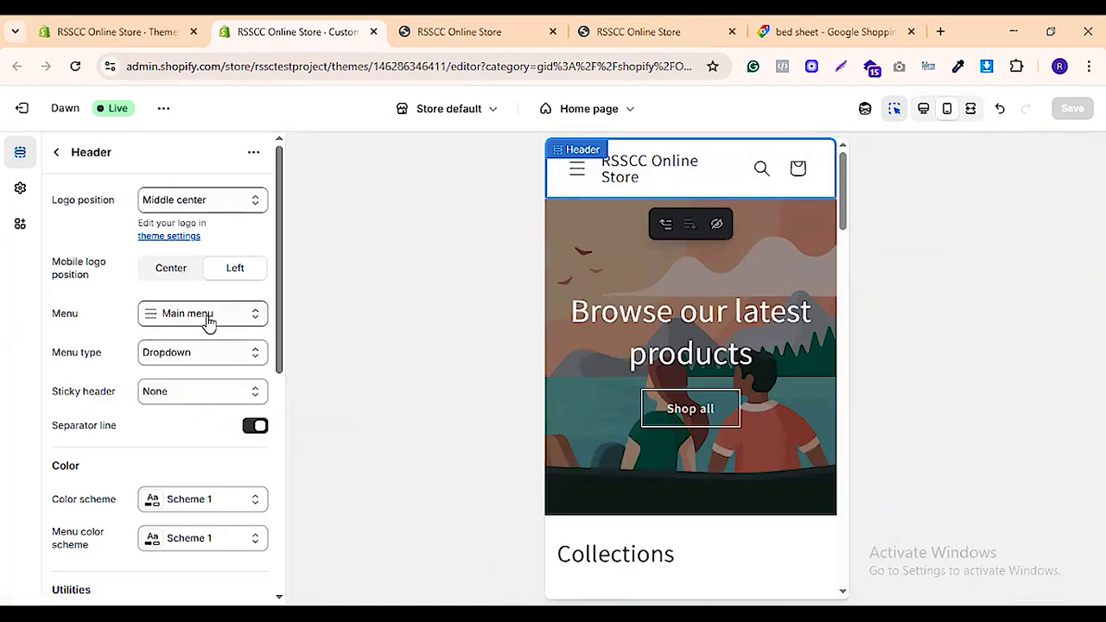
left_click(570, 174)
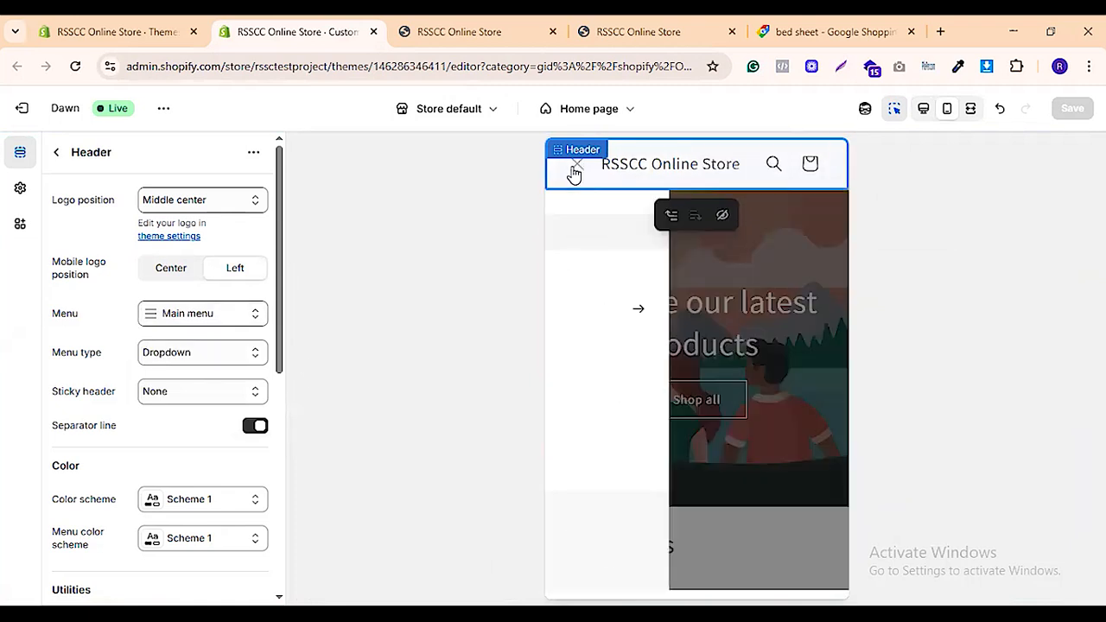
left_click(583, 173)
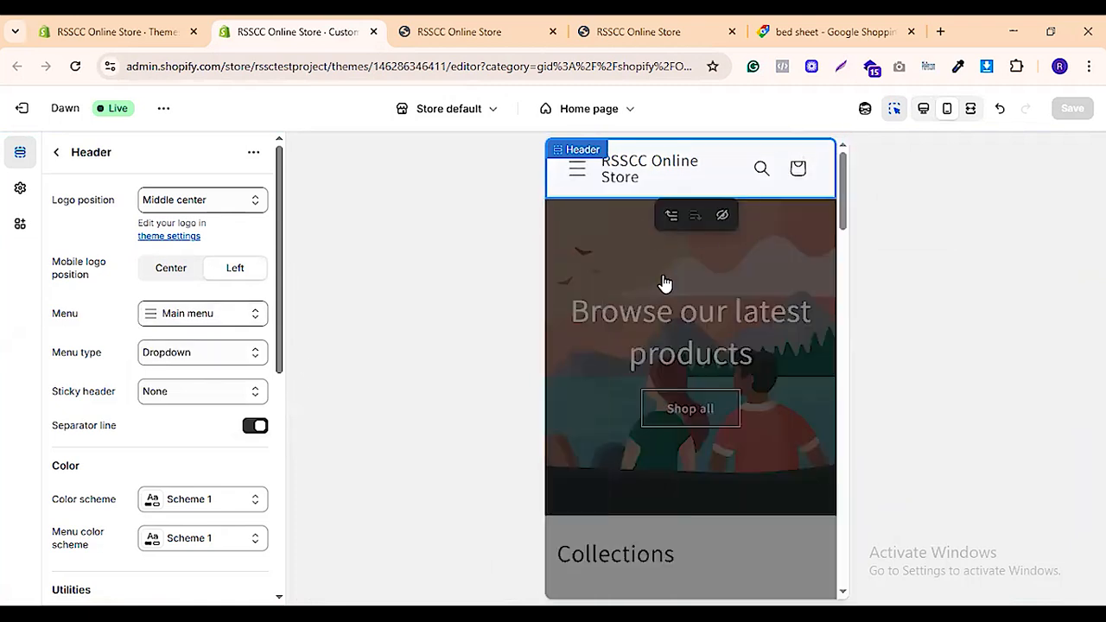
left_click(206, 361)
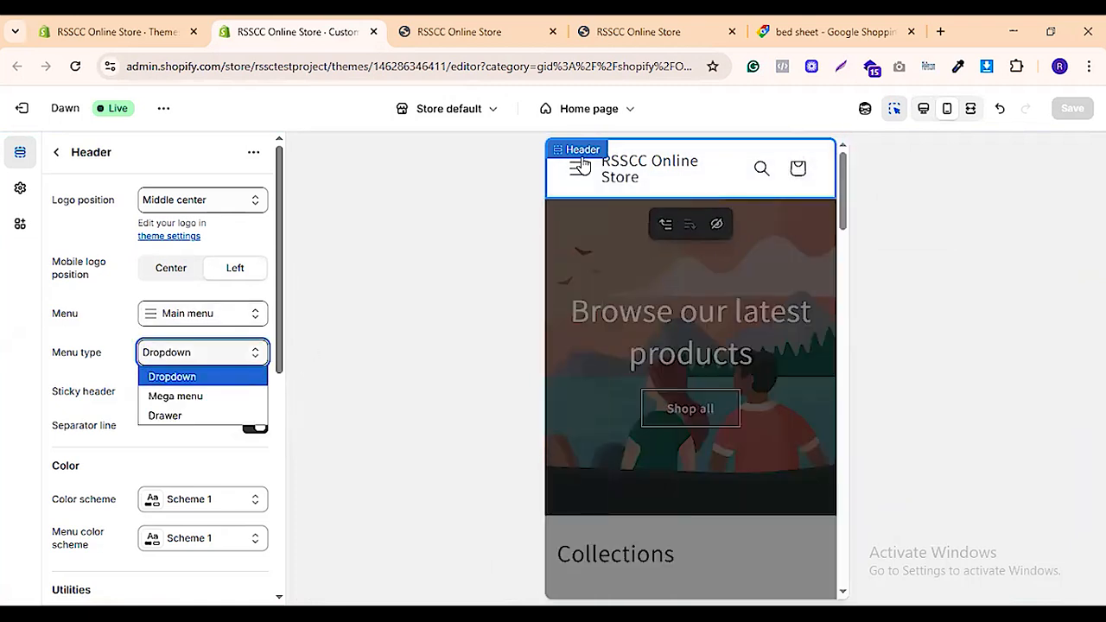
left_click(923, 110)
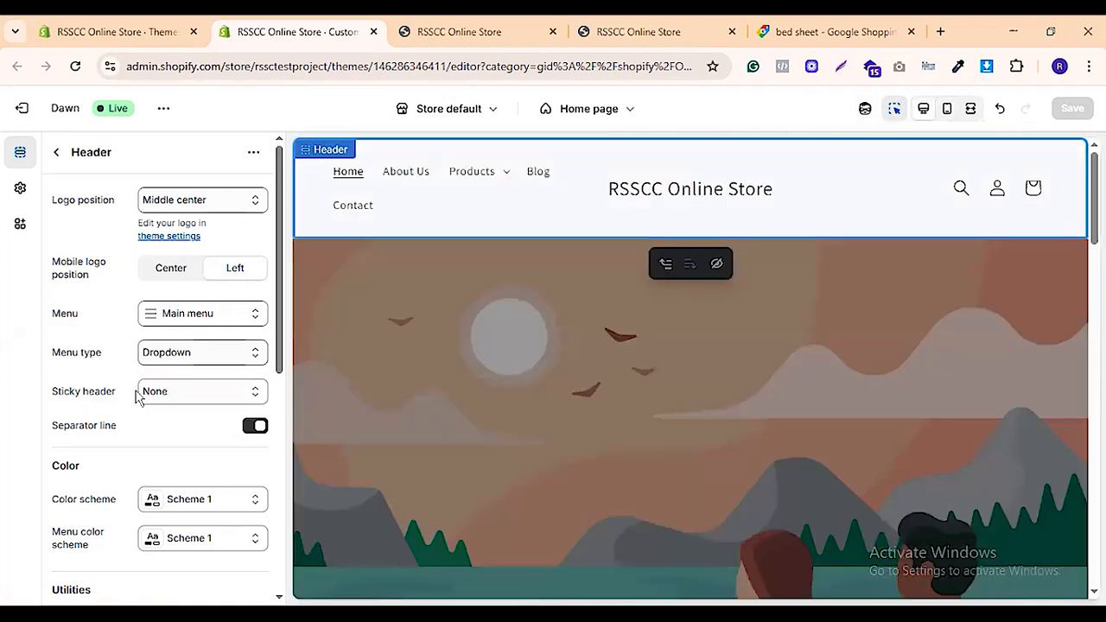
Check the Products submenu as a dropdown, set the header's menu type to Mega menu, and expand Products again in the preview
left_click(195, 357)
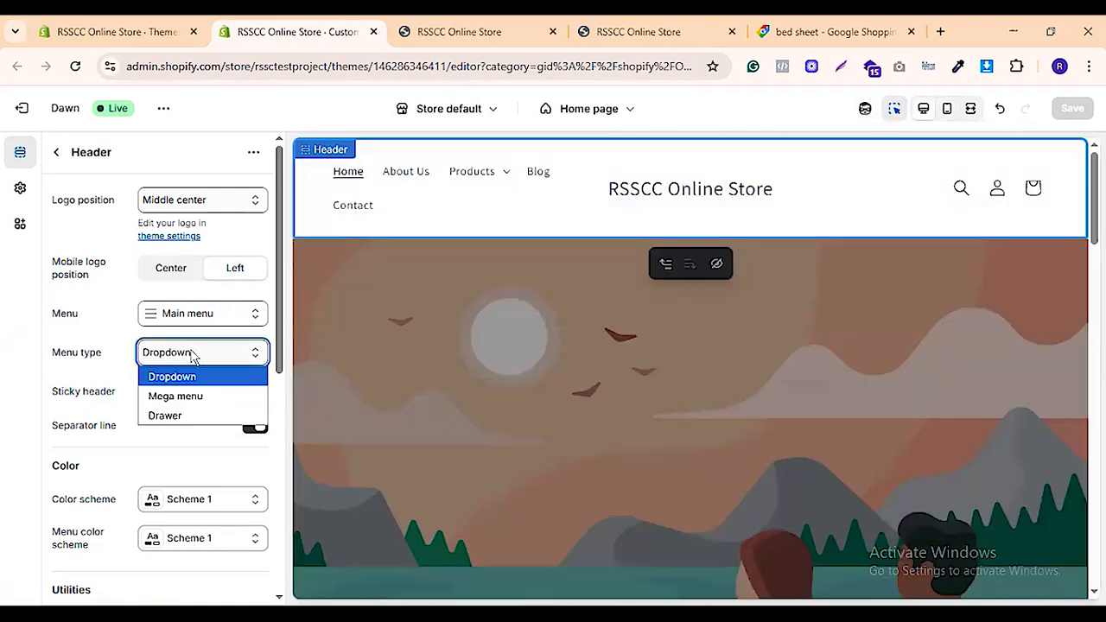
left_click(193, 358)
left_click(498, 175)
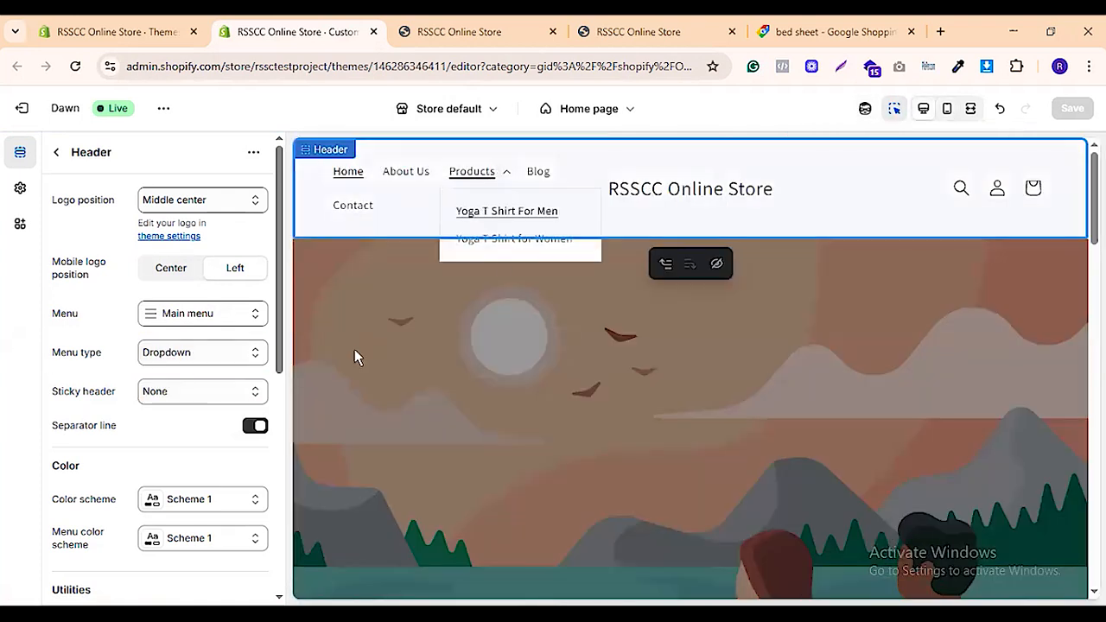
left_click(203, 356)
left_click(196, 396)
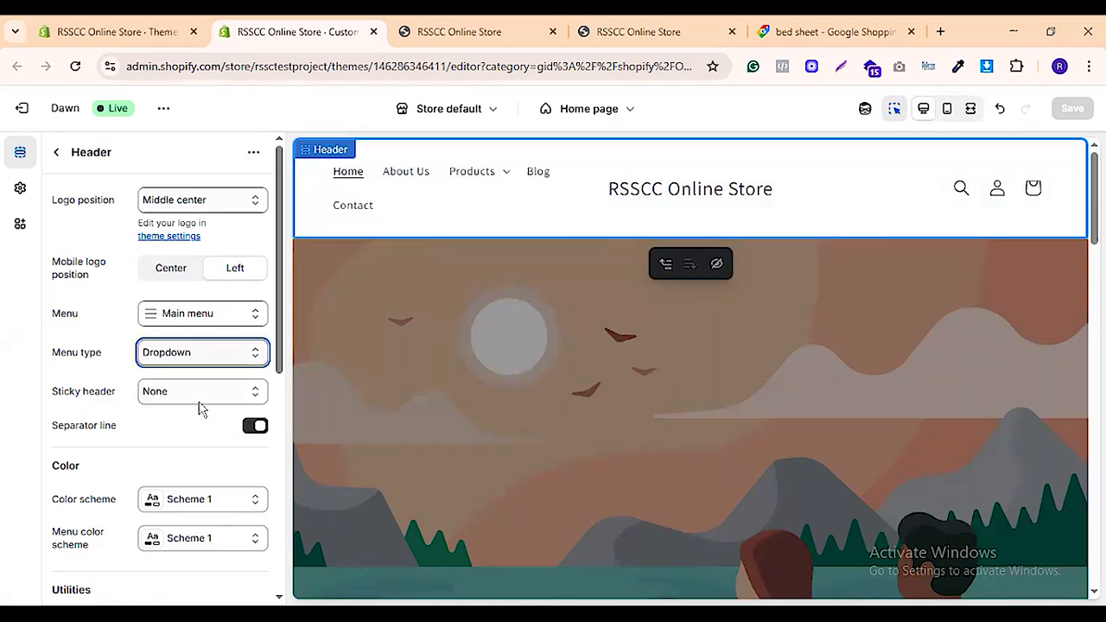
left_click(498, 178)
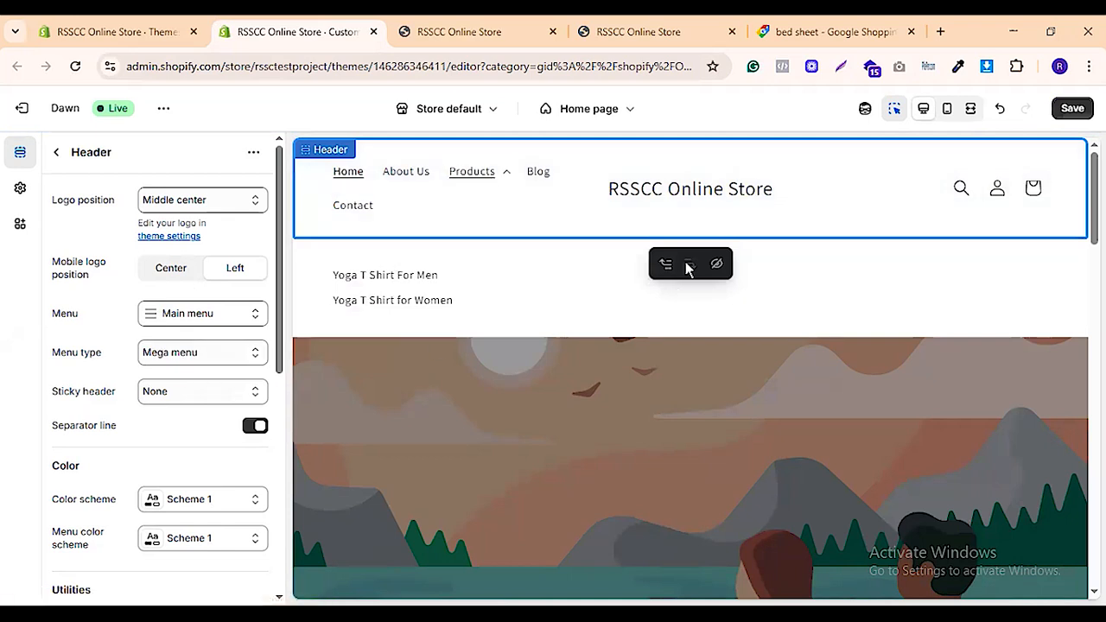
Try the header's logo position at Top center and set it to Middle left
left_click(192, 199)
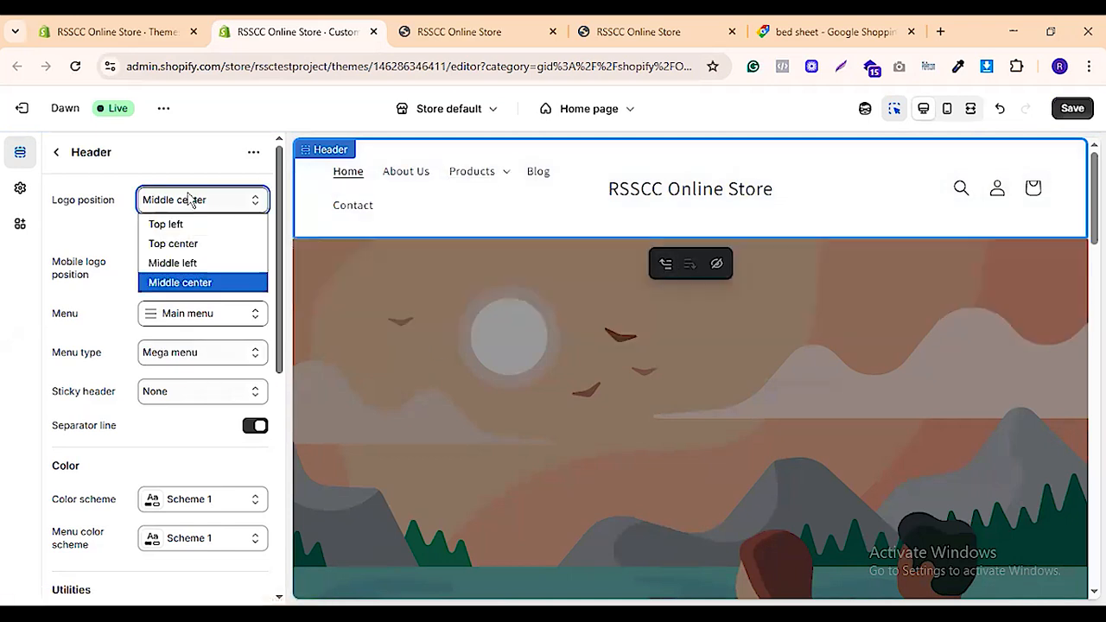
left_click(181, 243)
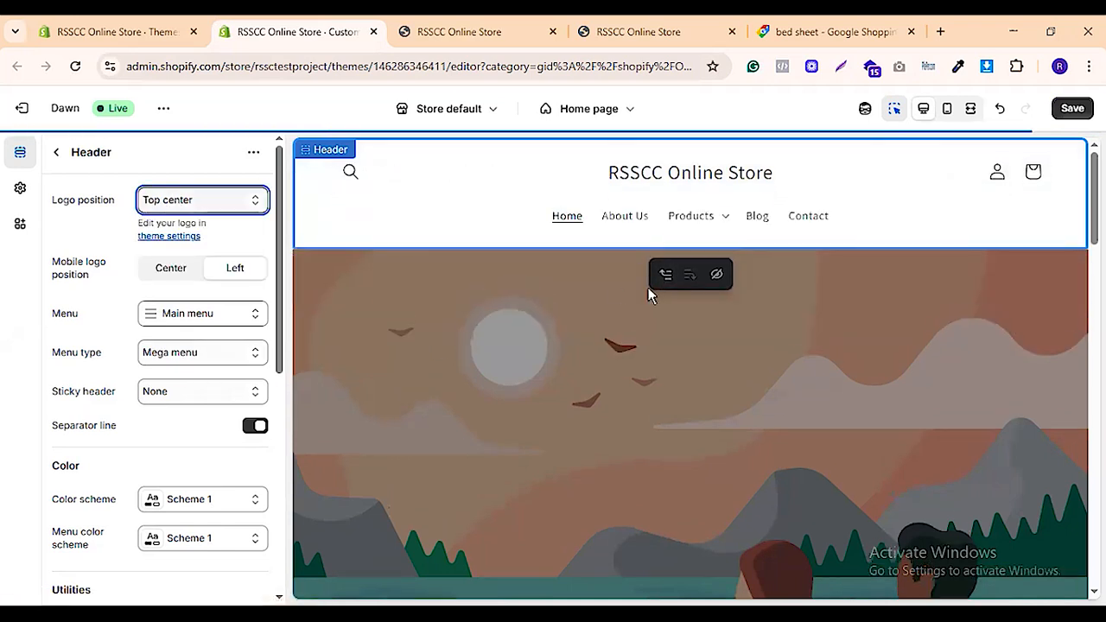
left_click(205, 200)
left_click(195, 262)
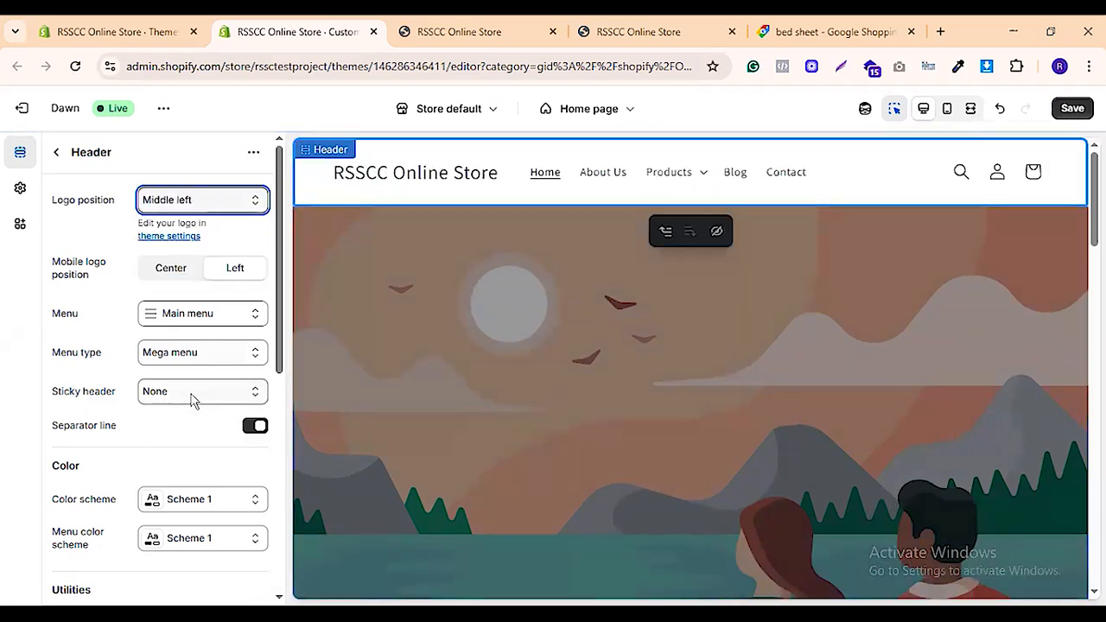
Try the header's menu type as Drawer, check the drawer icon in the preview, and set the menu type to Dropdown
left_click(198, 353)
left_click(184, 418)
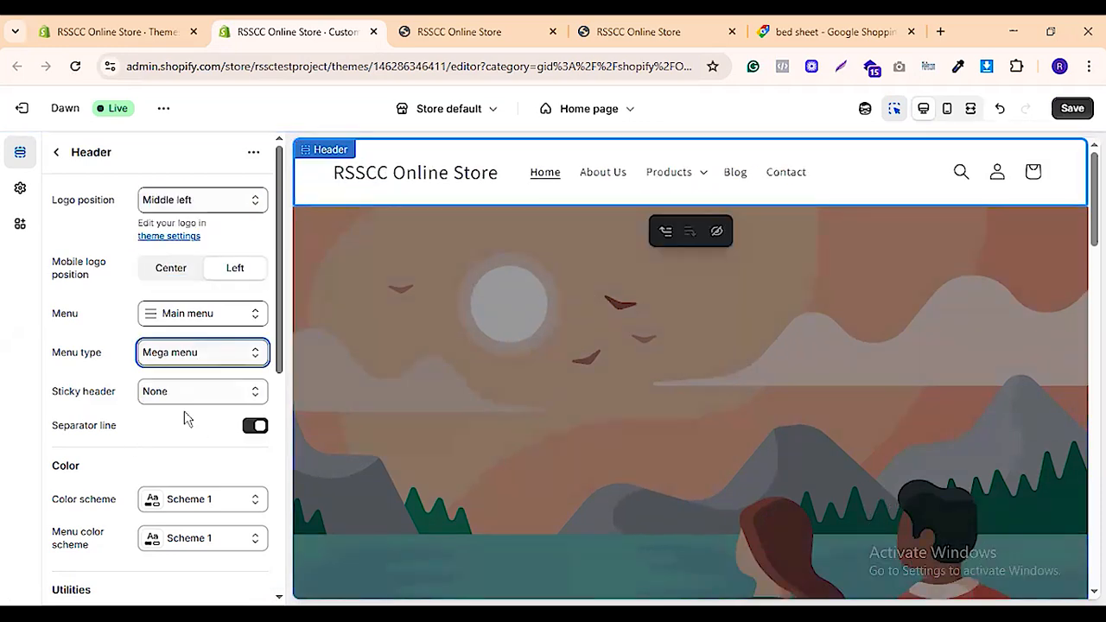
key("Down")
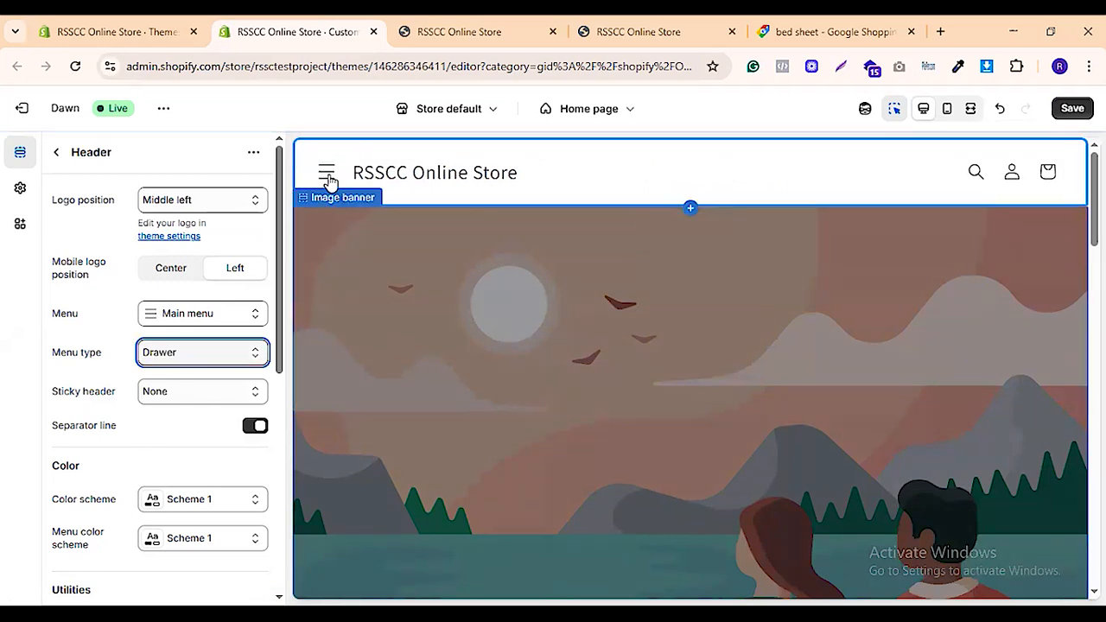
left_click(327, 175)
left_click(327, 173)
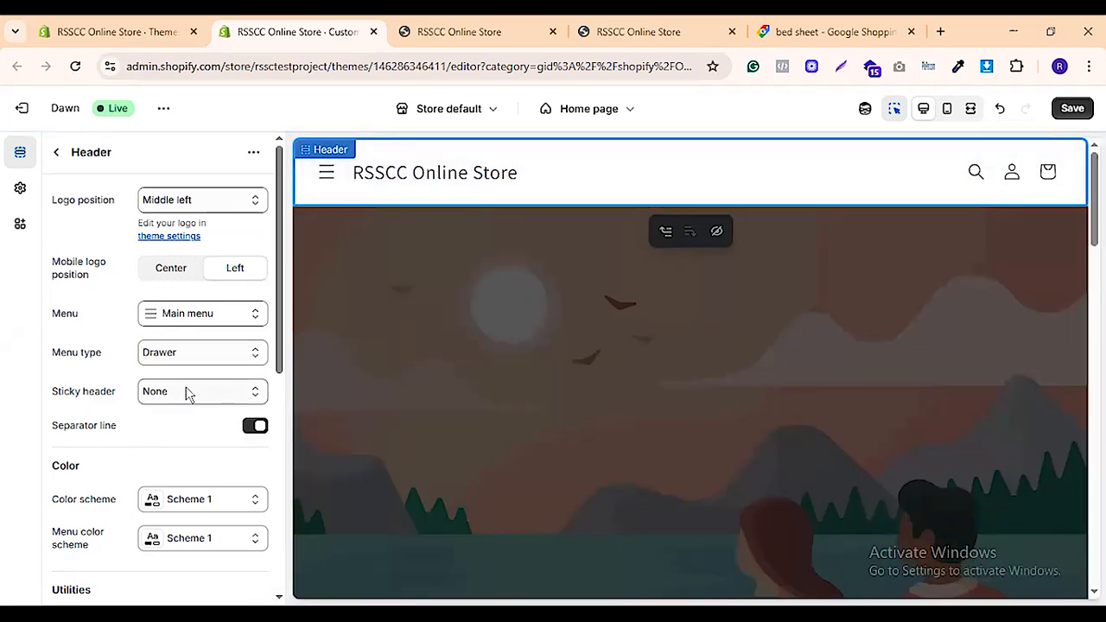
left_click(187, 354)
left_click(185, 374)
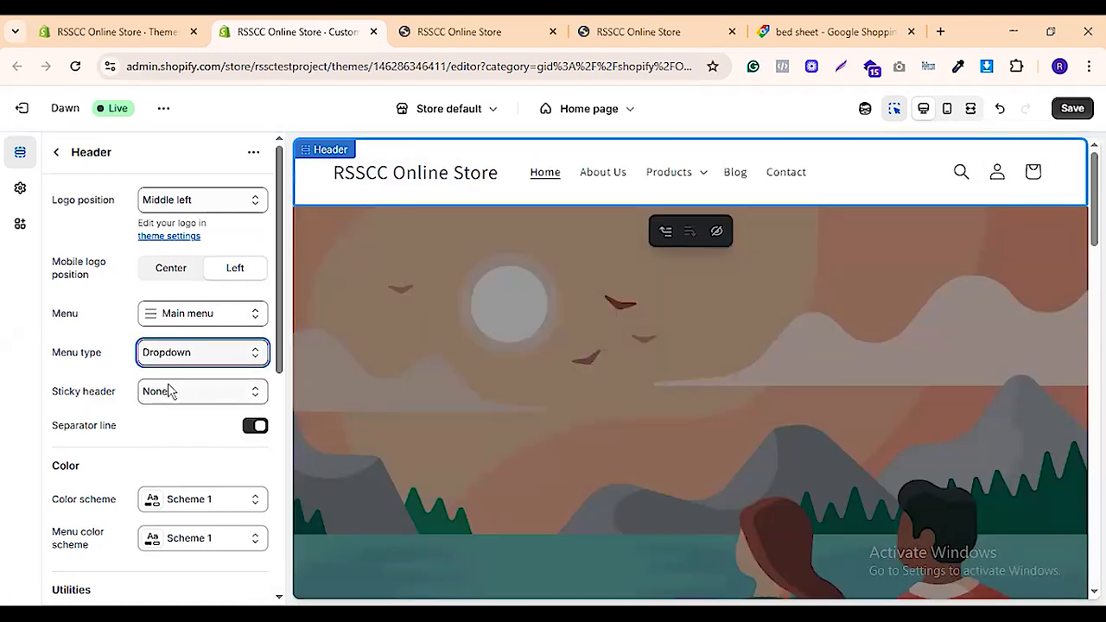
Check the sticky header option None, switch it to On scroll up, and test the header's scrolling behavior in the preview
left_click(188, 393)
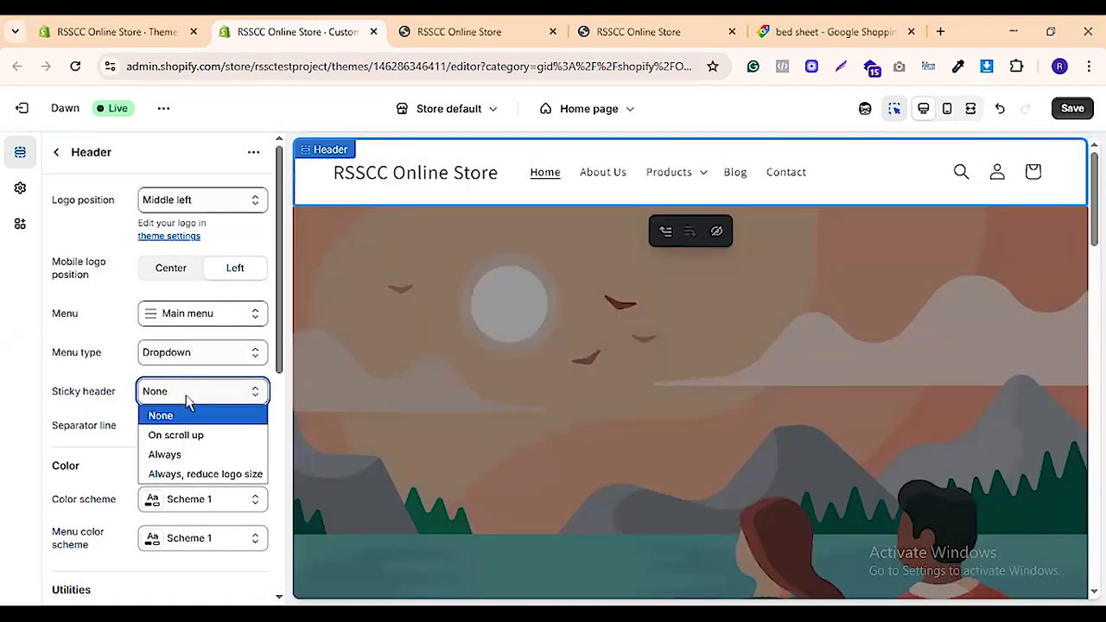
left_click(187, 415)
scroll(669, 327, "down", 5)
scroll(716, 279, "up", 5)
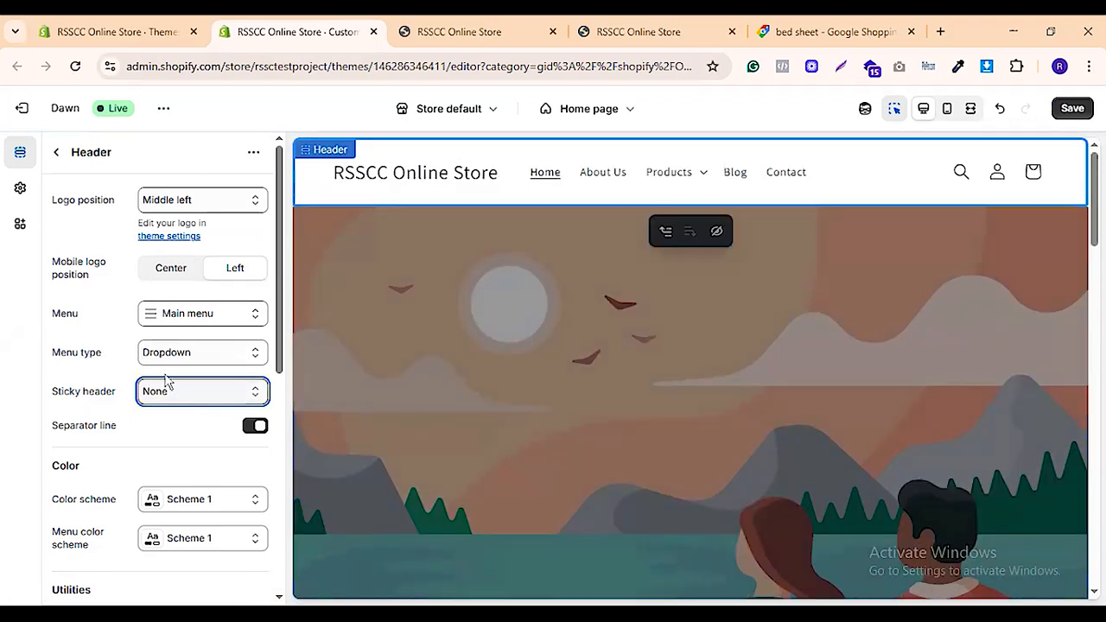
left_click(187, 391)
left_click(189, 435)
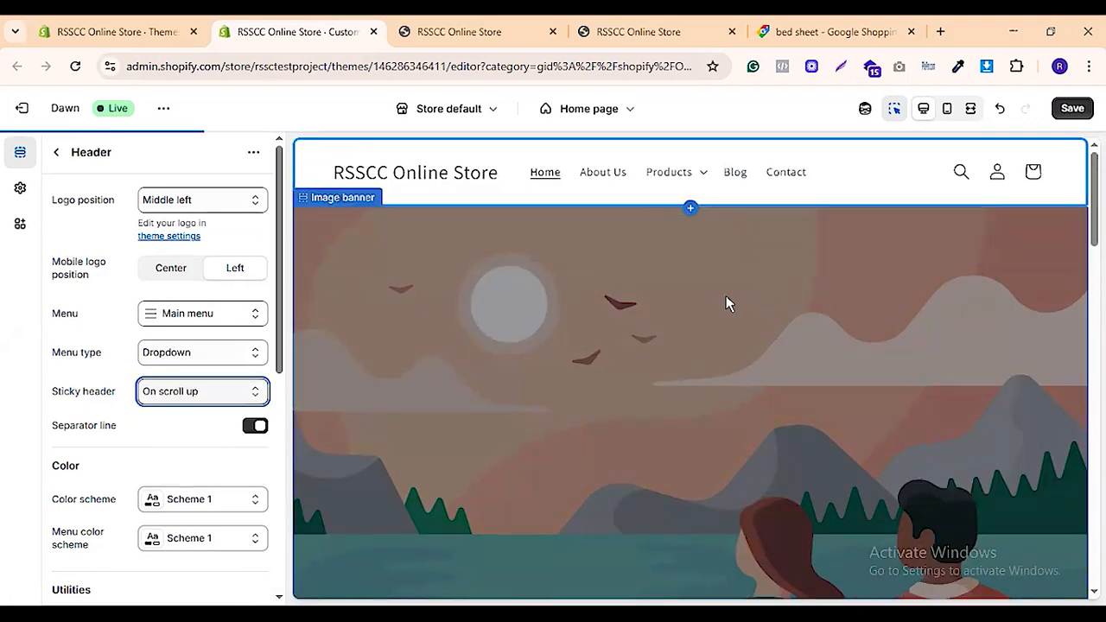
scroll(724, 294, "down", 6)
scroll(721, 281, "up", 3)
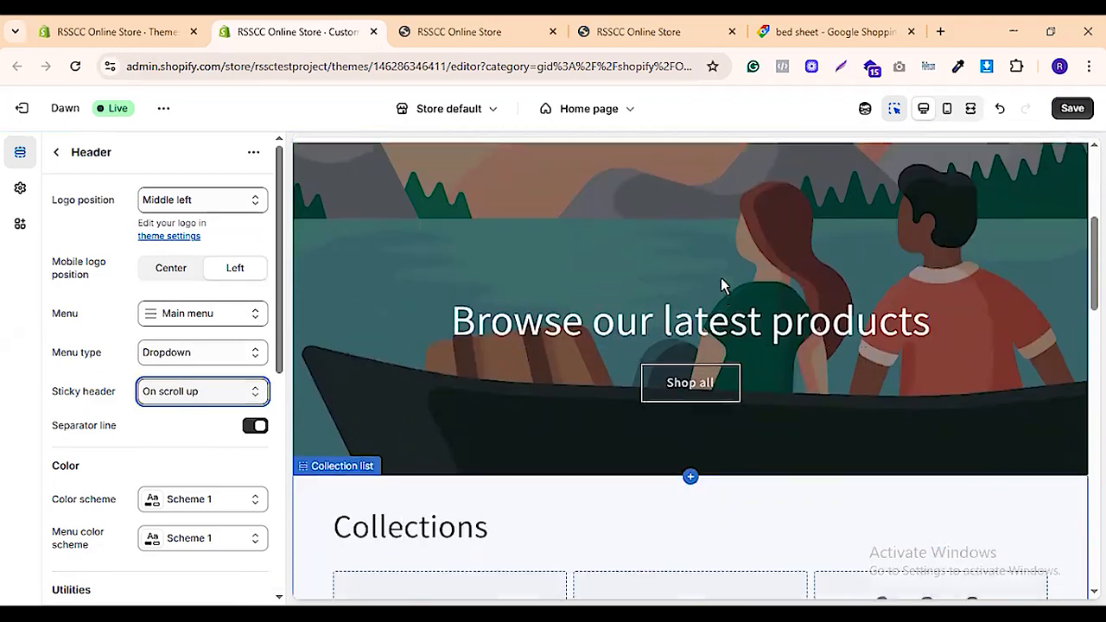
scroll(720, 277, "up", 2)
scroll(721, 277, "down", 3)
scroll(720, 277, "up", 2)
scroll(721, 277, "down", 1)
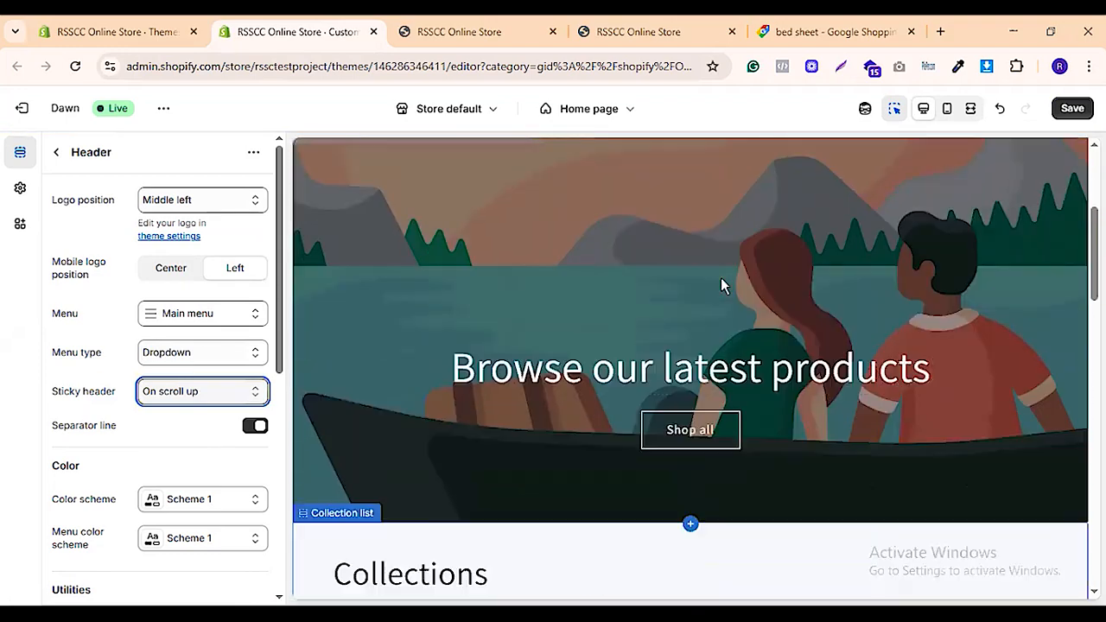
scroll(720, 277, "up", 2)
scroll(720, 277, "down", 3)
Try the sticky header at Always and check it along the full length of the home page preview
left_click(190, 391)
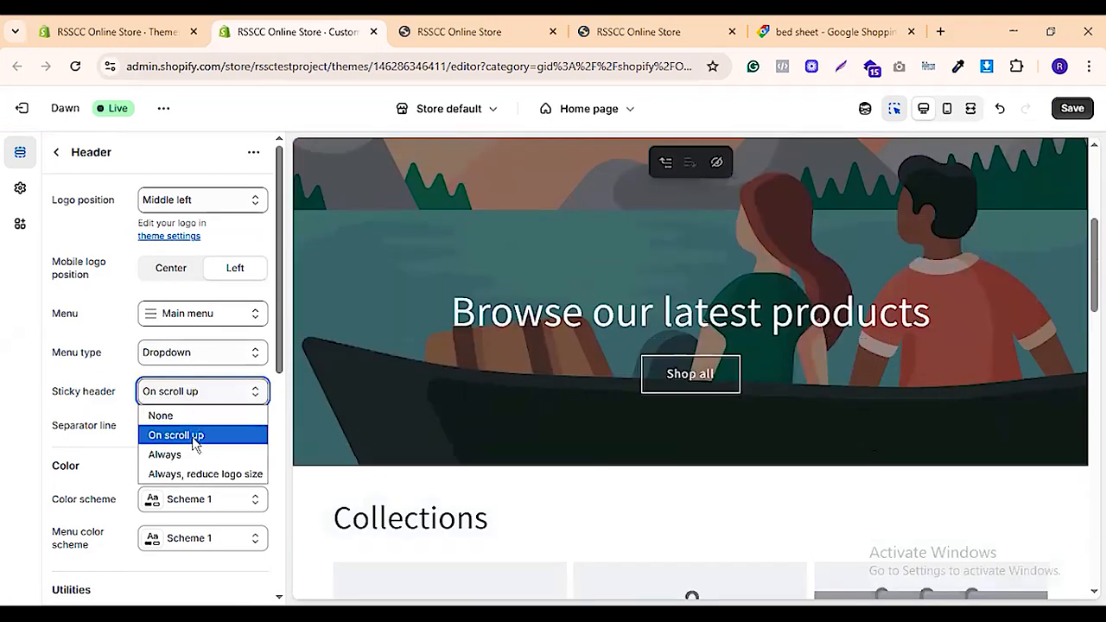
left_click(192, 453)
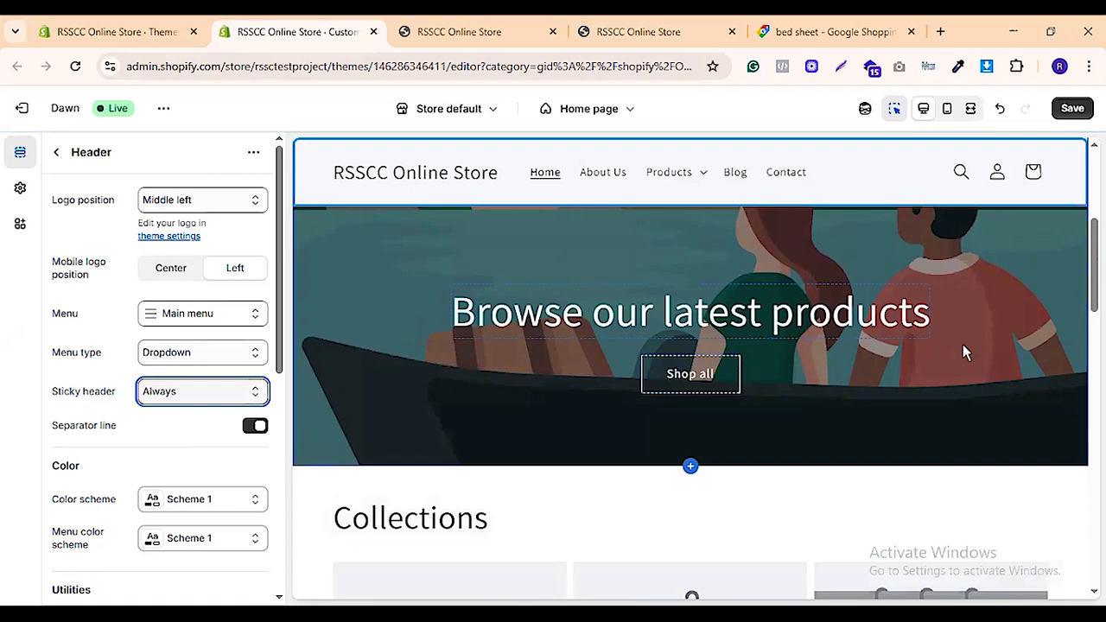
scroll(920, 370, "up", 5)
scroll(782, 352, "down", 15)
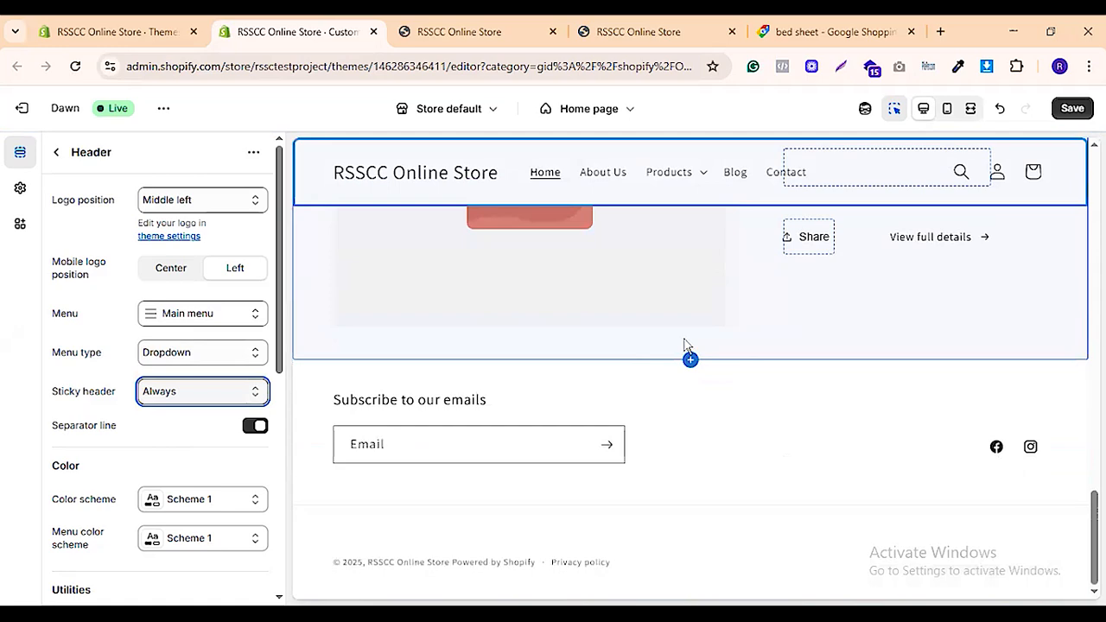
scroll(685, 344, "up", 15)
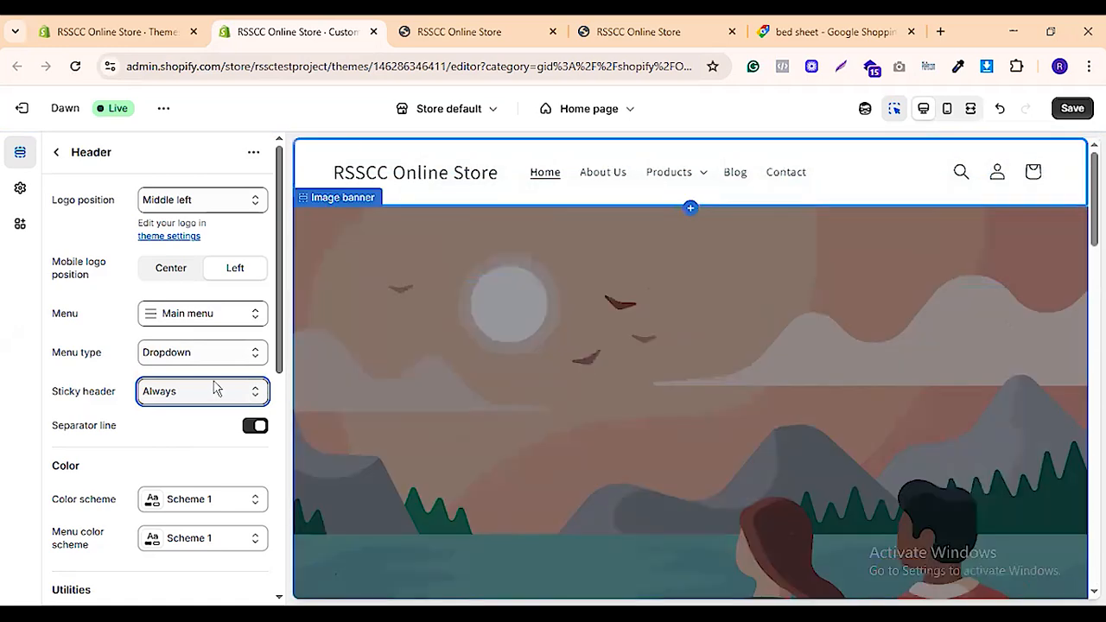
Try the sticky header at "Always, reduce logo size", check it in the preview, and set it back to None
left_click(208, 393)
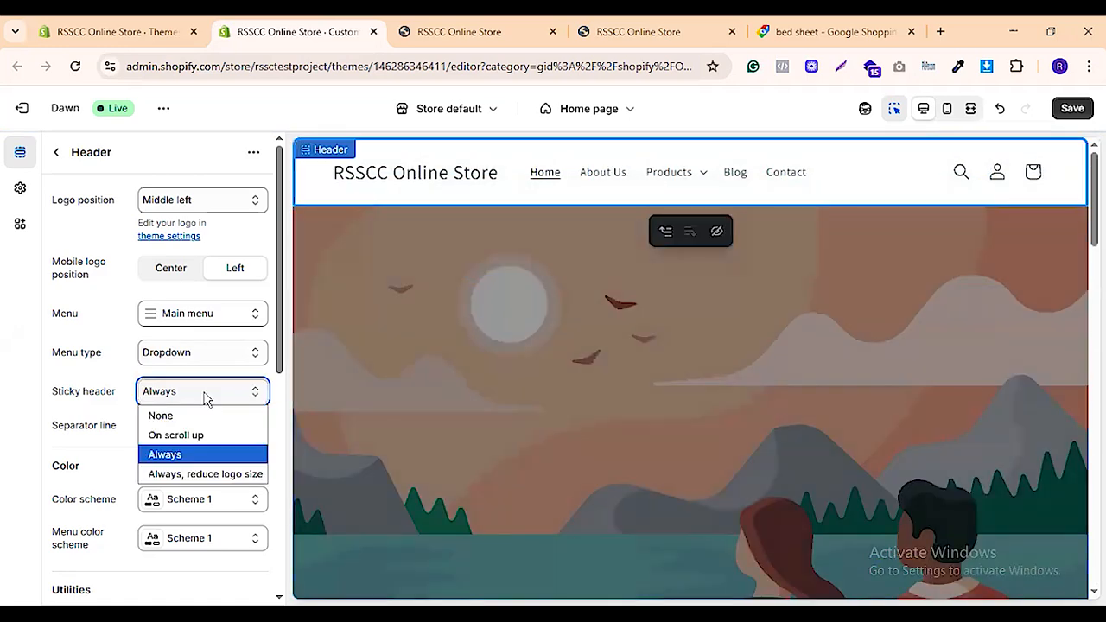
left_click(193, 475)
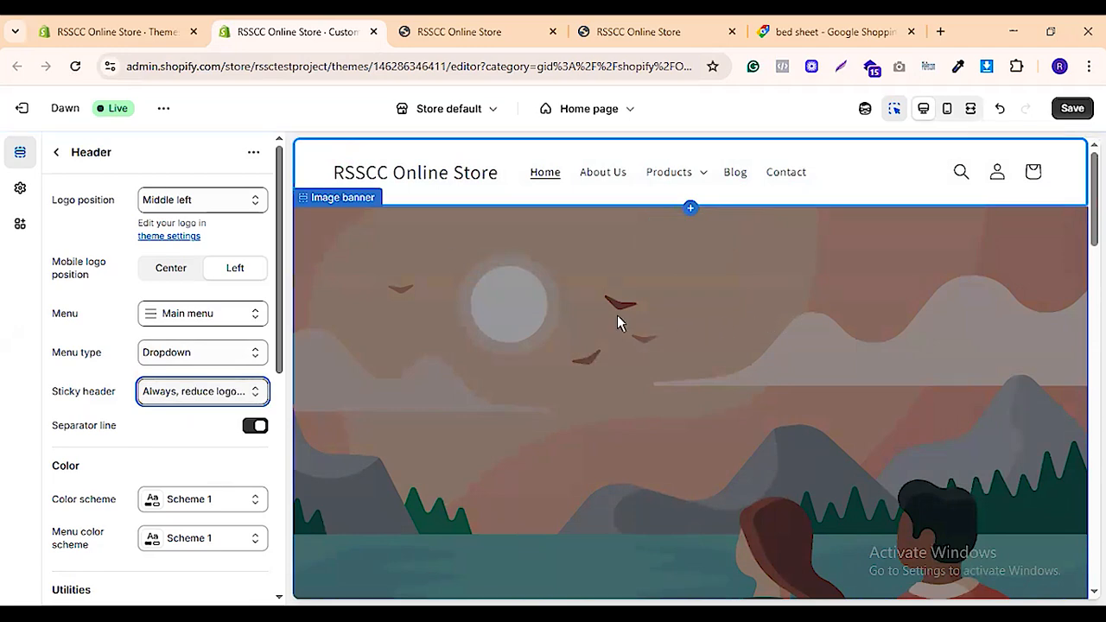
scroll(568, 302, "down", 5)
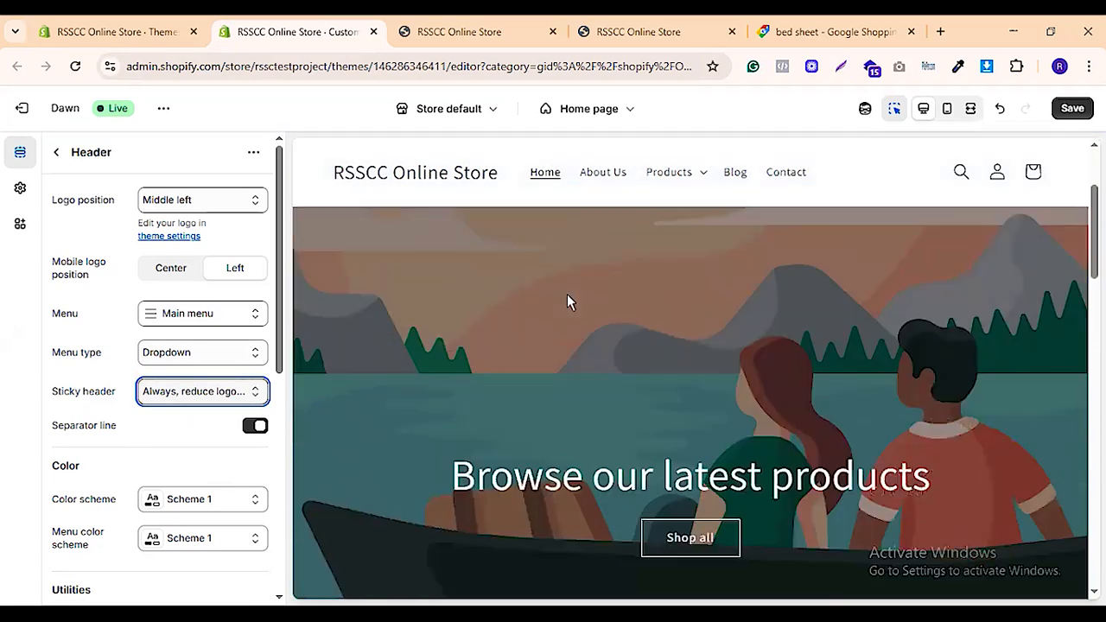
scroll(442, 207, "down", 5)
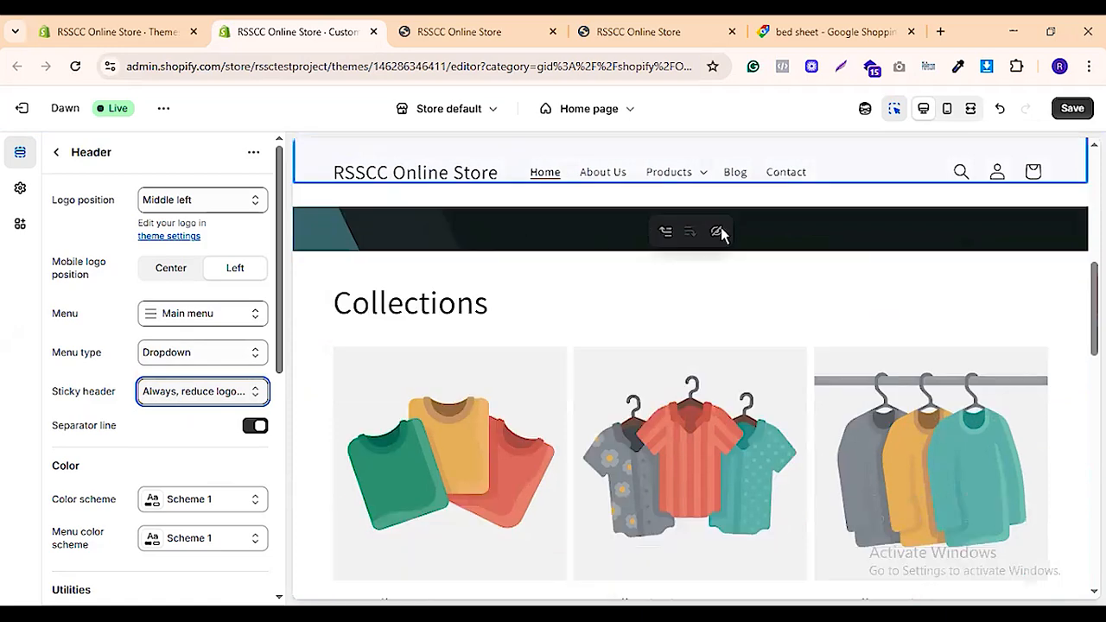
scroll(771, 294, "up", 10)
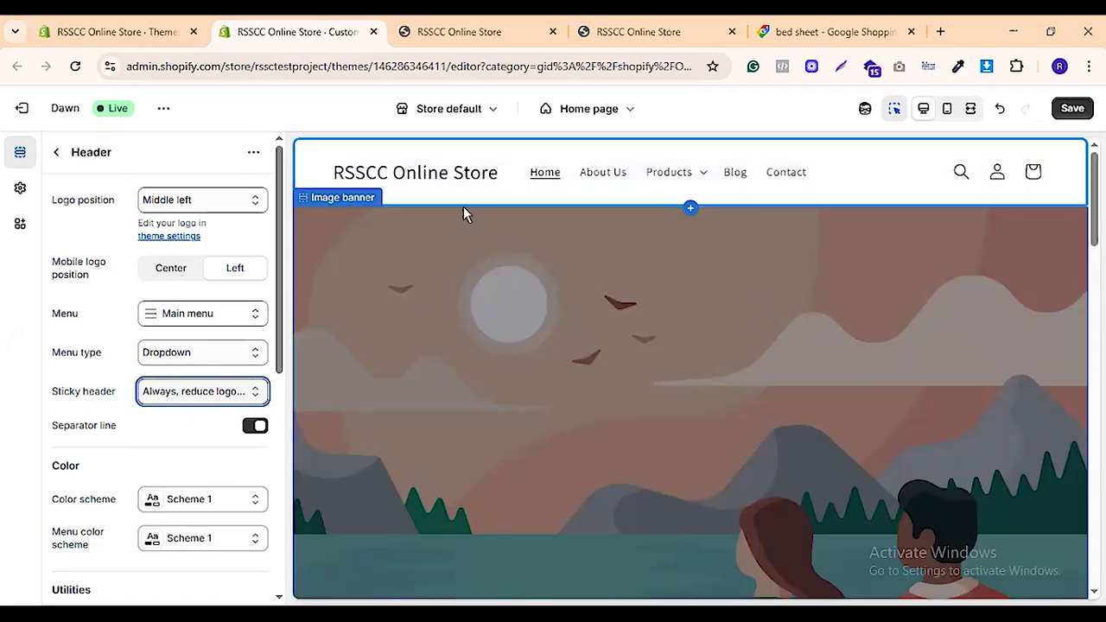
left_click(207, 394)
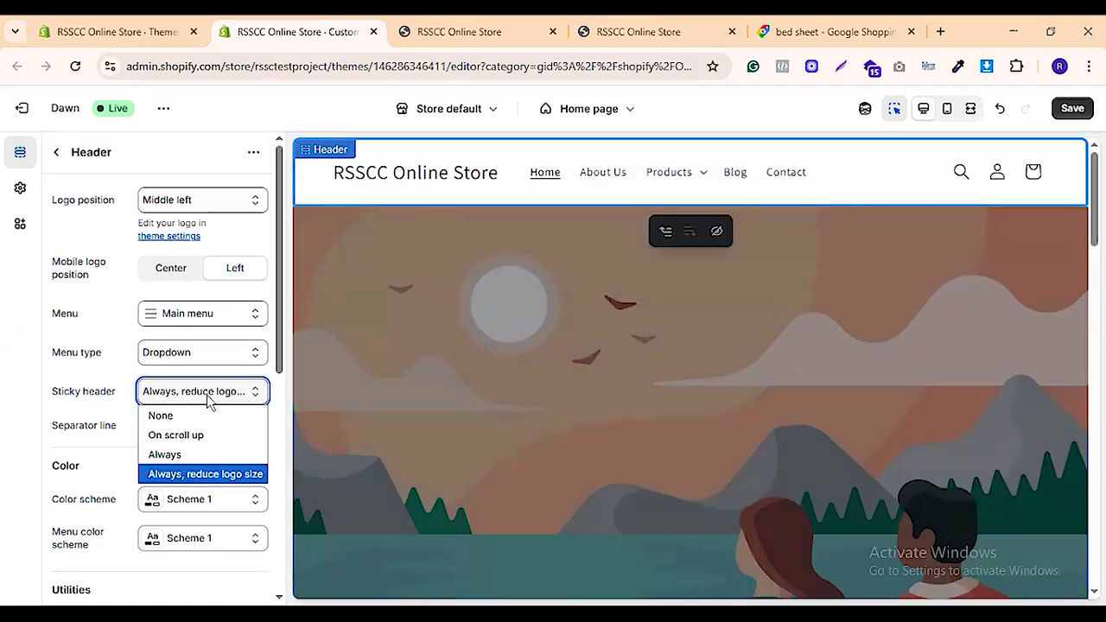
left_click(186, 415)
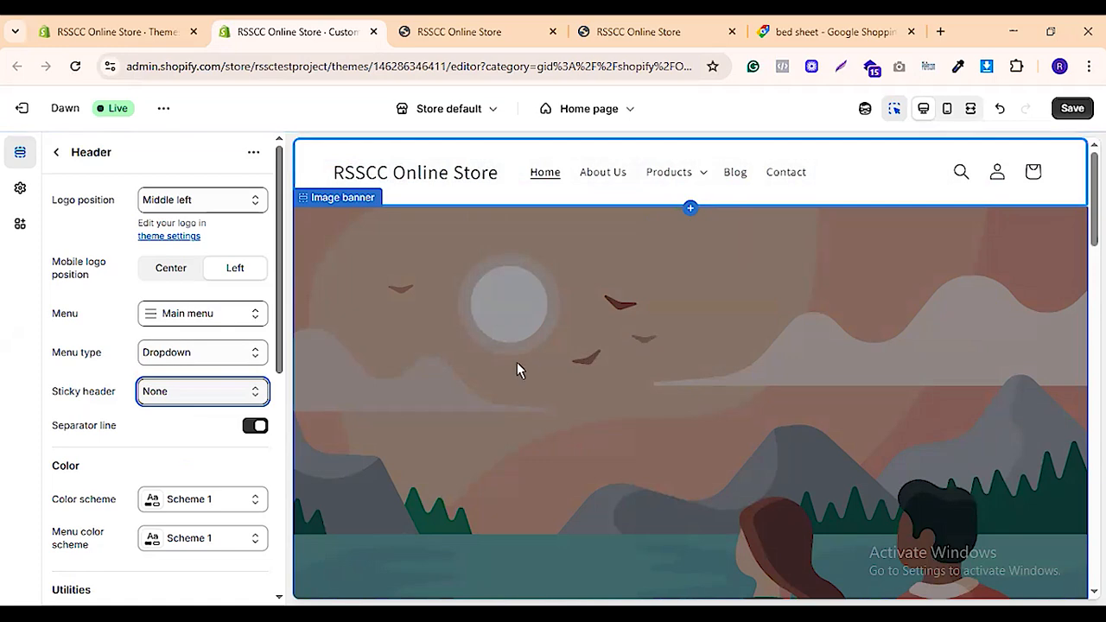
Look at the header on the live storefront, return to the theme editor, and turn off the header's separator line
left_click(458, 31)
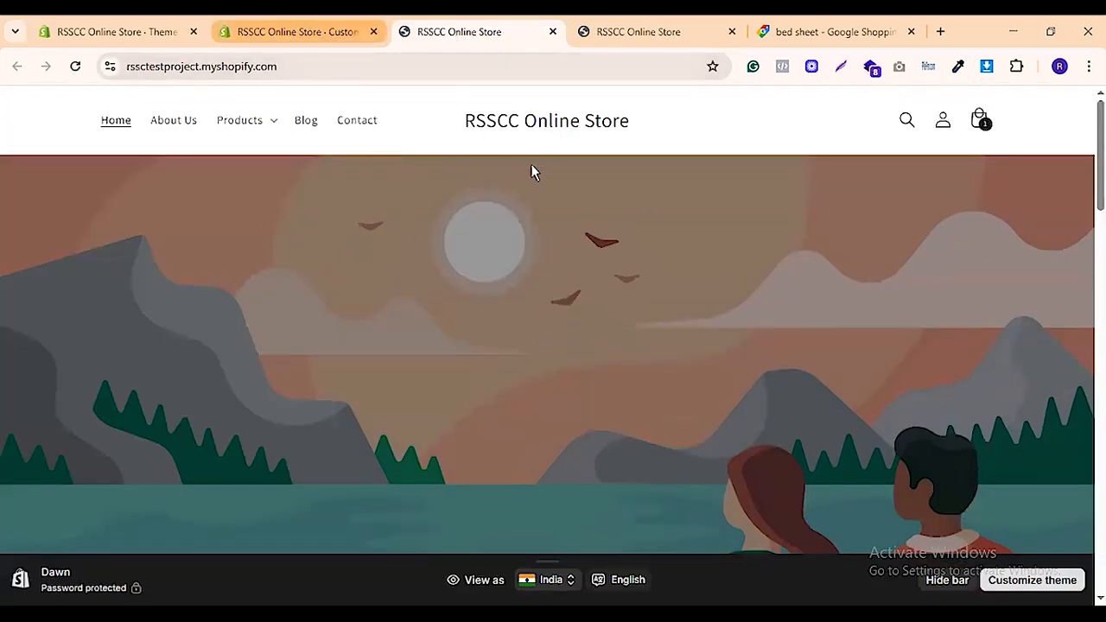
left_click(315, 33)
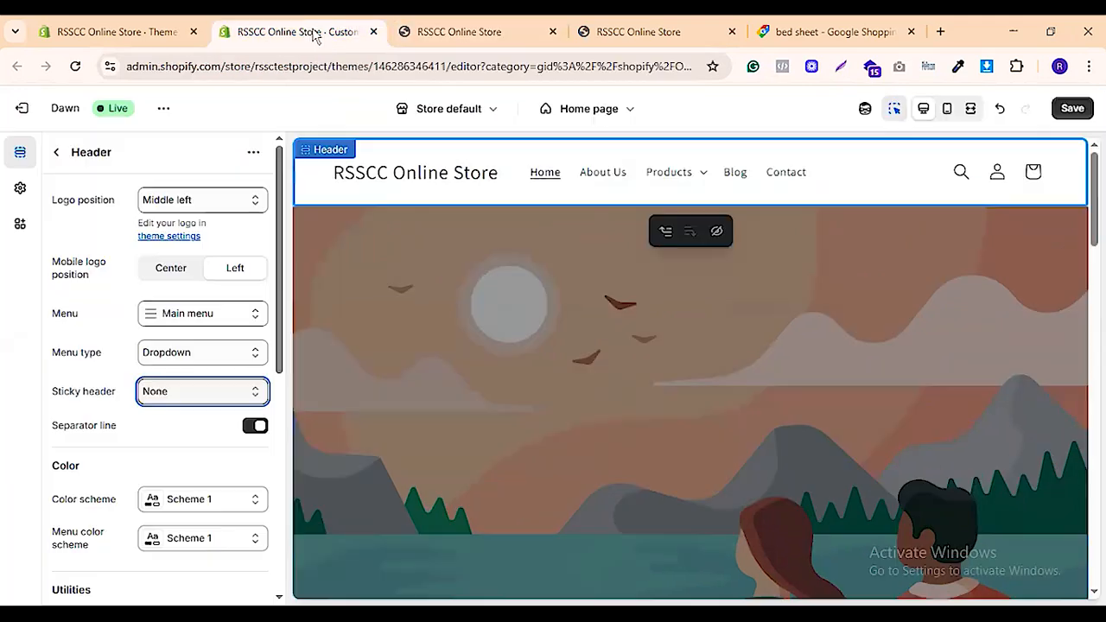
left_click(252, 427)
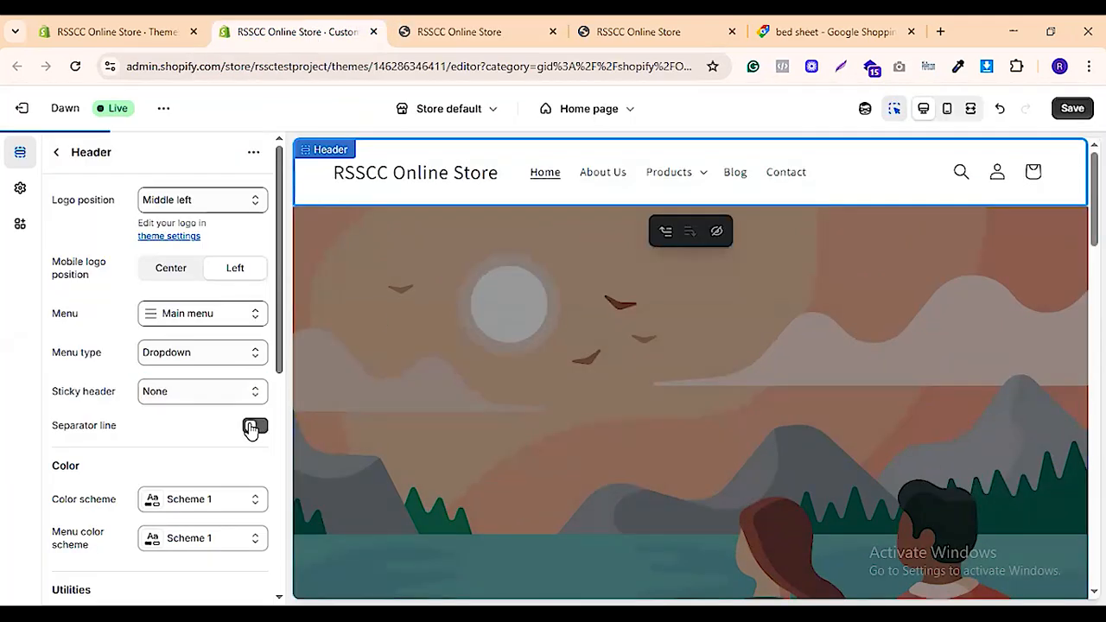
Try Scheme 4 and Scheme 2 as the header's color scheme, and set it to Scheme 5
scroll(190, 402, "down", 3)
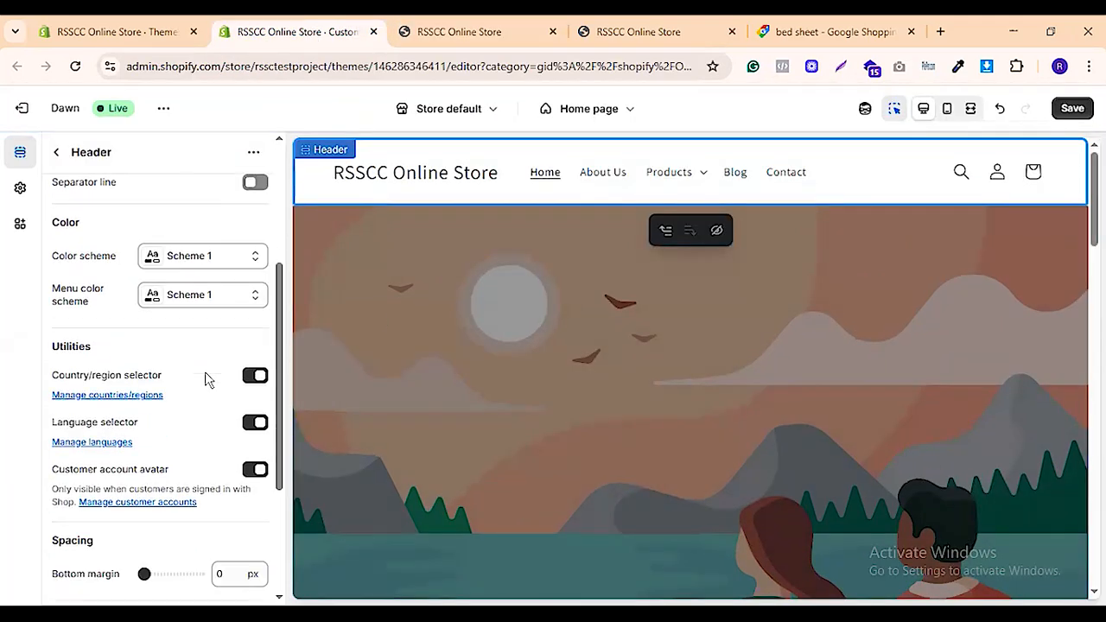
left_click(209, 255)
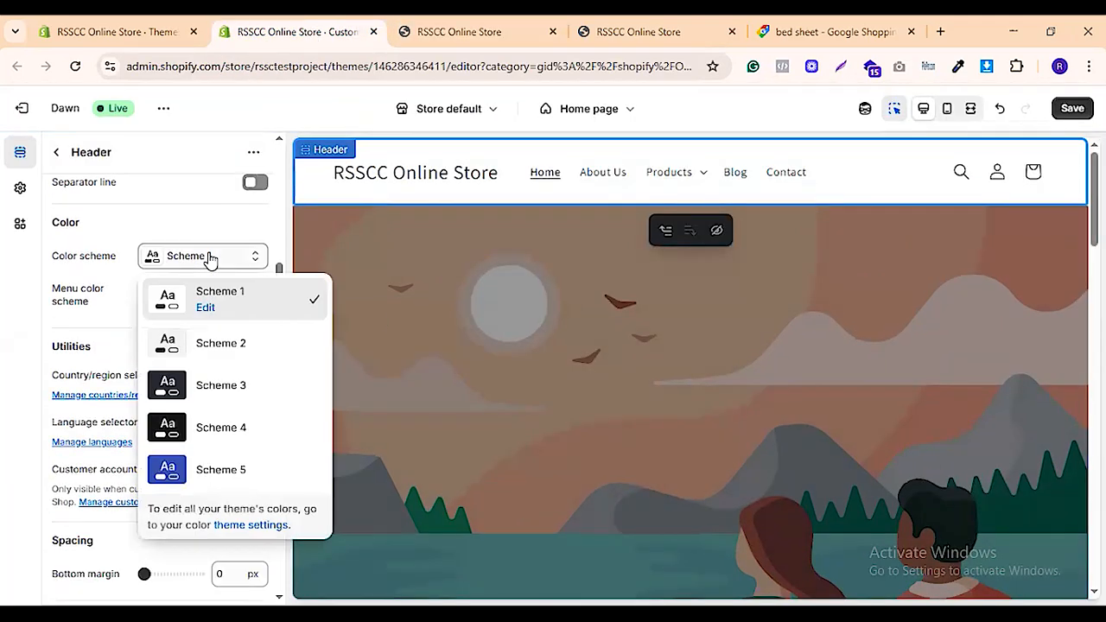
left_click(212, 423)
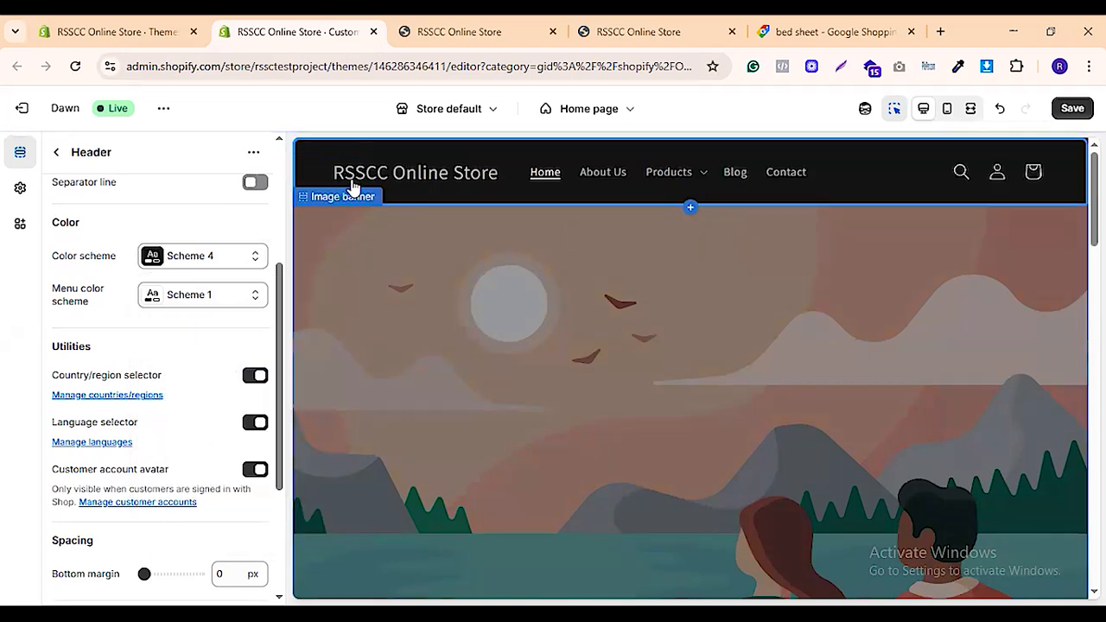
left_click(225, 259)
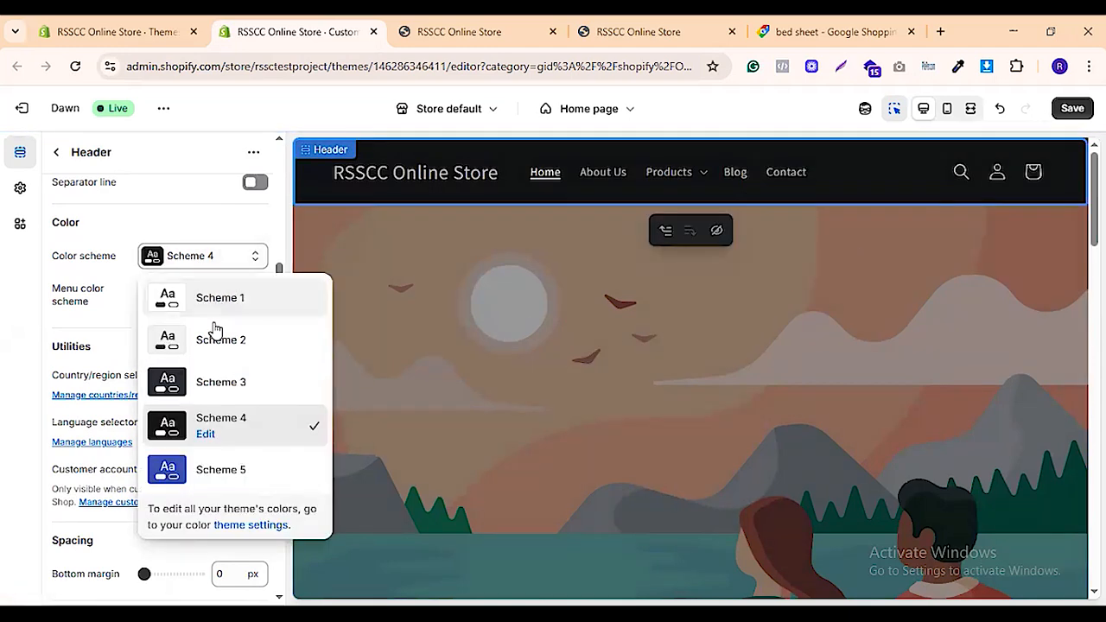
left_click(210, 338)
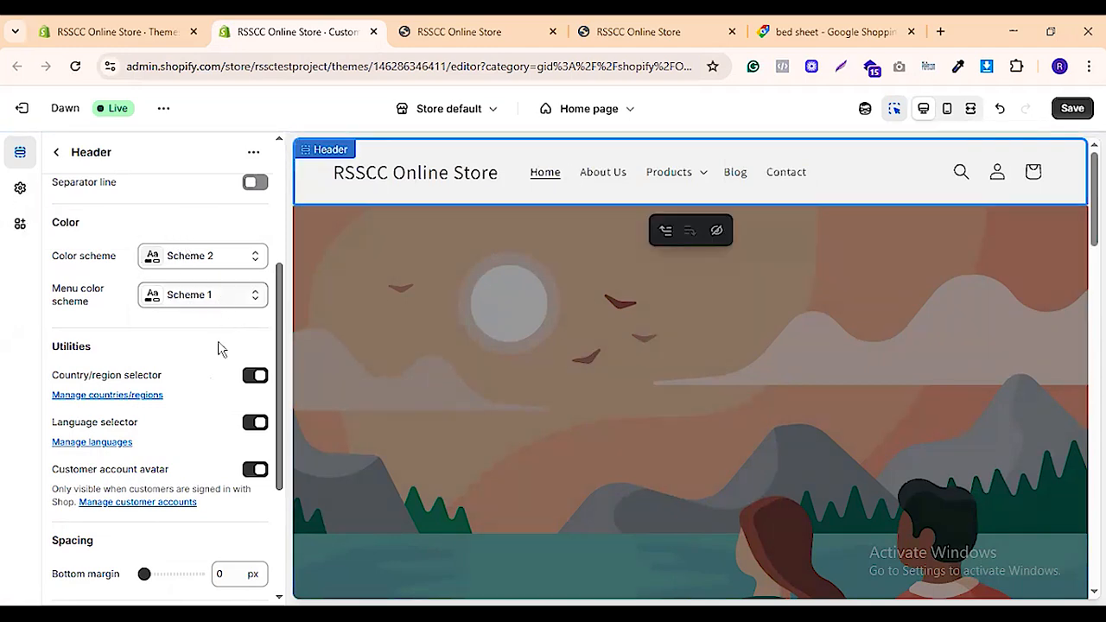
left_click(207, 259)
left_click(212, 467)
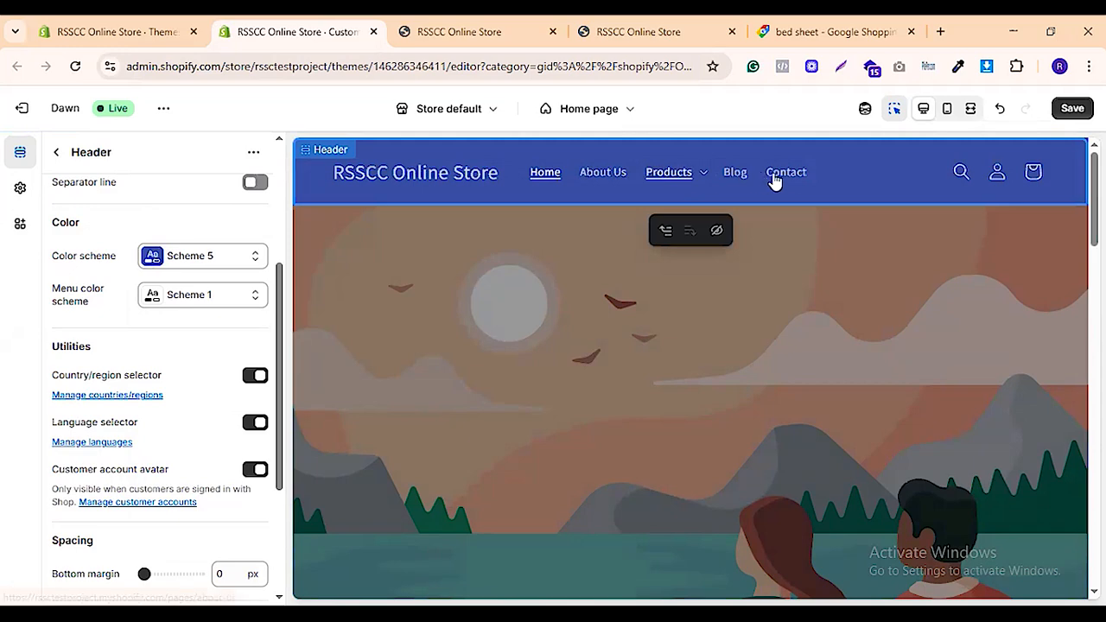
Set the header's menu color scheme to Scheme 3 and expand the Products submenu in the preview to check it
left_click(234, 297)
left_click(216, 428)
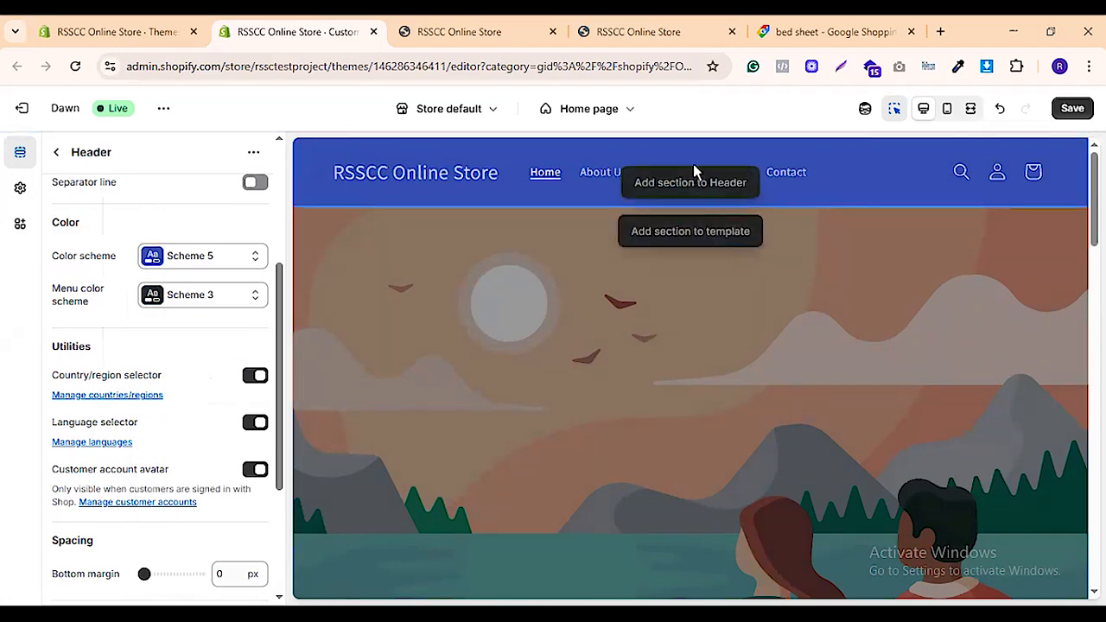
left_click(690, 182)
left_click(910, 170)
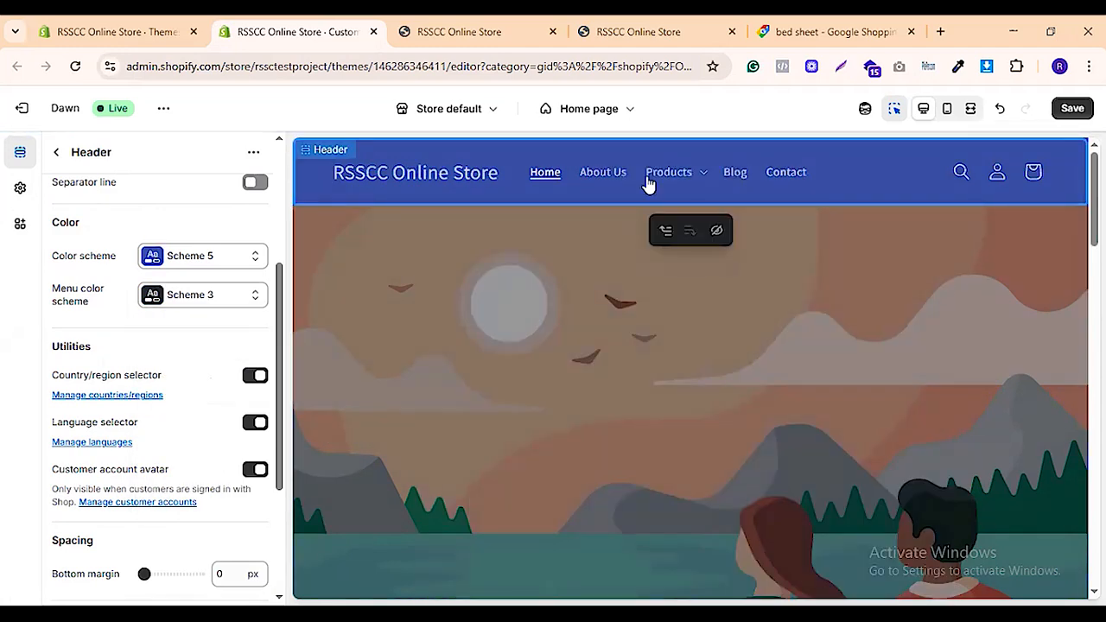
left_click(703, 179)
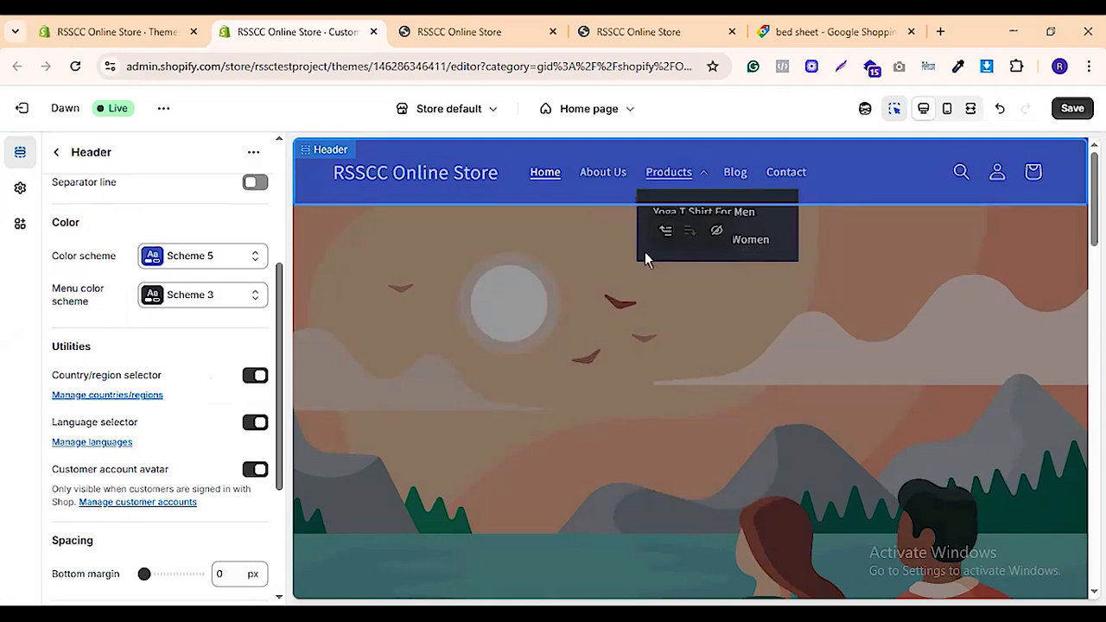
Set both the header's menu color scheme and its color scheme to Scheme 1
left_click(216, 298)
left_click(204, 346)
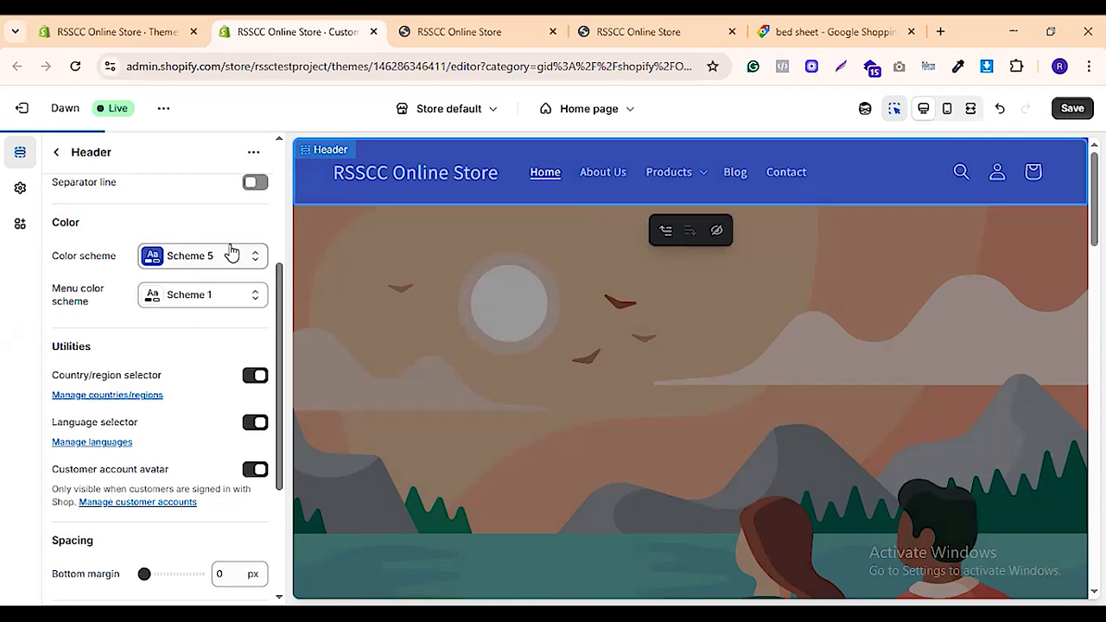
left_click(223, 258)
left_click(192, 296)
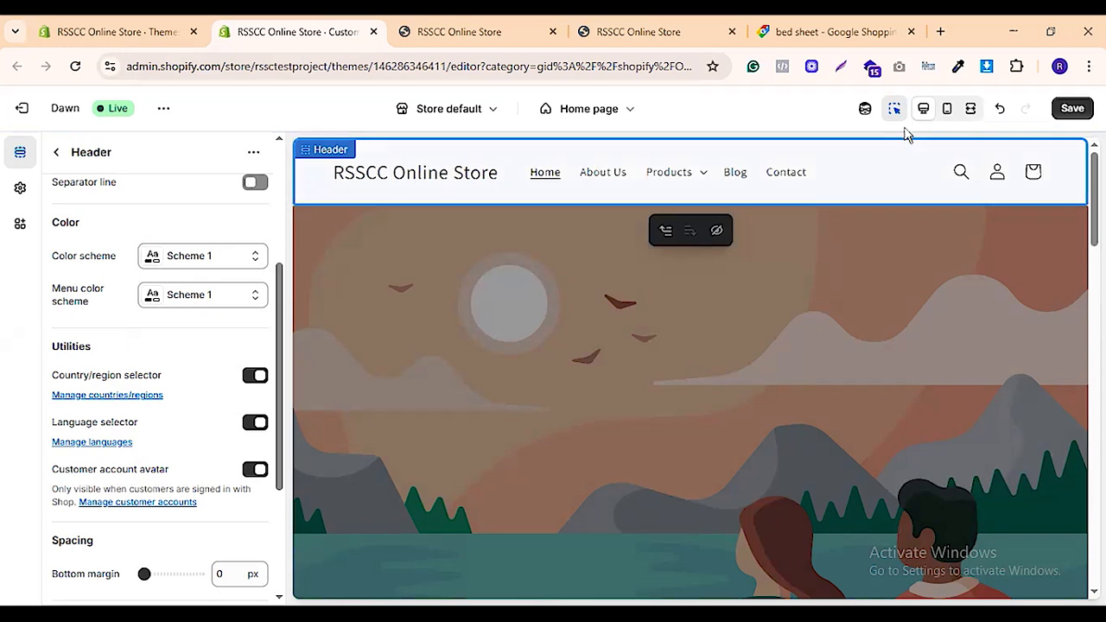
Preview the header in the mobile view with its navigation menu open, and return to the desktop view
left_click(948, 110)
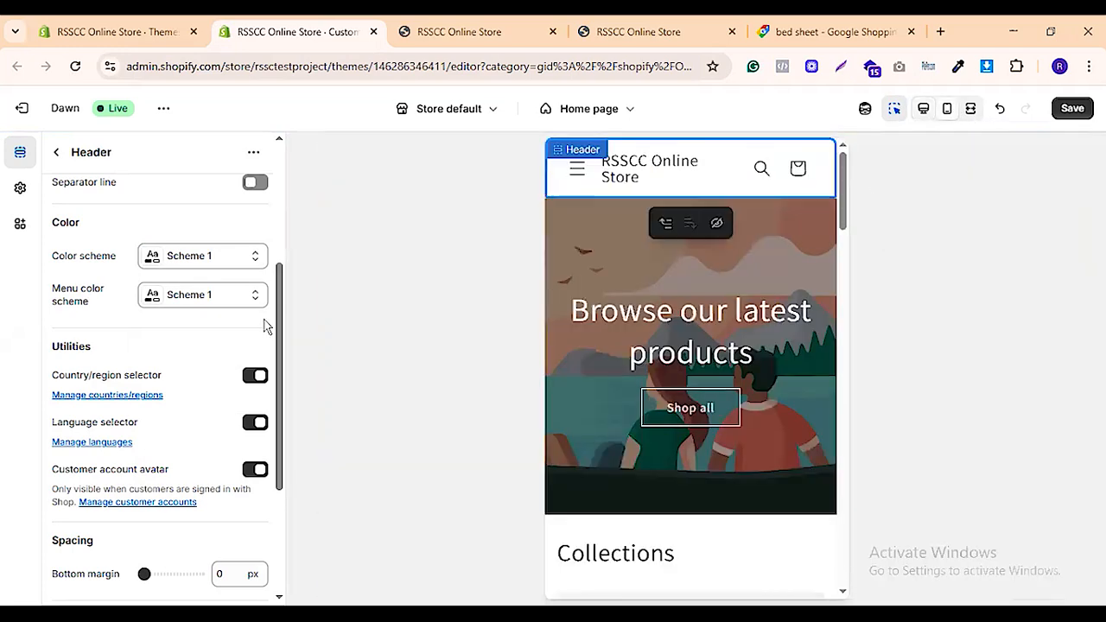
left_click(579, 172)
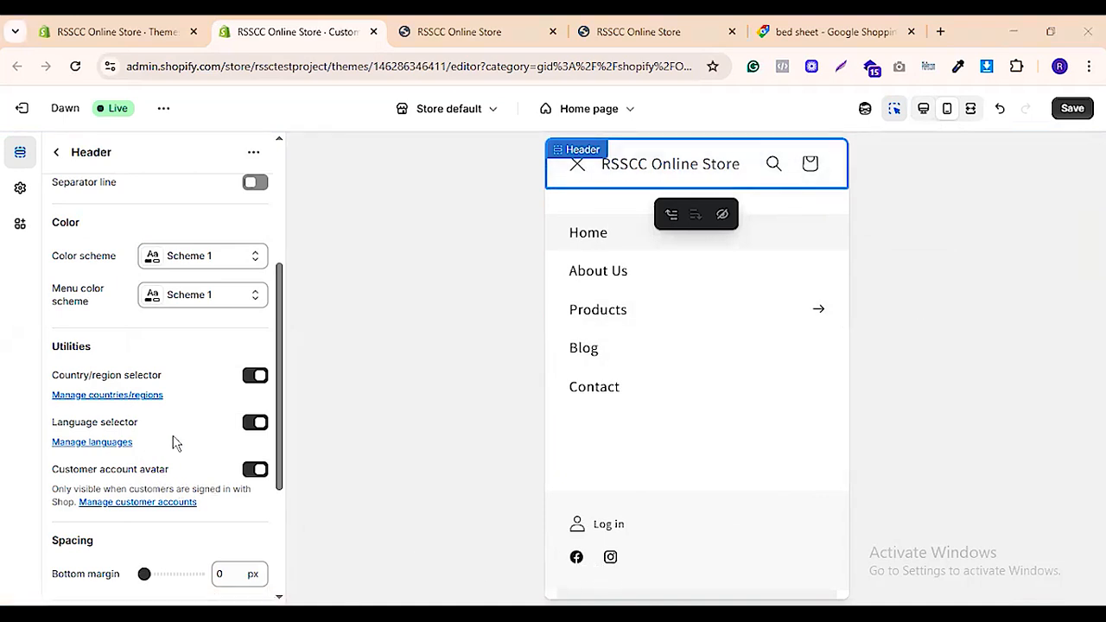
scroll(207, 533, "down", 3)
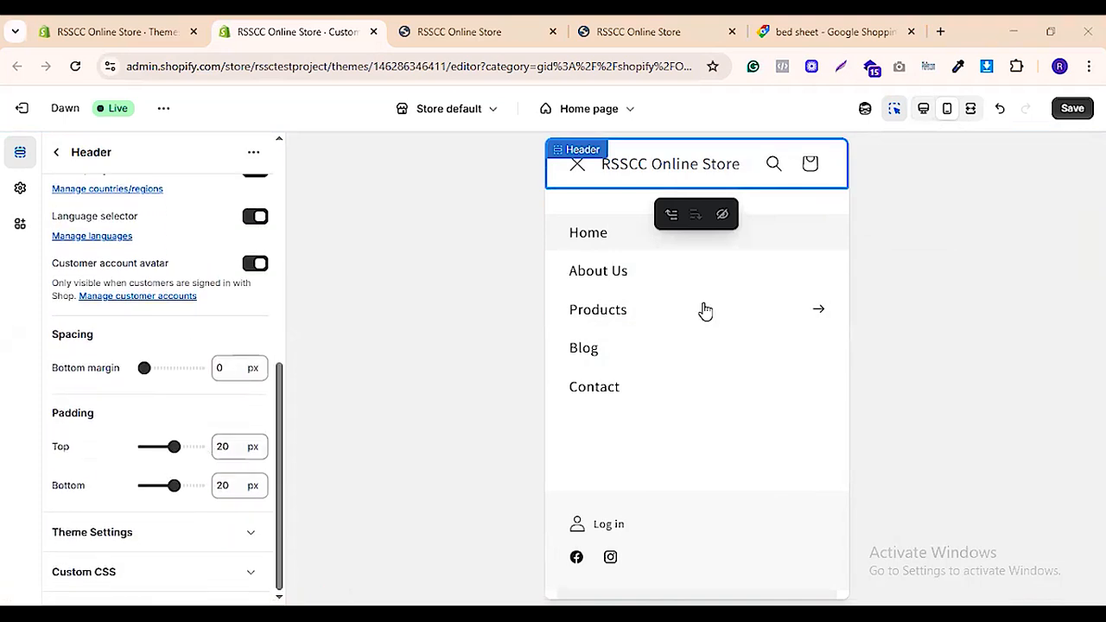
left_click(923, 109)
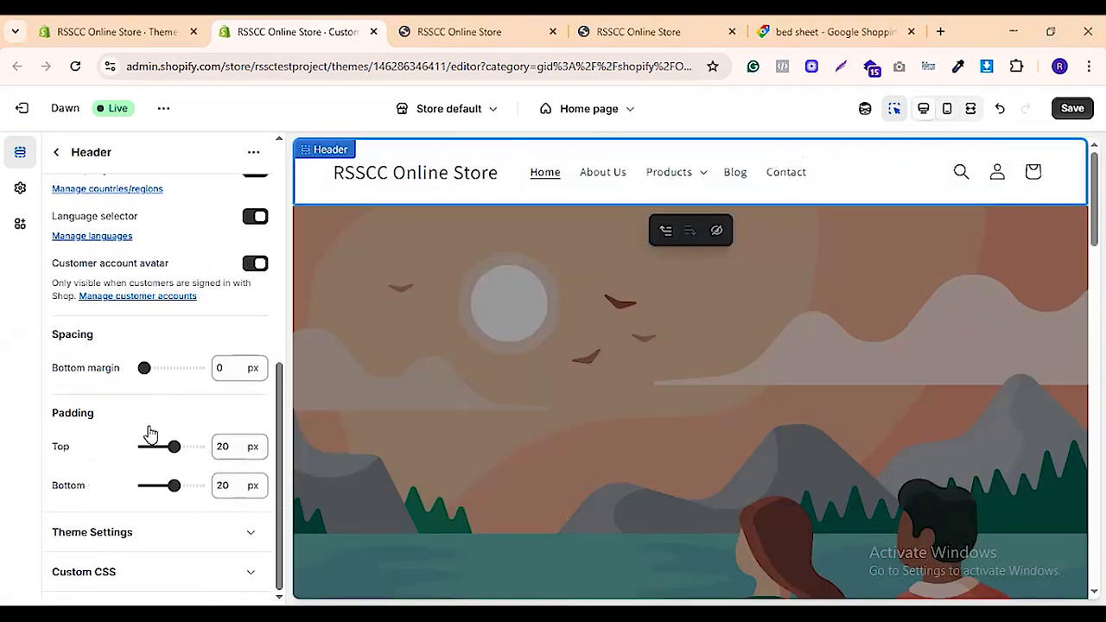
Examine the header's theme settings with the social media links, and its custom CSS field
left_click(186, 545)
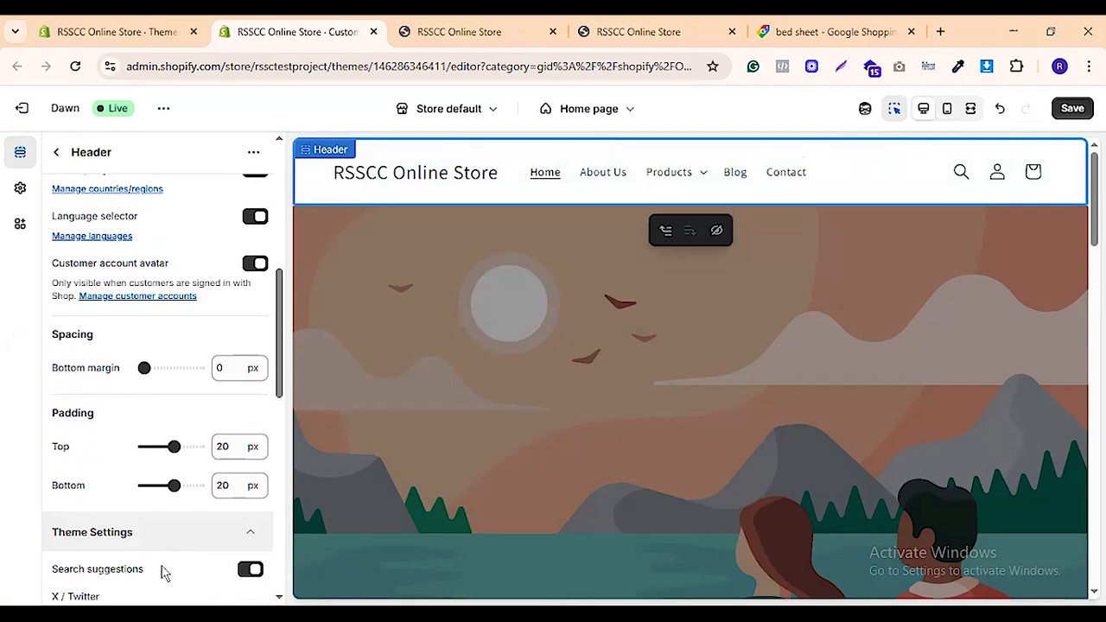
scroll(186, 519, "down", 5)
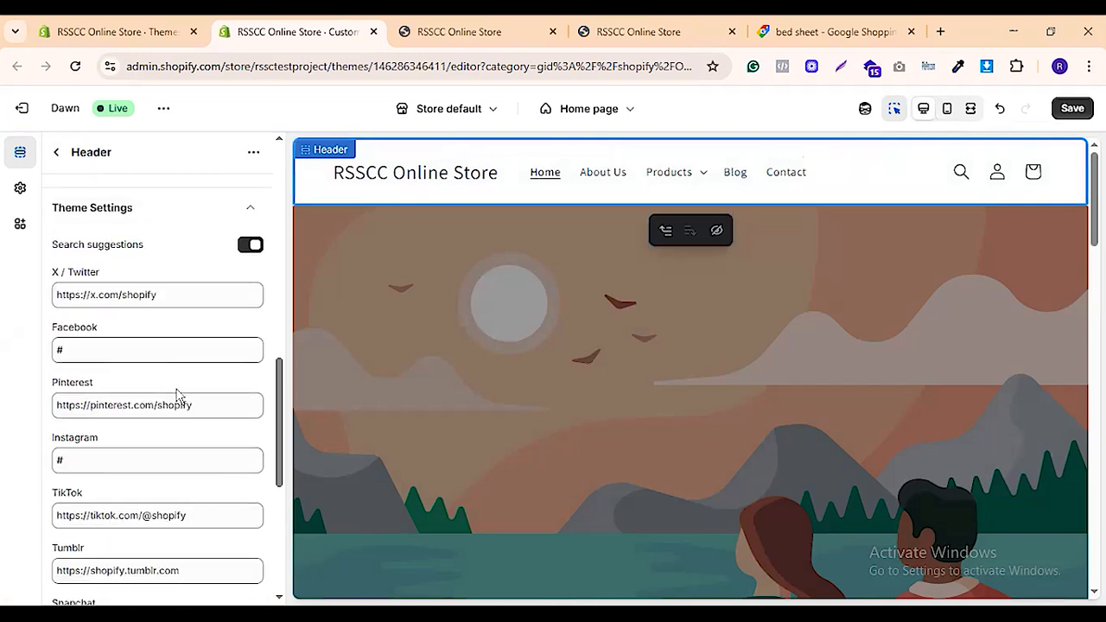
left_click(207, 214)
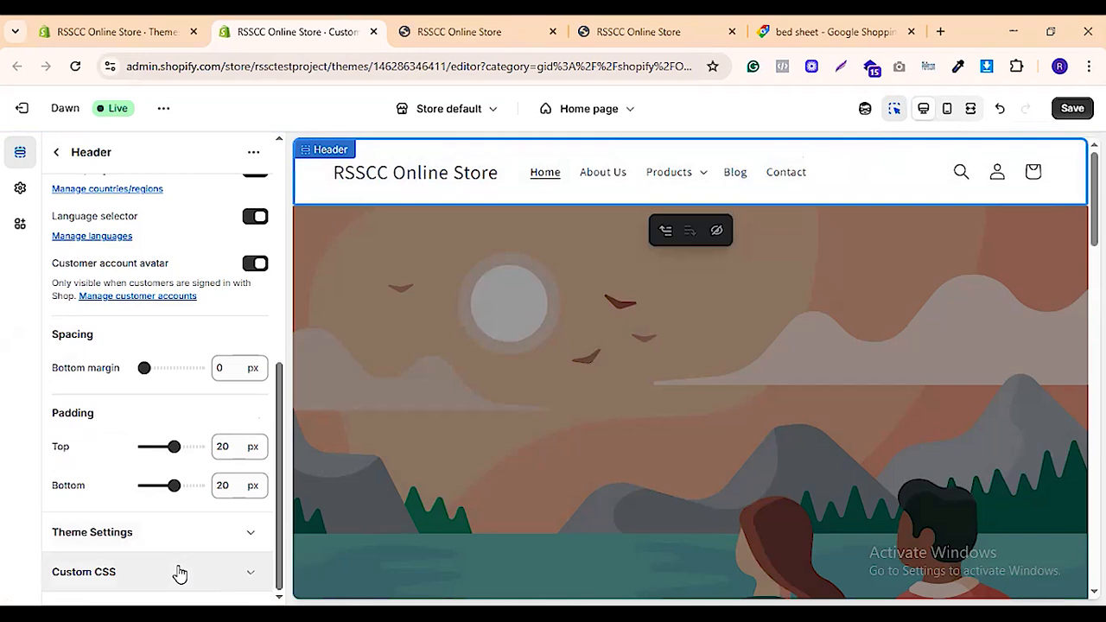
scroll(228, 366, "down", 3)
left_click(150, 508)
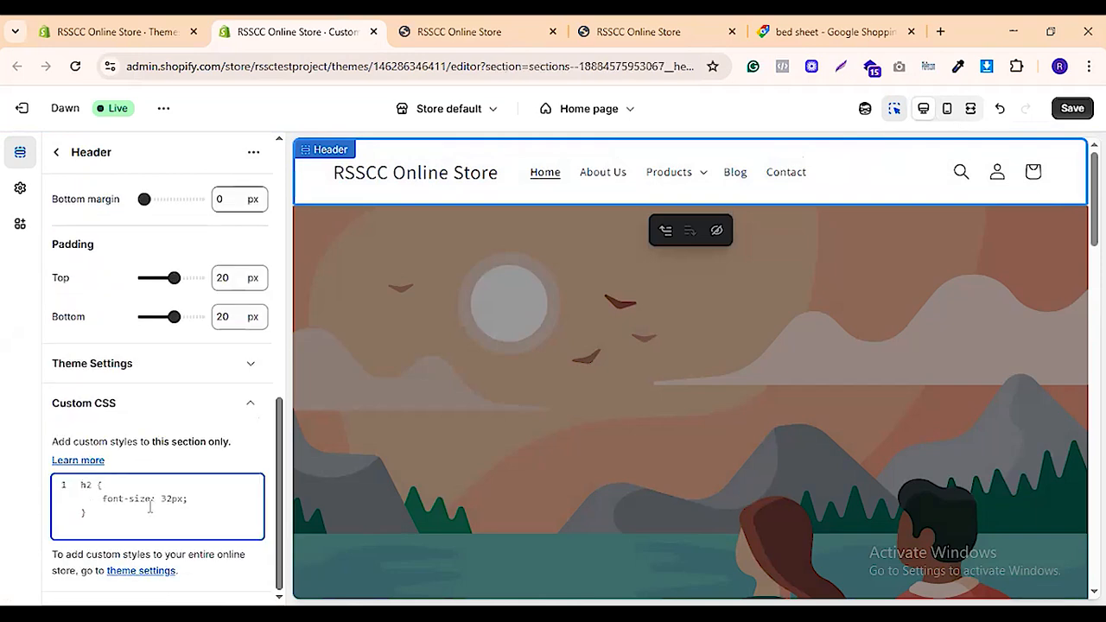
scroll(268, 406, "up", 4)
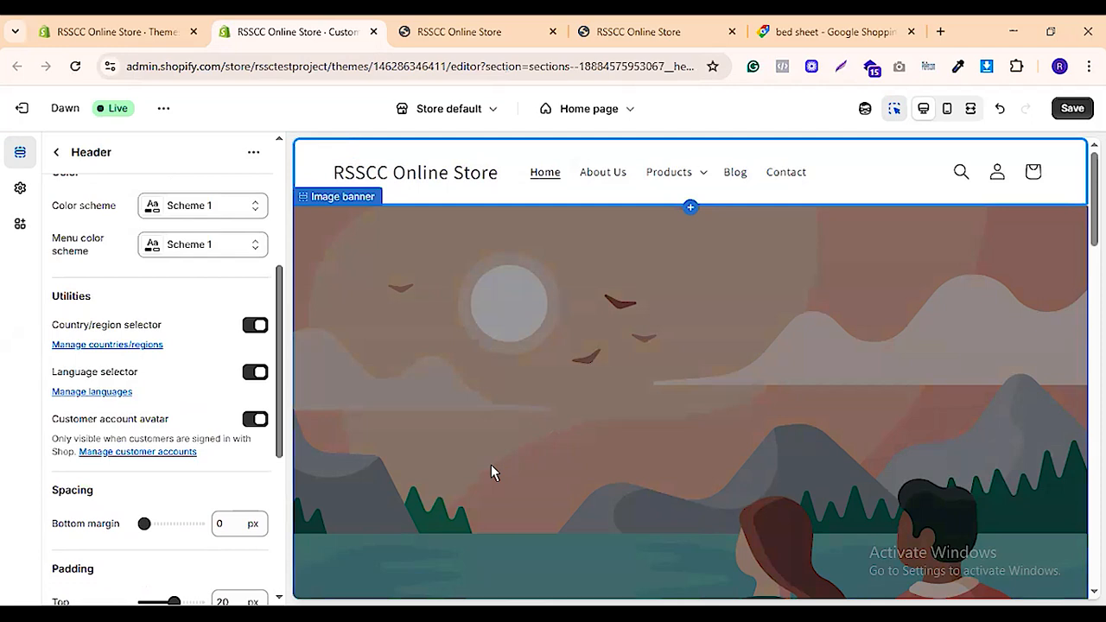
Return to the home page's section list and collapse the Announcement bar and Header sections
left_click(59, 152)
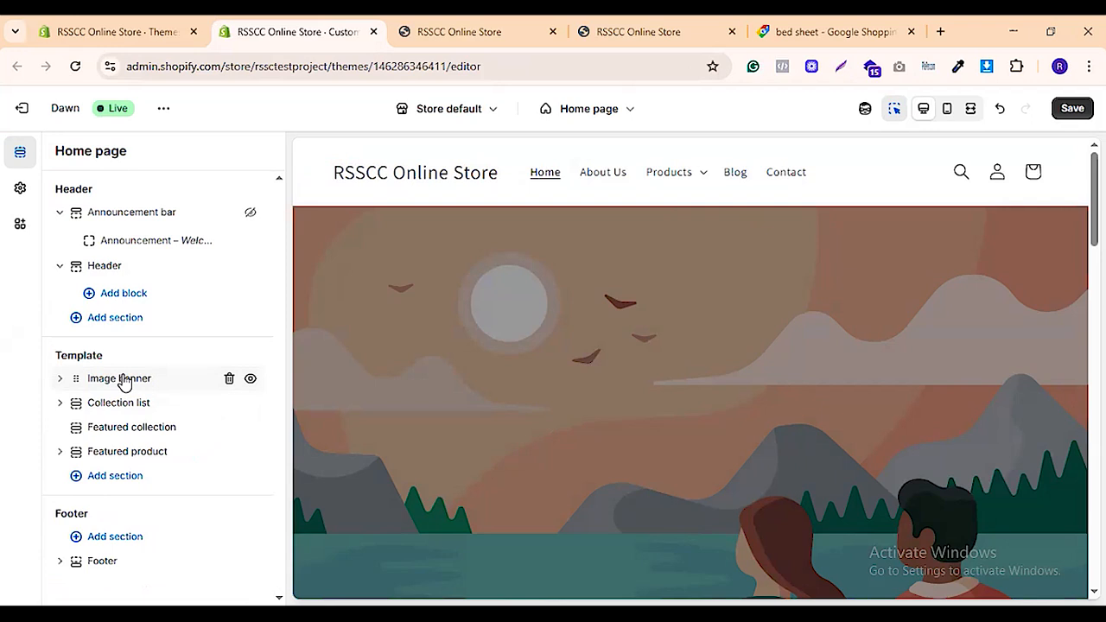
left_click(60, 213)
left_click(59, 237)
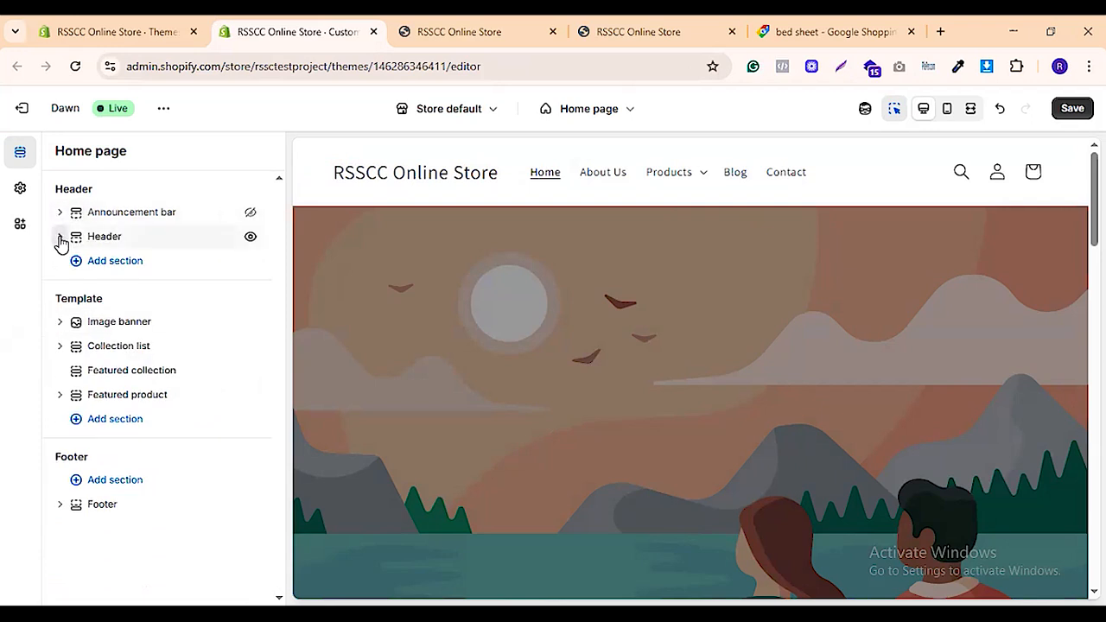